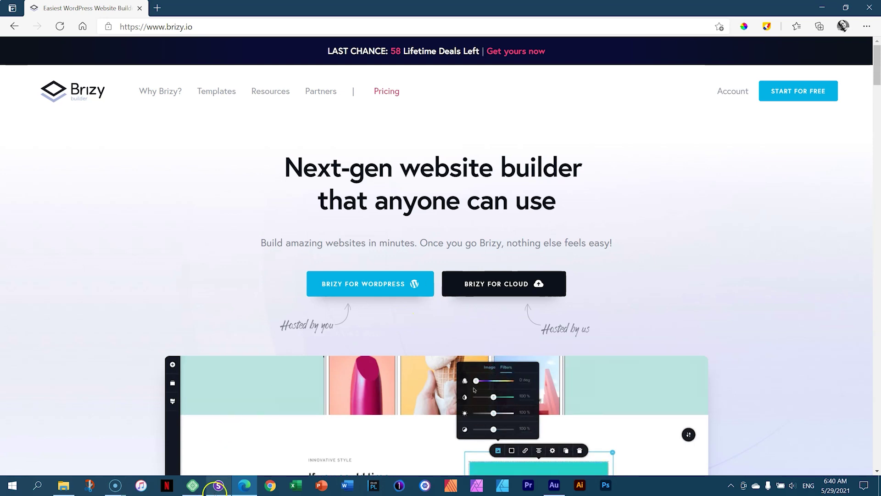
Switch to the multi-device preview of the demo-brizy.local demo-01 page, isolate the Desktop device and examine its blocks.
click(215, 492)
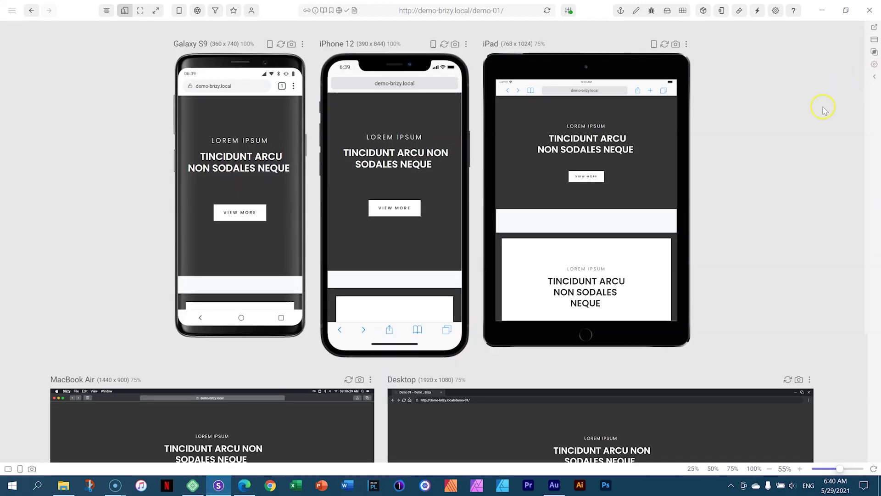
scroll(823, 109, down, 4)
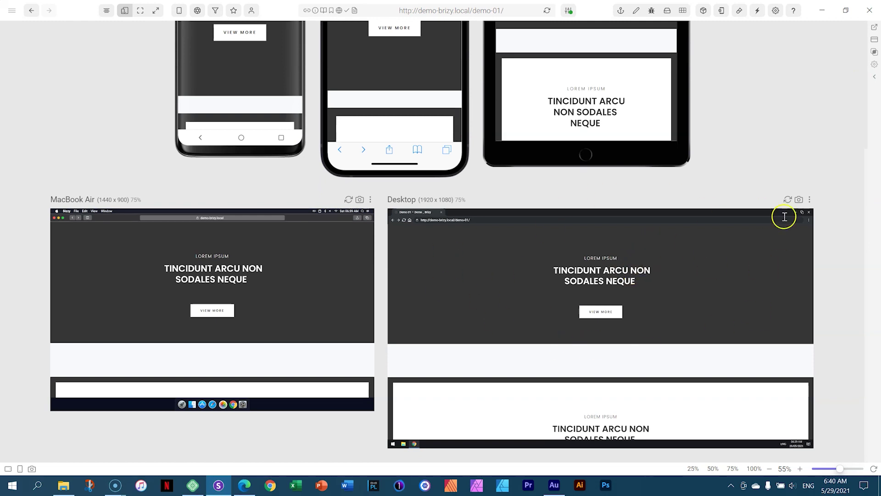
click(809, 199)
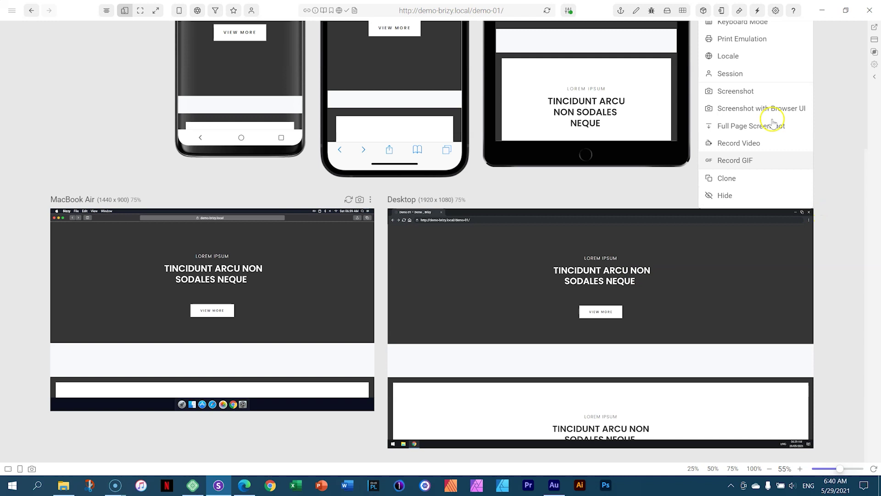
scroll(834, 152, up, 4)
click(747, 96)
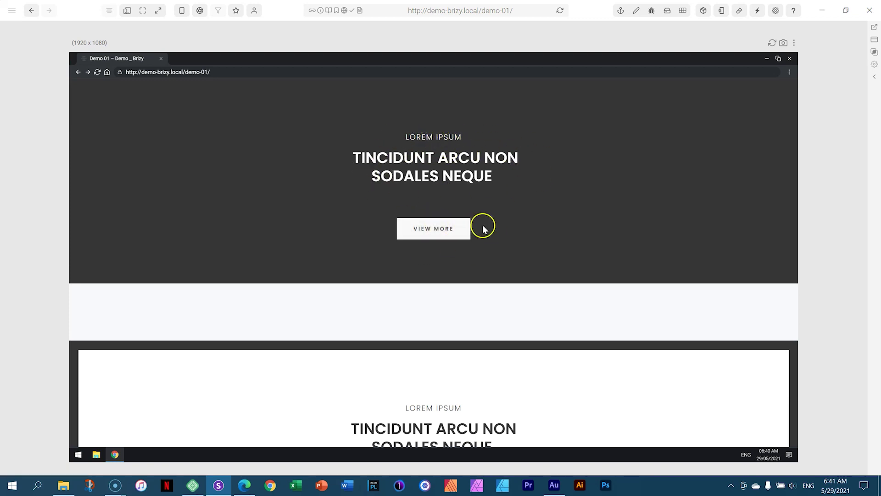
scroll(491, 234, down, 5)
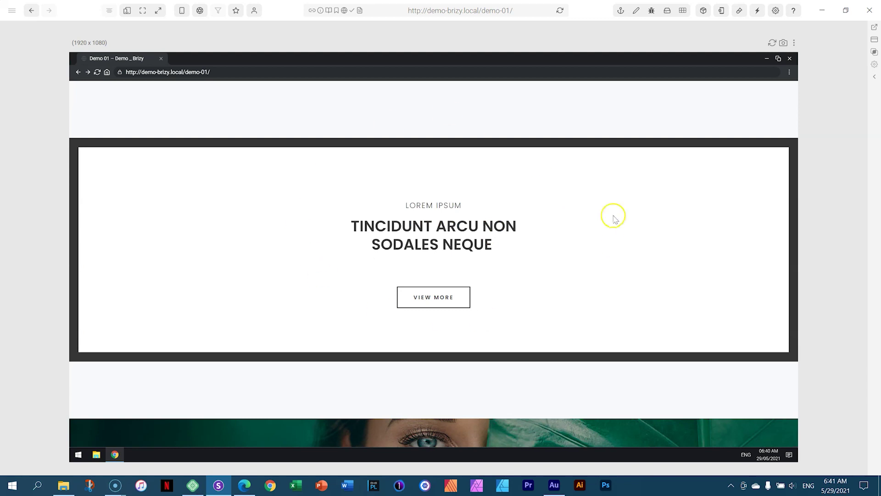
scroll(417, 261, down, 5)
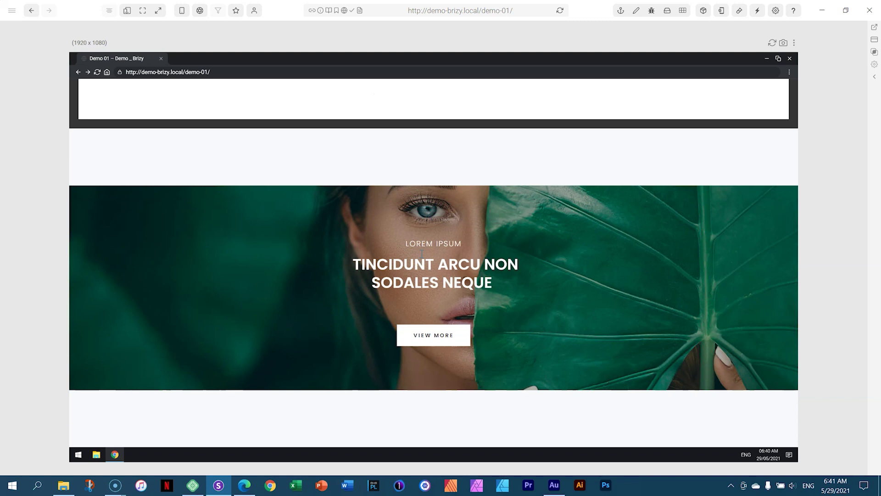
scroll(481, 248, up, 9)
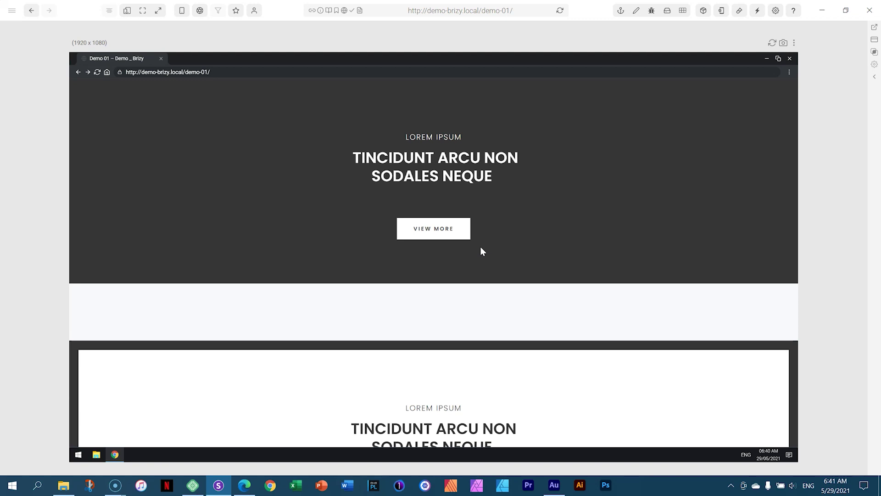
Switch to the browser, review the plans on Brizy's PRO pricing page through the lifetime deals link, and close the browser.
click(244, 485)
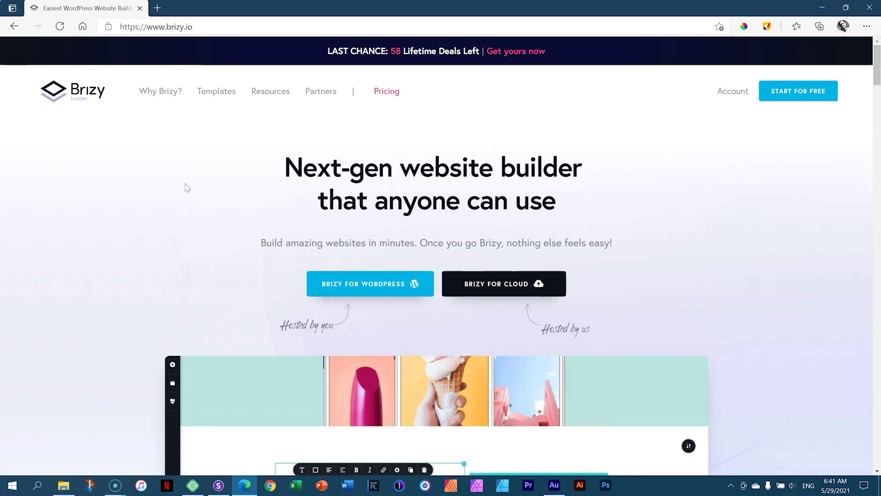
drag(876, 69, 878, 48)
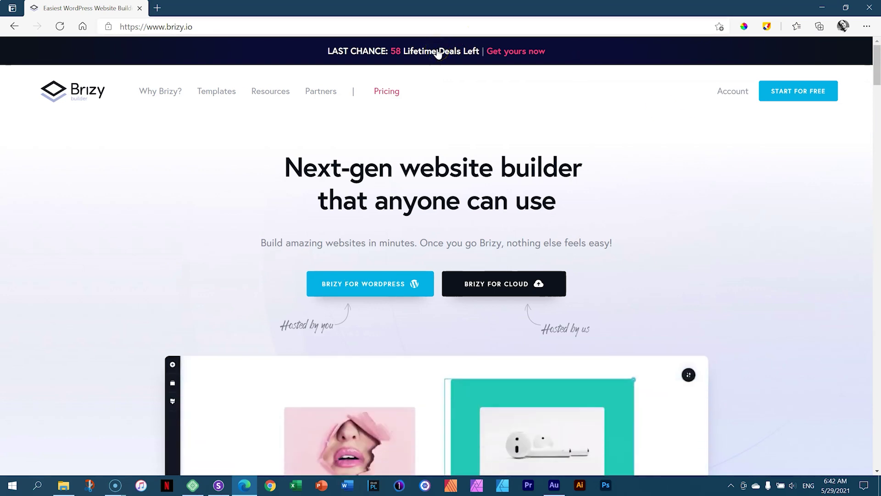
click(439, 54)
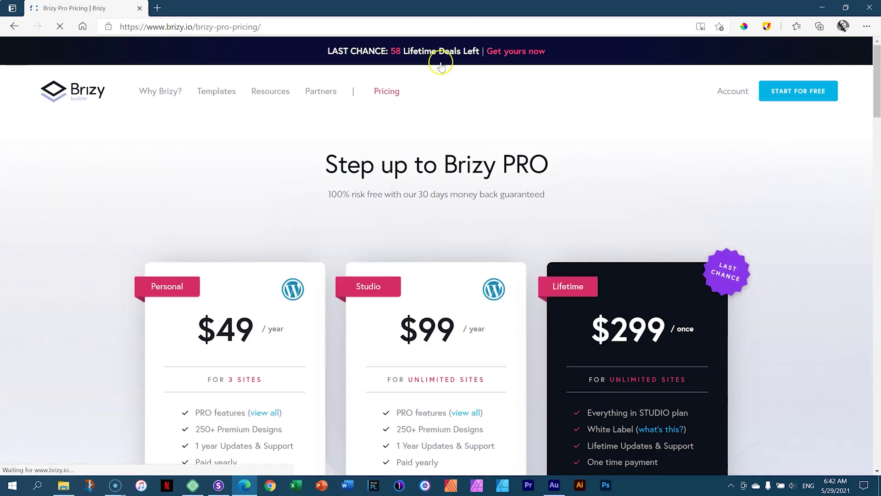
drag(876, 84, 876, 110)
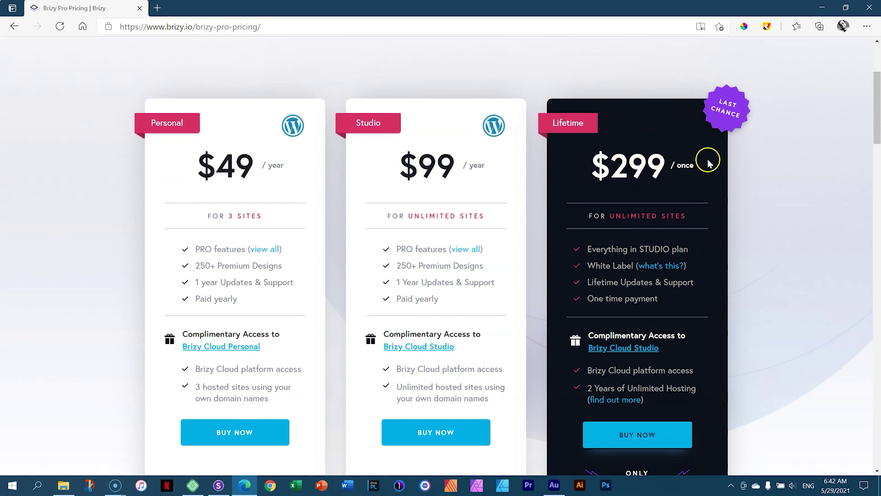
scroll(872, 102, down, 1)
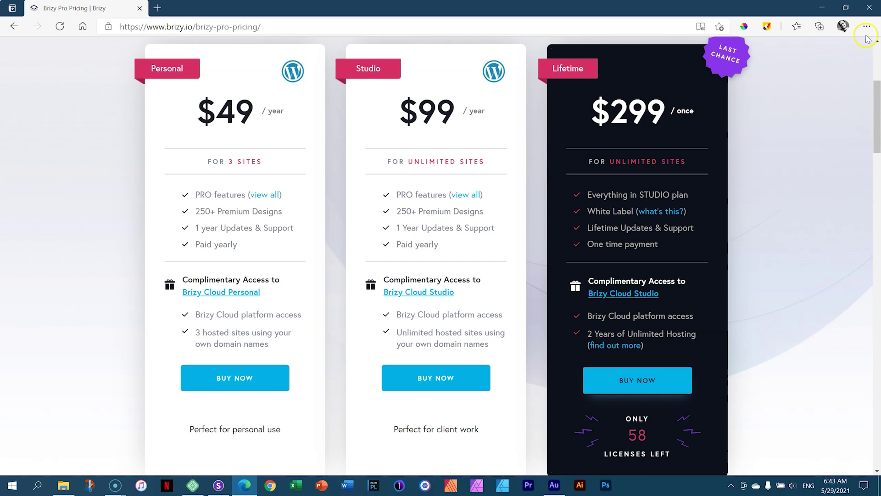
click(870, 8)
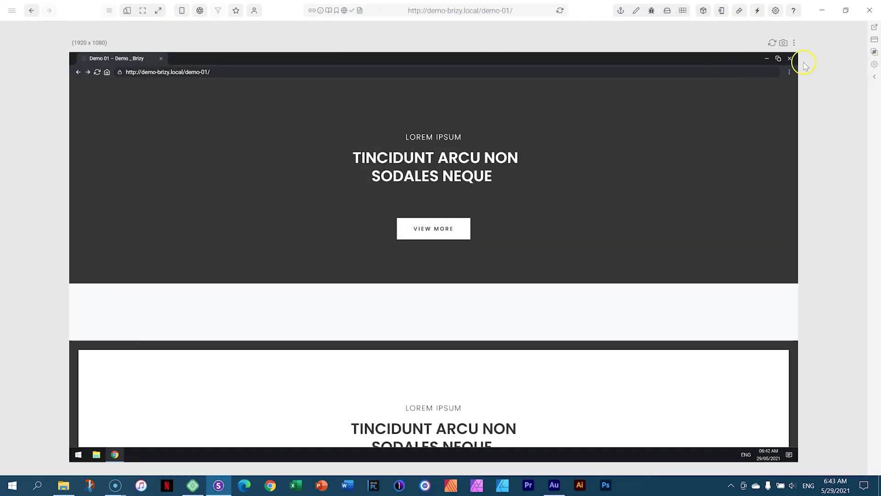
Restore the all-devices preview and leave it, start the Recon _ Brizy site in Local and open its WordPress admin.
click(125, 11)
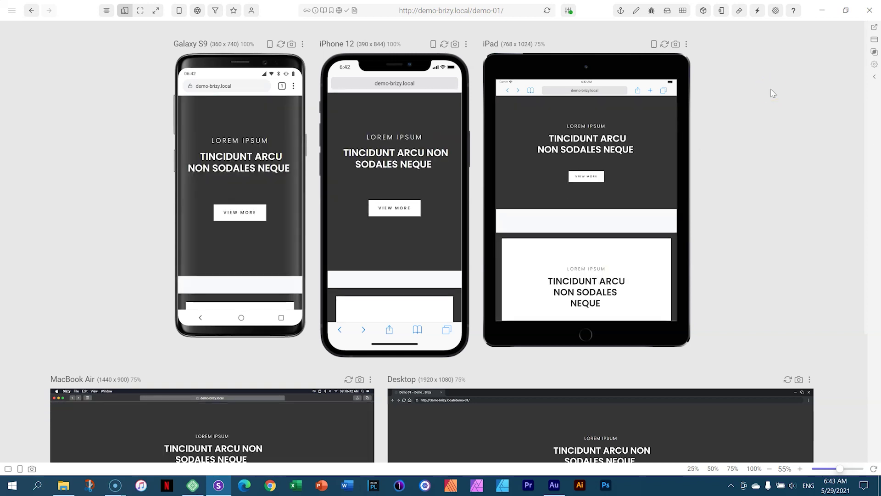
click(819, 15)
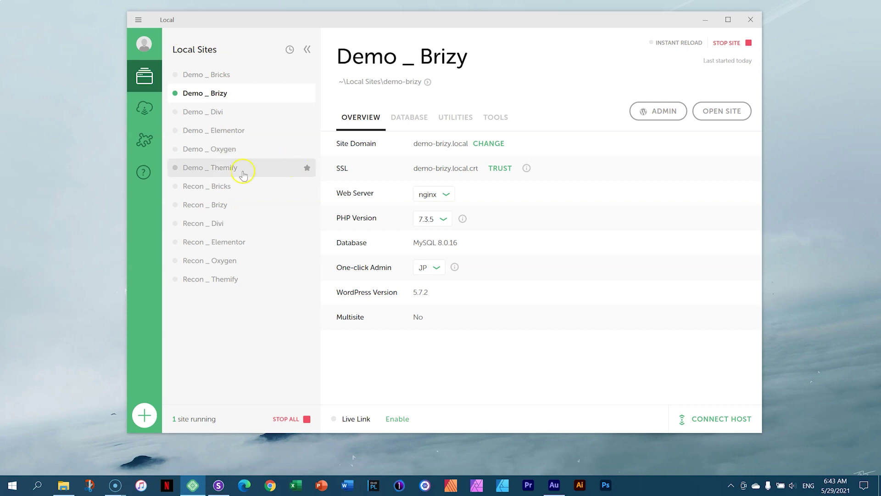
click(205, 205)
click(734, 46)
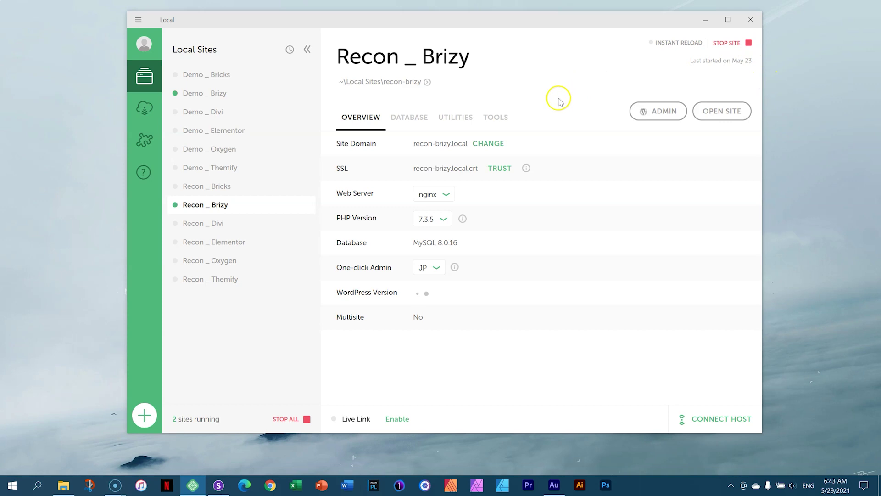
click(645, 113)
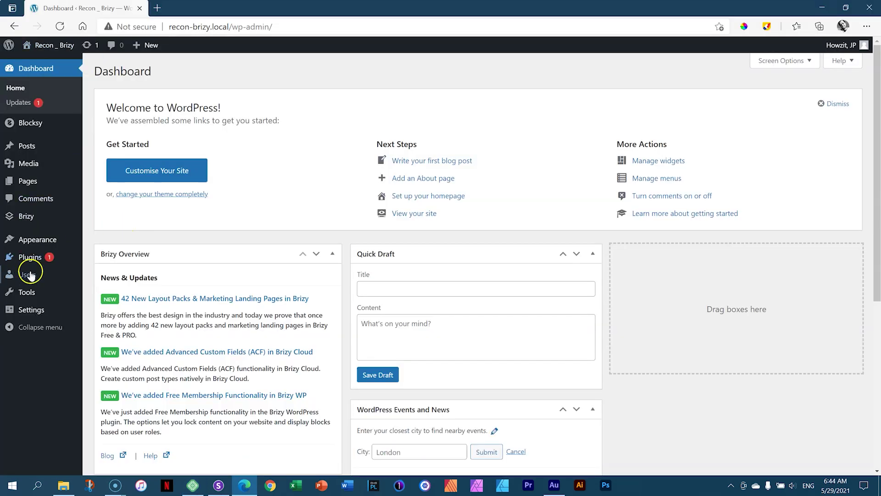
Update the Brizy plugin in the site's list of installed plugins.
mouse_move(31, 259)
click(105, 260)
click(348, 222)
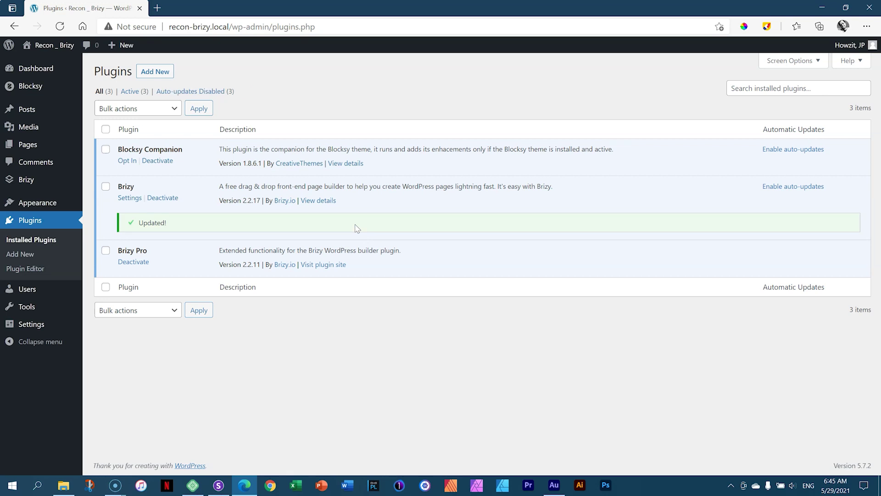
Create a new WordPress page titled "Demo 01".
mouse_move(45, 145)
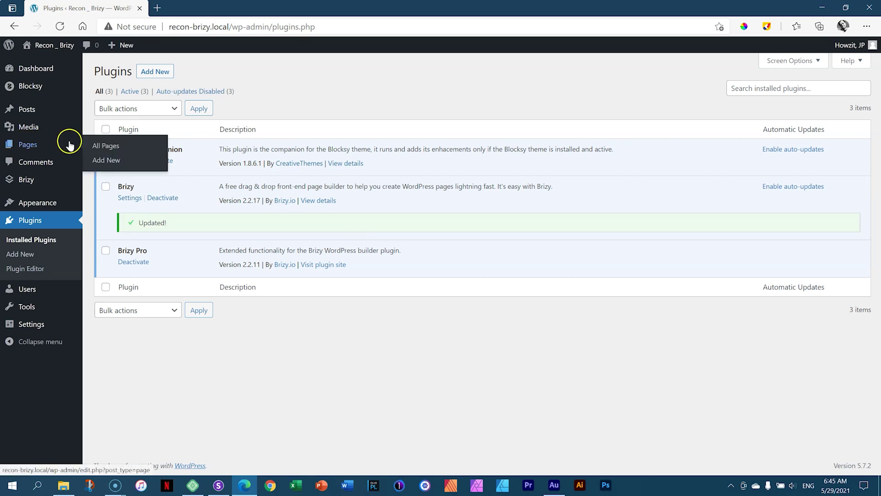
click(101, 161)
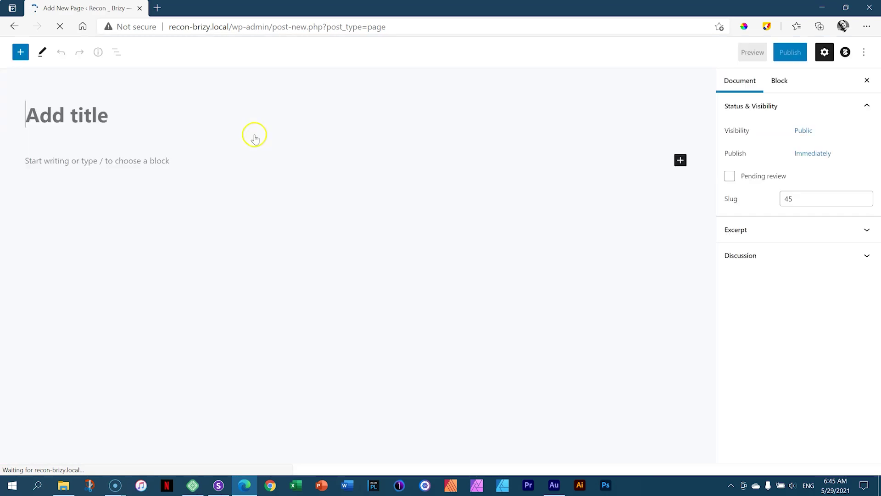
text(D)
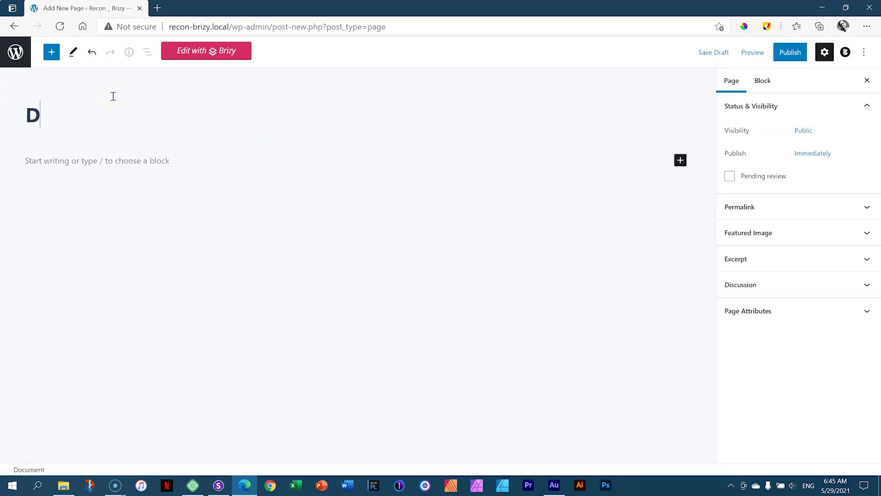
text(emo 01)
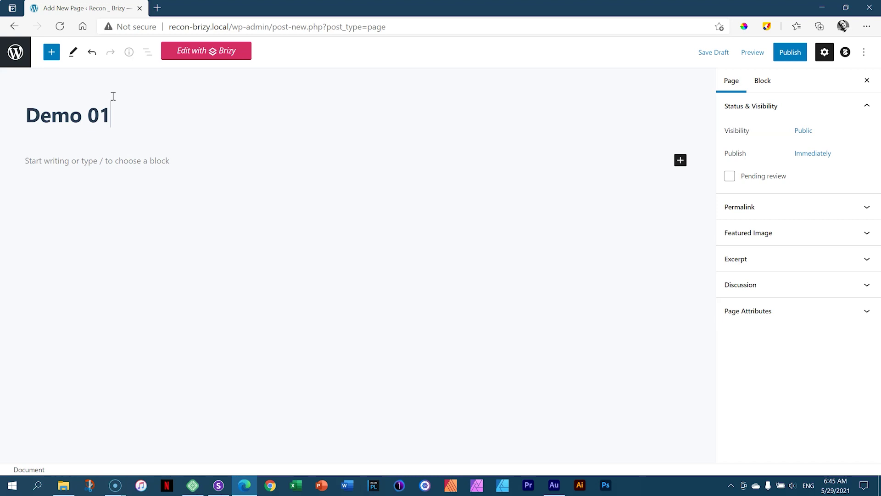
Publish the Demo 01 page immediately with the pre-publish checks turned off for future publishing.
click(789, 54)
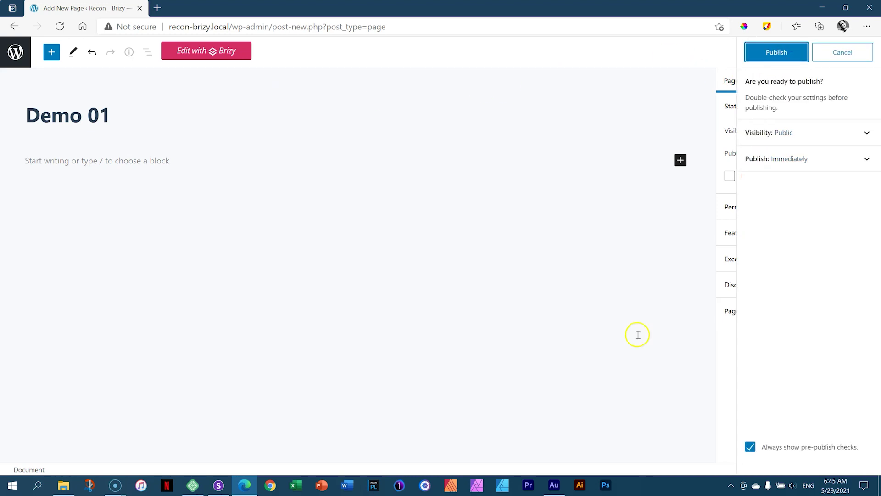
click(750, 448)
click(774, 52)
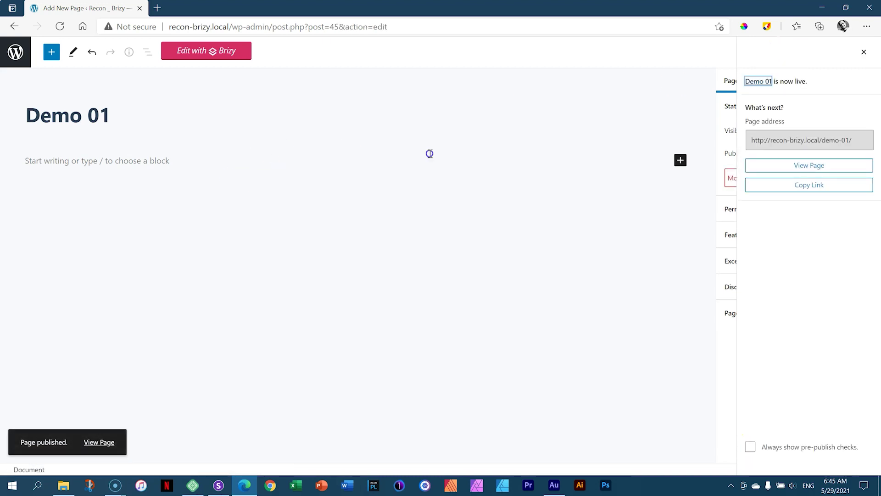
click(429, 154)
Save the pending changes by updating the Demo 01 page and open it for editing with Brizy.
click(179, 52)
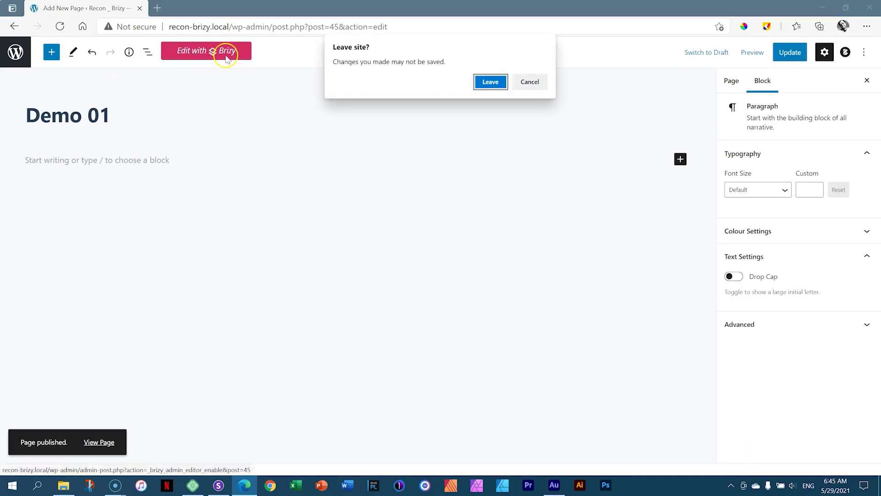
click(530, 88)
click(782, 56)
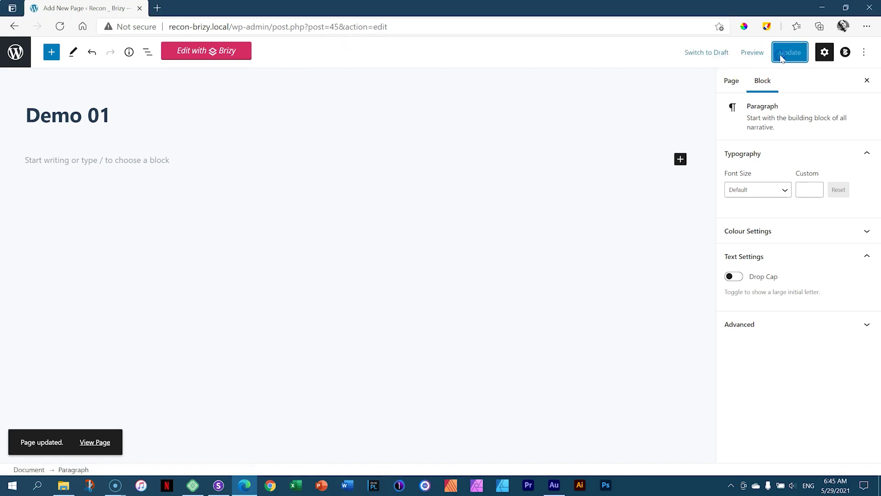
click(199, 51)
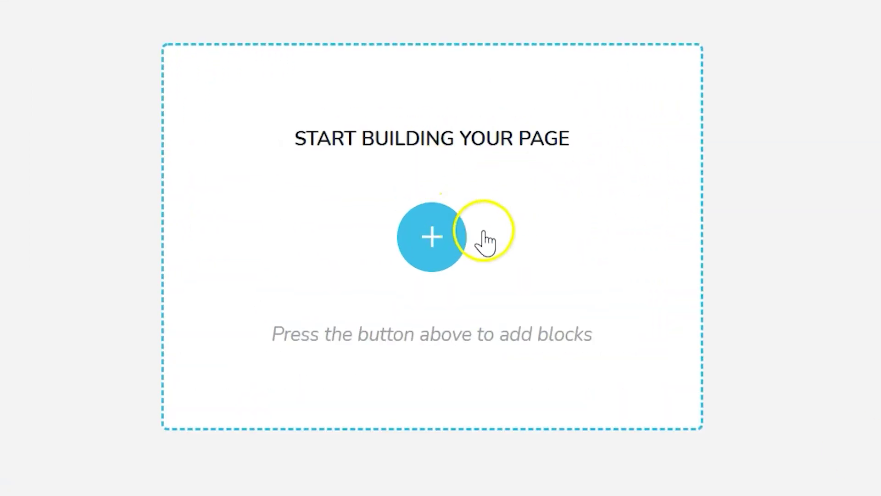
Add a first empty block to the page using the "Create your own" option of the block library.
click(462, 239)
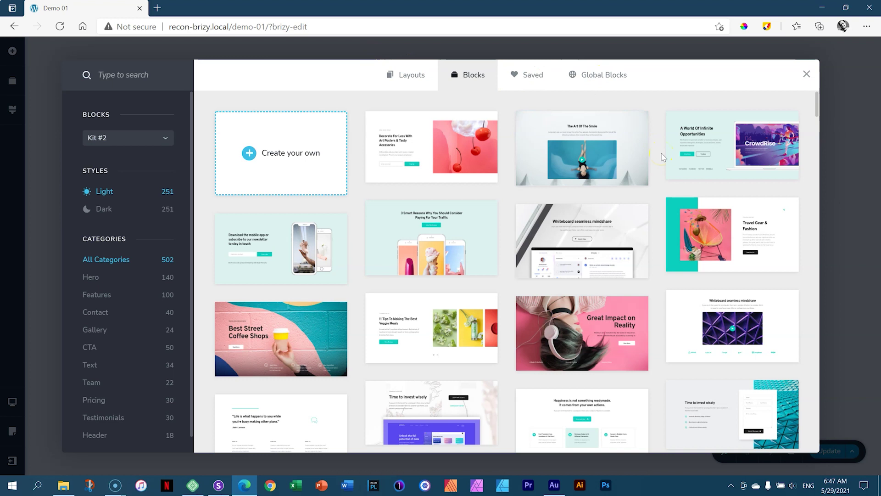
click(542, 195)
click(288, 158)
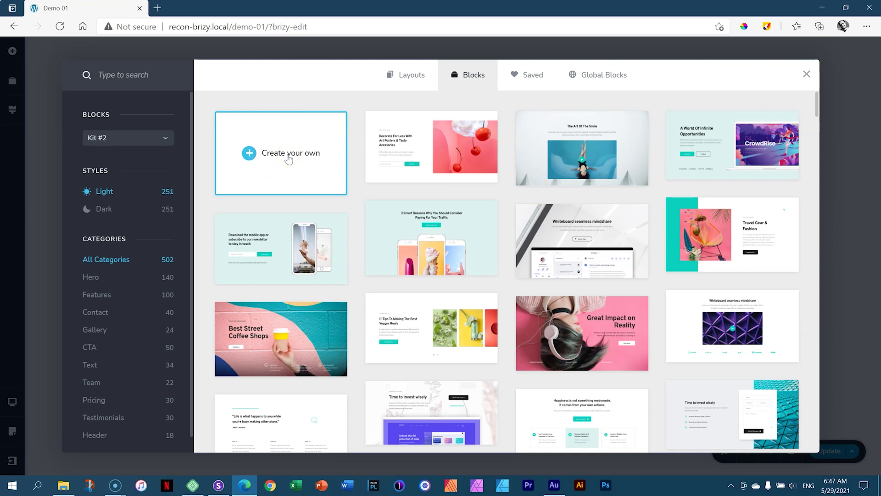
click(289, 158)
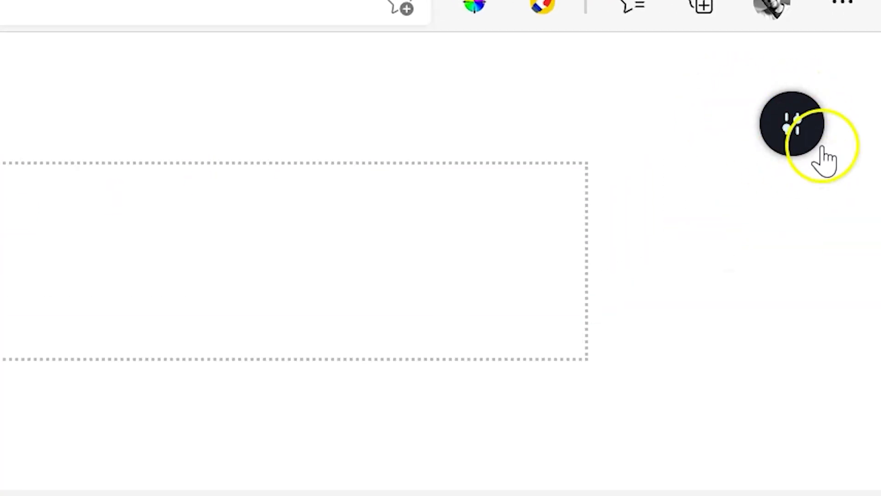
Set the new block's solid overlay colour to green #7BD42B.
click(810, 136)
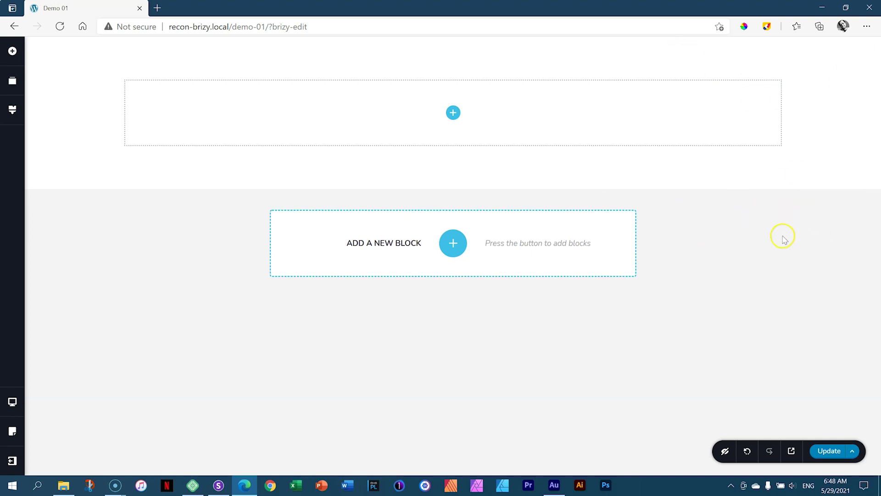
click(845, 76)
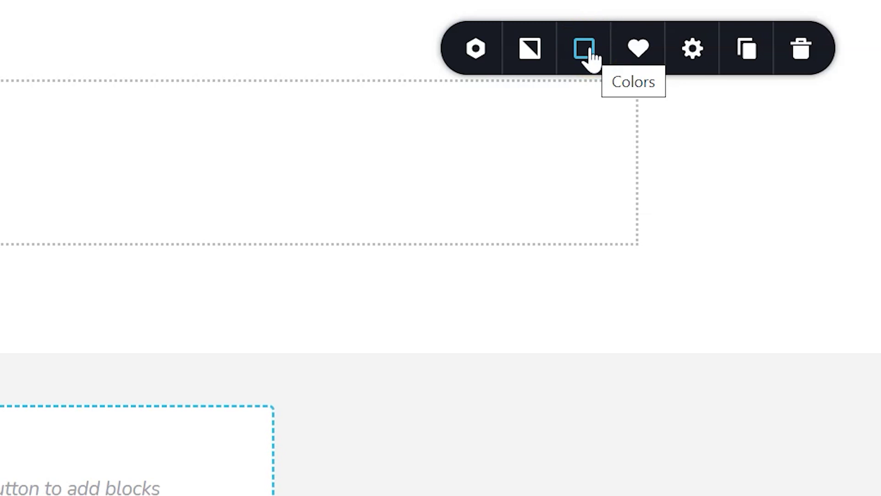
click(586, 50)
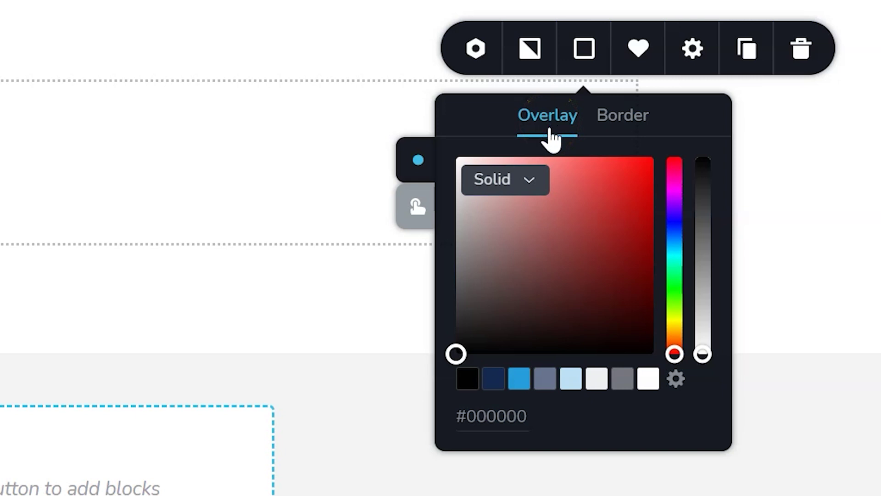
mouse_move(605, 197)
mouse_down()
mouse_move(600, 221)
mouse_move(528, 281)
mouse_move(580, 268)
mouse_move(626, 205)
mouse_move(576, 207)
mouse_move(601, 214)
mouse_move(614, 191)
mouse_up()
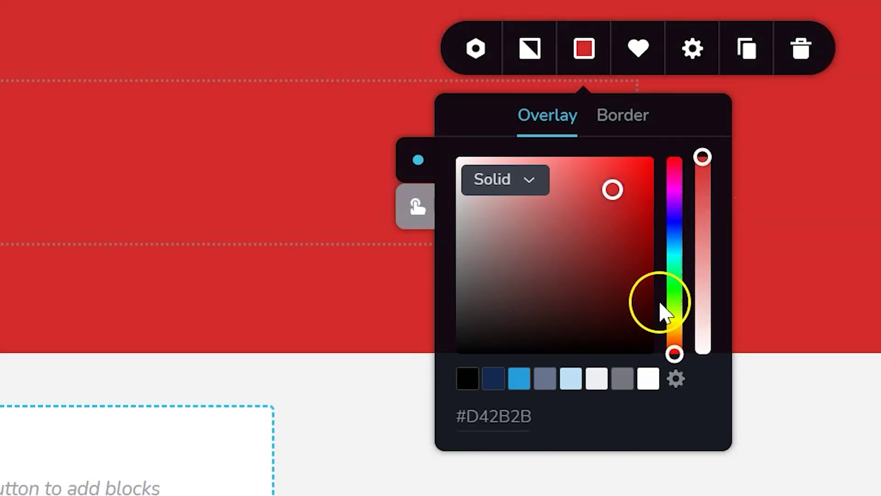
drag(674, 353, 673, 304)
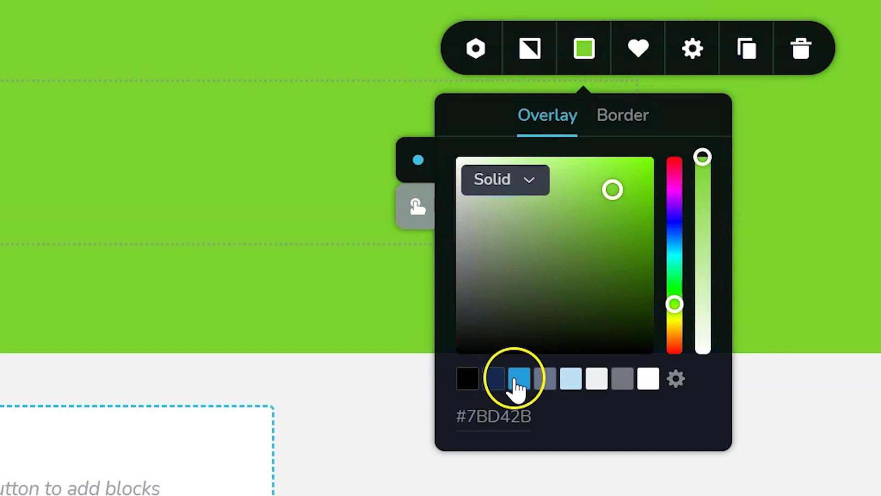
Try the preset palette colours one after another on the block's solid overlay, ending with black #000000.
click(517, 379)
click(544, 381)
click(571, 380)
click(596, 380)
click(623, 380)
click(657, 380)
click(519, 382)
click(493, 382)
click(468, 379)
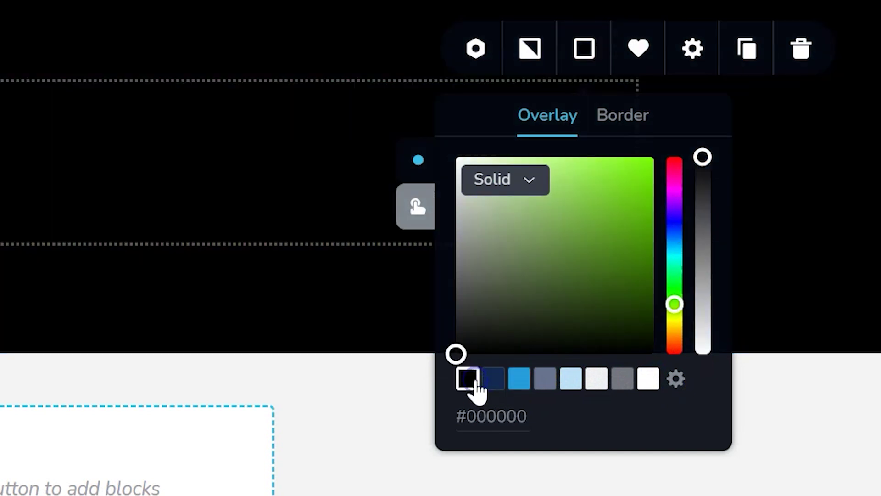
Set the block's solid overlay colour to dark grey #363636 and close the colour settings.
double_click(518, 415)
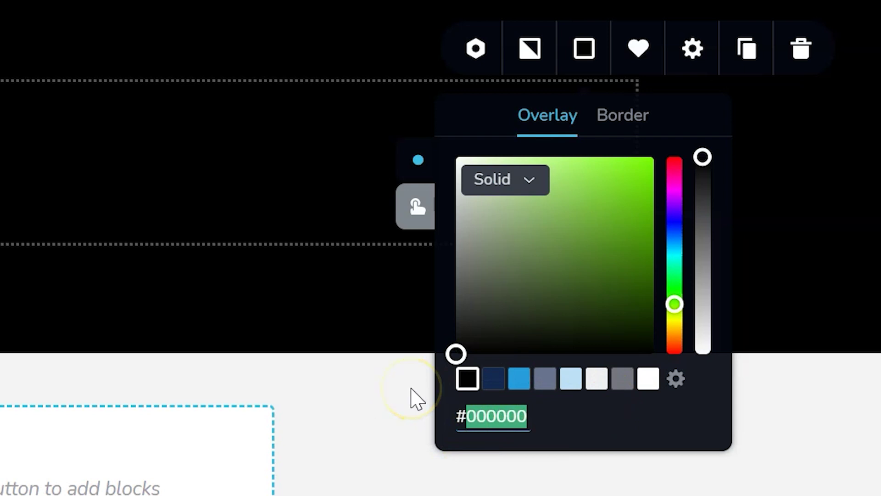
text(363636)
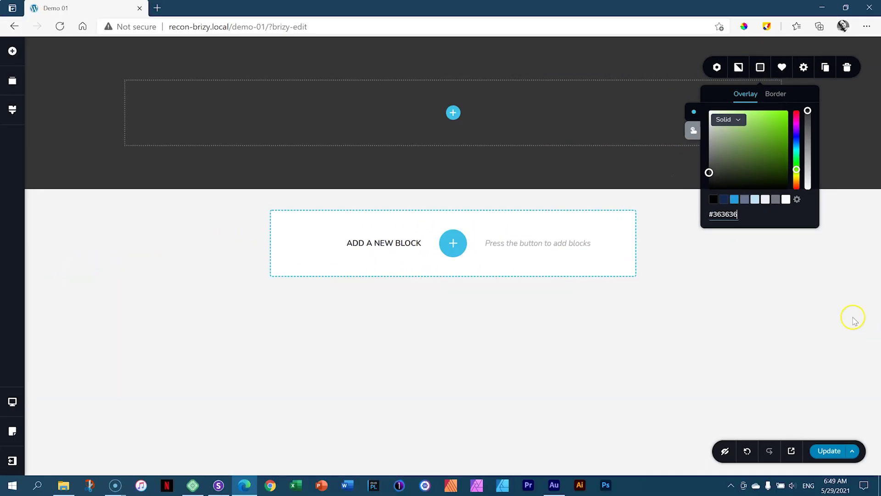
click(835, 235)
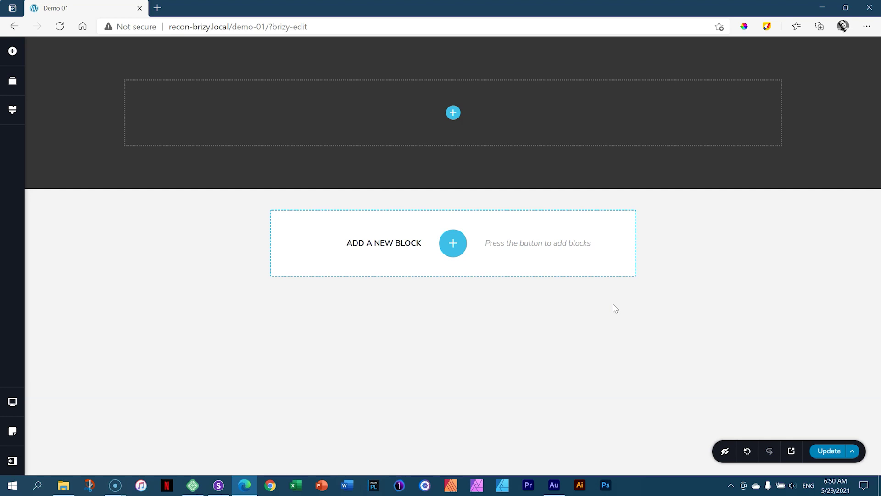
click(454, 115)
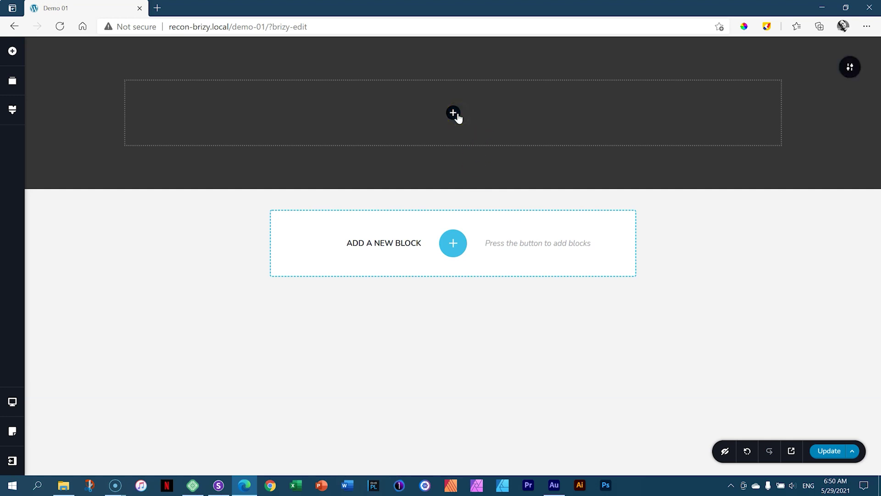
click(454, 113)
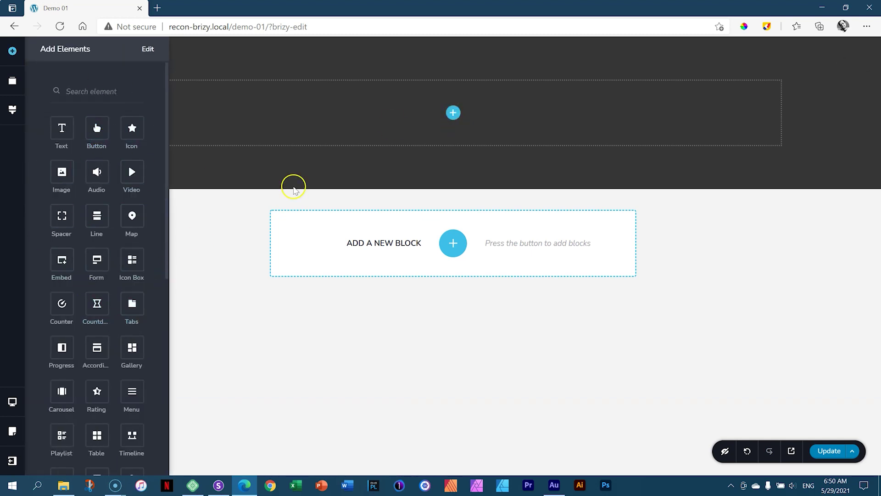
click(701, 227)
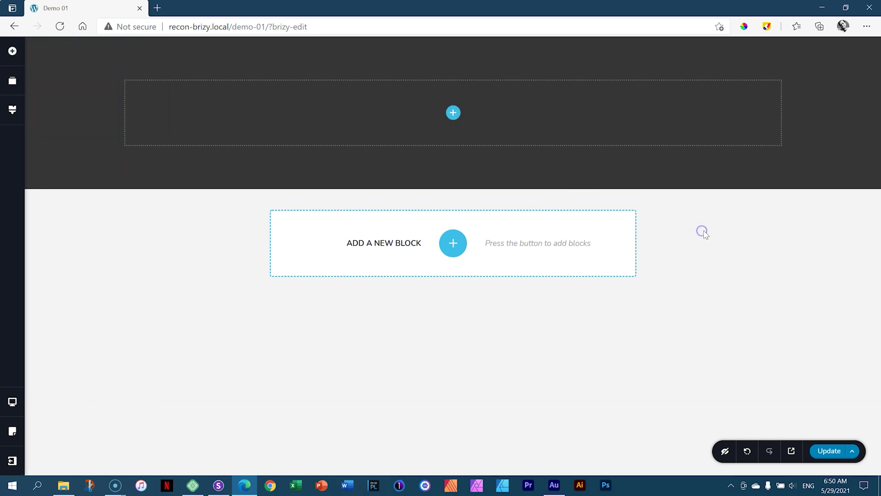
Add a Text element from the element library to the empty area of the dark grey block.
click(17, 54)
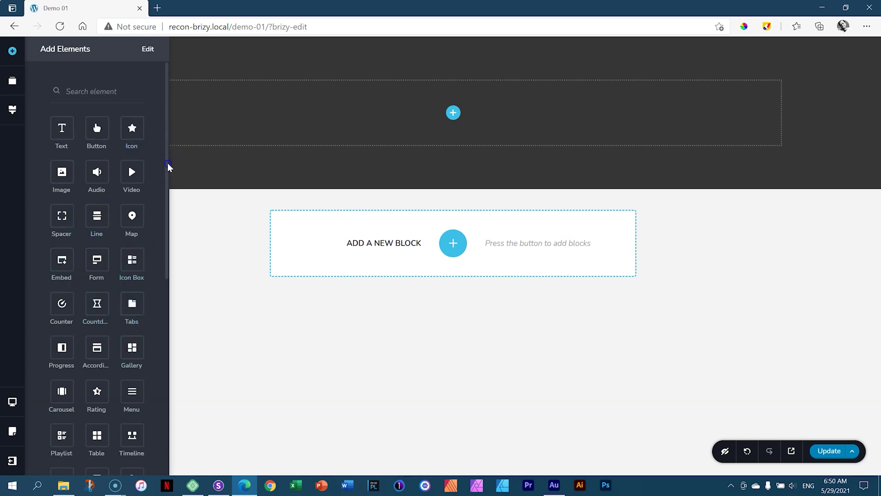
drag(167, 177, 165, 390)
drag(171, 261, 155, 120)
mouse_move(167, 100)
mouse_down()
mouse_move(166, 129)
mouse_move(167, 117)
mouse_up()
drag(415, 186, 414, 147)
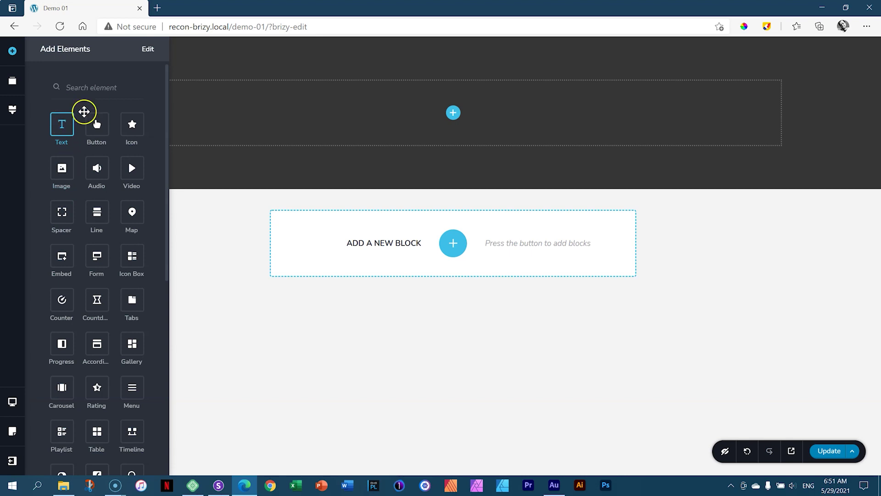
drag(71, 115, 445, 113)
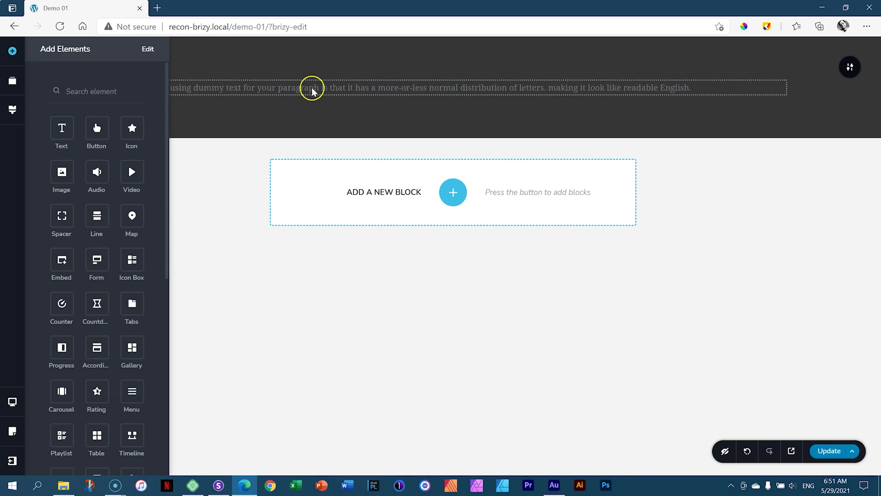
click(741, 182)
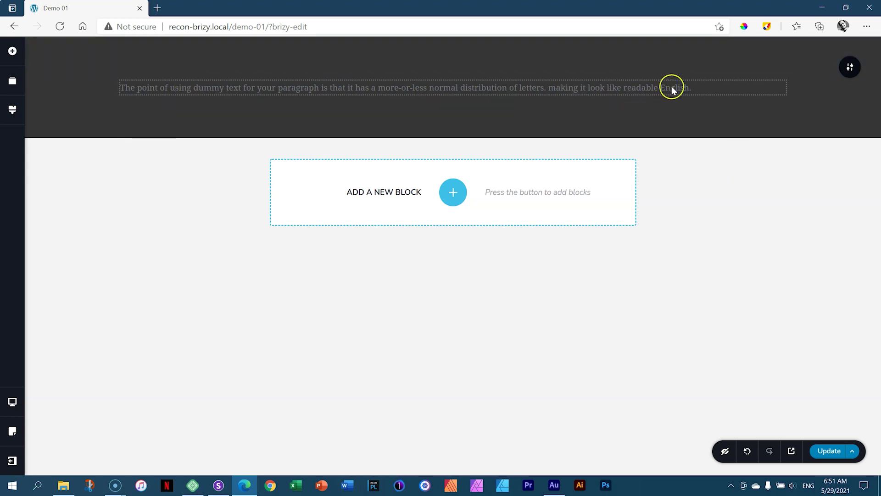
Replace the whole placeholder paragraph in the text element with "LOREM IPSUM".
click(338, 92)
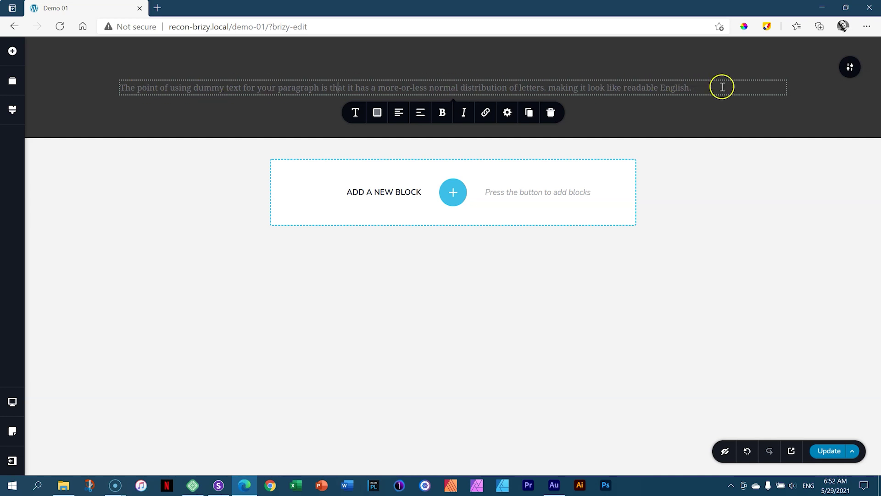
click(165, 87)
click(269, 87)
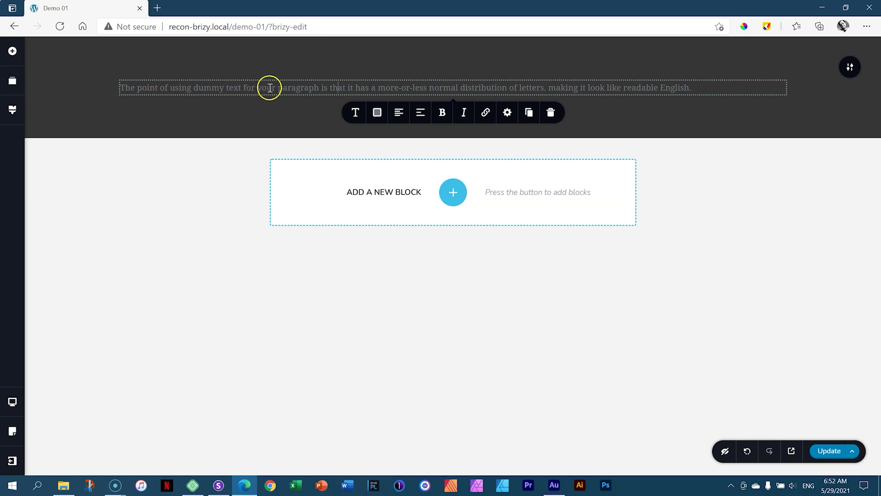
triple_click(270, 87)
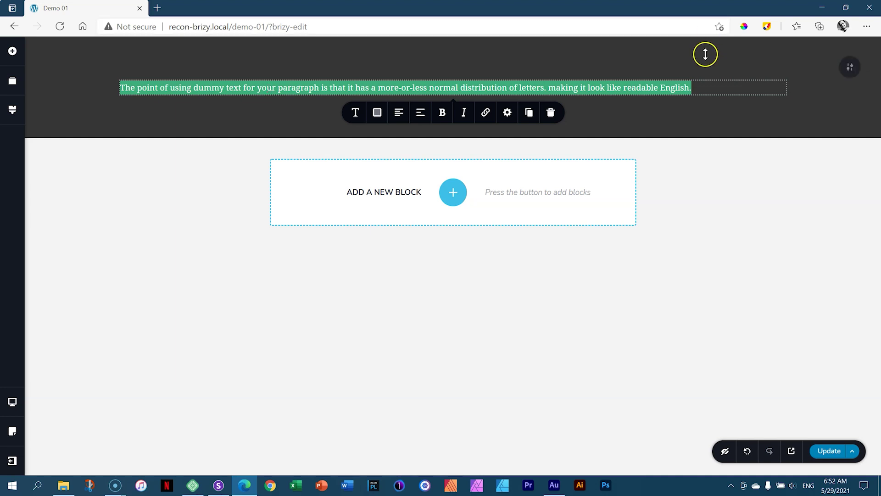
click(702, 86)
drag(698, 88, 109, 89)
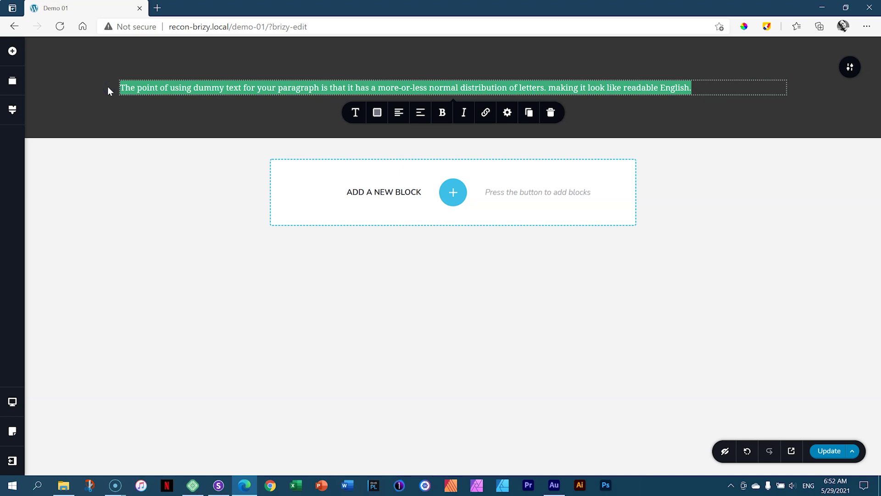
text(LOREM I)
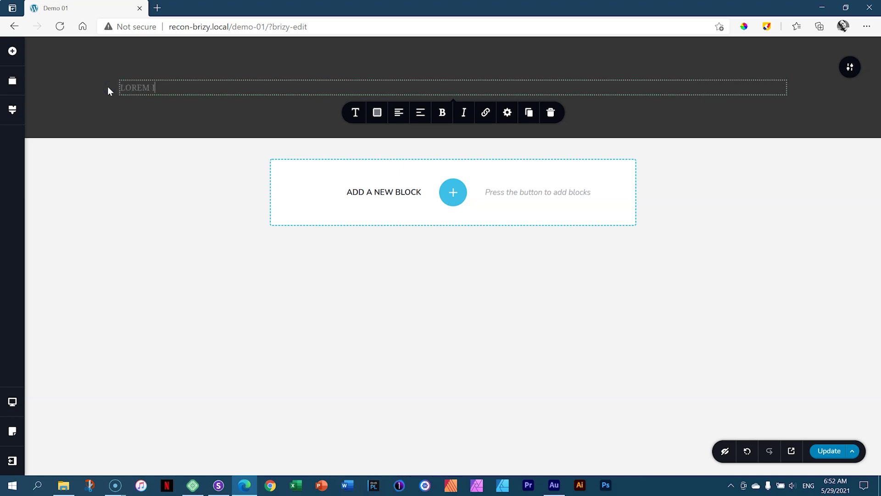
text(PUSM)
Cycle through the alignment options of the LOREM IPSUM text and leave it centred.
click(398, 114)
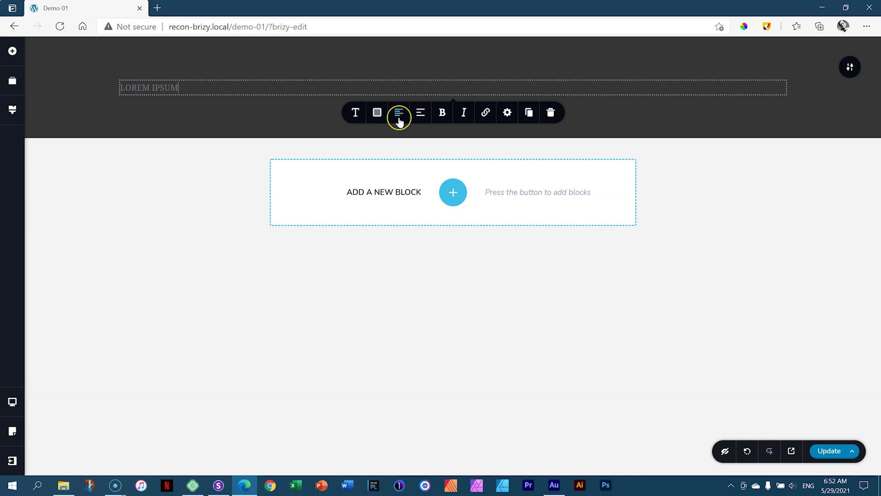
click(398, 116)
click(399, 116)
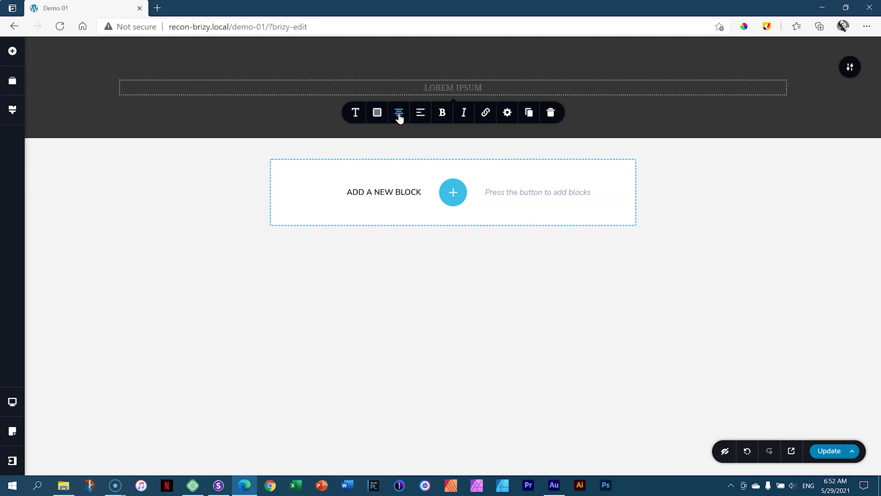
click(398, 116)
click(399, 116)
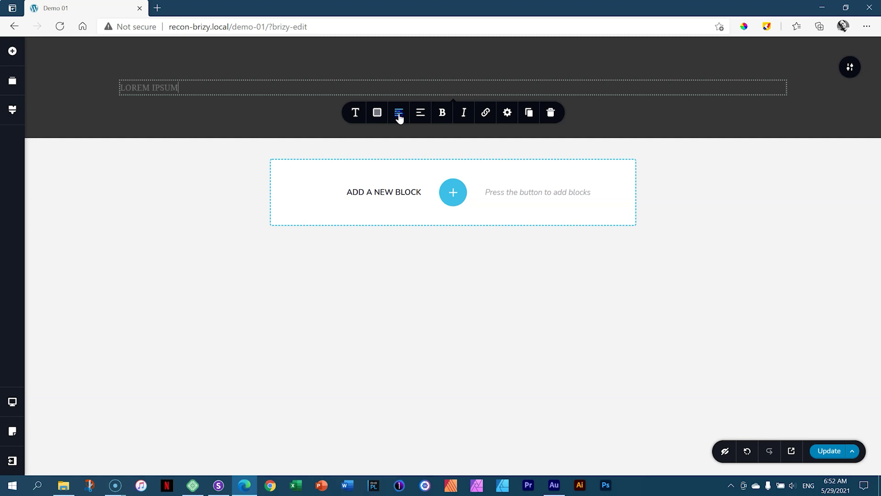
click(399, 116)
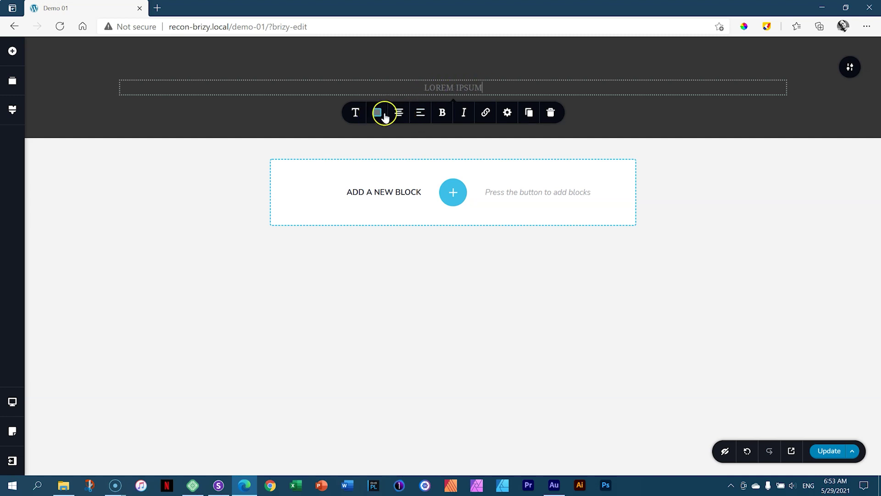
Set the LOREM IPSUM text's solid colour to white #FFFFFF and close the colour settings.
click(384, 115)
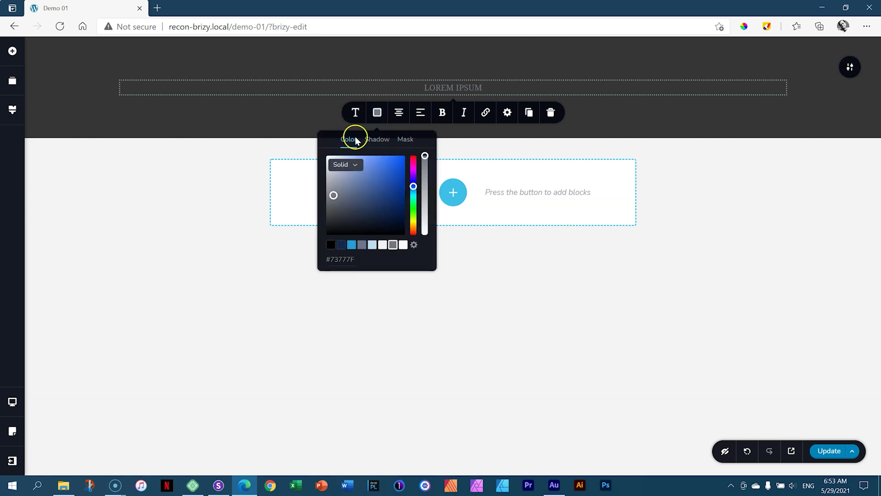
drag(339, 203, 327, 152)
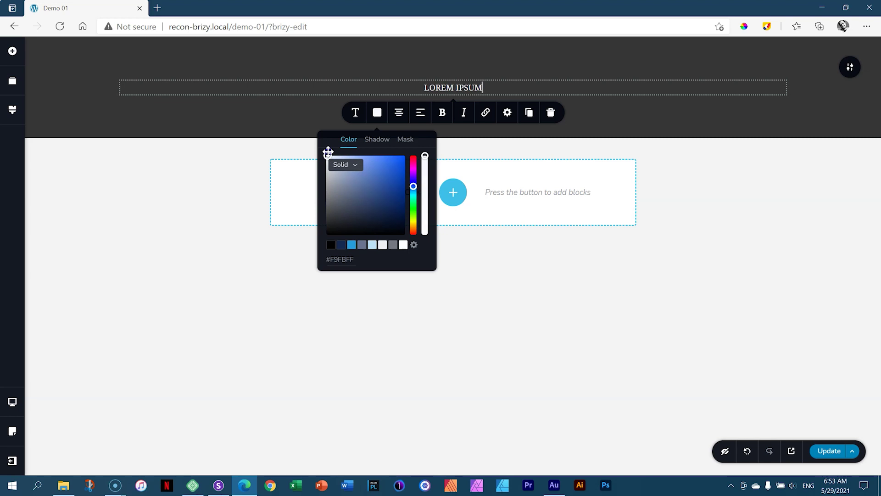
click(404, 246)
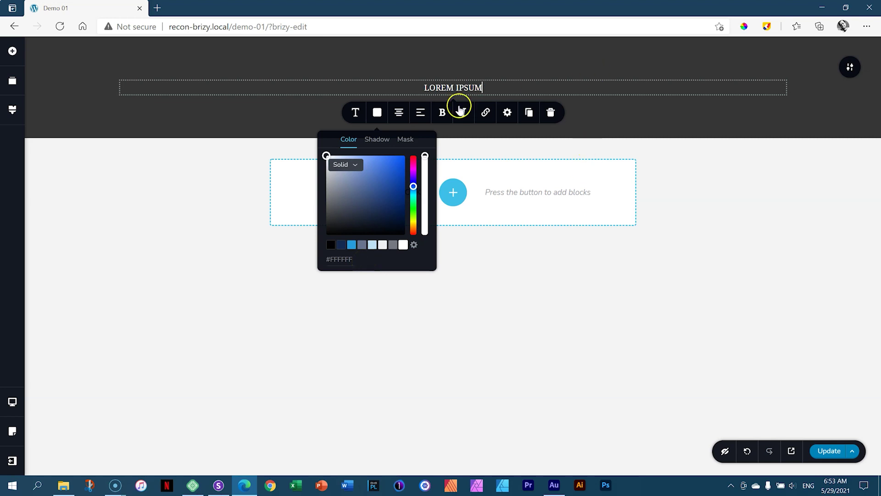
click(380, 113)
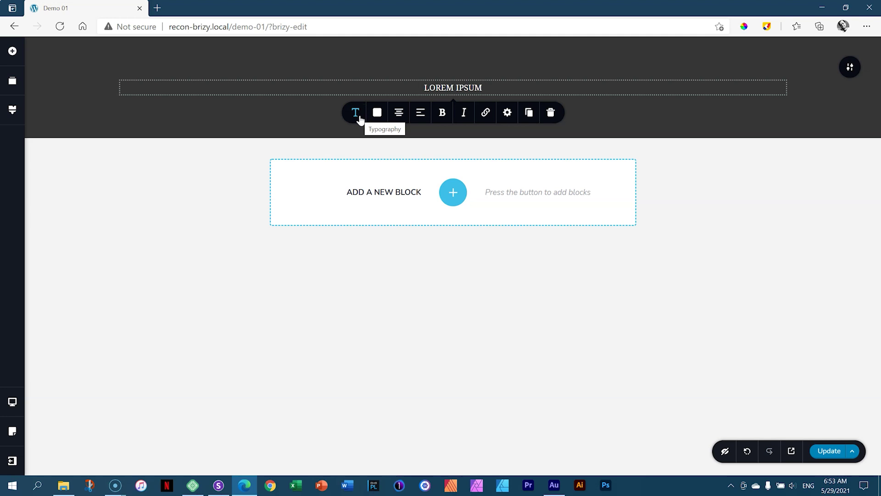
Examine the list of available fonts in the typography settings of the LOREM IPSUM text.
click(361, 120)
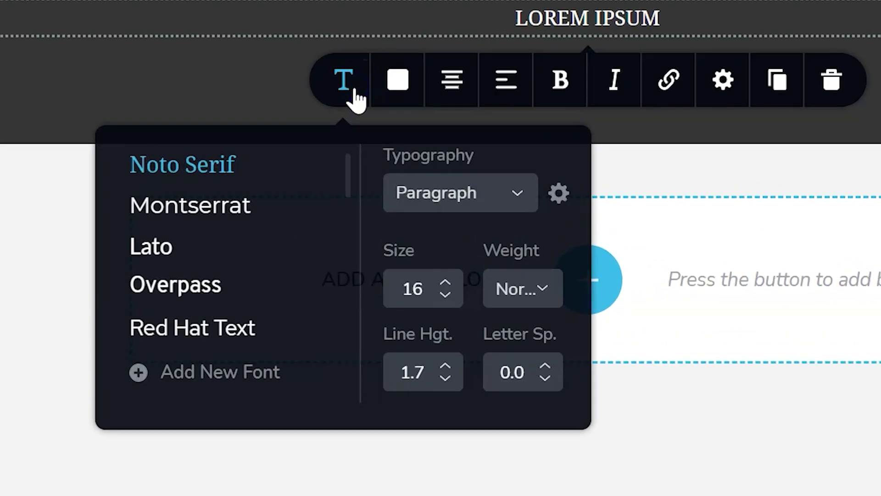
scroll(189, 222, down, 10)
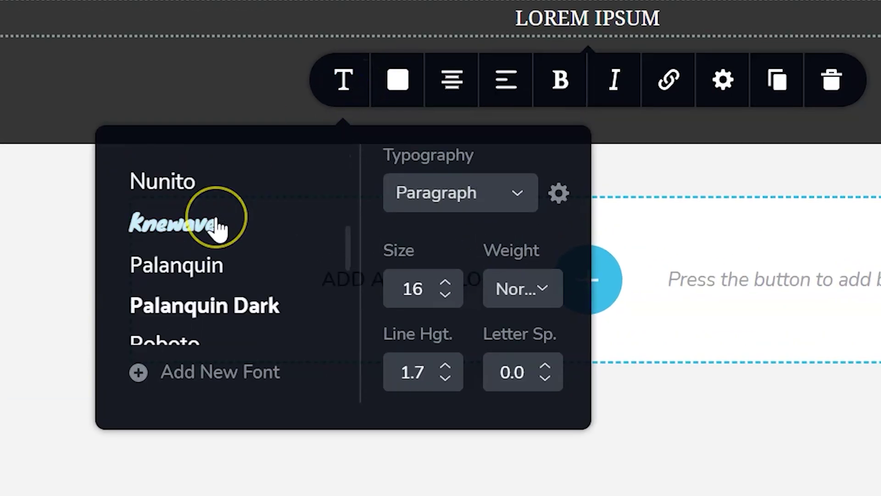
scroll(218, 230, up, 5)
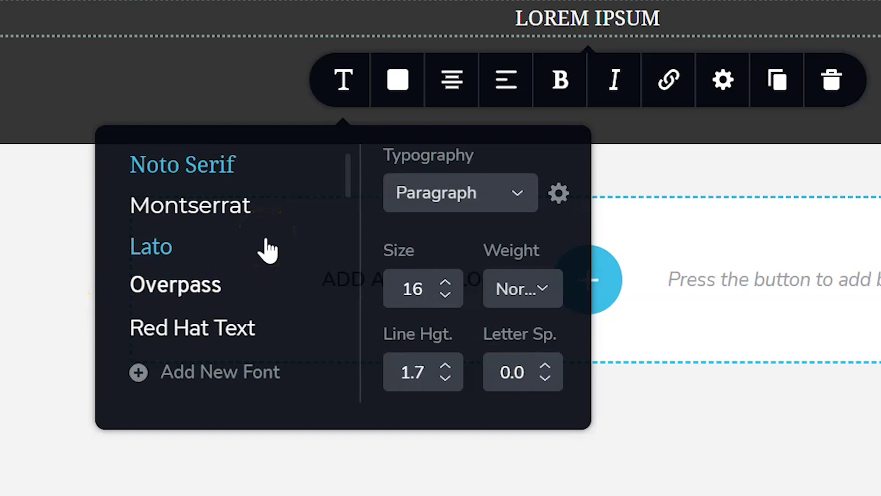
scroll(268, 247, down, 5)
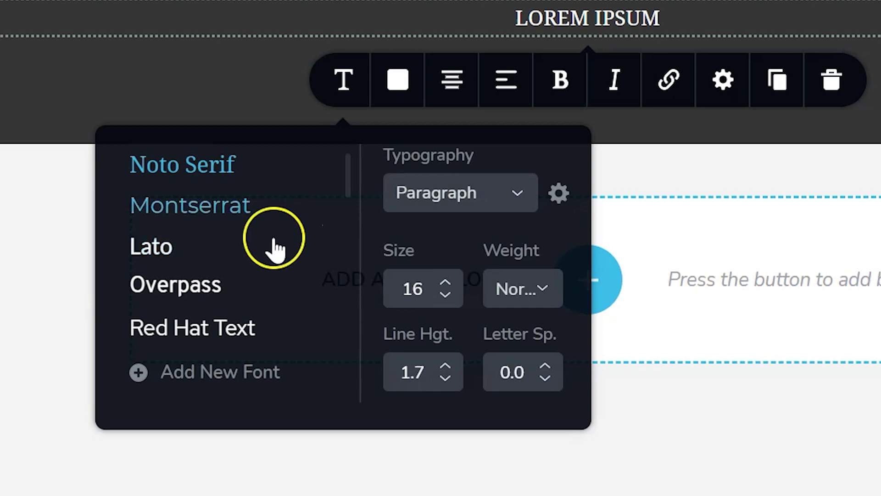
scroll(268, 250, down, 4)
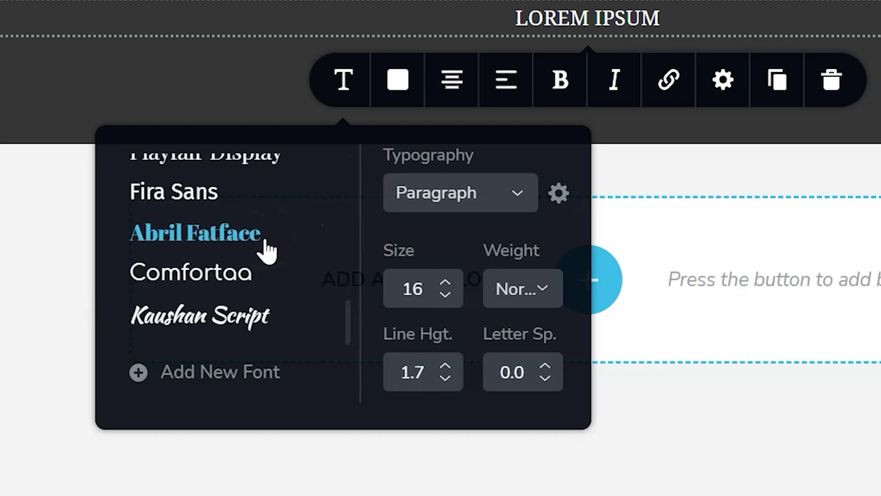
scroll(265, 251, up, 4)
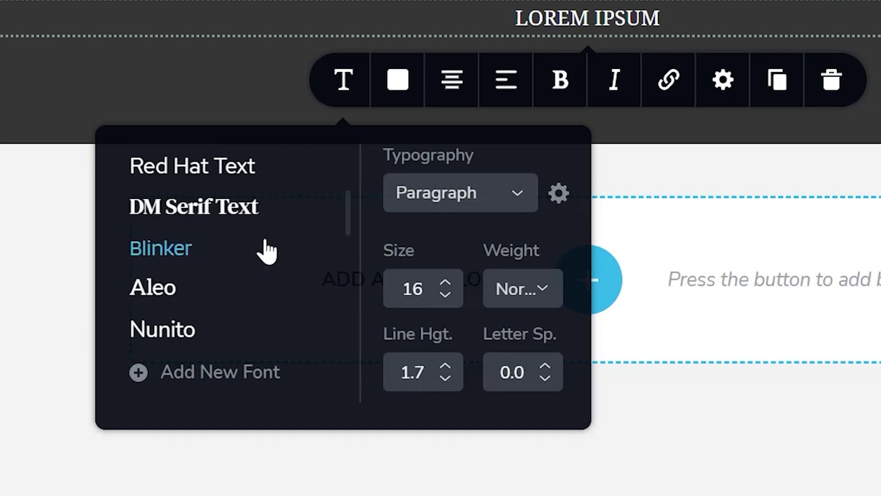
scroll(265, 251, up, 4)
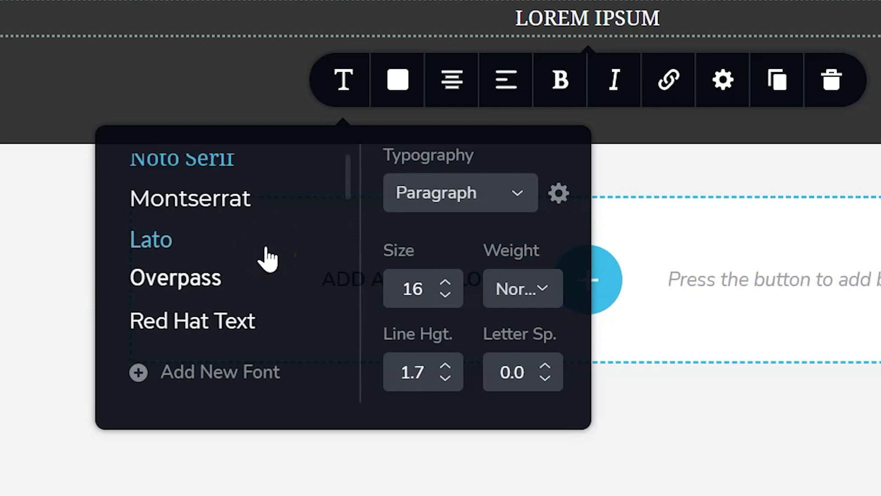
scroll(267, 258, down, 6)
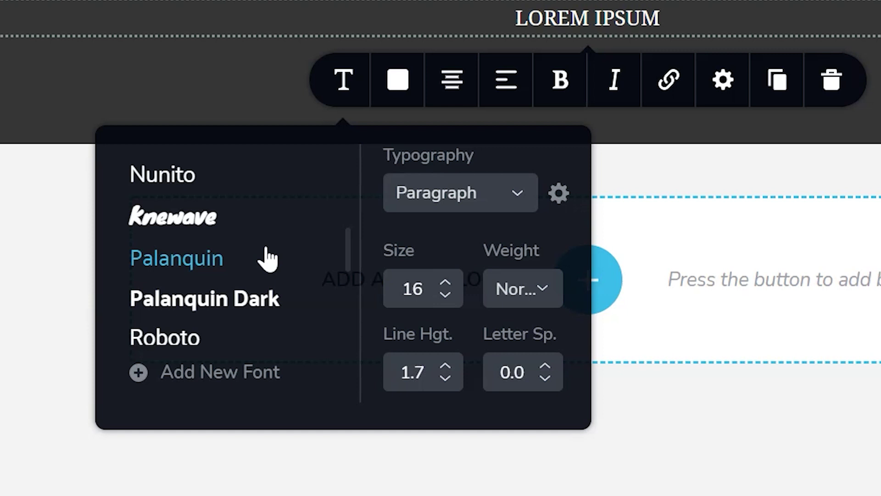
scroll(269, 260, up, 3)
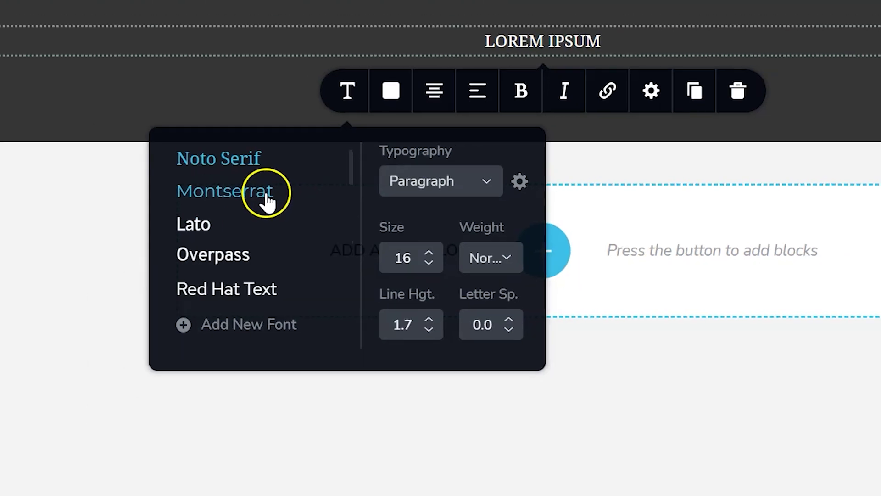
Try Montserrat, Lato and other fonts on the LOREM IPSUM text, ending with Kaushan Script.
click(268, 198)
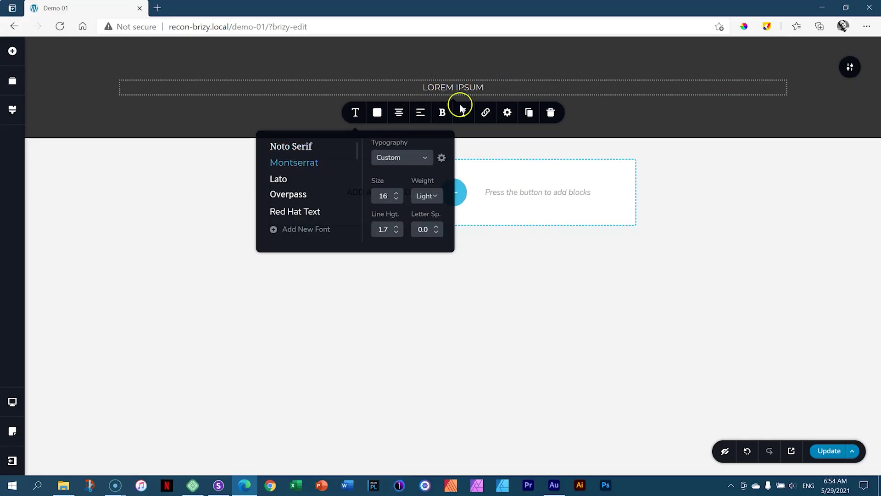
click(283, 181)
scroll(294, 186, down, 3)
click(322, 206)
scroll(321, 206, down, 2)
click(310, 209)
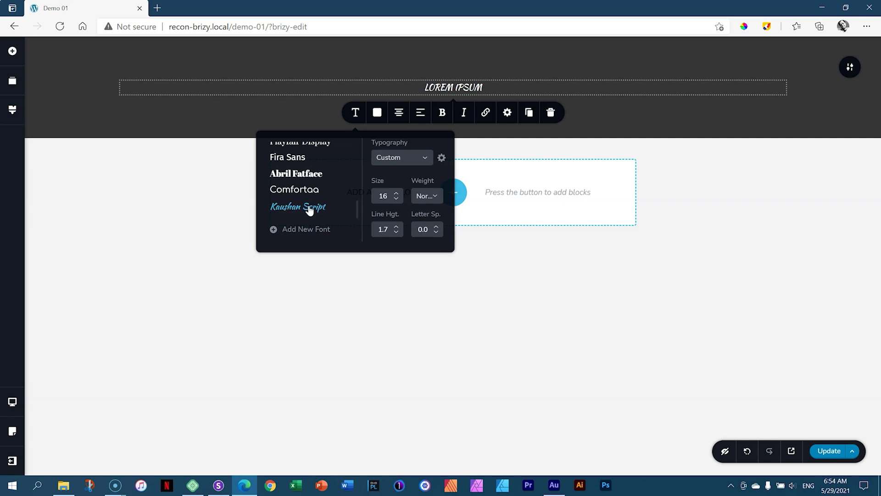
Add the Google font Poppins to the available fonts through Add New Font.
click(306, 208)
click(310, 229)
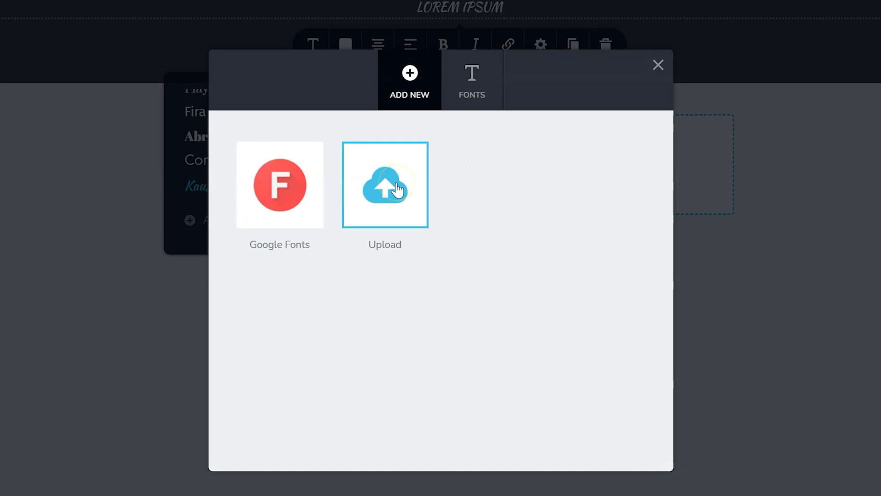
click(278, 192)
click(488, 225)
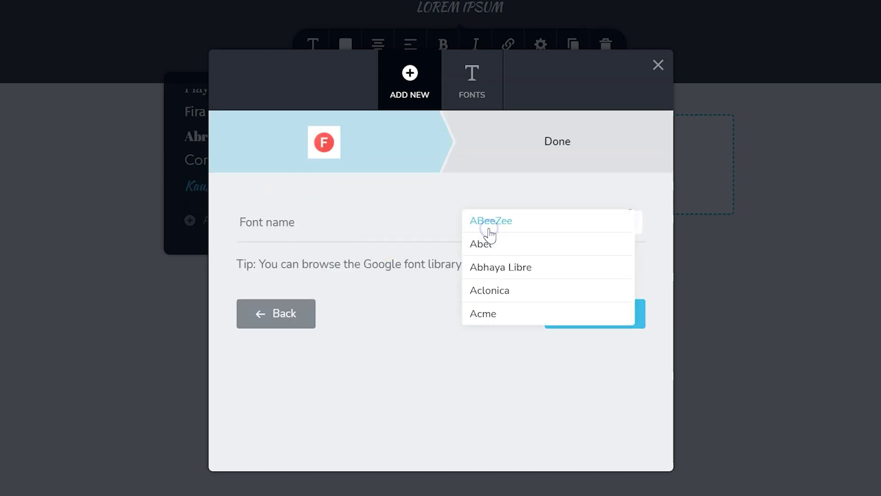
text(poppins)
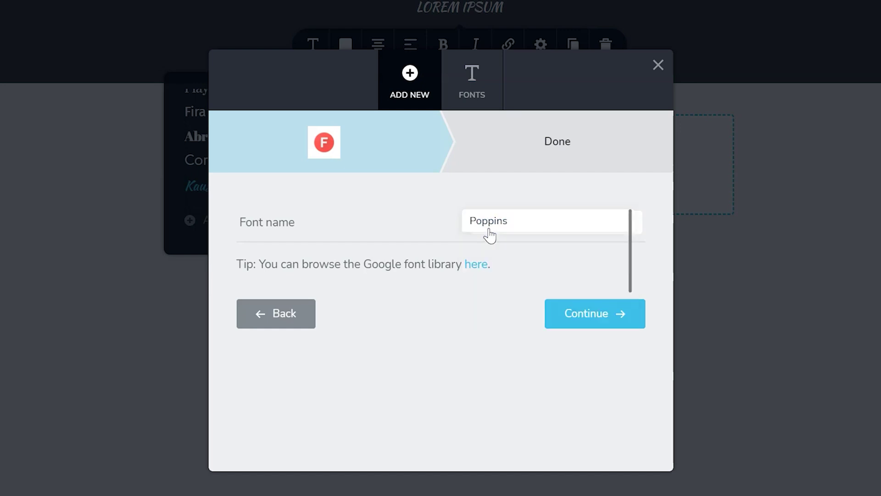
click(465, 222)
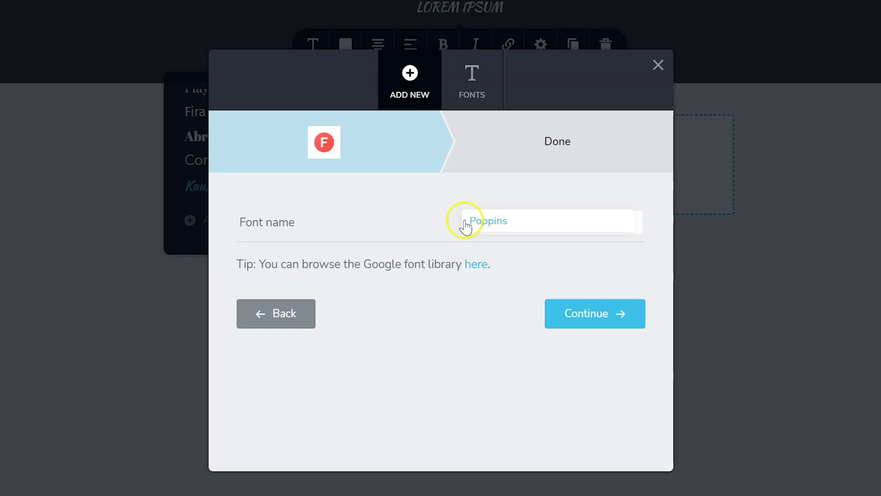
click(596, 310)
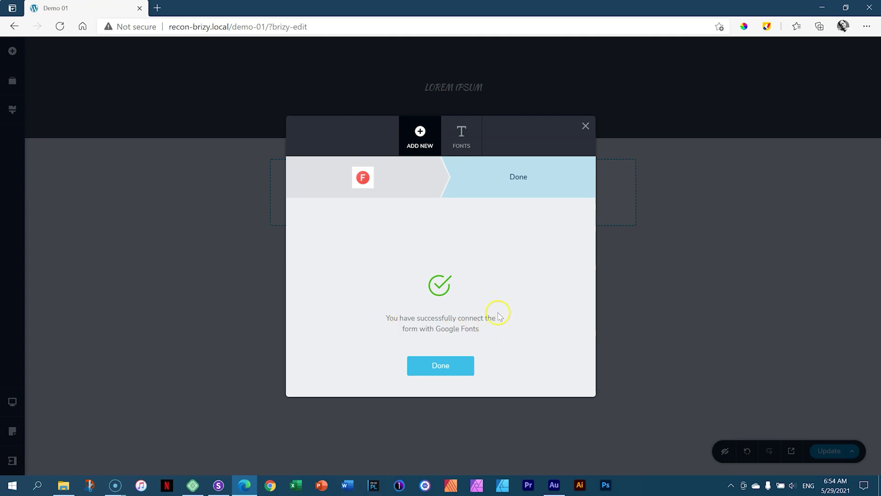
click(448, 374)
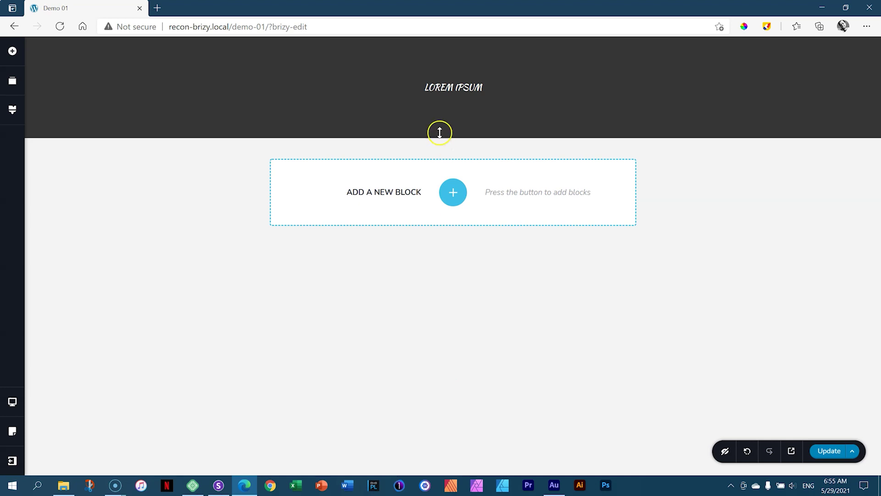
Apply the Poppins font to the LOREM IPSUM text in the dark grey block.
click(468, 87)
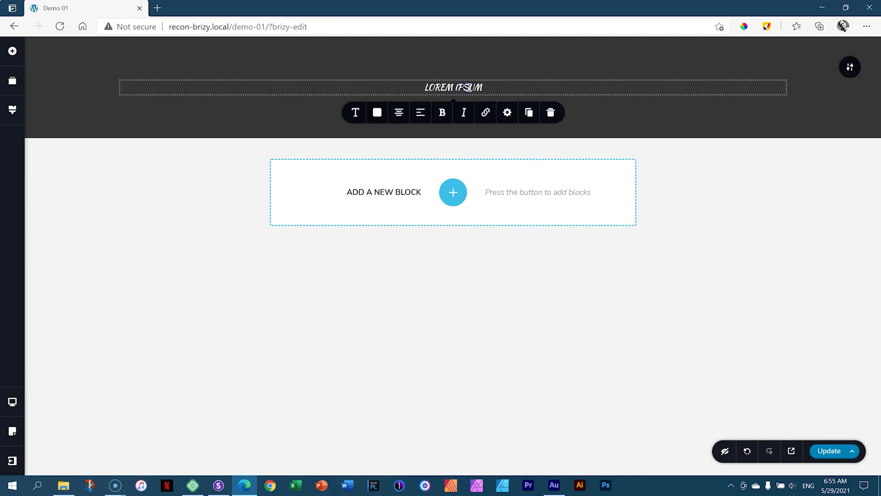
click(355, 112)
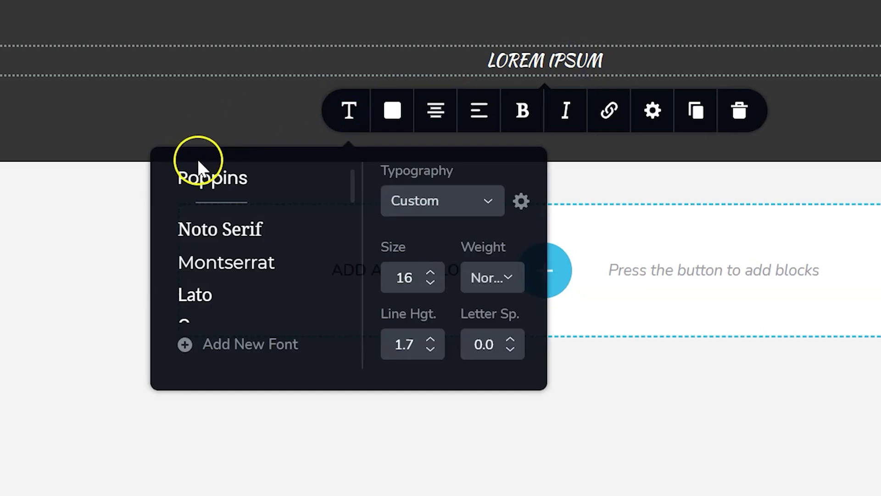
click(217, 183)
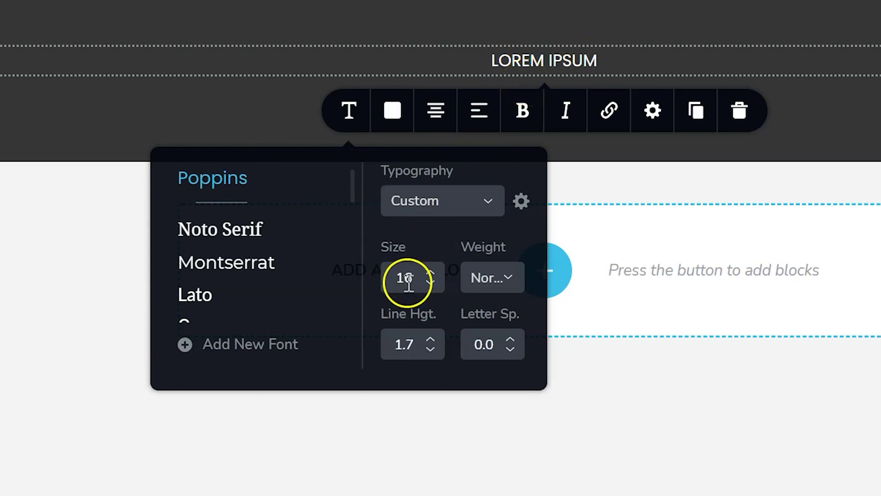
Set the font size of the LOREM IPSUM text to 20.
click(430, 273)
click(430, 273)
click(430, 272)
click(430, 272)
click(397, 276)
double_click(398, 275)
text(20)
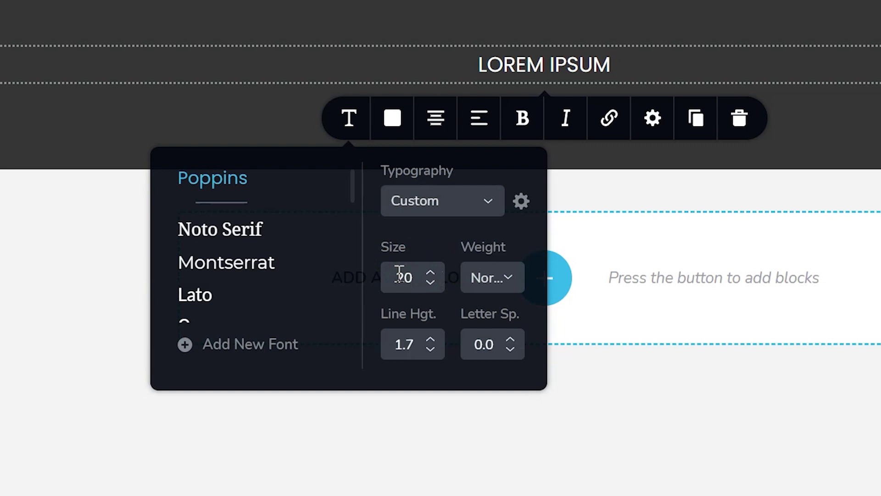
click(439, 246)
Look through the available font weights and set the LOREM IPSUM text to Medium.
click(500, 279)
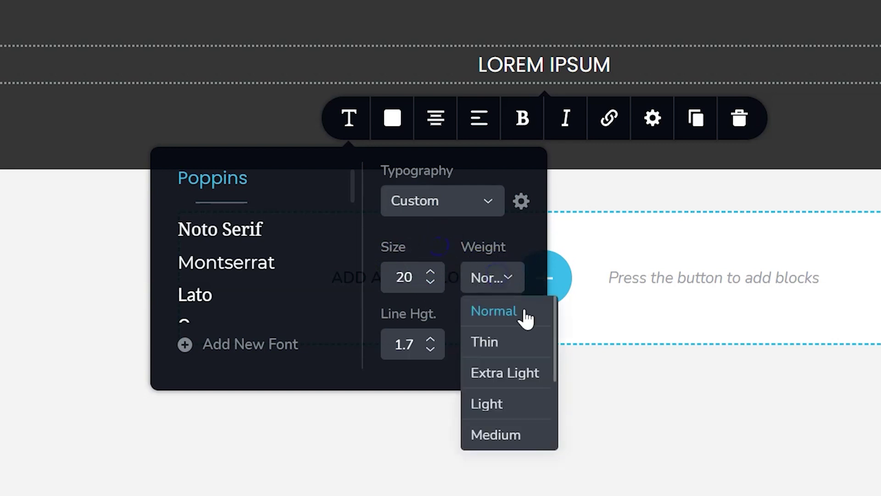
scroll(552, 351, down, 1)
drag(551, 347, 549, 428)
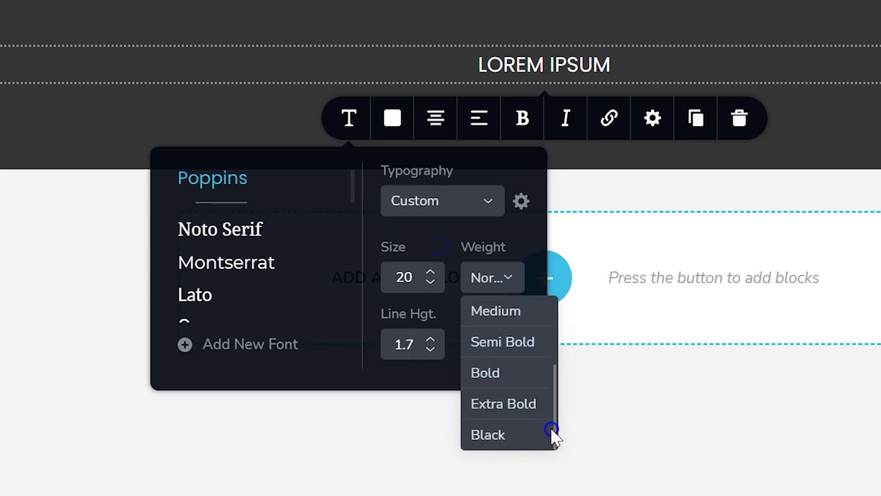
click(509, 315)
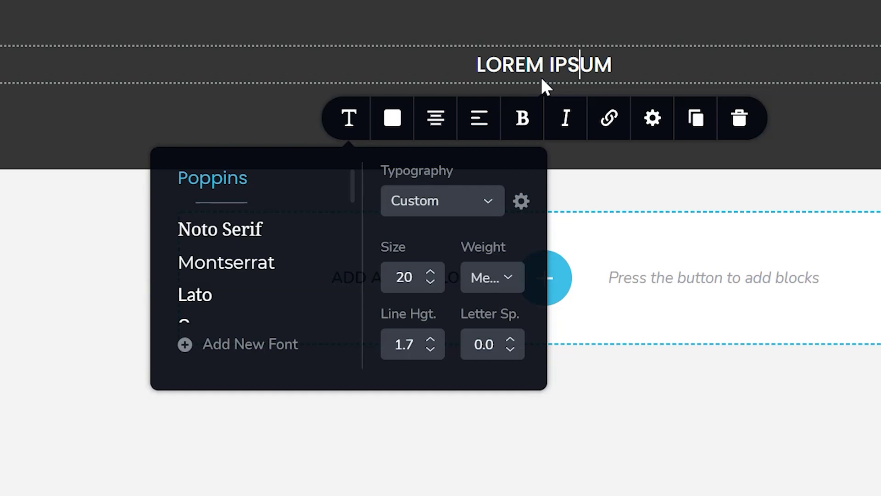
Try a line height of 3.9 on the LOREM IPSUM text, then reduce it to the minimum of 1.0.
click(430, 341)
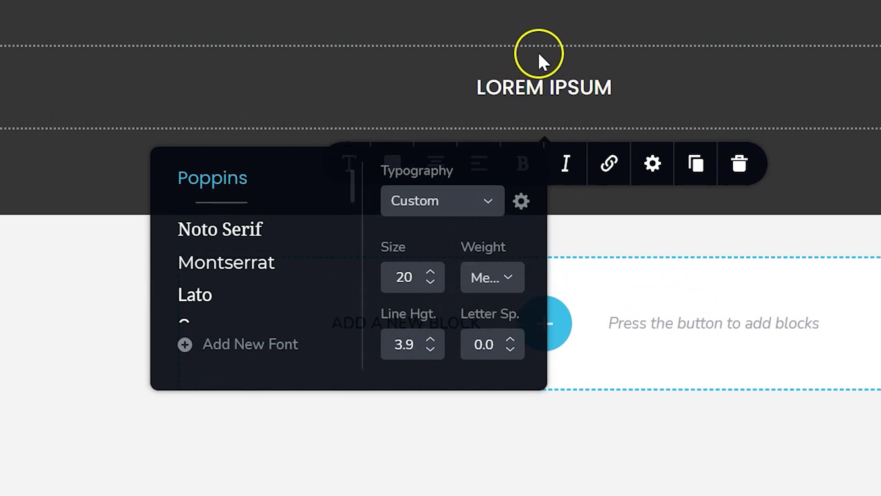
double_click(420, 342)
text(0)
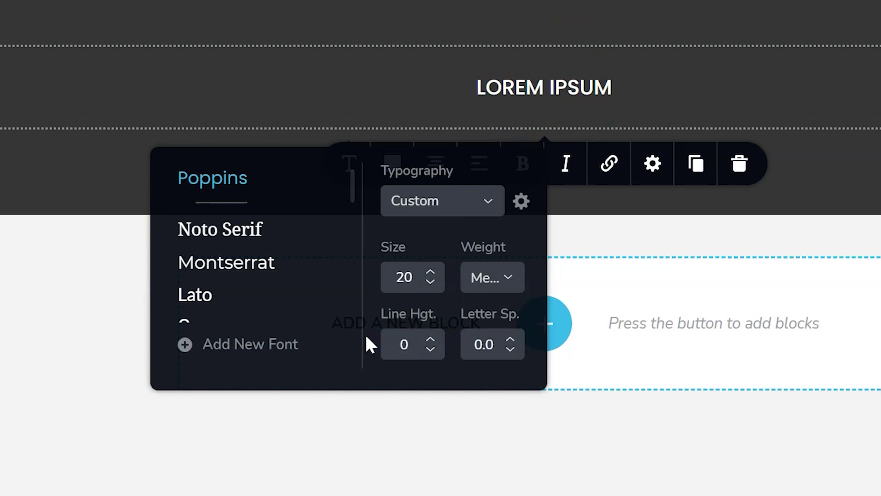
key(Return)
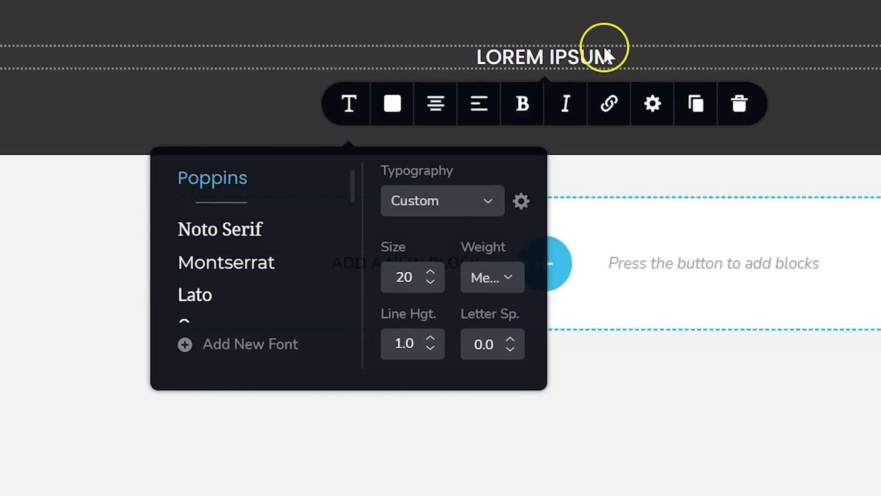
Increase the letter spacing of the LOREM IPSUM text to 2.0 and close the typography settings.
click(510, 339)
click(510, 338)
click(510, 339)
click(509, 339)
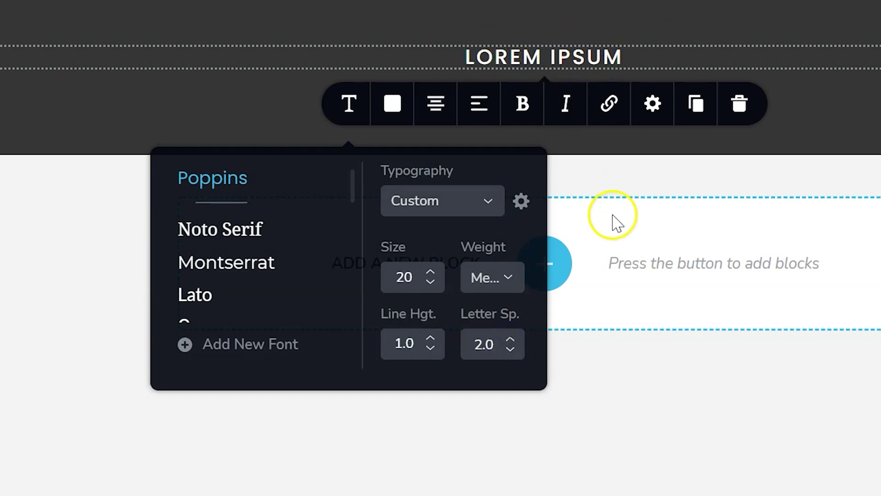
click(880, 200)
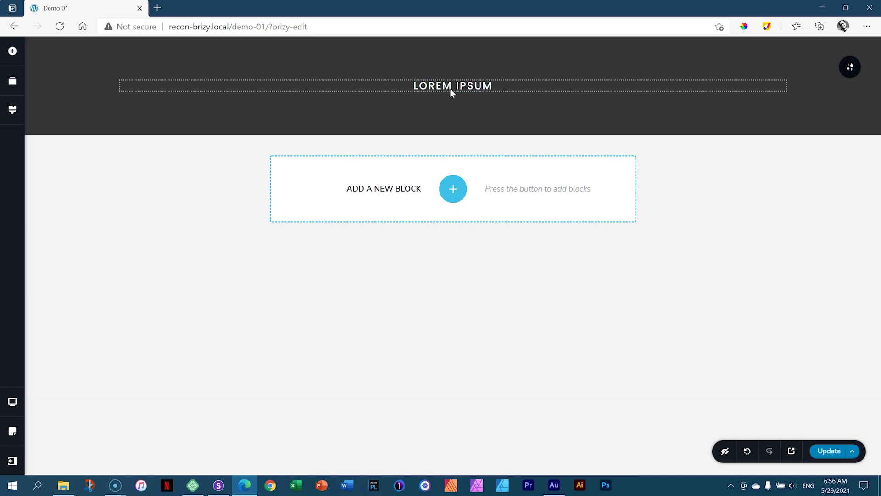
Set the HTML tag of the LOREM IPSUM text to H3.
click(13, 51)
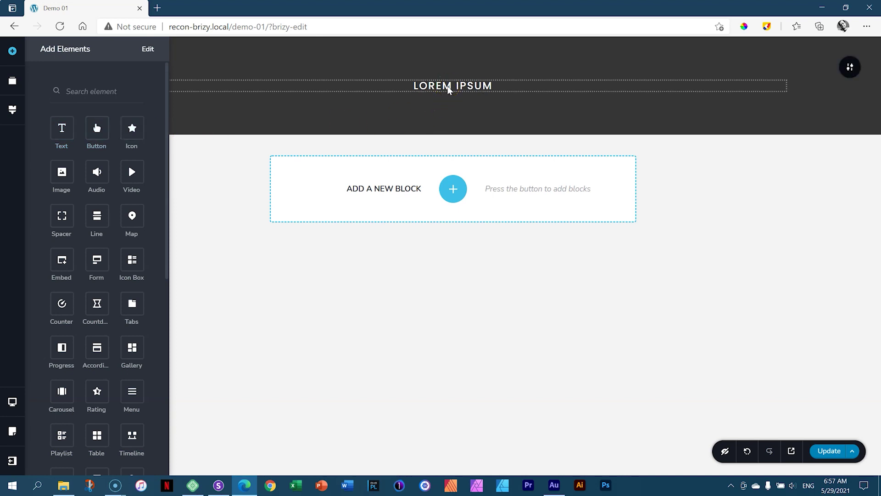
click(450, 89)
click(449, 89)
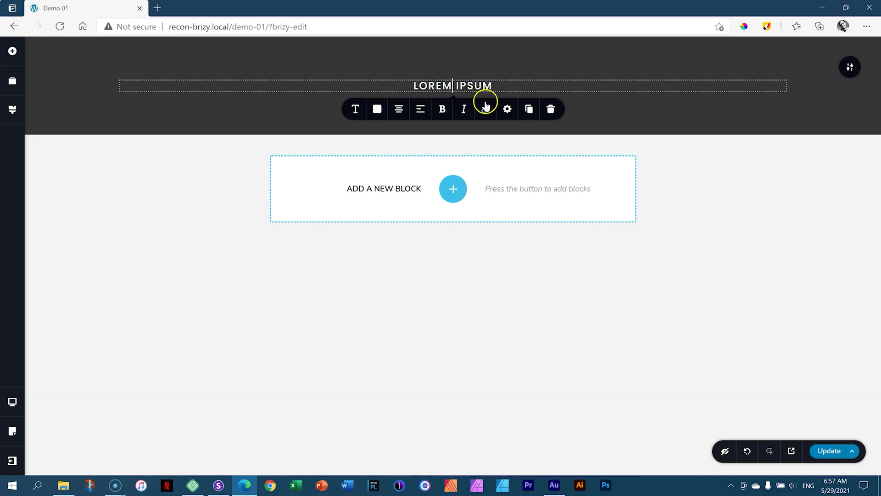
click(505, 109)
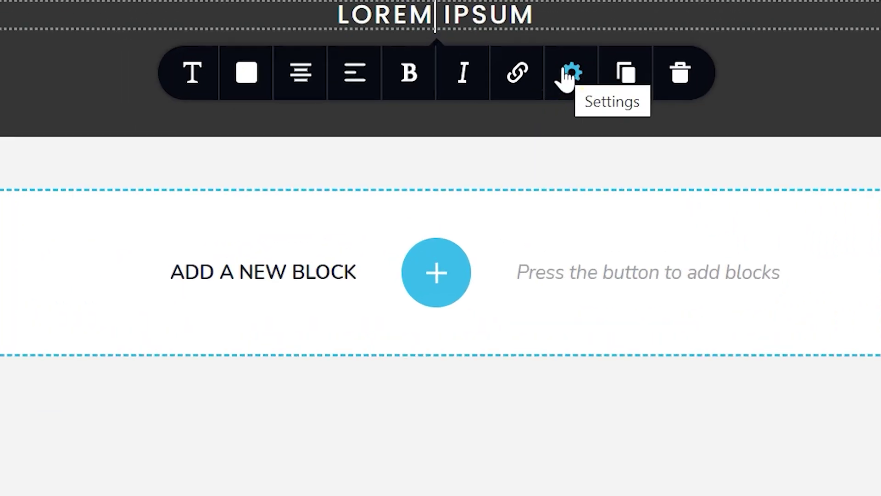
click(572, 76)
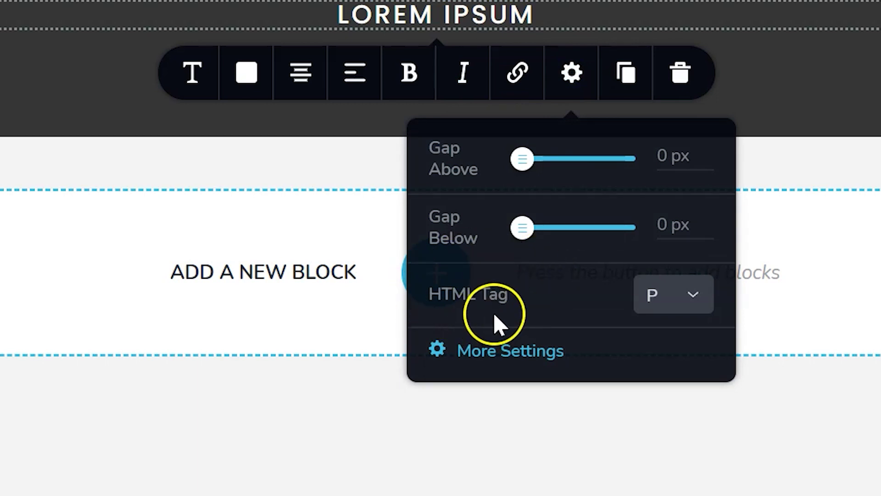
click(691, 302)
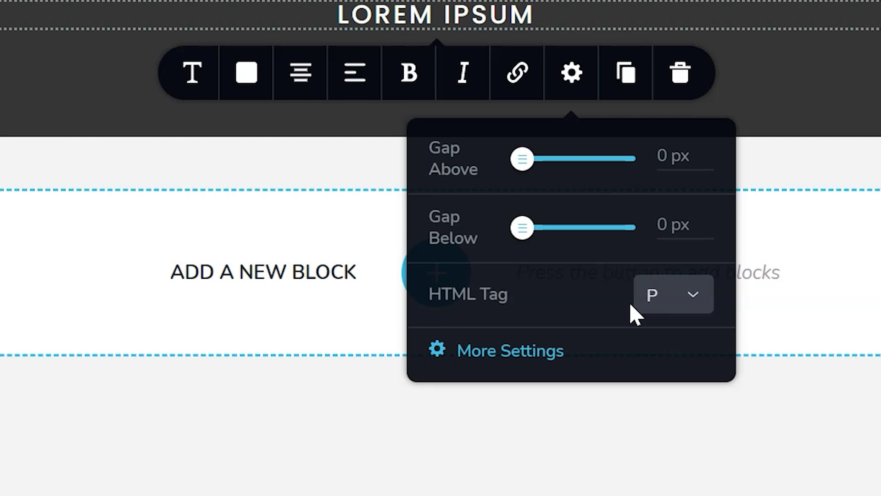
click(696, 301)
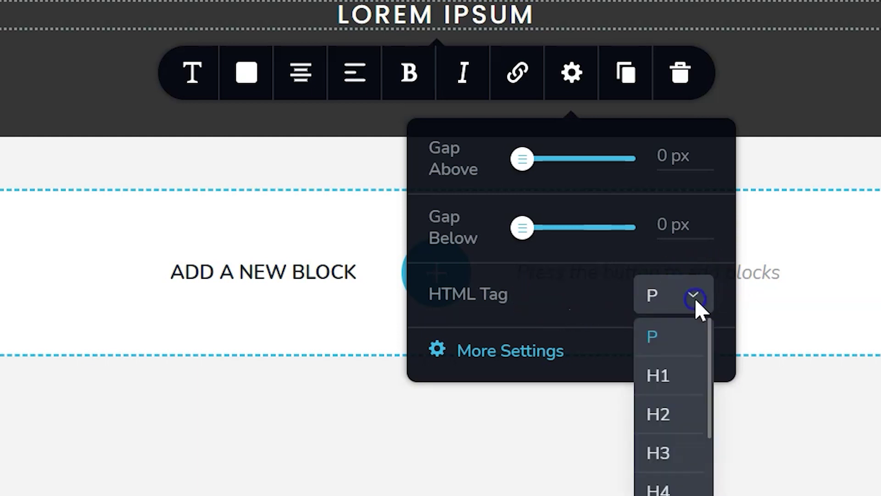
click(677, 452)
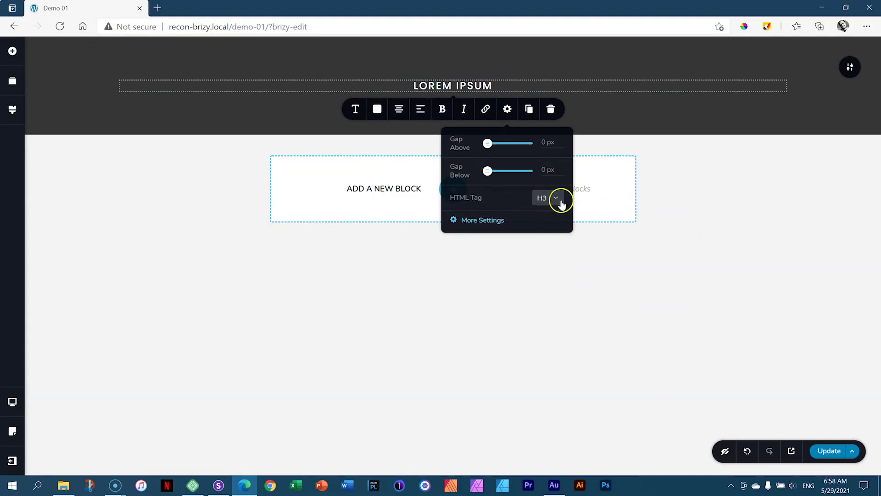
click(356, 112)
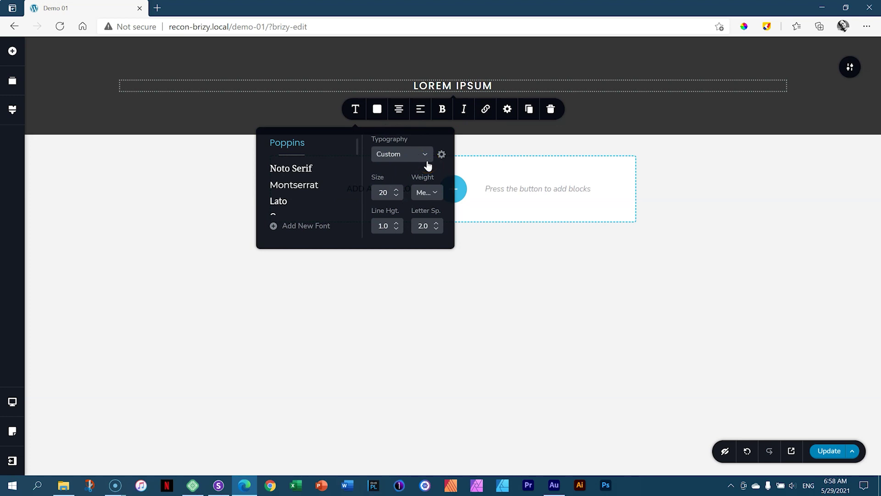
click(790, 179)
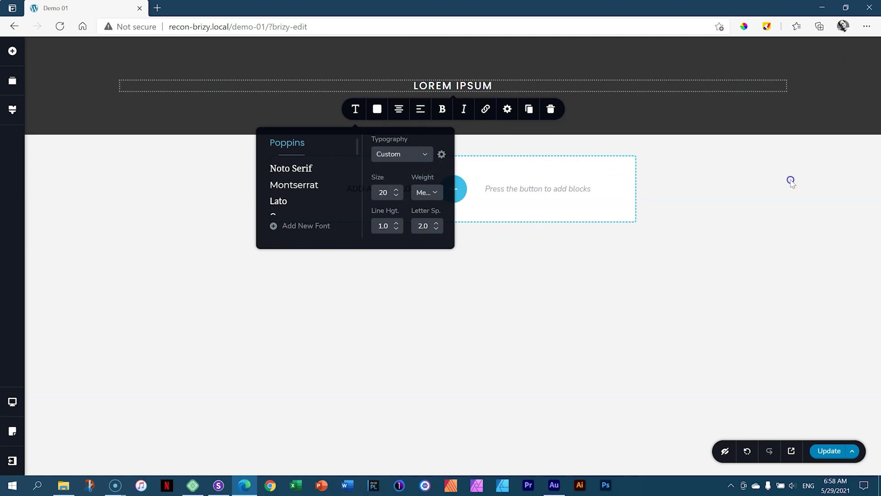
click(457, 89)
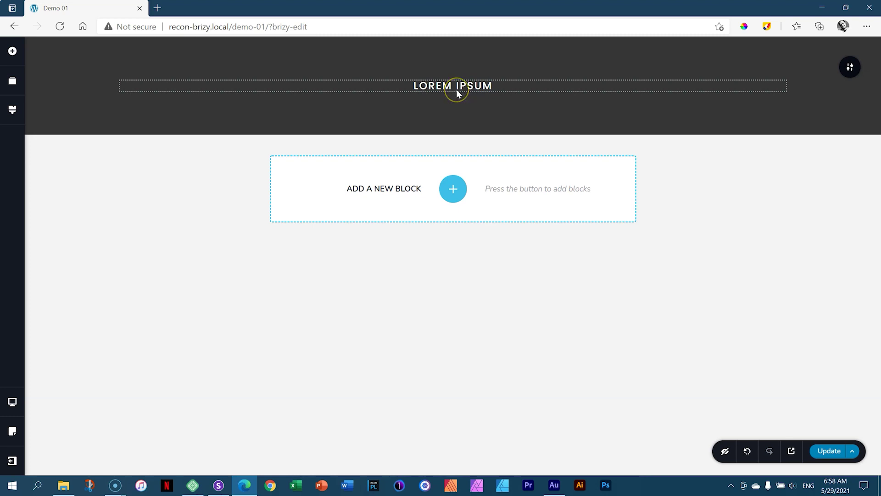
click(454, 90)
click(398, 87)
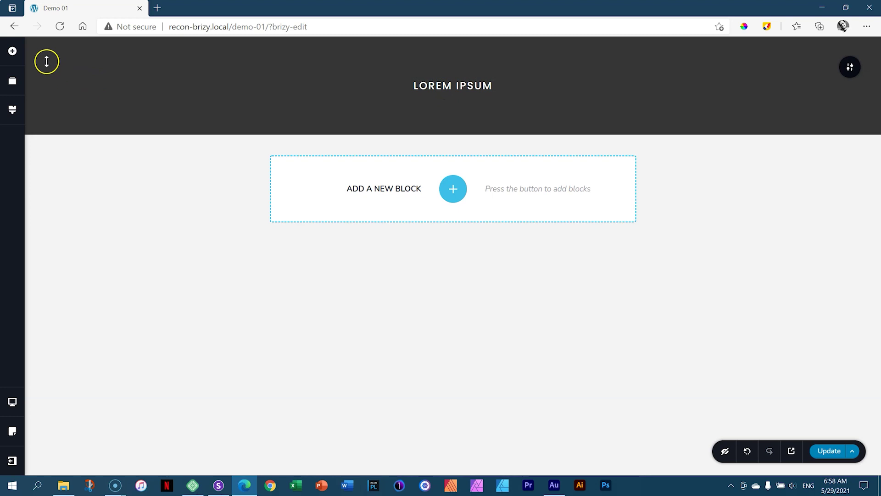
Add a Text element directly below the LOREM IPSUM heading in the dark grey block and select it.
click(12, 52)
click(57, 129)
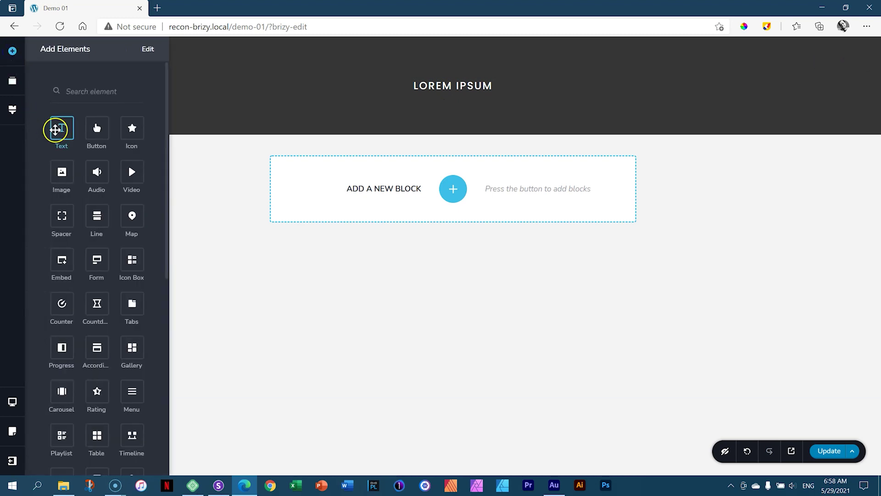
drag(58, 129, 488, 117)
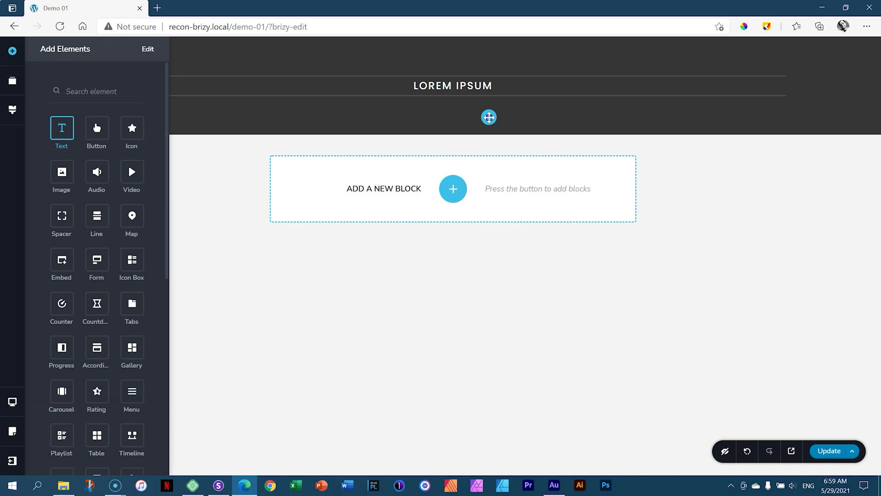
drag(489, 117, 494, 79)
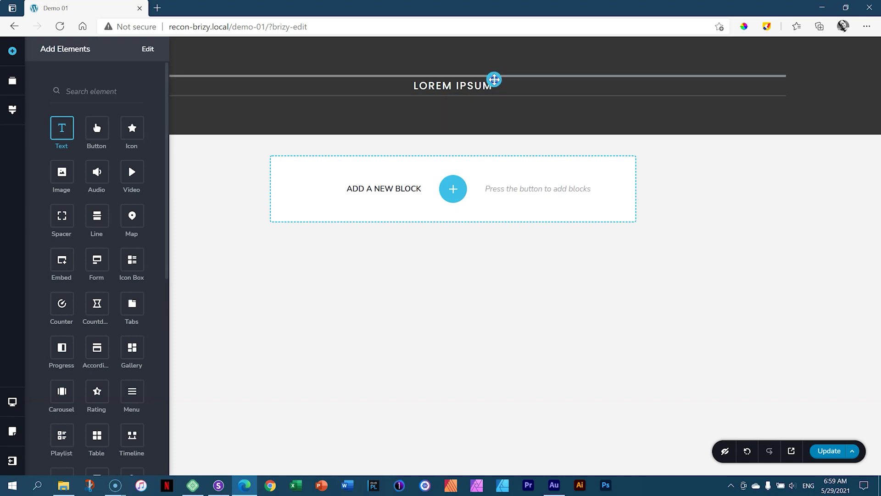
drag(493, 79, 493, 91)
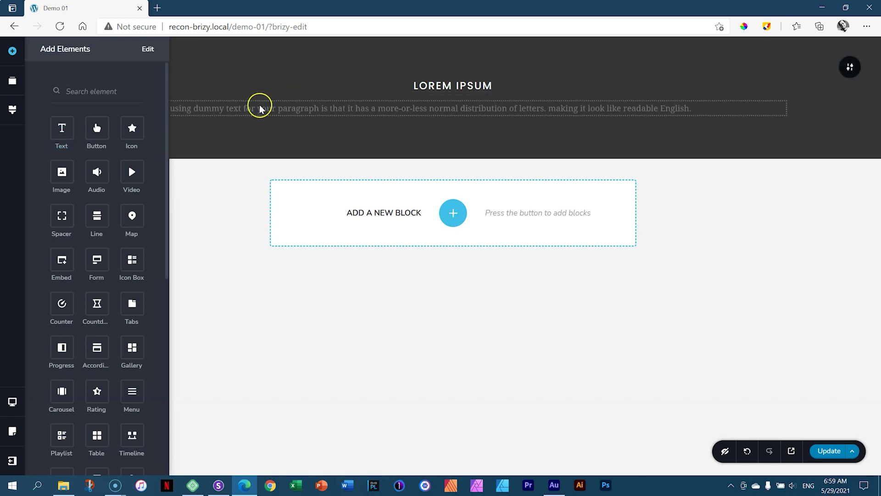
click(654, 113)
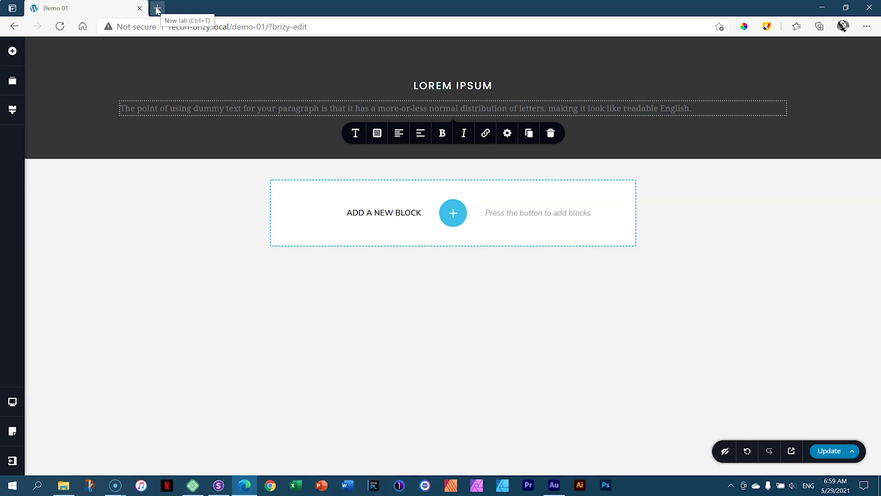
Open the website loremipsum.io in a new browser tab.
click(157, 10)
text(loremipsum.io)
key(Return)
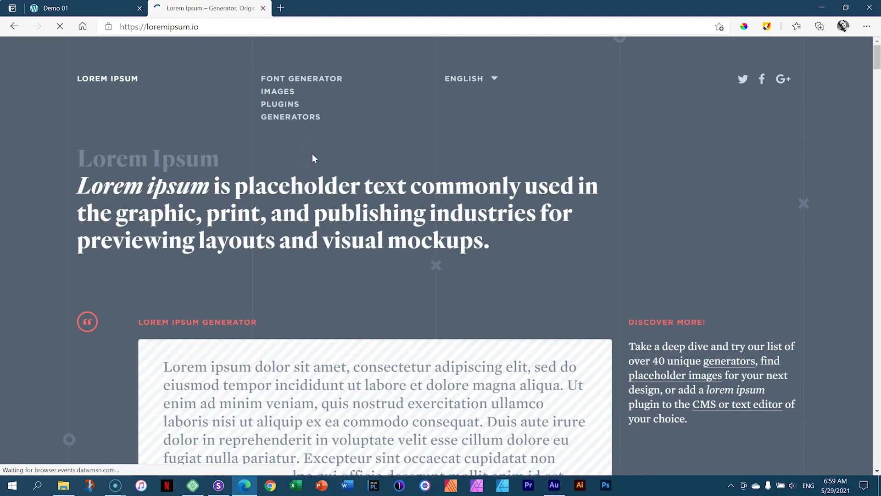
Generate five paragraphs of lorem ipsum and copy the phrase "Odio euismod lacinia at quis risus sed vulputate odio ut" from the first paragraph.
scroll(339, 161, down, 4)
click(353, 373)
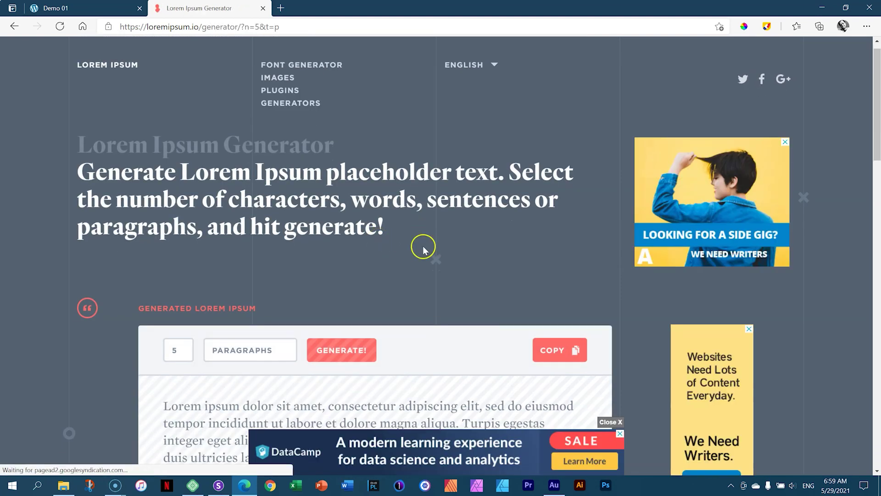
scroll(424, 246, down, 8)
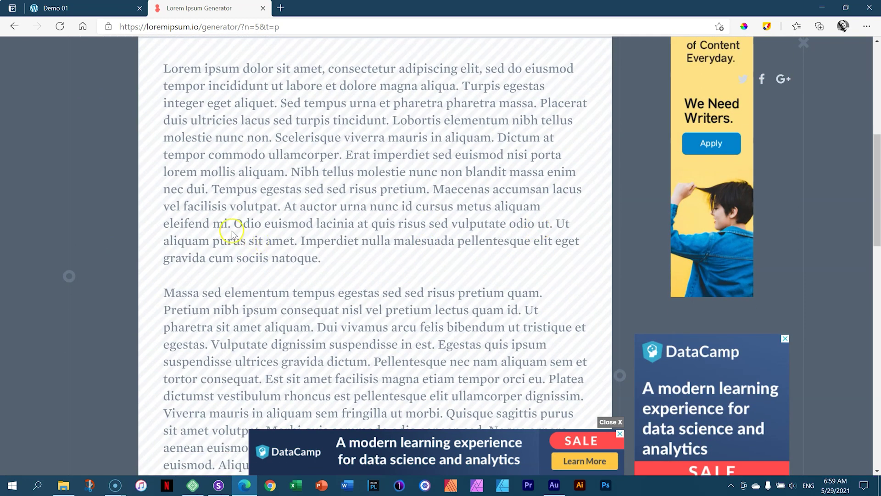
drag(234, 224, 549, 224)
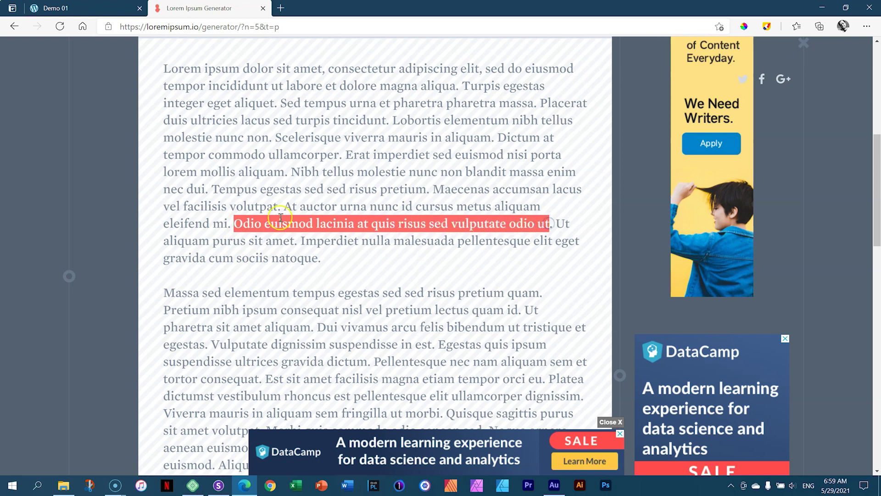
right_click(413, 220)
click(432, 227)
Return to the Demo 01 page and replace all placeholder text below the LOREM IPSUM heading with the copied phrase.
click(55, 8)
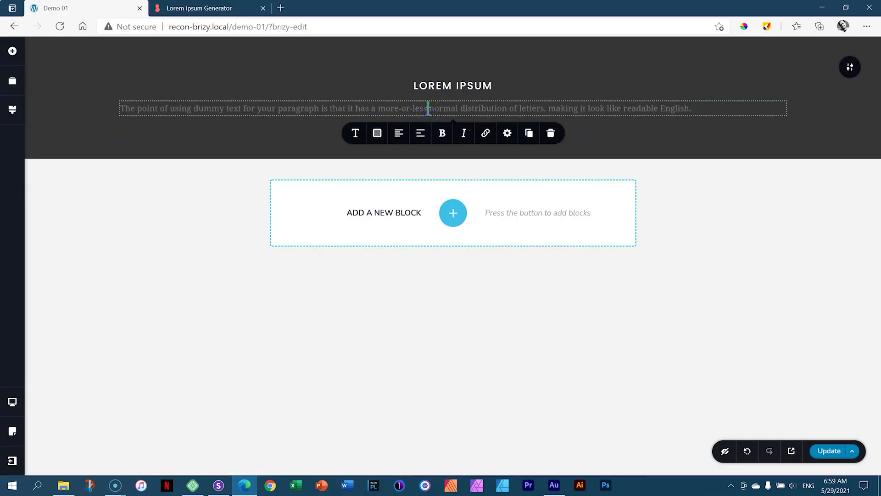
key(ctrl+a)
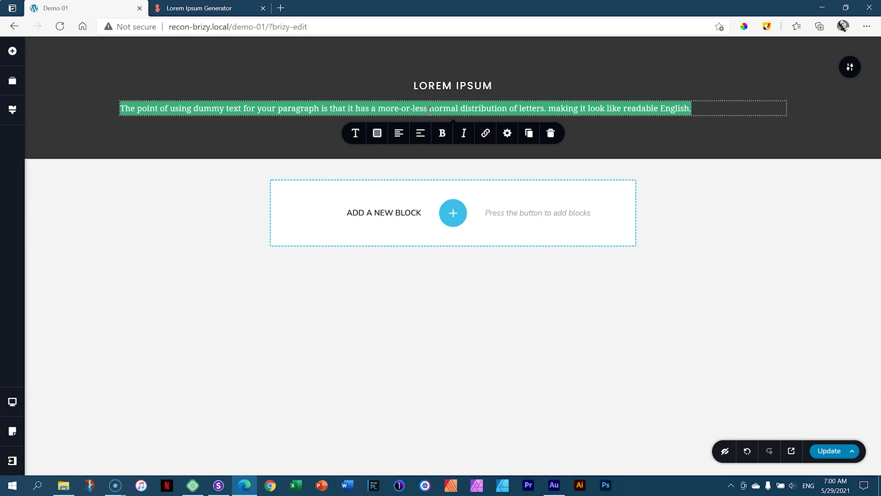
key(ctrl+v)
click(348, 110)
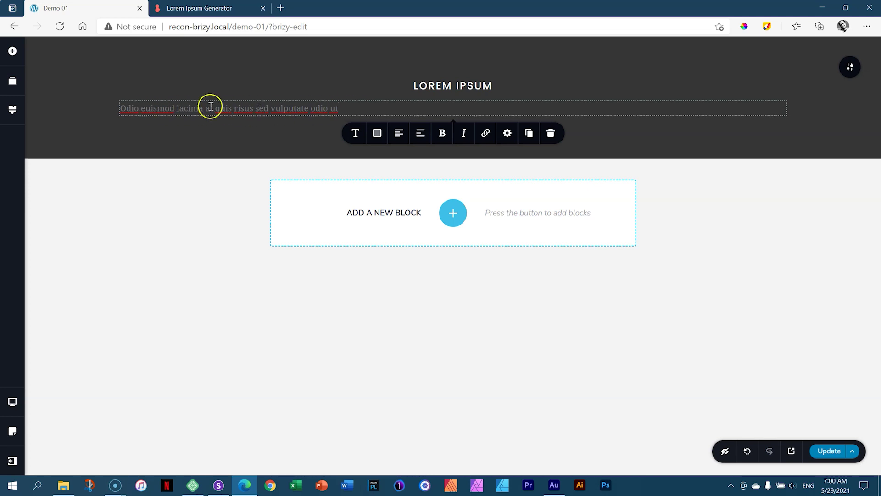
Set the "Odio euismod" text colour to white (#FFFFFF) and centre-align it.
click(377, 133)
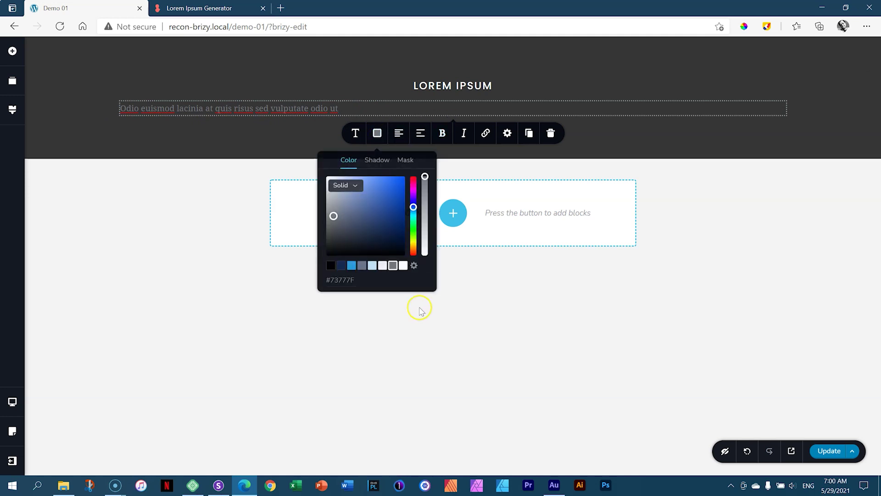
click(403, 266)
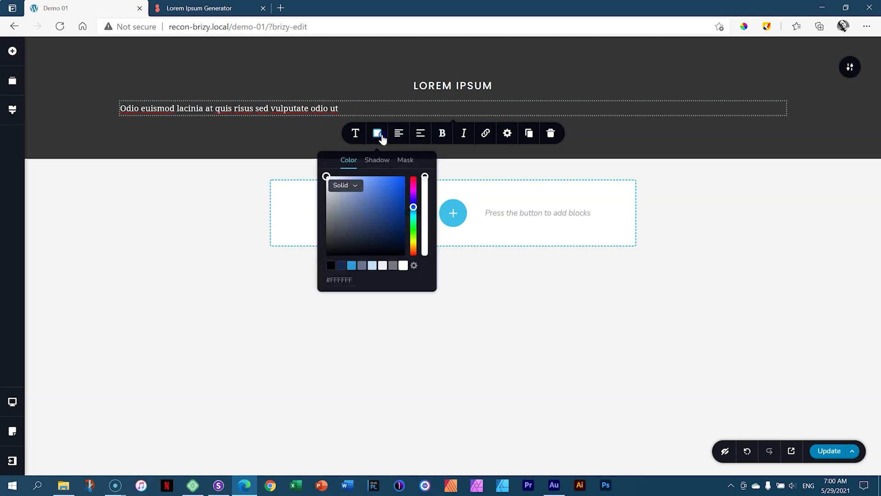
click(377, 133)
click(398, 136)
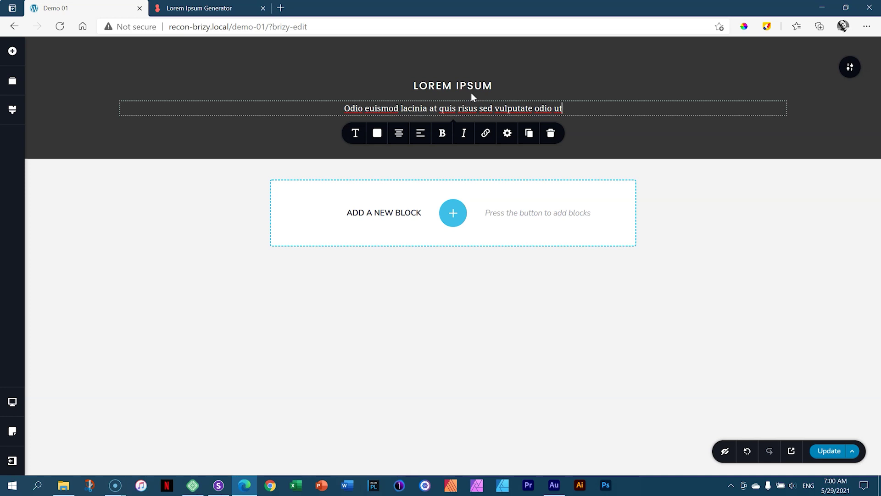
Switch to Word with the "Odio euismod" phrase, create a blank document and paste the phrase as text only.
triple_click(479, 108)
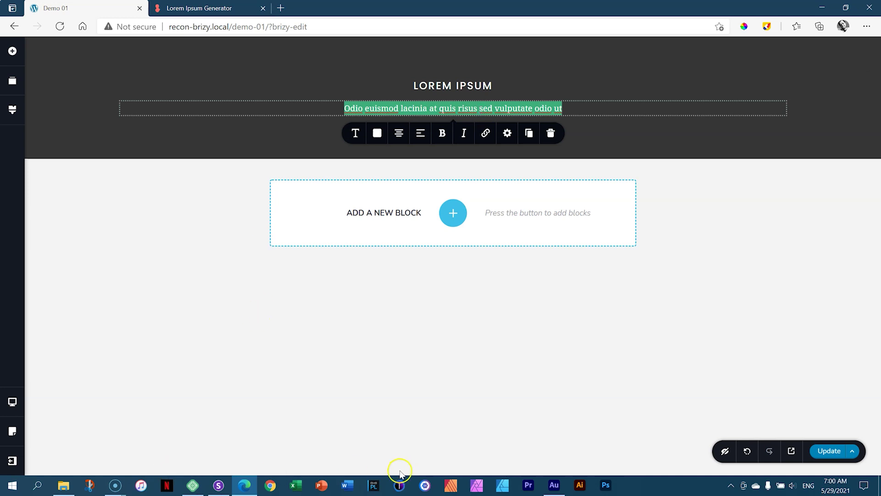
click(350, 485)
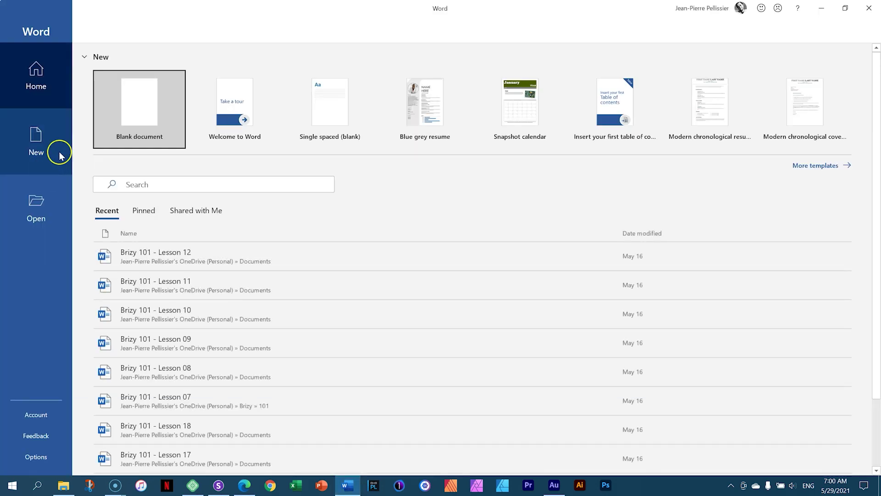
click(149, 108)
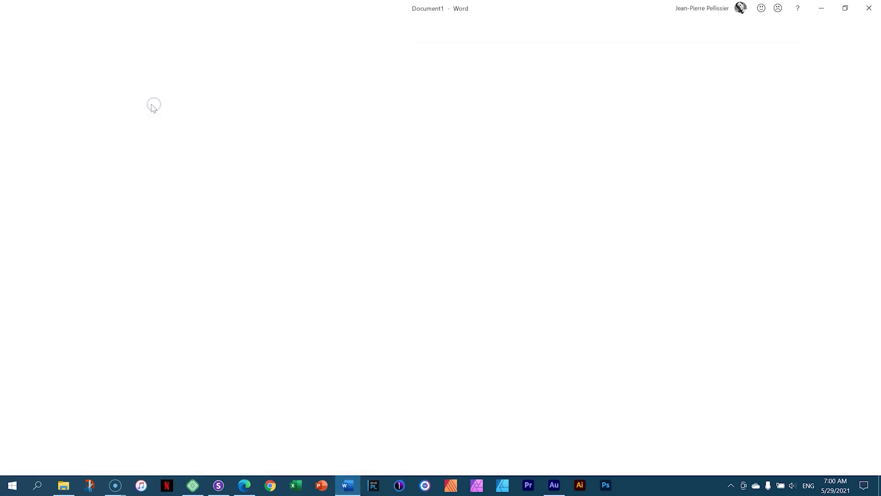
key(ctrl+v)
click(256, 175)
key(ctrl)
key(t)
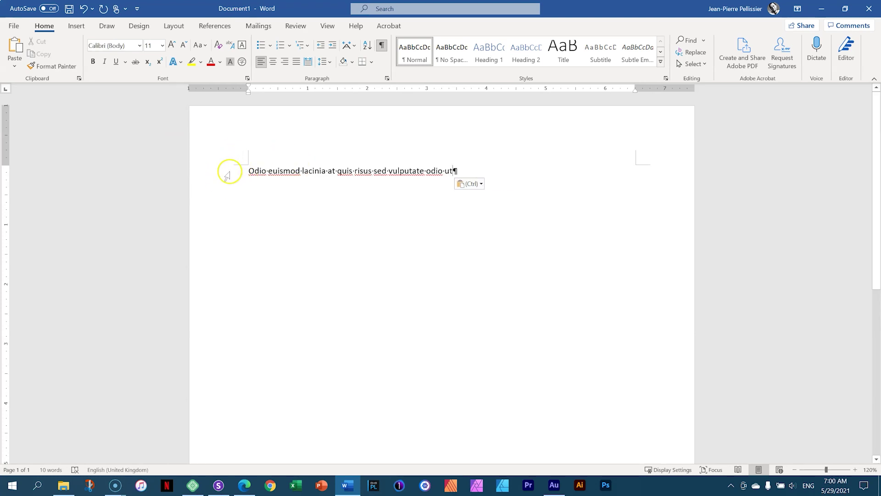
Select the pasted phrase and cycle its letter case until it is all uppercase.
click(226, 176)
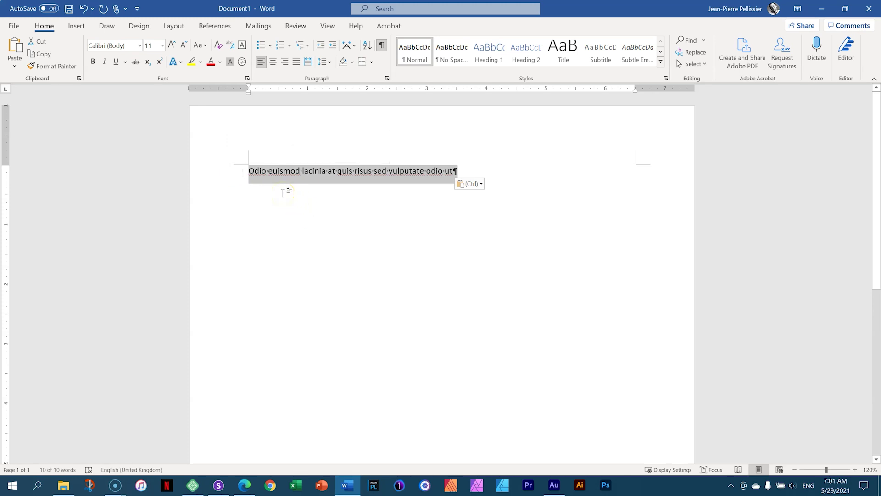
key(shift+F3)
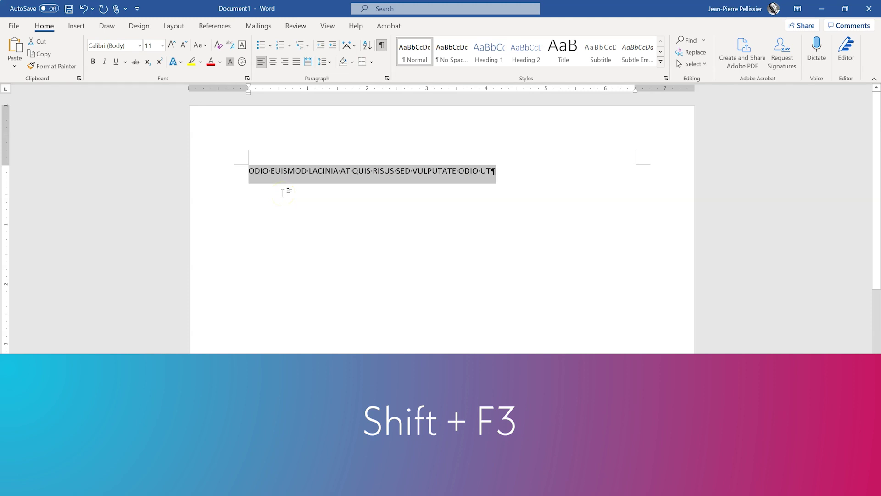
key(shift+F3)
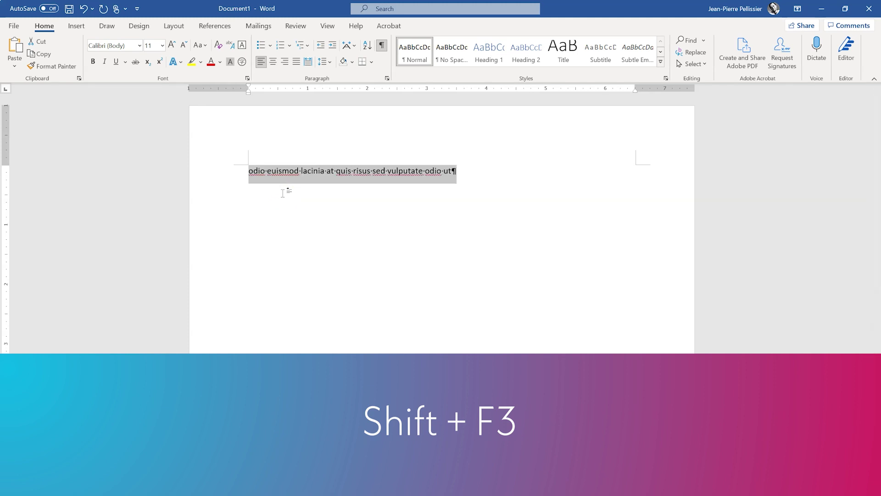
key(shift+F3)
key(shift+F3)
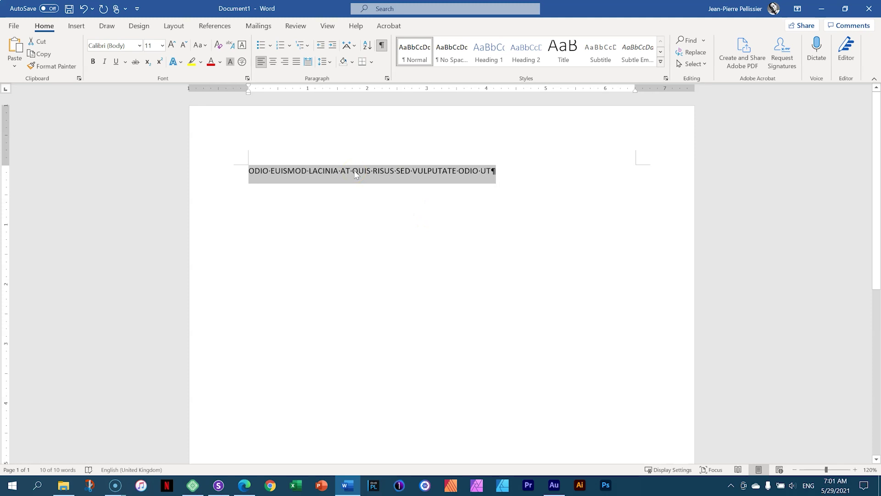
Switch back to the Brizy page, replace the selected phrase with the uppercase version and remove the extra trailing character.
key(alt+Tab)
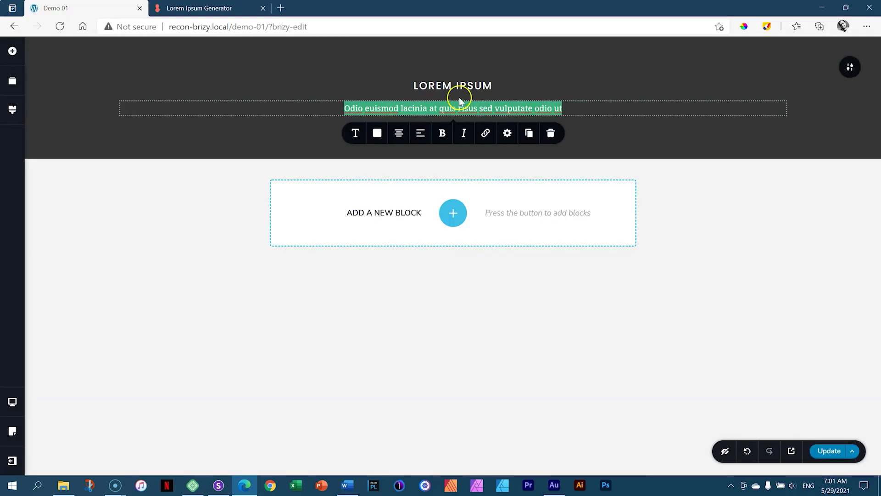
key(ctrl+v)
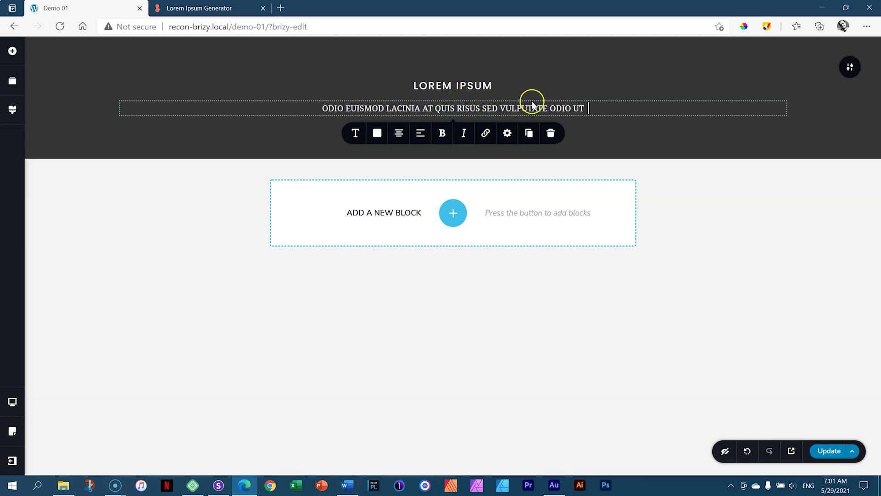
key(BackSpace)
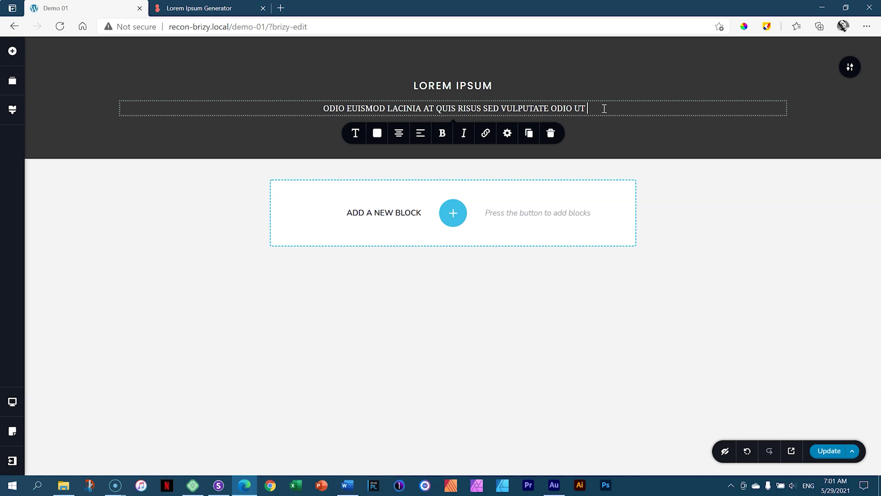
Set the uppercase "ODIO EUISMOD" text to Poppins, size 40 and weight Semi Bold, and close the typography settings.
click(354, 136)
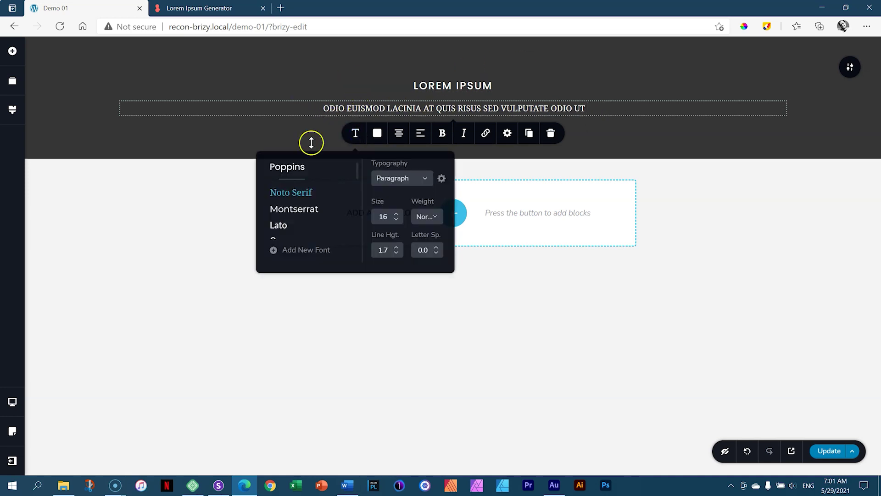
click(286, 168)
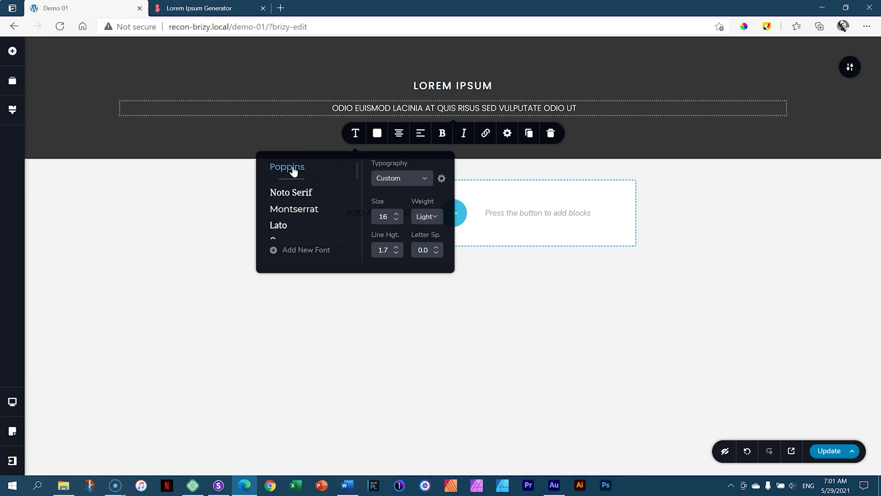
double_click(383, 216)
text(40)
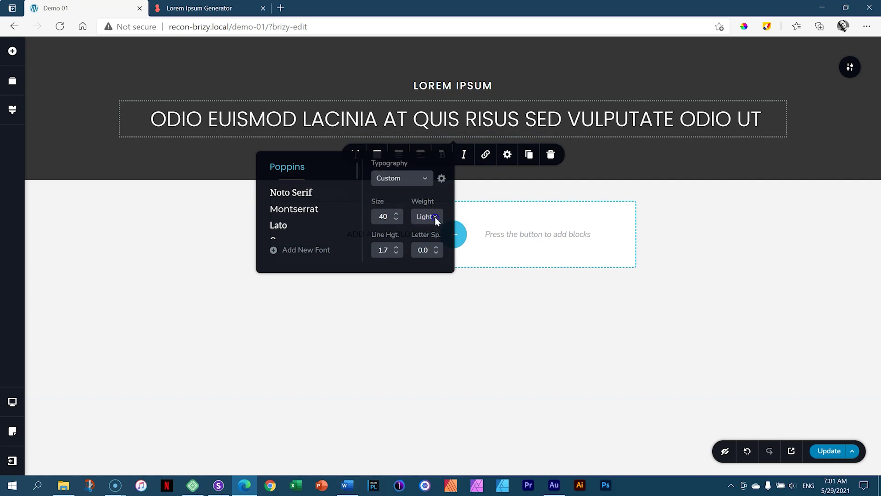
click(434, 217)
scroll(437, 281, down, 2)
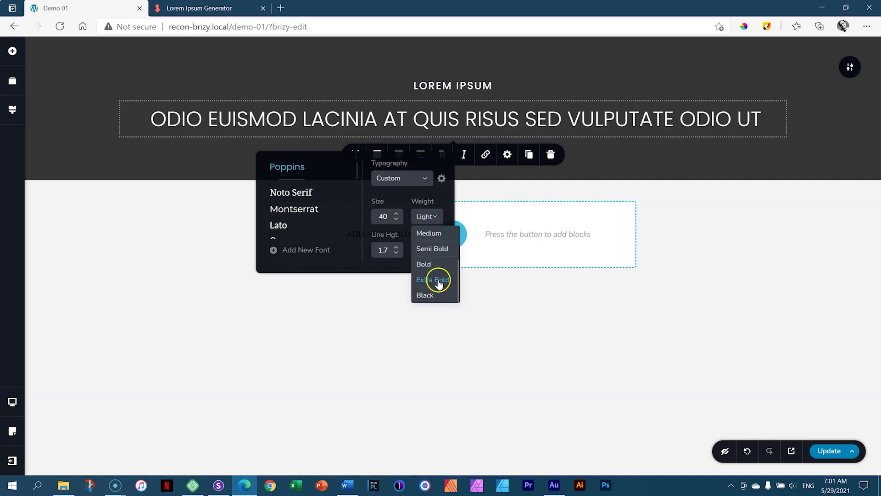
click(439, 252)
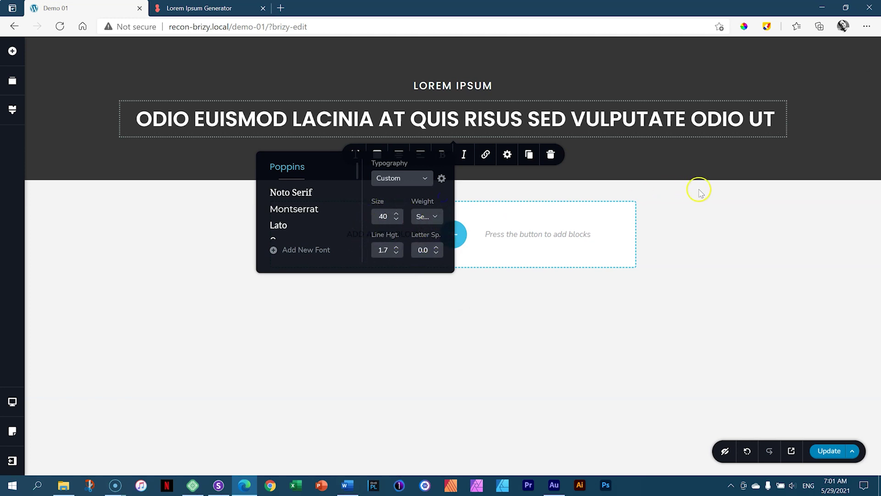
click(685, 194)
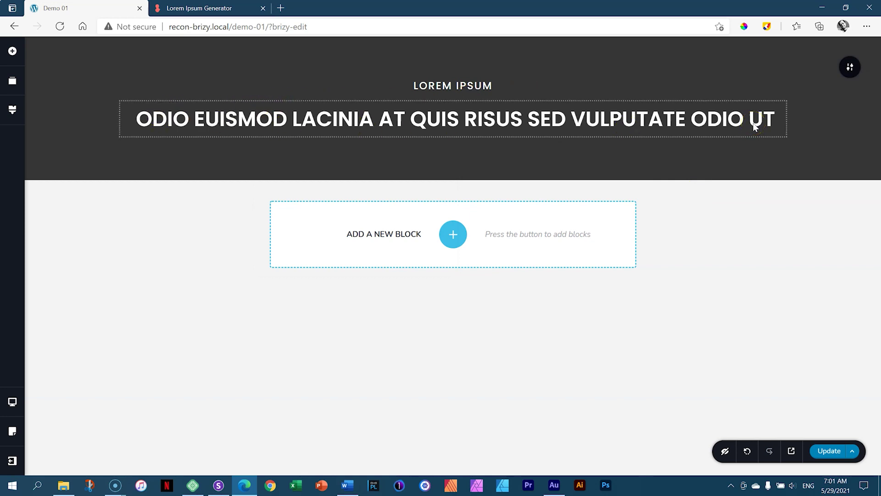
Try a line break before RISUS in the large "ODIO EUISMOD" text and undo it.
click(466, 120)
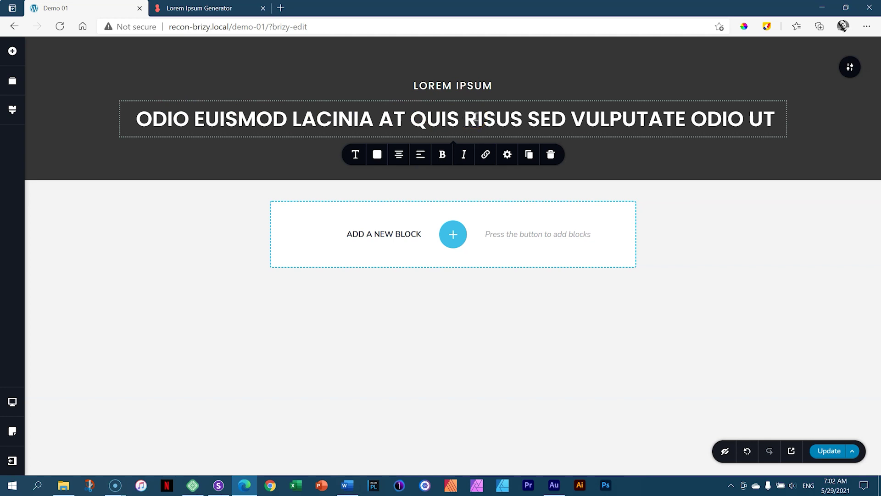
key(Return)
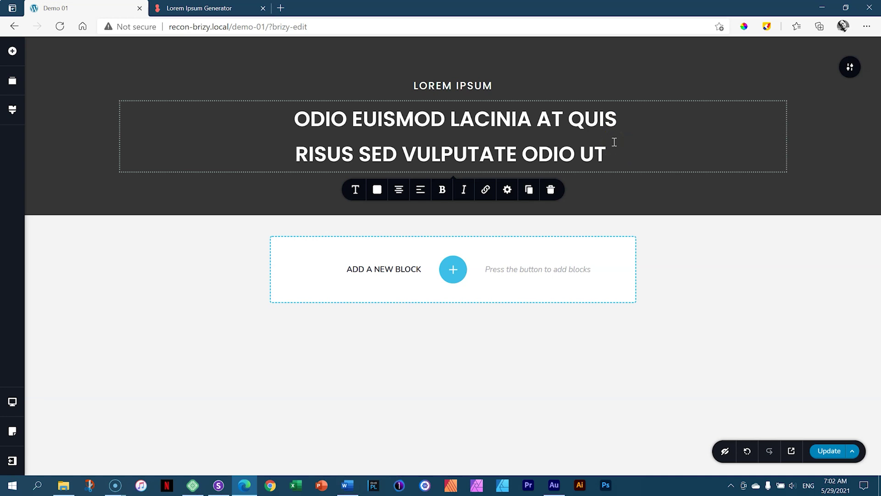
click(512, 125)
click(582, 110)
click(575, 151)
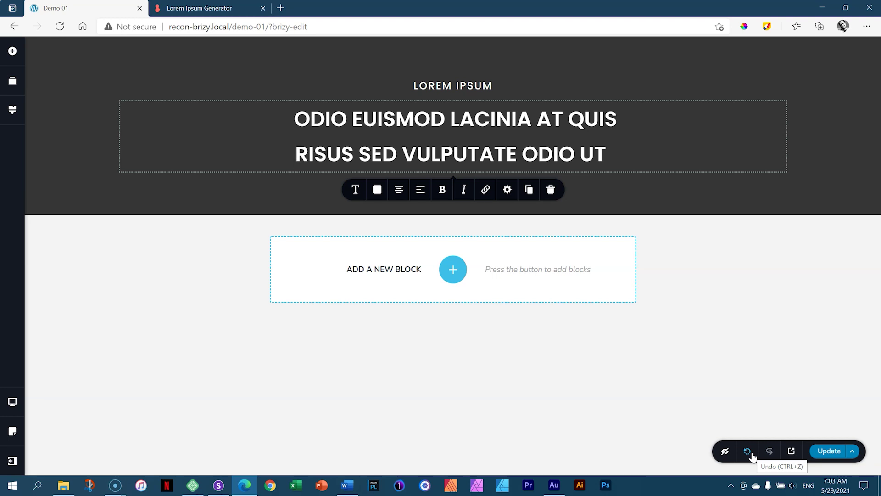
click(748, 452)
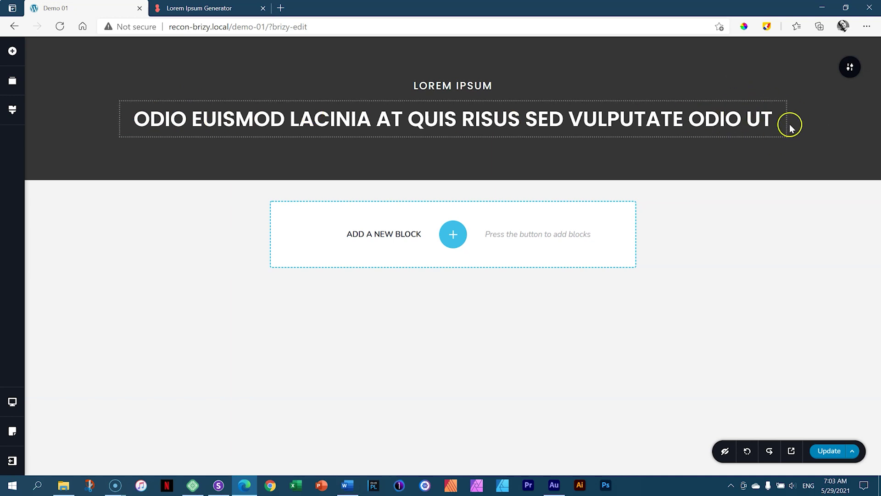
Open the "ODIO EUISMOD" text's full settings, review the Advanced and Styling options, and dock the settings sidebar on the left side.
click(623, 120)
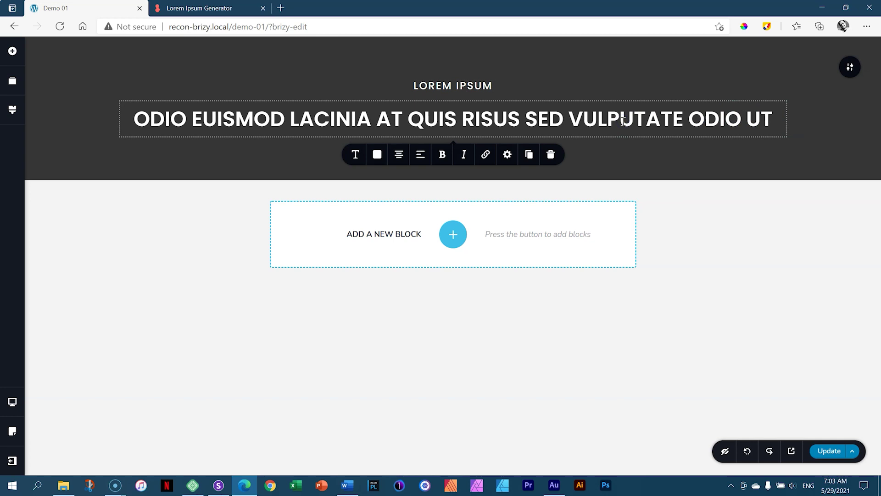
click(510, 160)
click(477, 267)
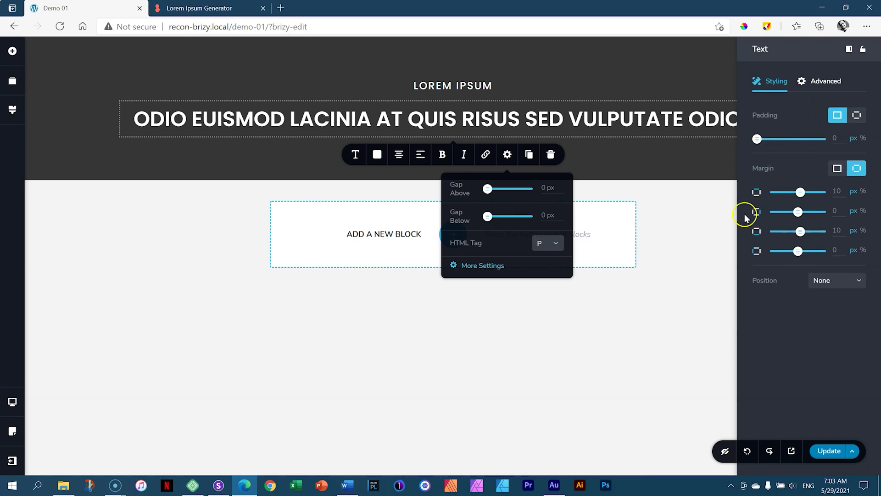
click(824, 81)
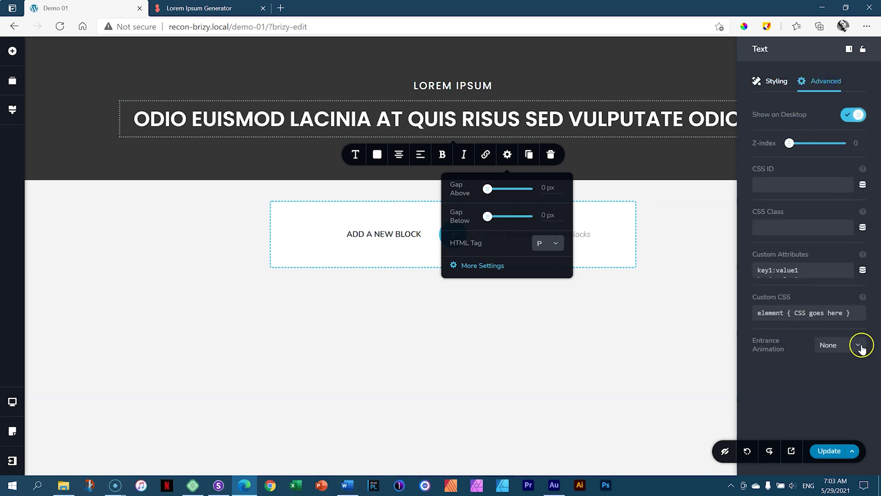
click(774, 83)
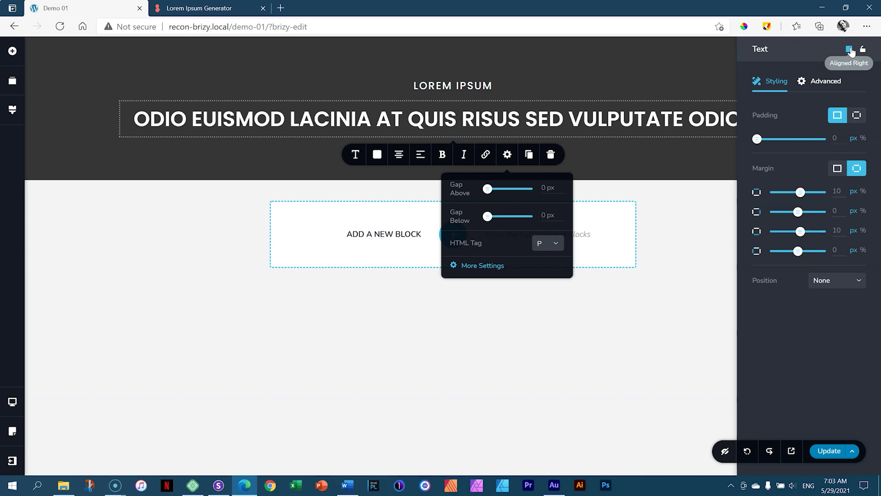
click(850, 50)
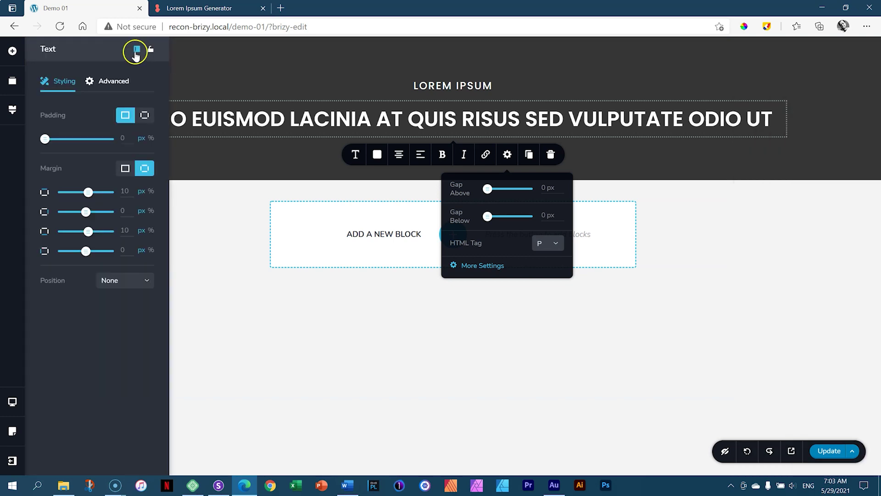
Dock the text settings sidebar on the right side and toggle its lock on and off.
click(136, 50)
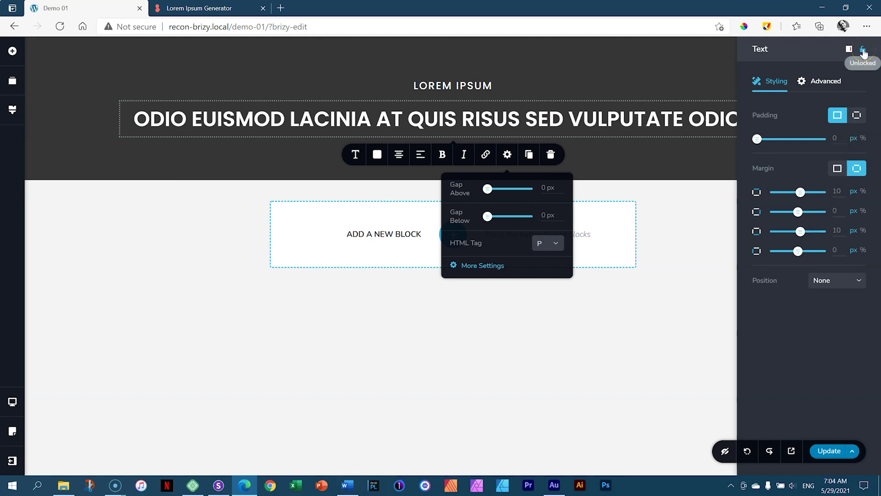
click(863, 50)
click(862, 50)
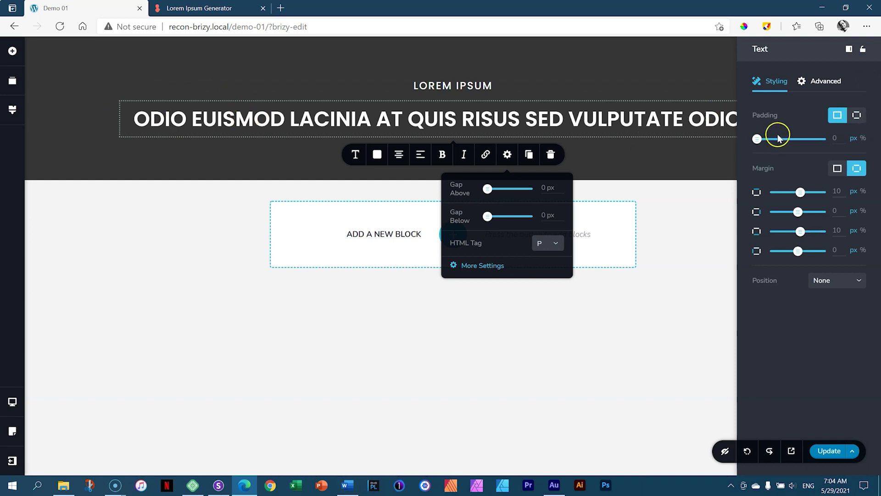
Give the "ODIO EUISMOD" text individual padding per side, with 30% on the right and 30% on the left.
click(857, 116)
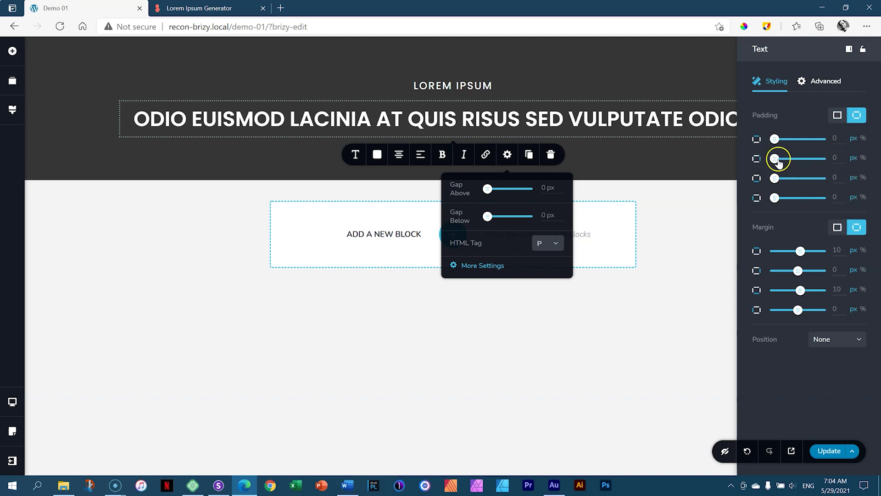
drag(838, 158, 824, 158)
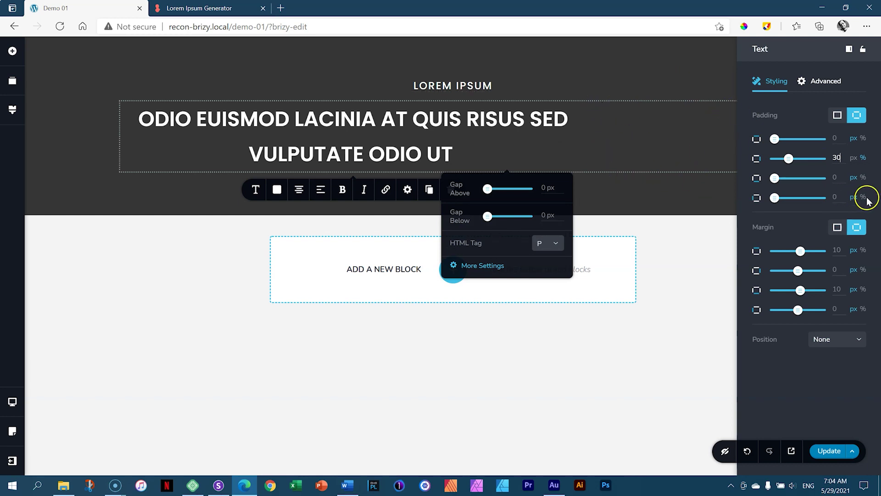
click(838, 197)
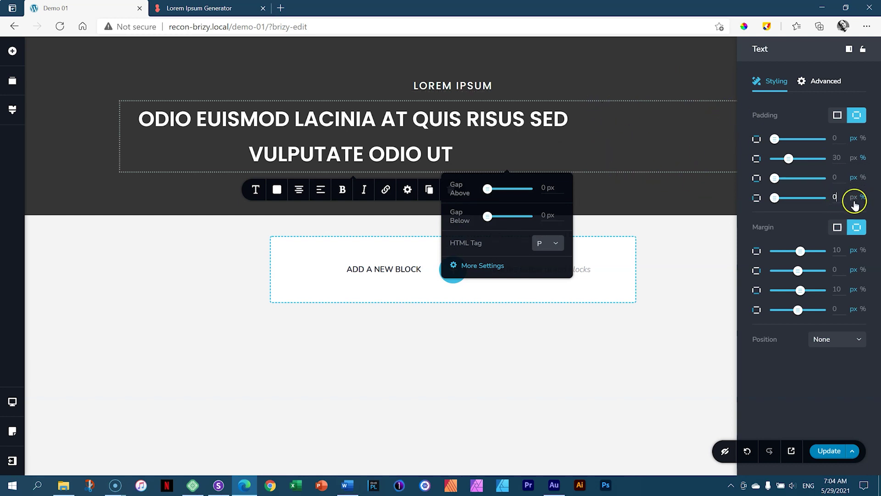
double_click(834, 197)
text(30)
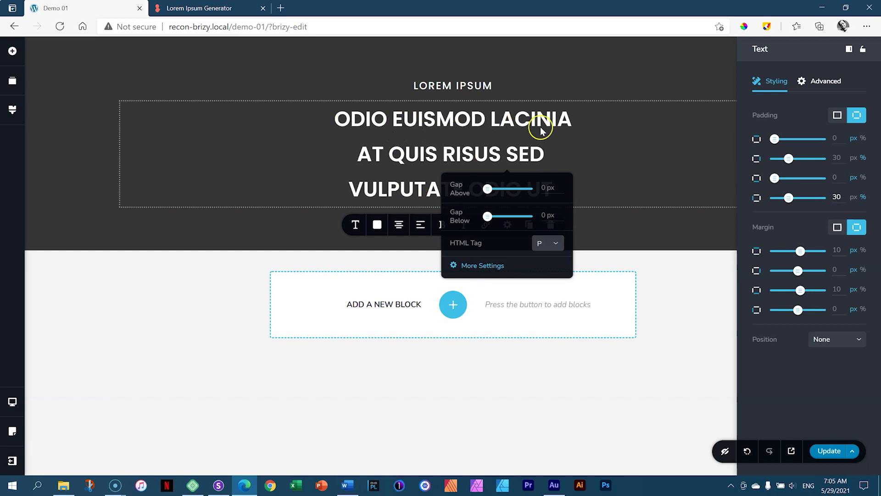
Reduce the "ODIO EUISMOD" text's right and left padding to 20% each and close its settings.
double_click(829, 157)
double_click(835, 197)
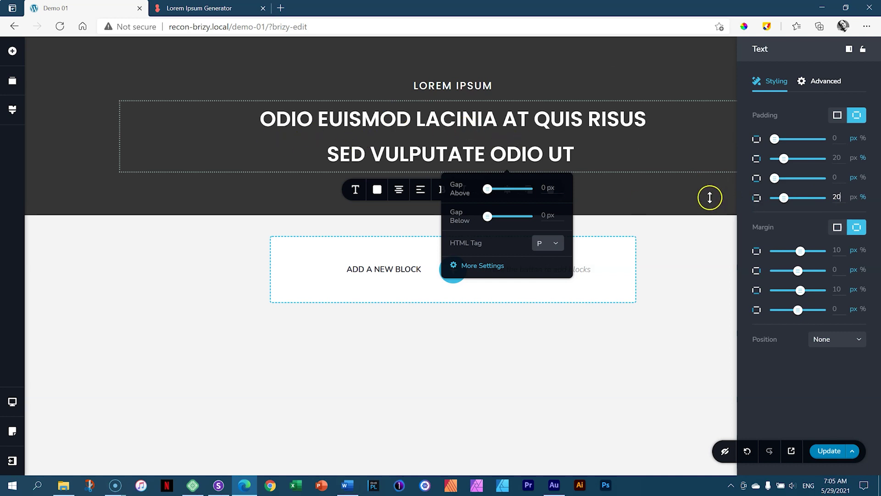
click(719, 248)
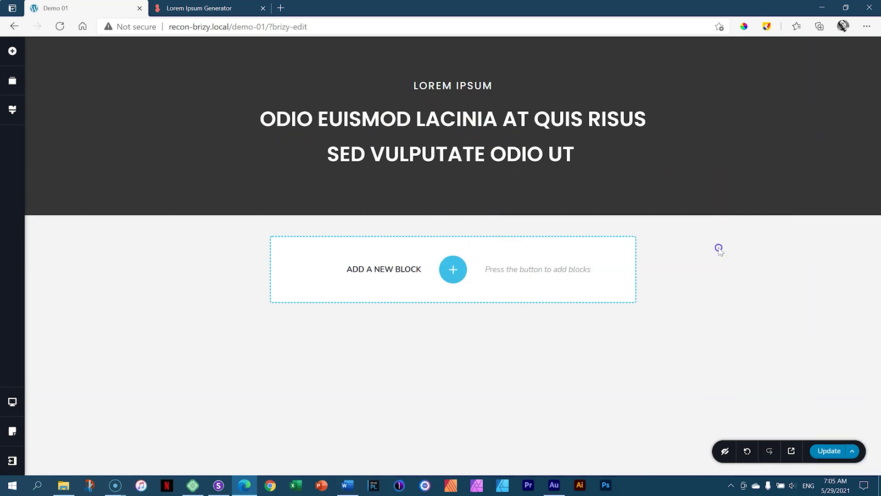
click(732, 239)
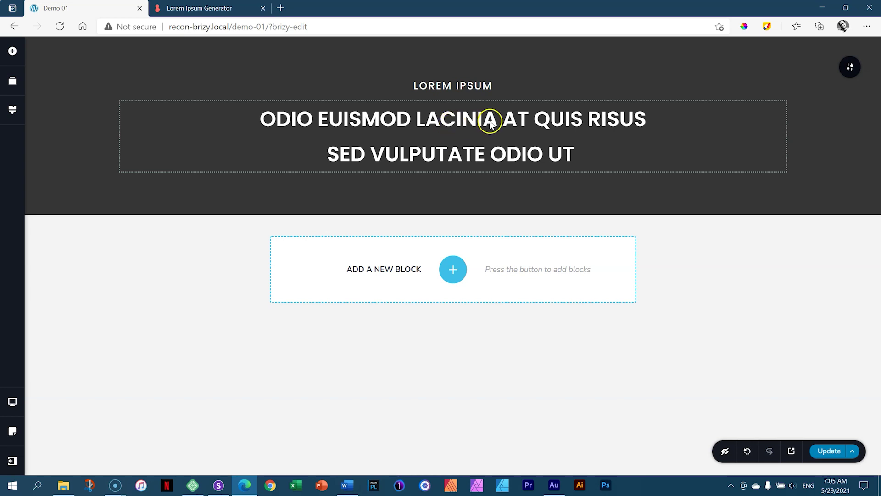
Set the "ODIO EUISMOD" text's line height to 1.2 and close the typography settings.
click(522, 123)
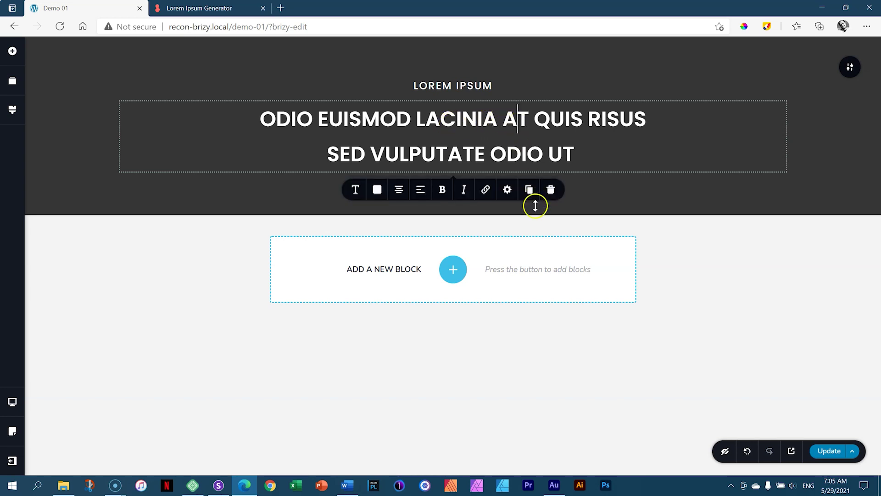
click(356, 192)
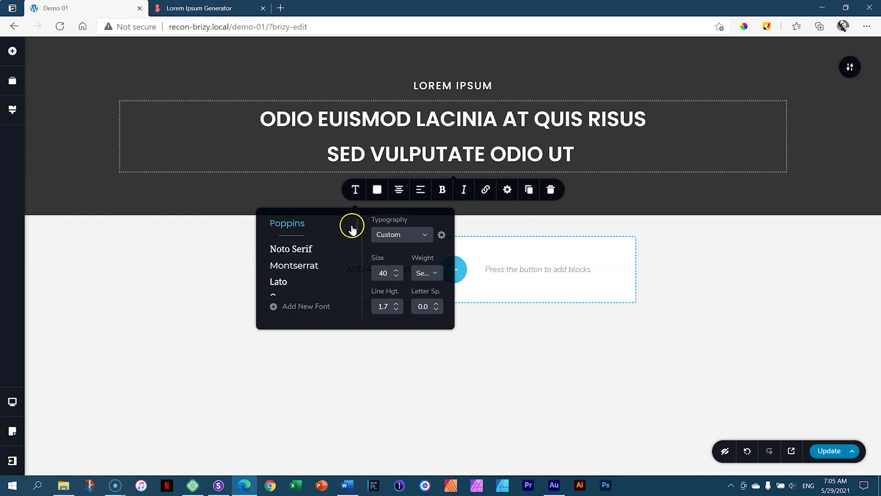
click(398, 310)
click(398, 310)
click(398, 310)
click(398, 309)
click(398, 310)
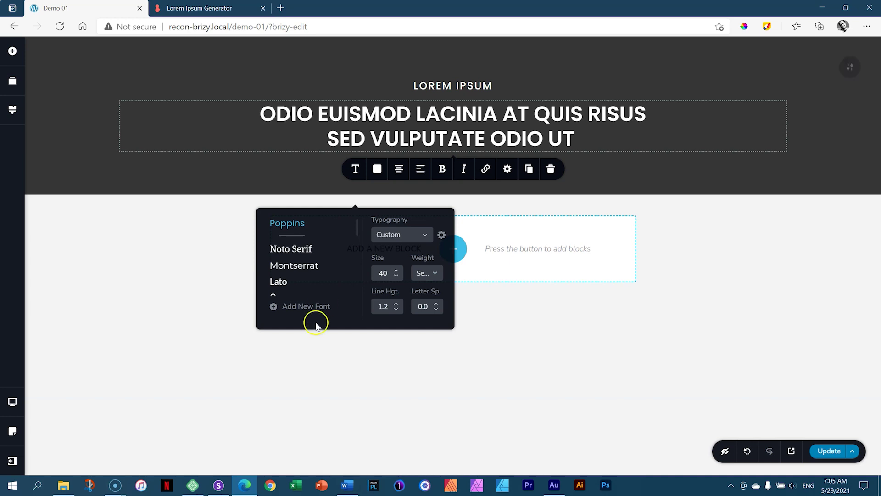
click(775, 267)
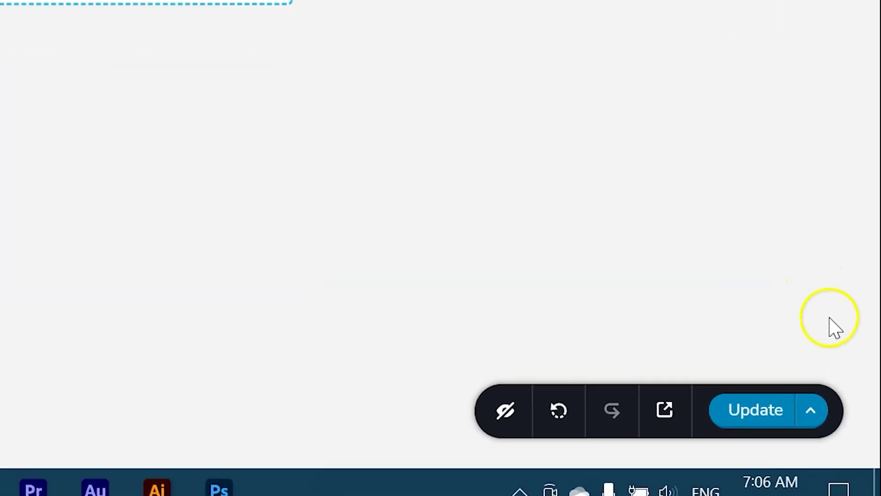
Save the Demo 01 page by updating it.
click(726, 410)
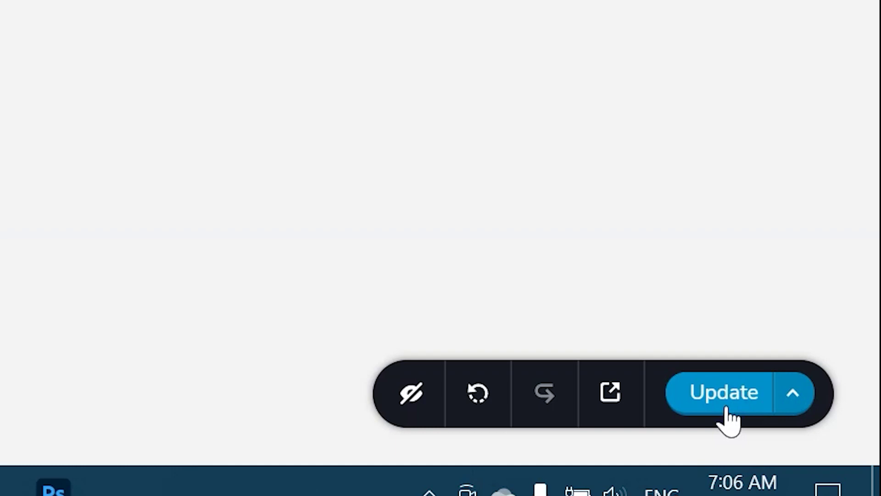
click(726, 408)
click(726, 408)
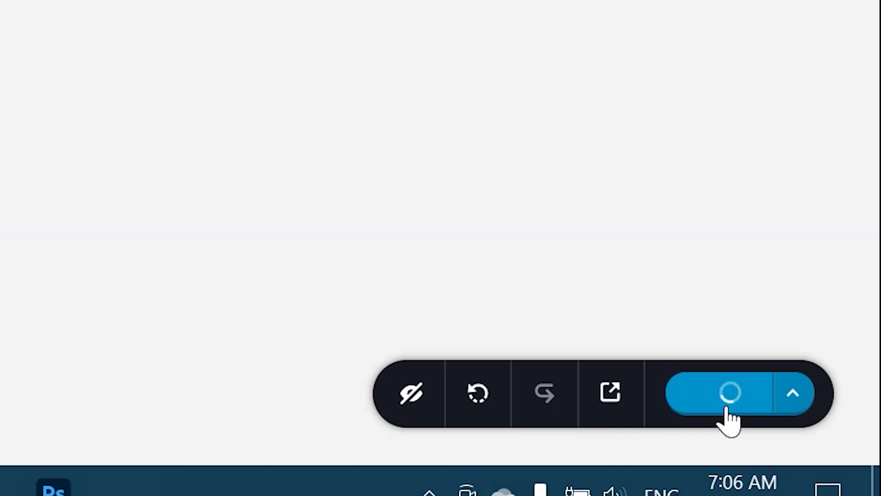
click(729, 407)
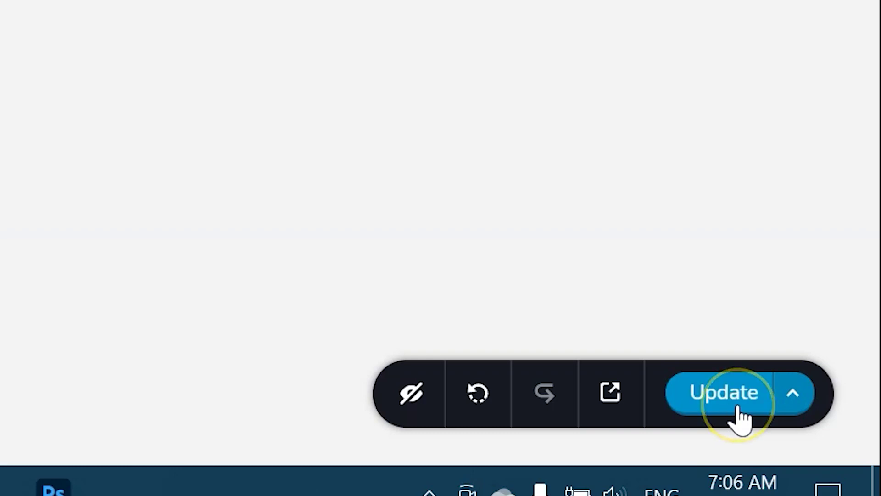
click(747, 408)
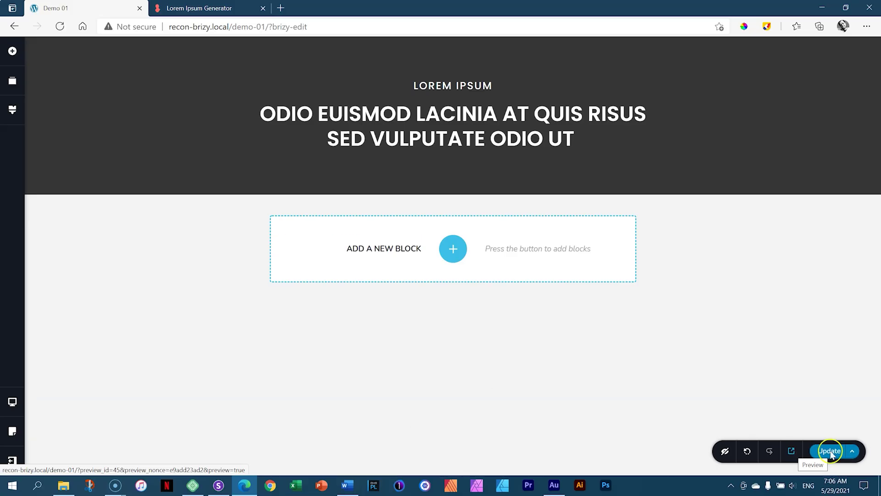
Preview the updated Demo 01 page in a new tab, close the preview and return to the Brizy editor.
click(614, 395)
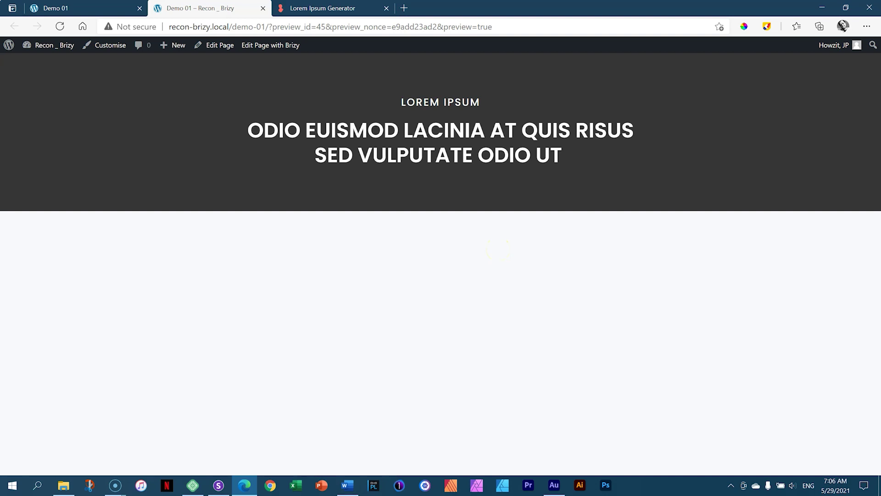
click(263, 8)
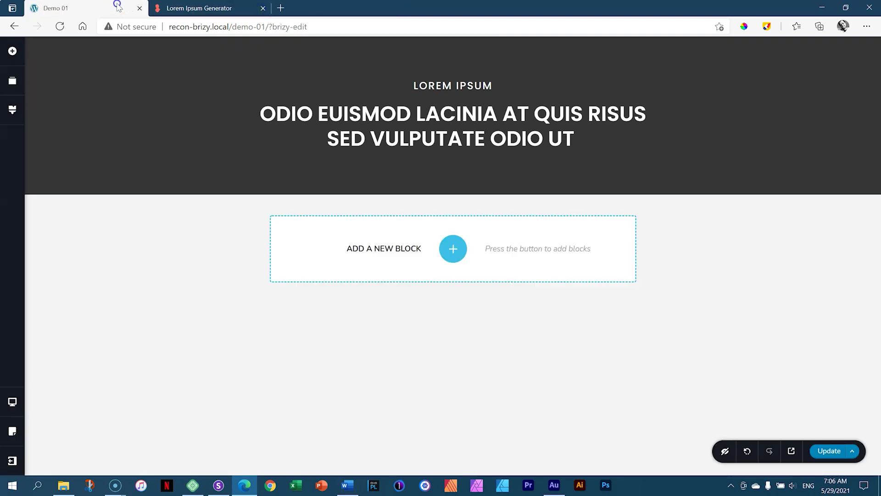
drag(486, 163, 486, 161)
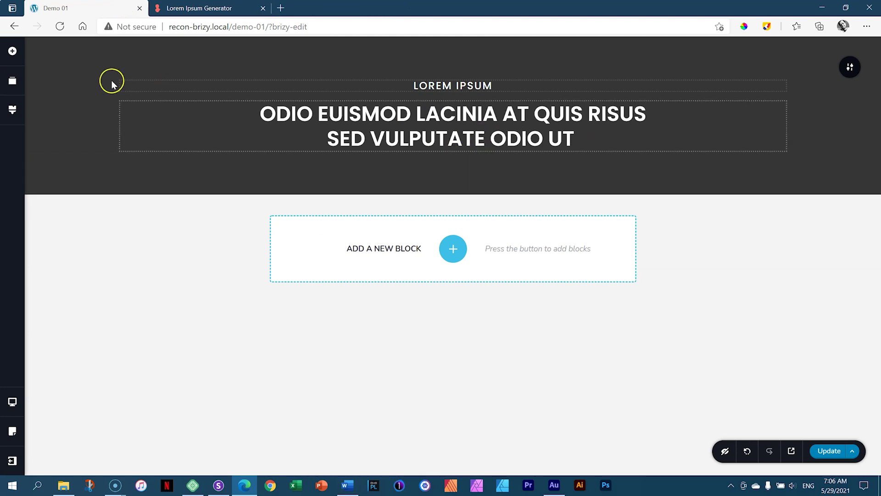
Add a Button element below the "ODIO EUISMOD" text in the dark grey block and label it VIEW MORE.
click(11, 52)
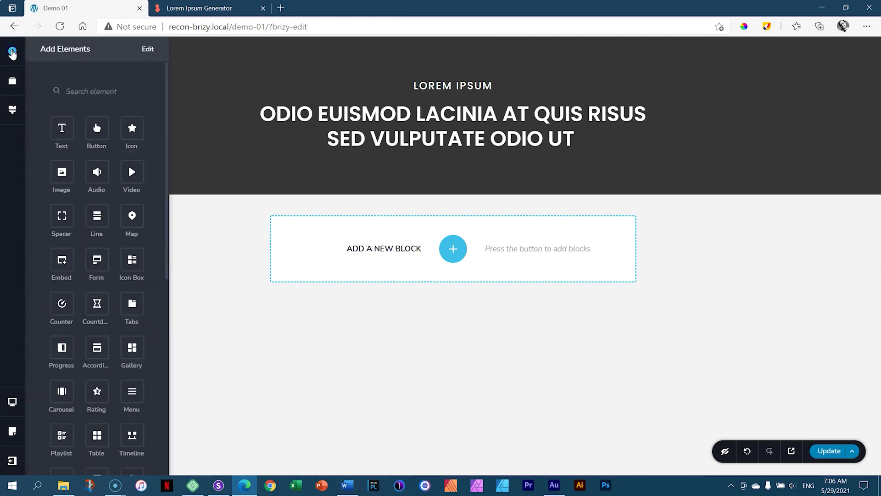
drag(100, 125, 459, 155)
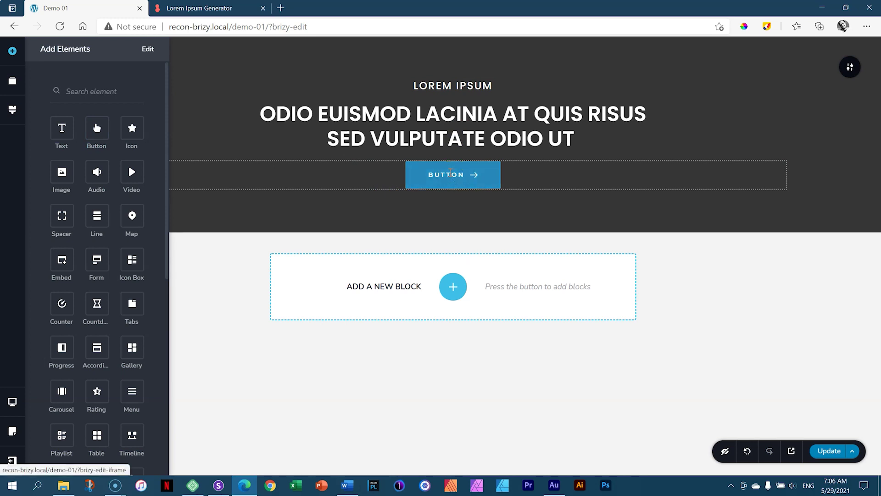
click(451, 172)
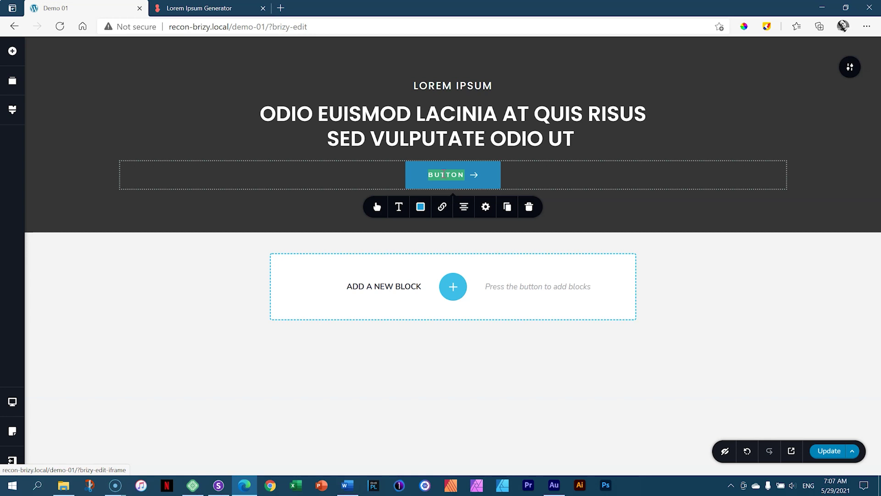
text(VIEW MORE)
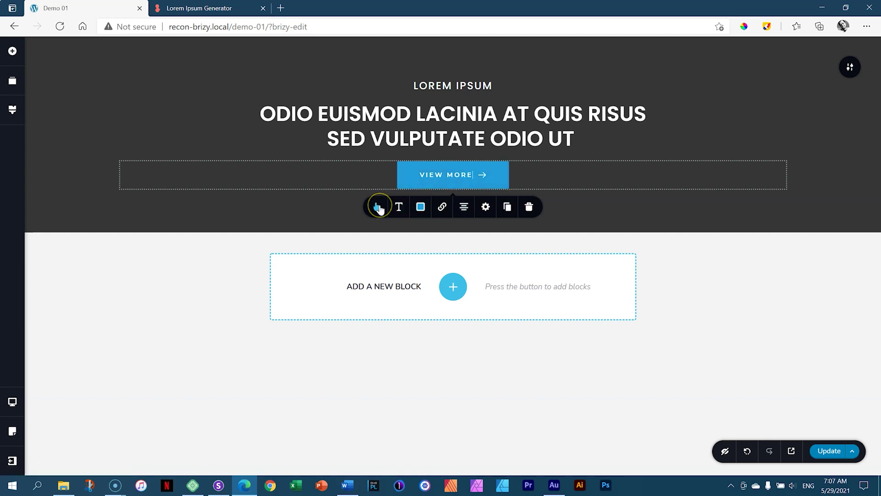
Remove the arrow icon from the VIEW MORE button and return to its general button options.
click(379, 209)
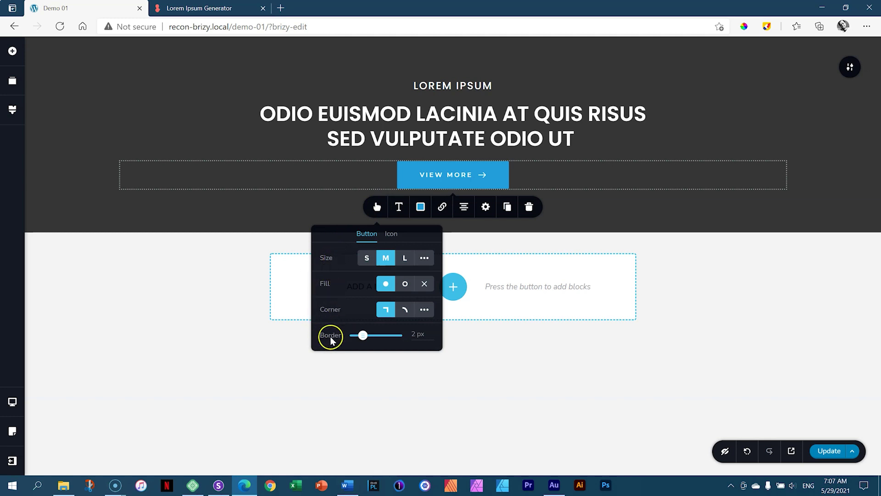
click(392, 237)
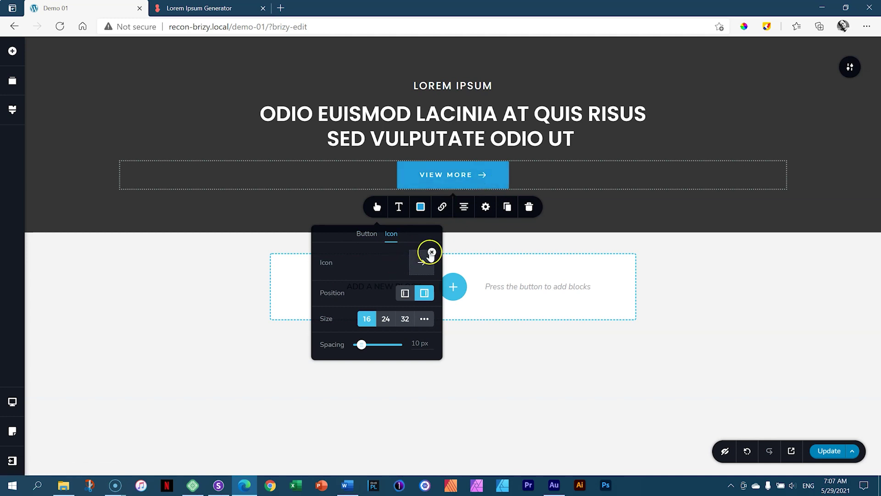
click(431, 252)
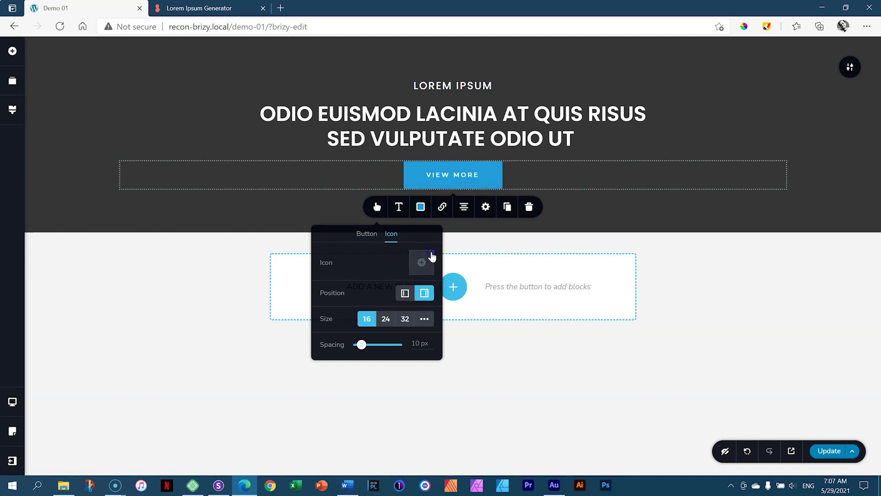
click(370, 236)
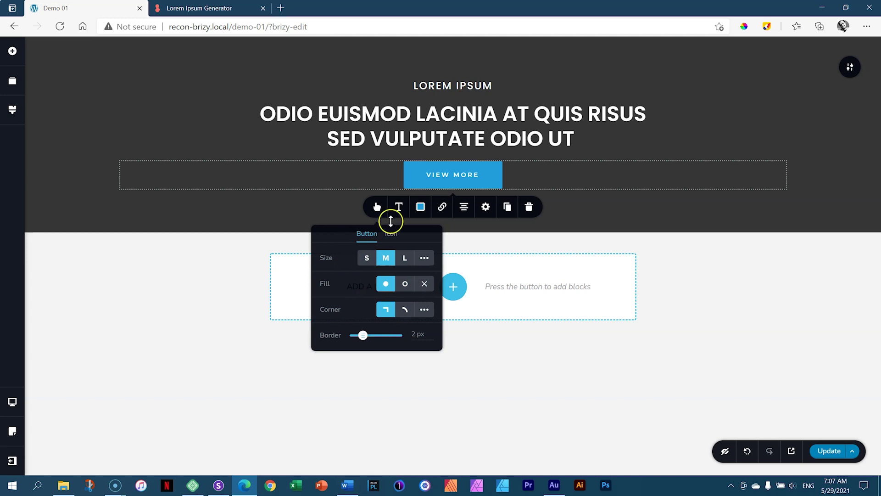
Set the VIEW MORE button's text to Poppins, size 14, weight Light and letter spacing 2.0.
click(399, 209)
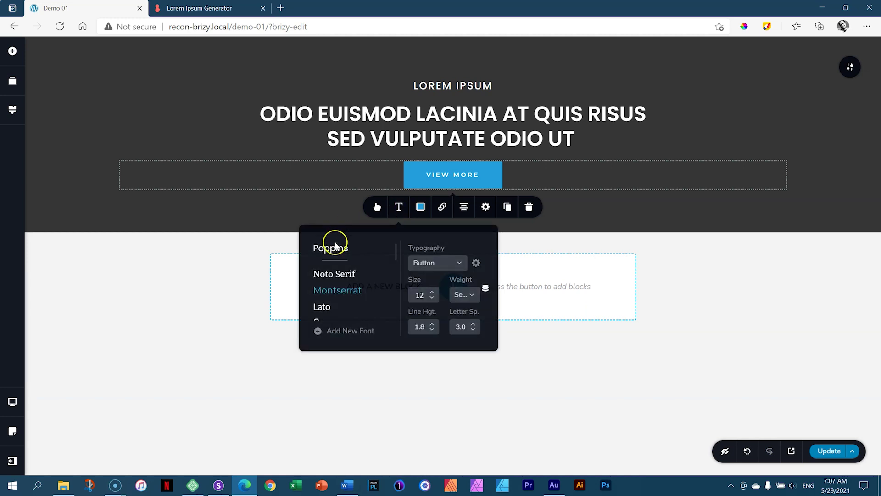
click(335, 249)
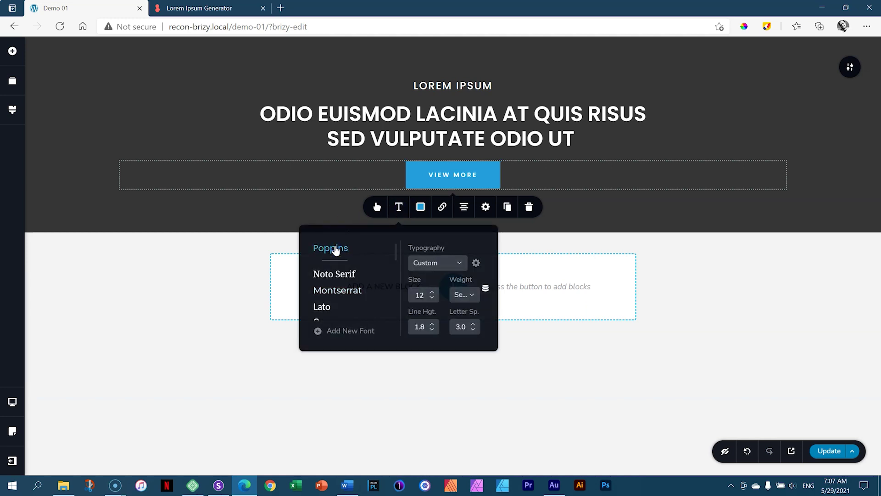
click(432, 291)
click(432, 291)
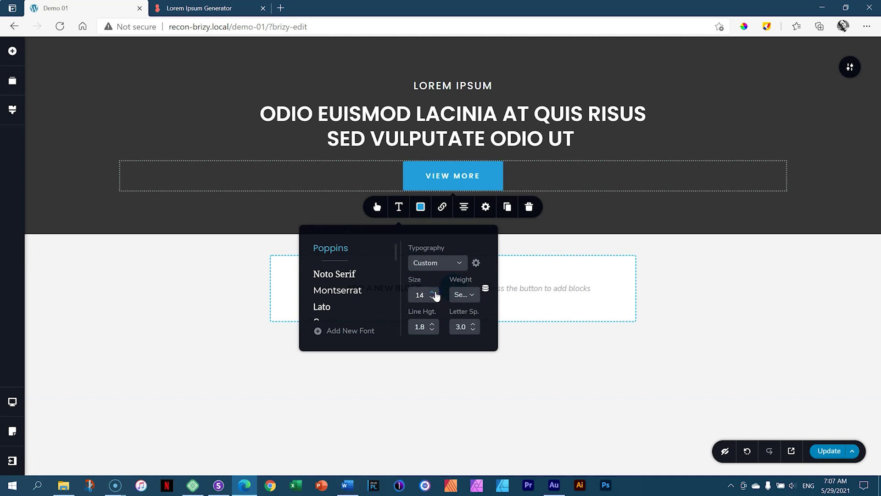
click(461, 295)
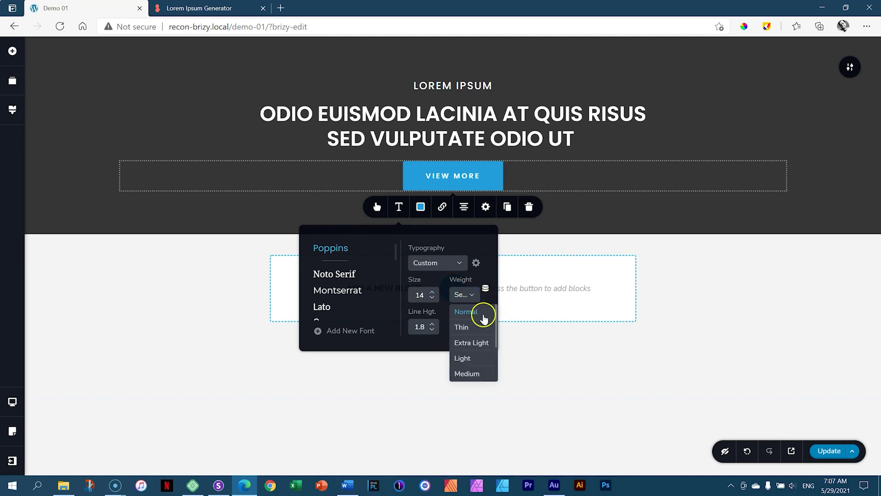
click(478, 358)
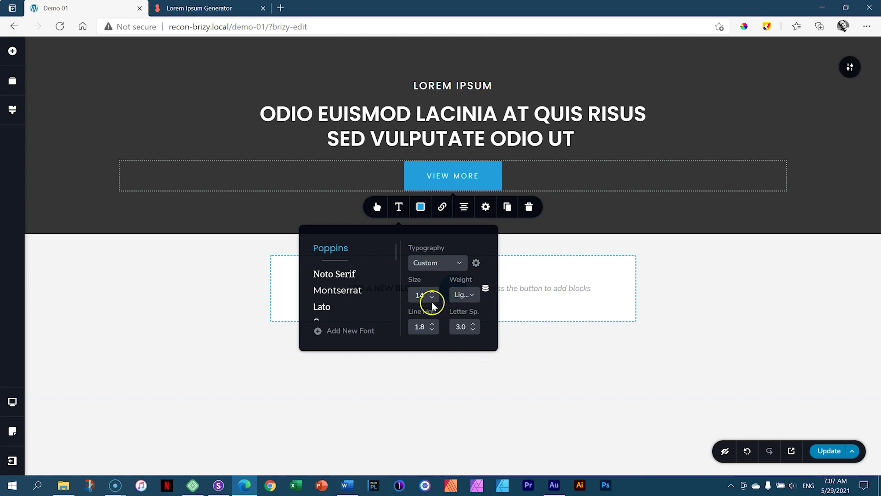
click(473, 329)
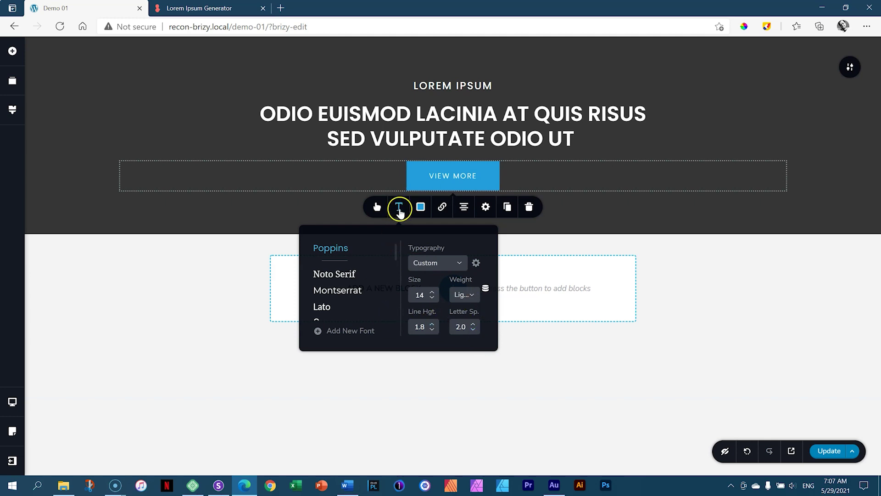
Check the overlay colour code used for the dark grey block's background.
click(421, 208)
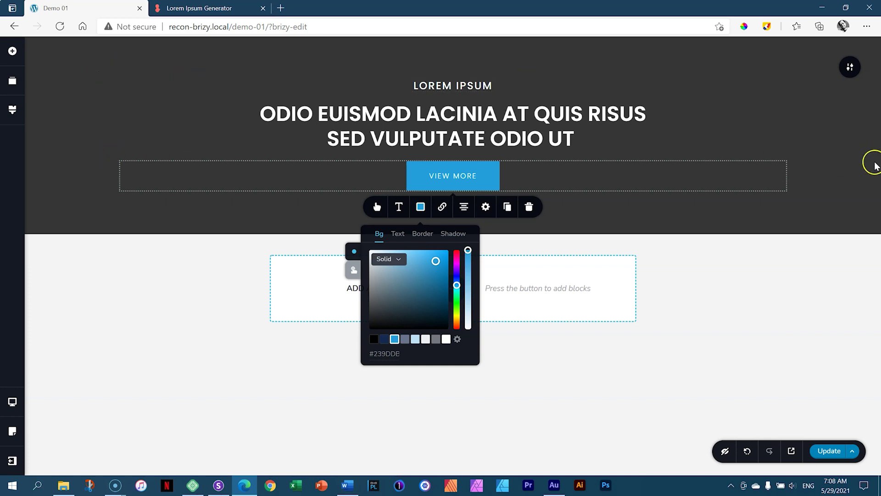
click(849, 155)
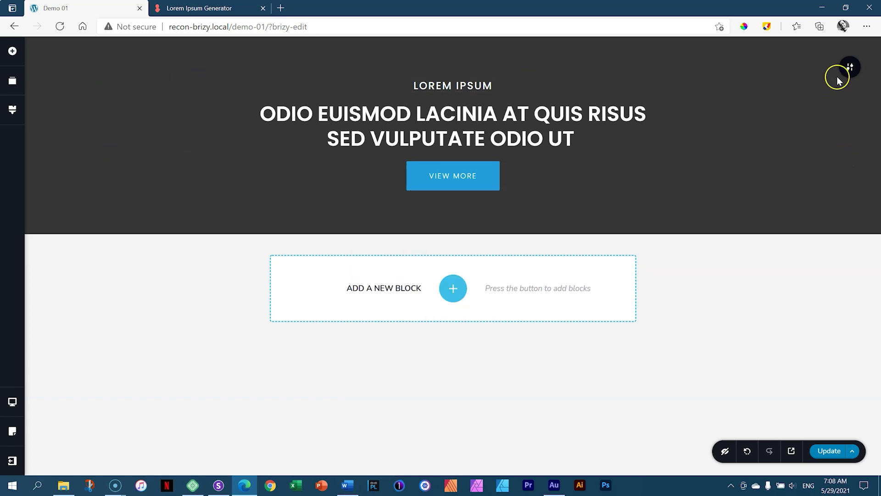
mouse_move(849, 74)
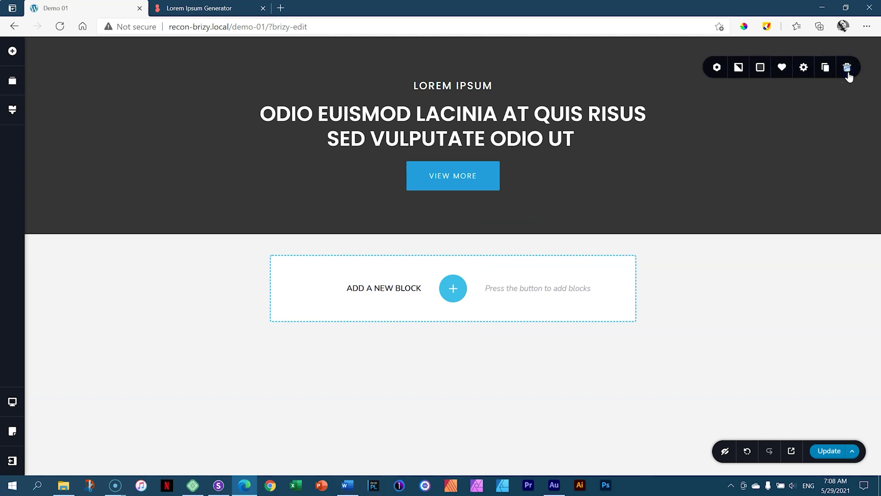
click(760, 74)
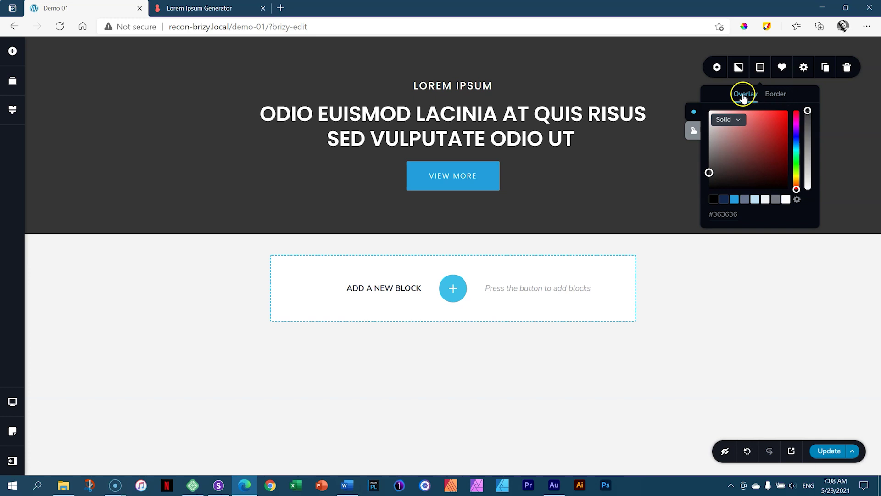
click(854, 115)
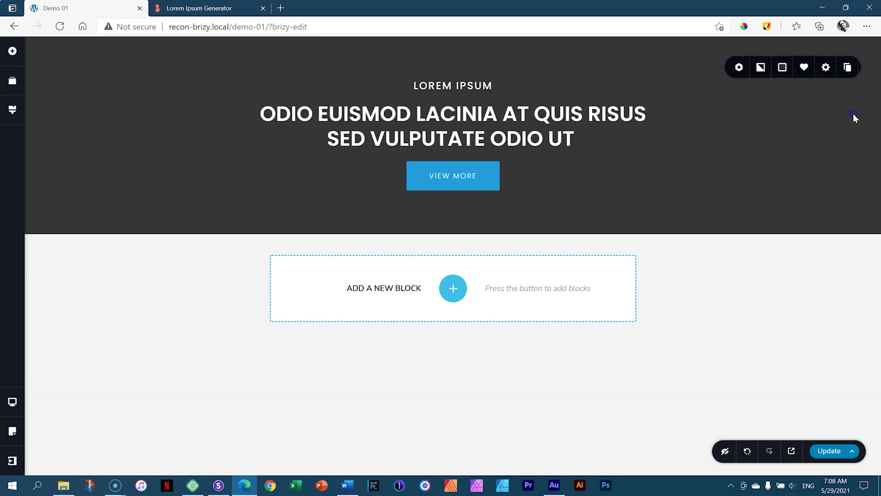
Set the VIEW MORE button's background colour in its normal state to white, #FFFFFF.
click(469, 179)
click(421, 208)
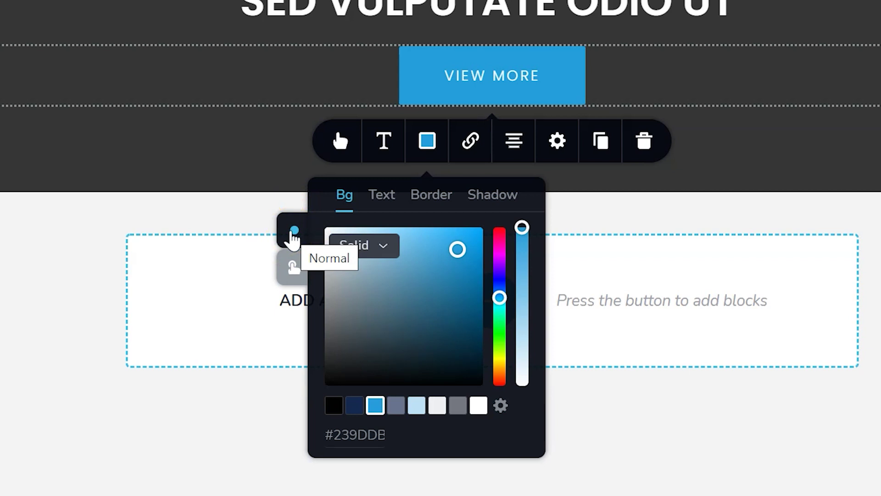
click(294, 265)
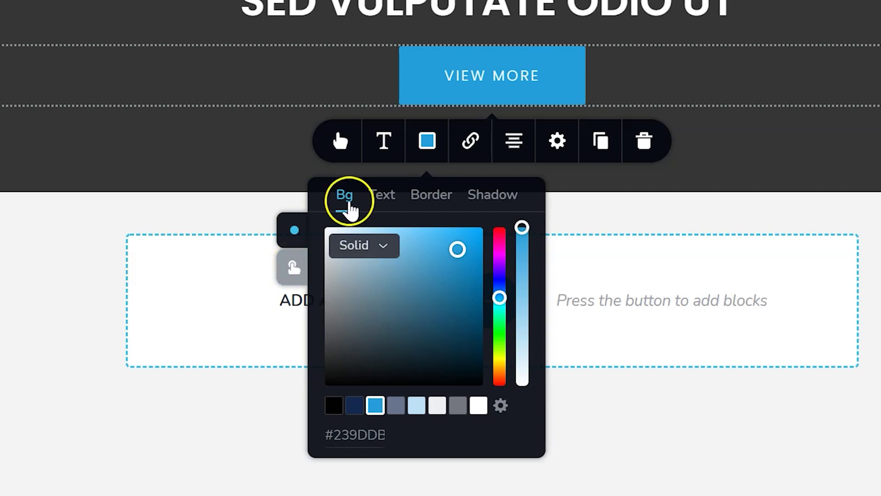
click(345, 198)
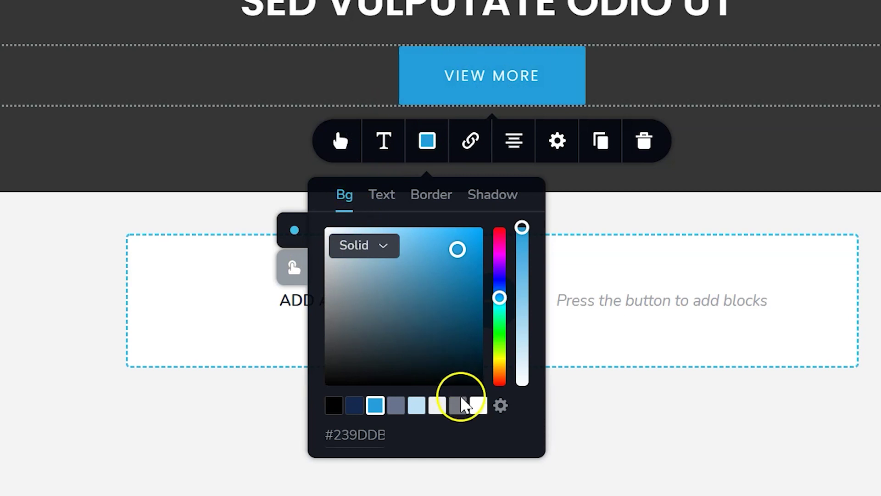
click(478, 406)
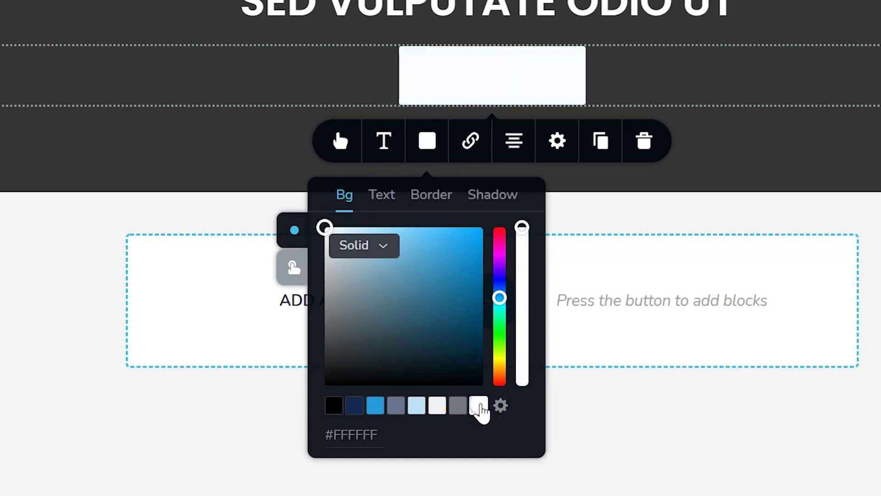
Set the VIEW MORE button's normal-state text colour to dark grey, #363636.
click(383, 196)
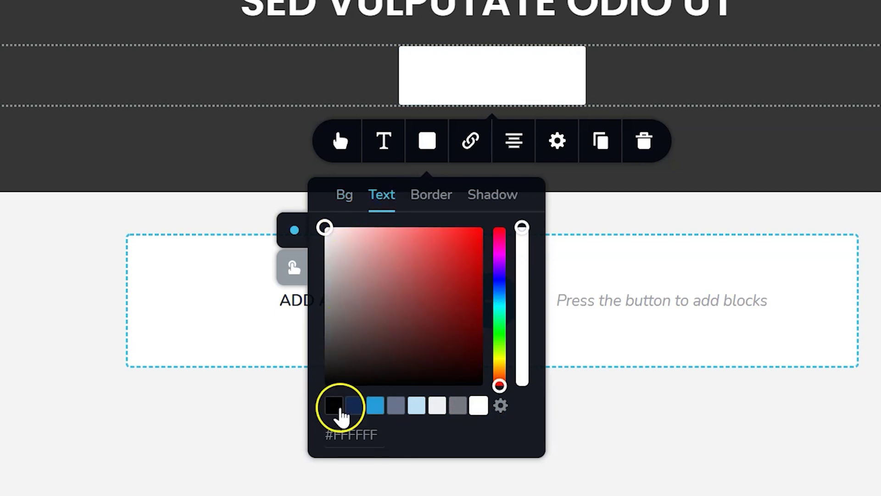
click(361, 434)
double_click(361, 433)
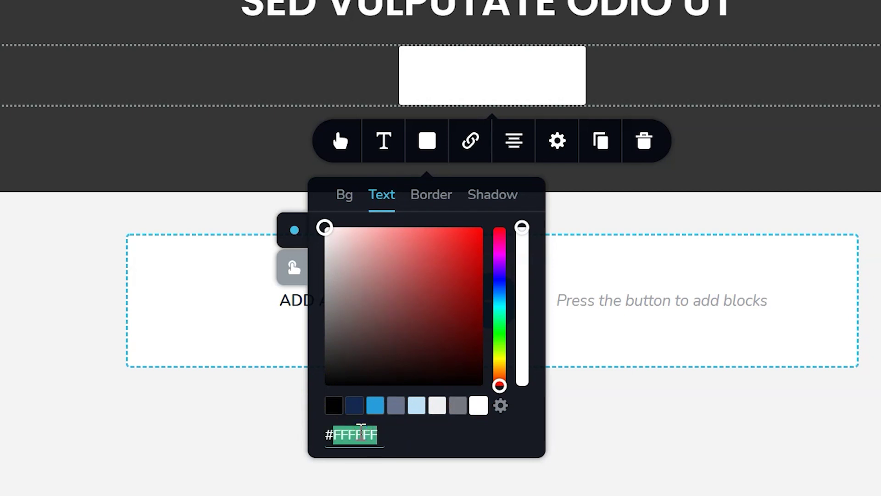
text(363636)
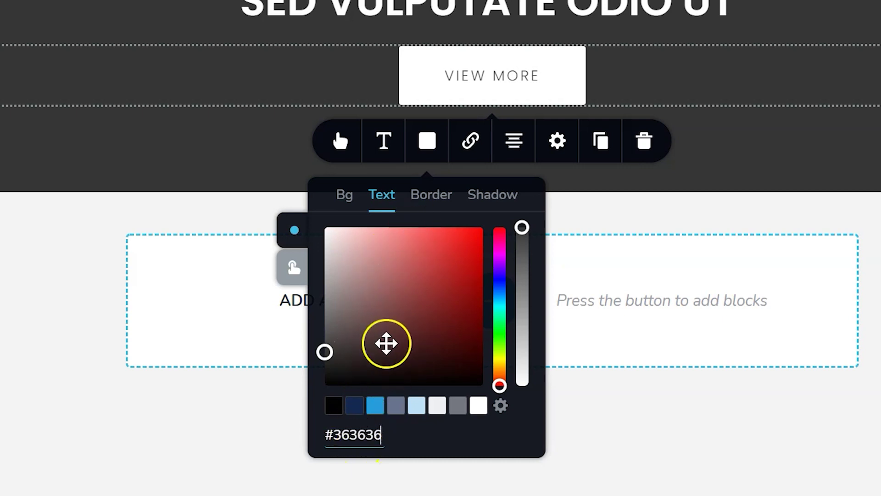
click(428, 208)
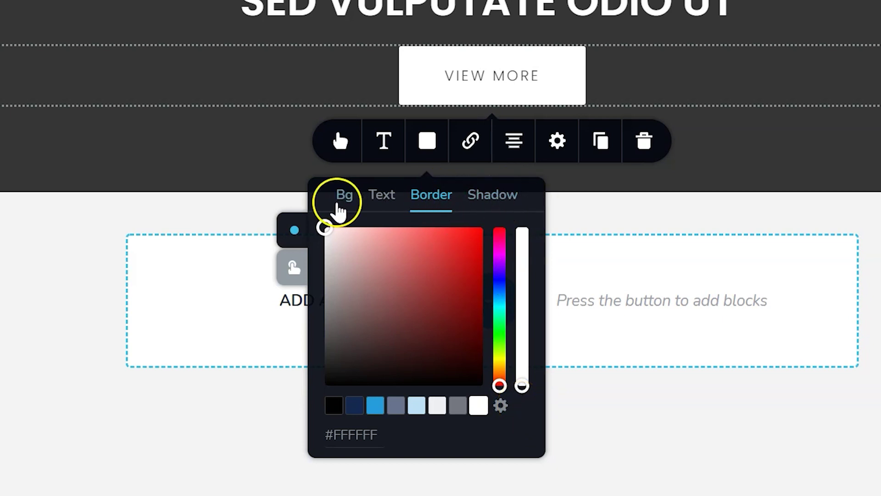
Set the VIEW MORE button's hover colours to a white #FFFFFF background and #363636 text.
click(344, 204)
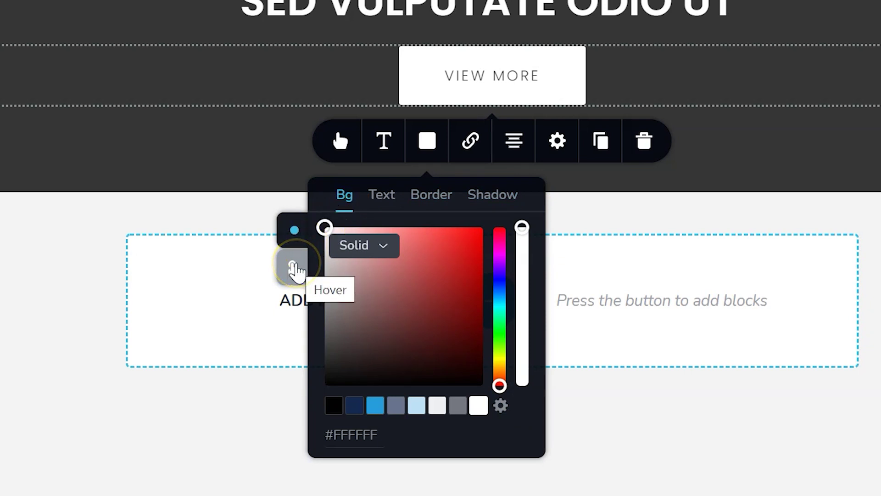
click(296, 271)
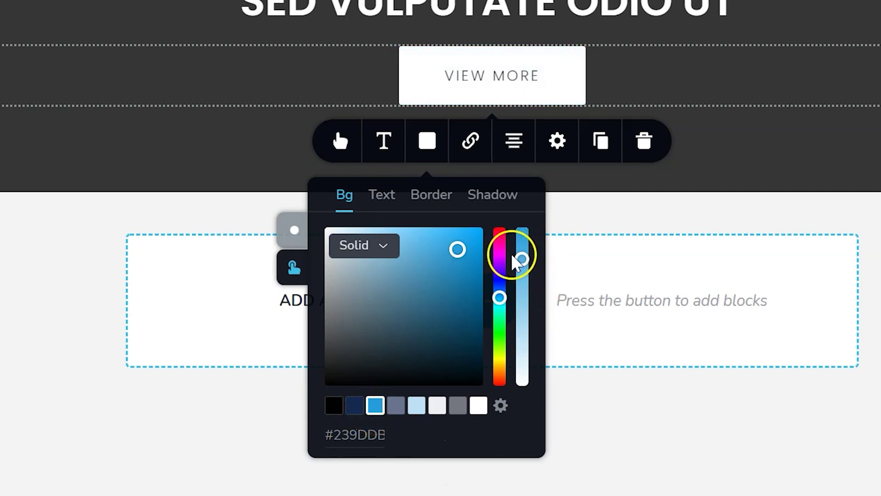
drag(521, 258, 521, 259)
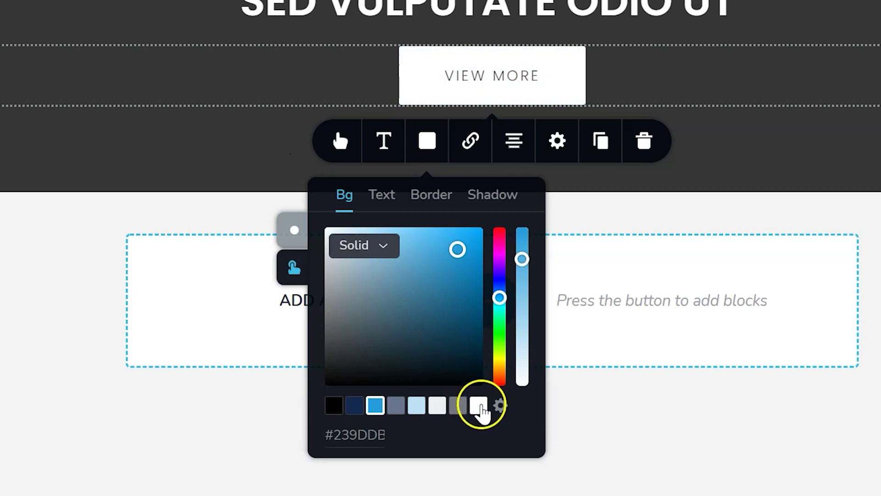
click(478, 405)
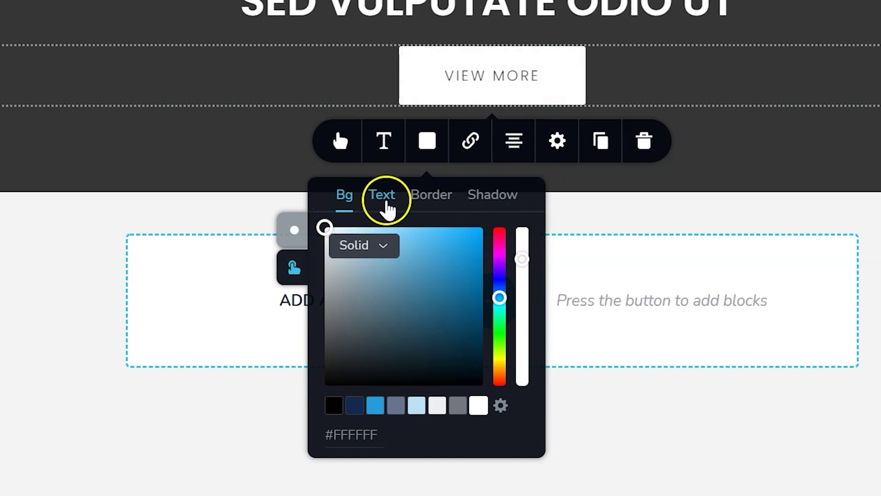
click(382, 197)
double_click(367, 434)
text(363636)
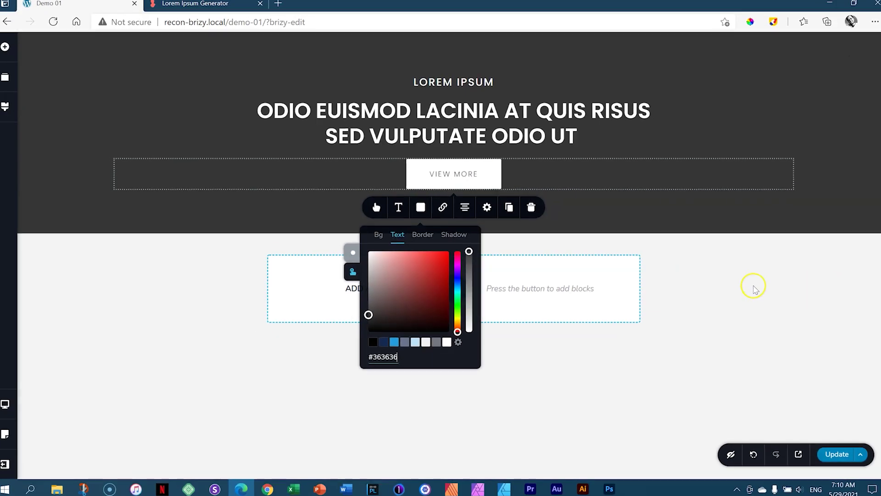
click(752, 289)
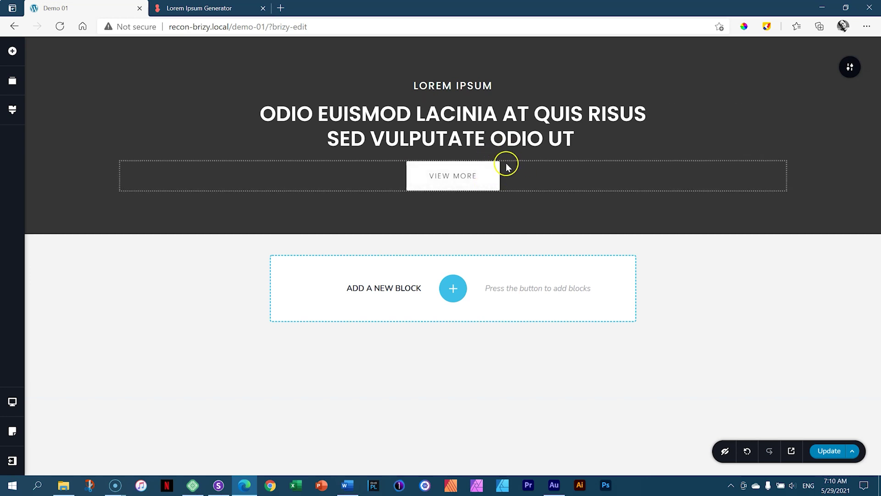
Switch the VIEW MORE button's corner style to the custom radius option at 0 px.
click(462, 174)
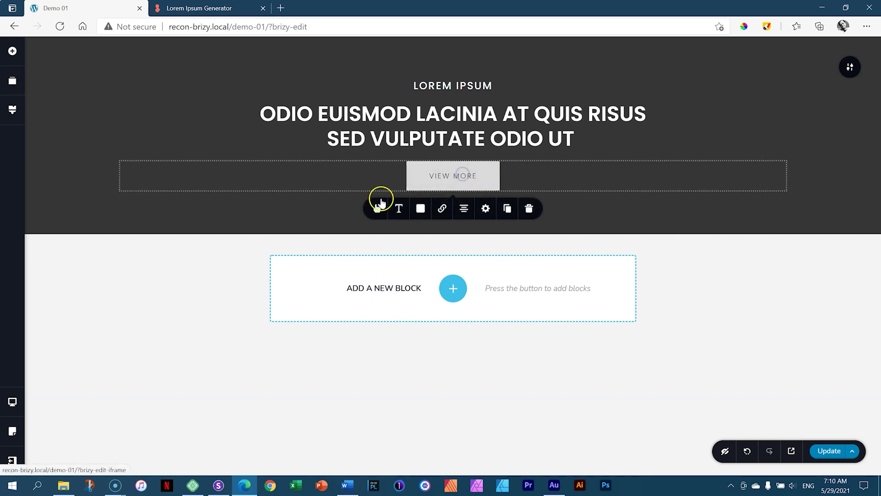
click(377, 207)
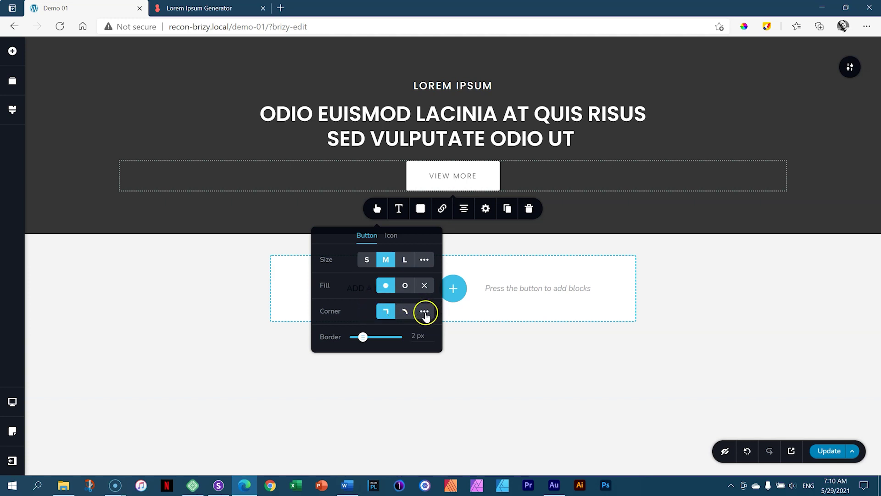
click(425, 313)
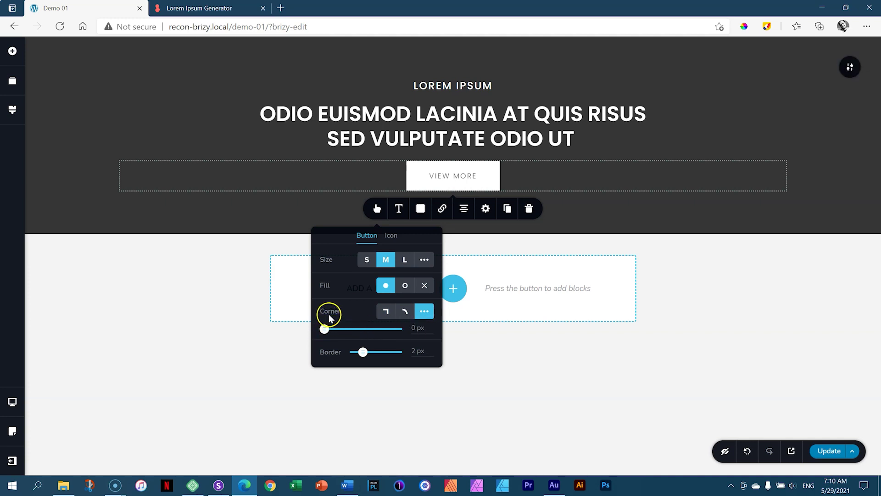
click(600, 230)
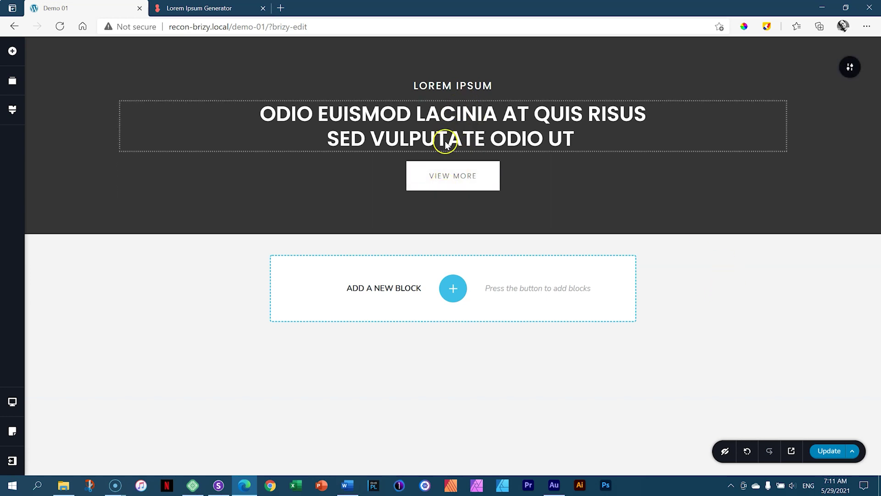
click(462, 121)
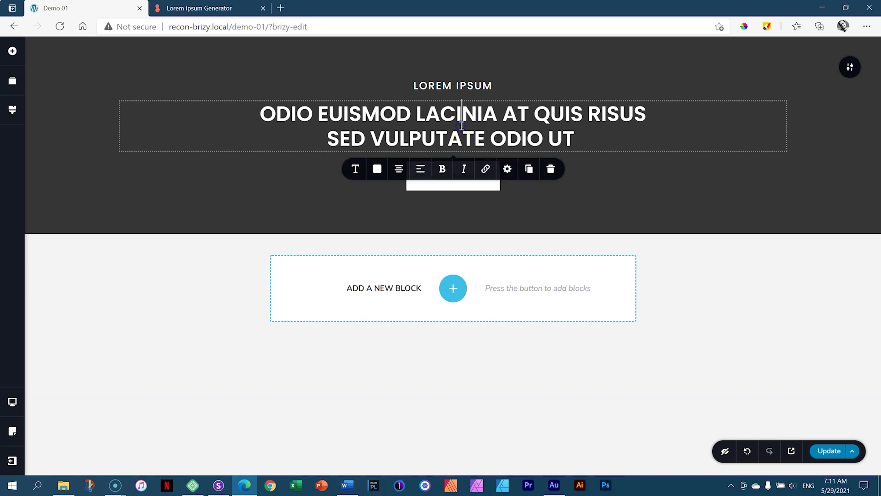
click(467, 190)
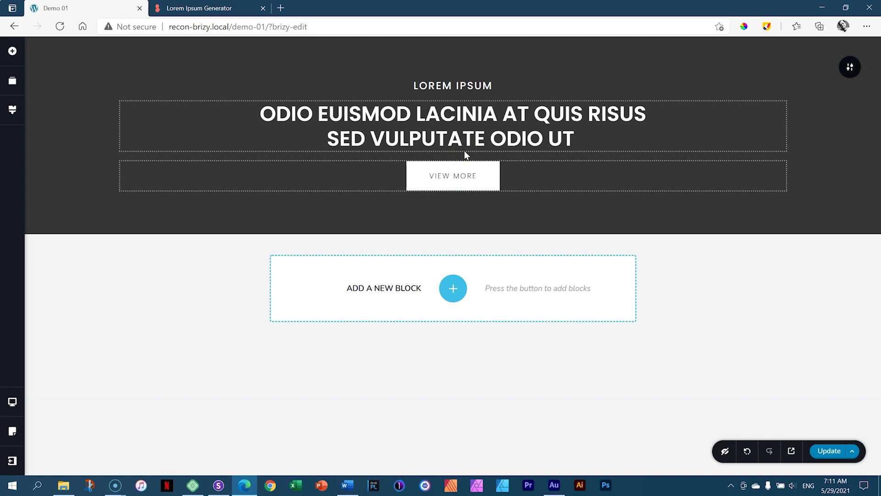
click(460, 179)
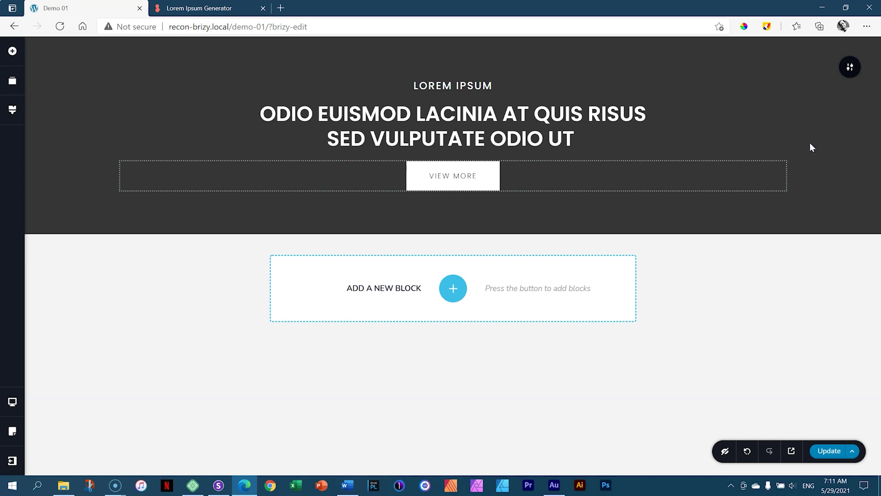
Add a Spacer element between the "ODIO EUISMOD" heading and the VIEW MORE button and set its height to 75 px.
click(14, 53)
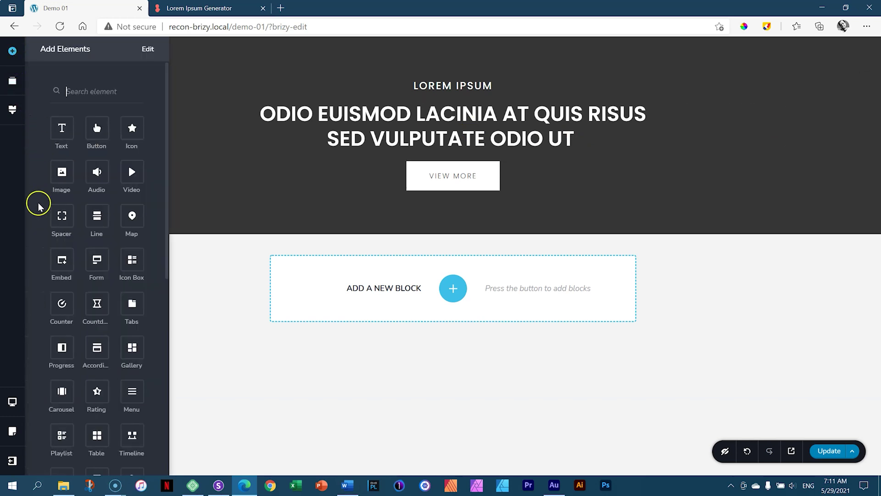
mouse_move(62, 212)
mouse_down()
mouse_move(376, 213)
mouse_move(373, 86)
mouse_move(376, 108)
mouse_move(408, 153)
mouse_move(451, 154)
mouse_up()
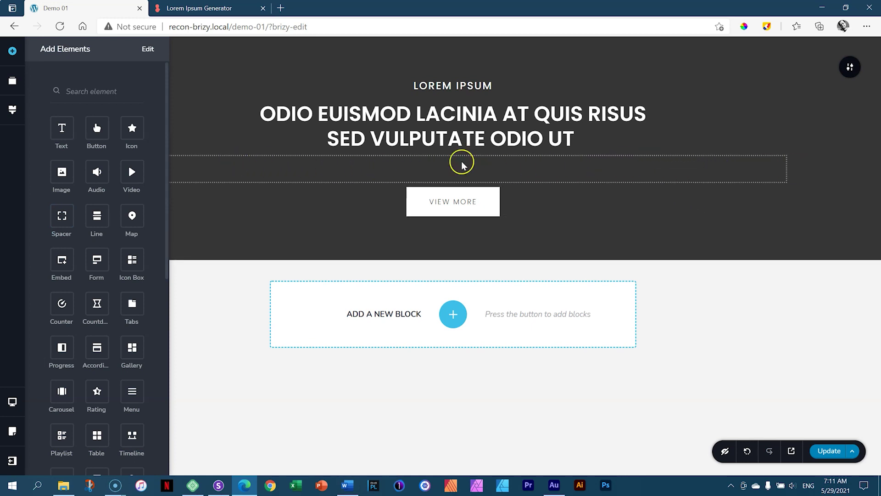
click(578, 169)
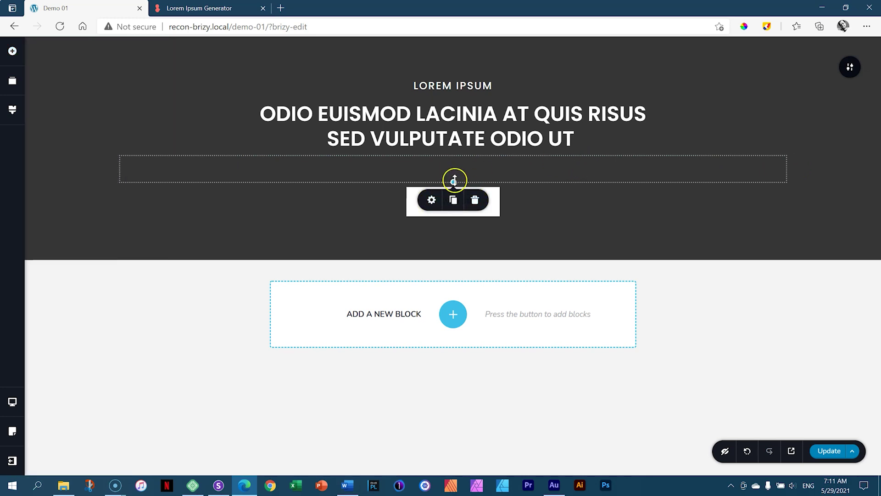
drag(454, 180, 452, 225)
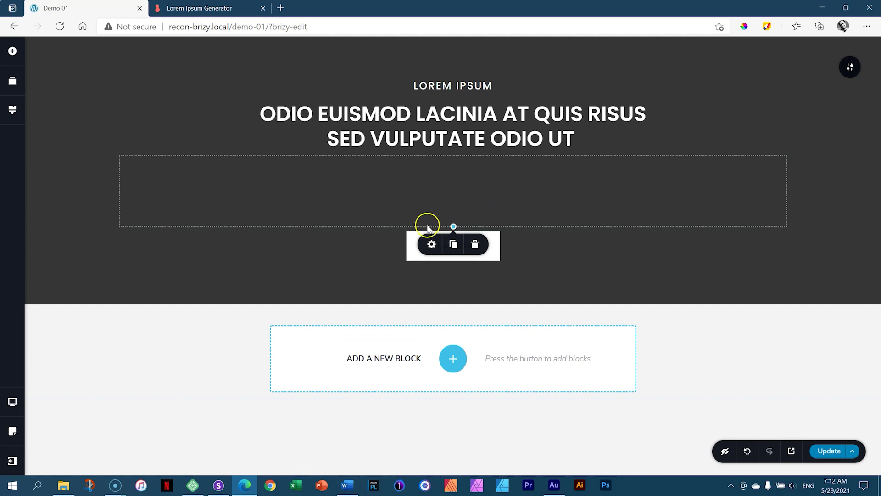
click(431, 244)
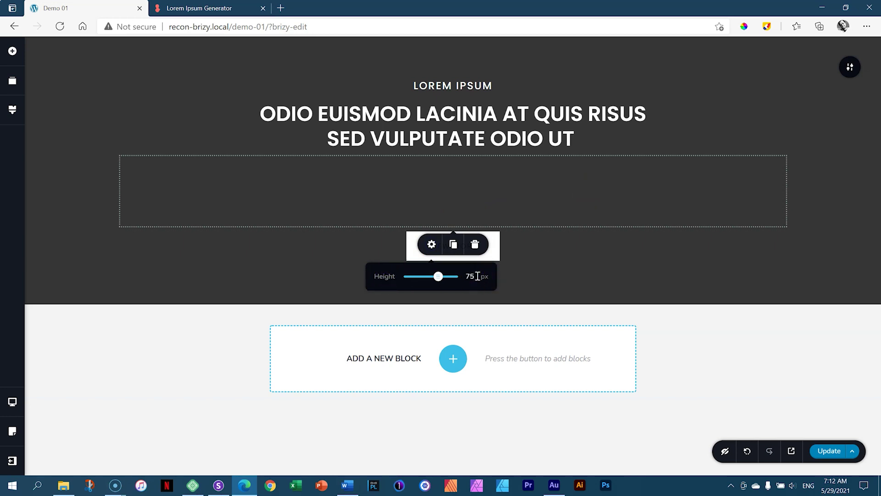
click(841, 179)
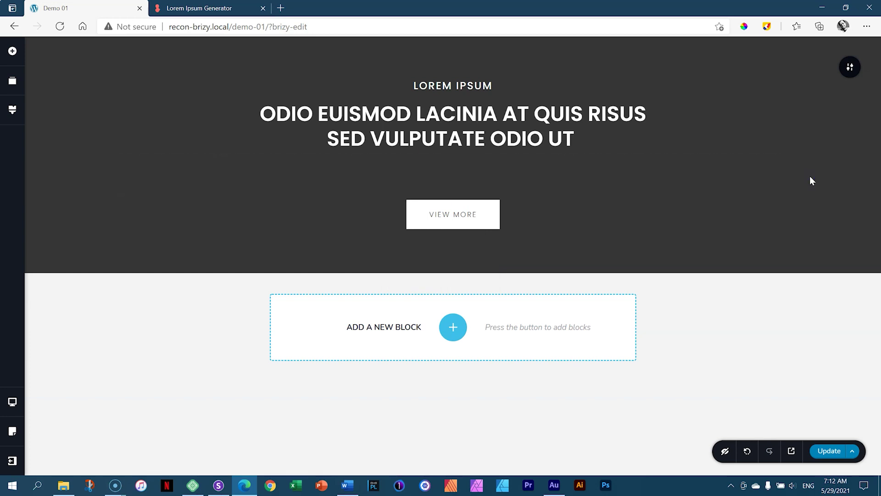
Check the dark grey block's bottom and top padding.
click(798, 164)
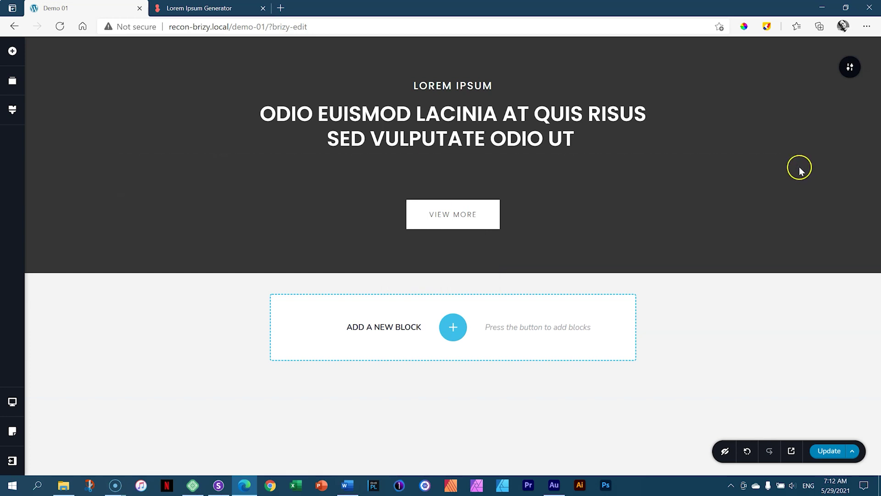
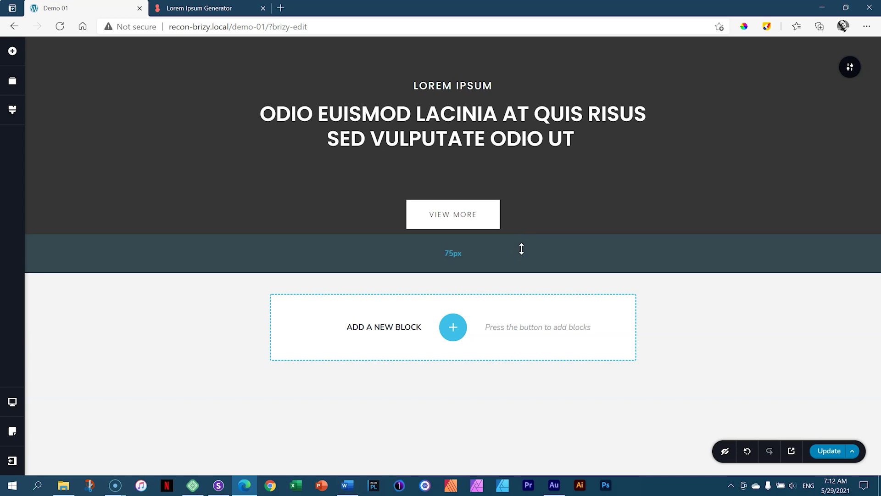
click(485, 56)
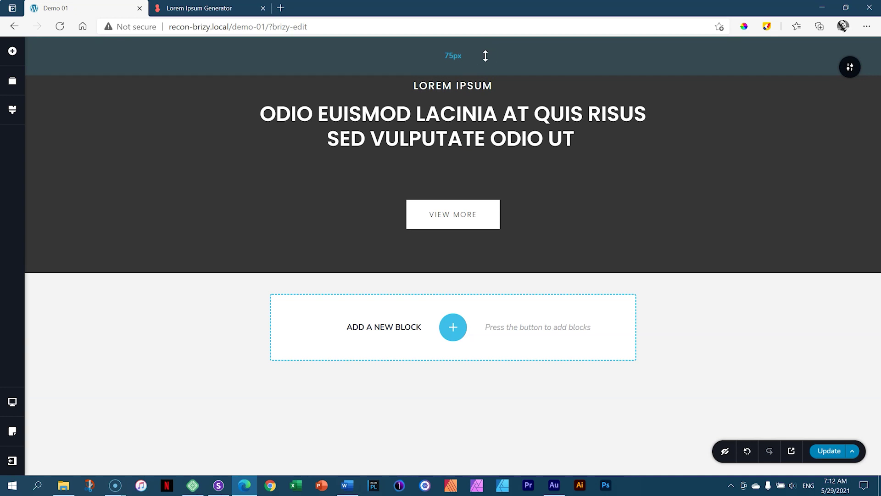
Check the dark grey block's per-side padding values in its settings.
click(850, 67)
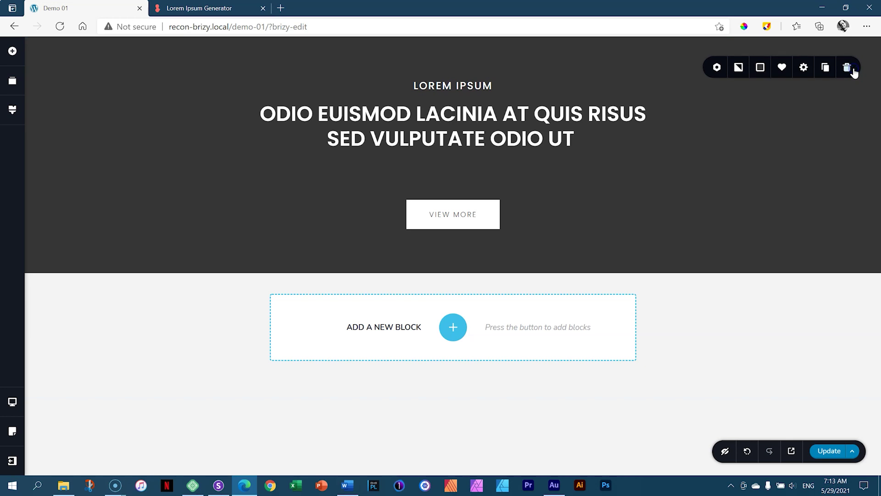
click(804, 67)
click(765, 167)
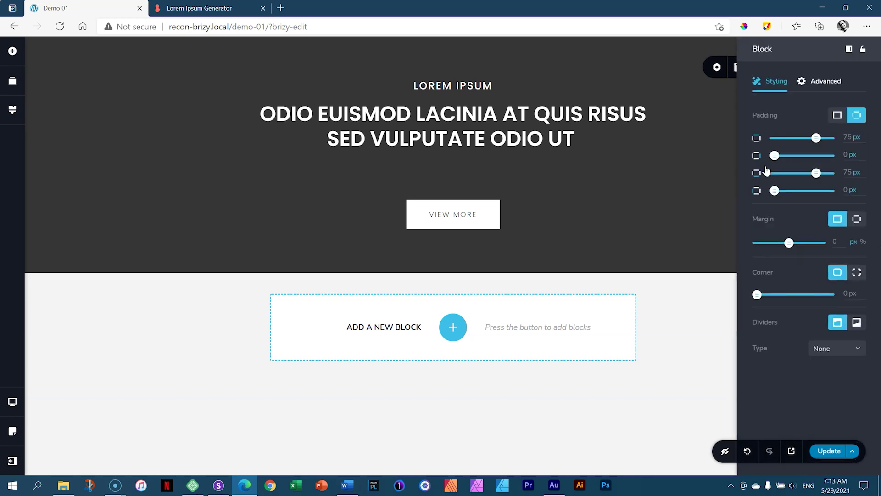
click(855, 115)
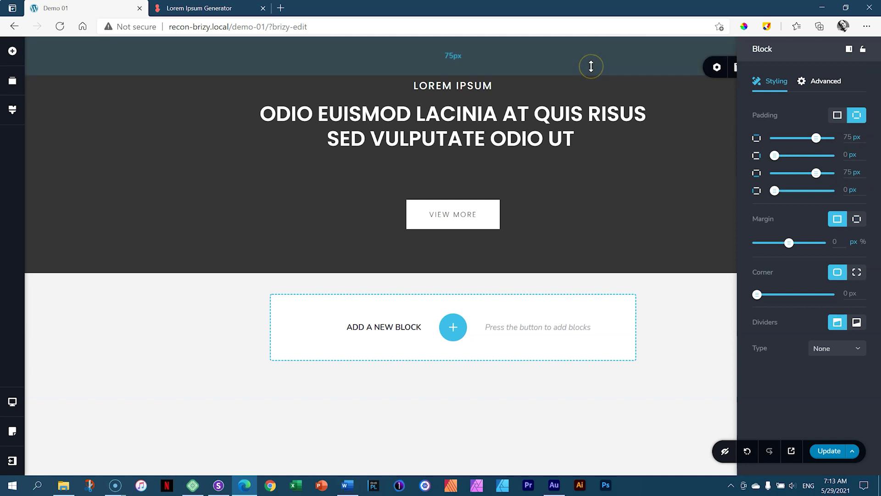
click(713, 179)
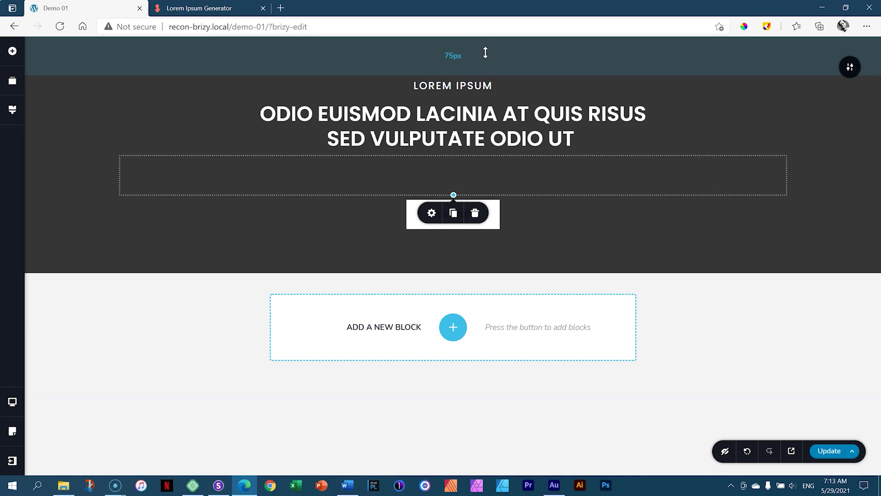
Increase the dark grey block's top and bottom padding directly on the page and preview the page in the browser.
drag(485, 53, 490, 66)
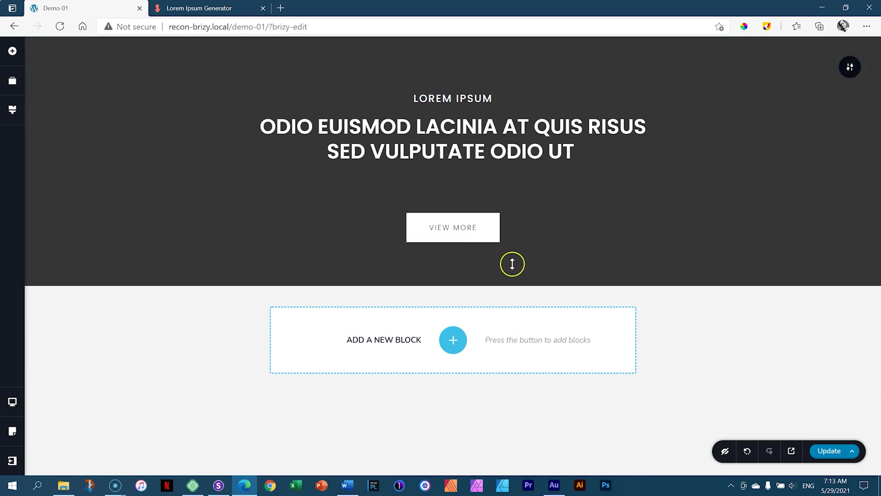
mouse_move(524, 268)
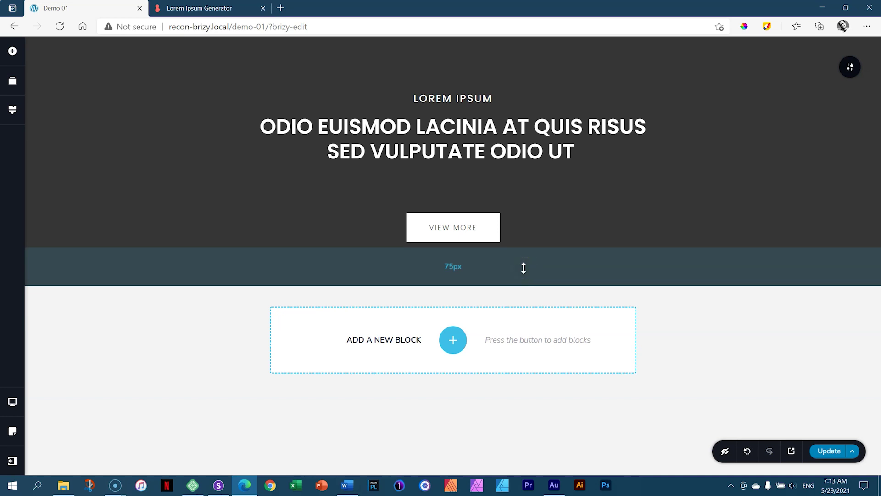
drag(524, 268, 526, 292)
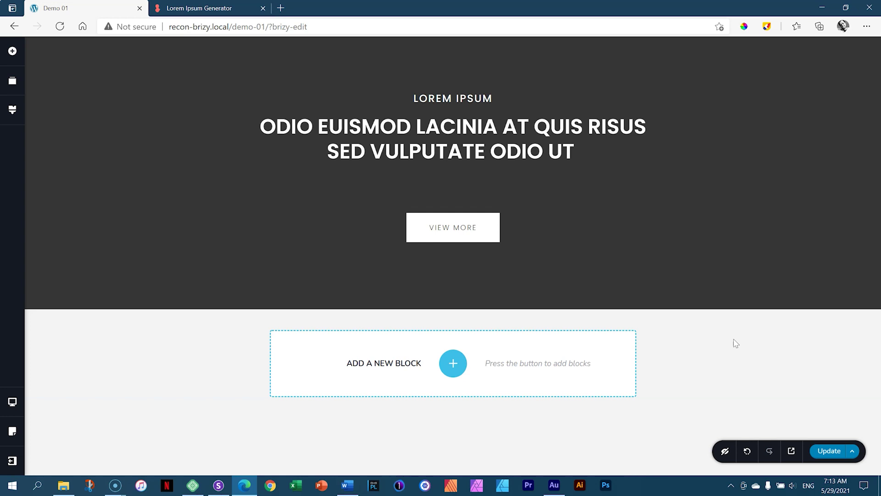
click(799, 454)
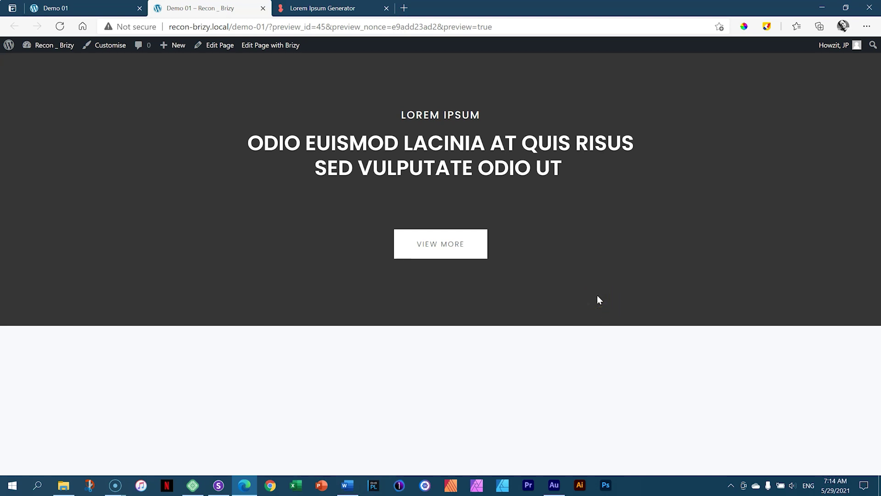
click(262, 8)
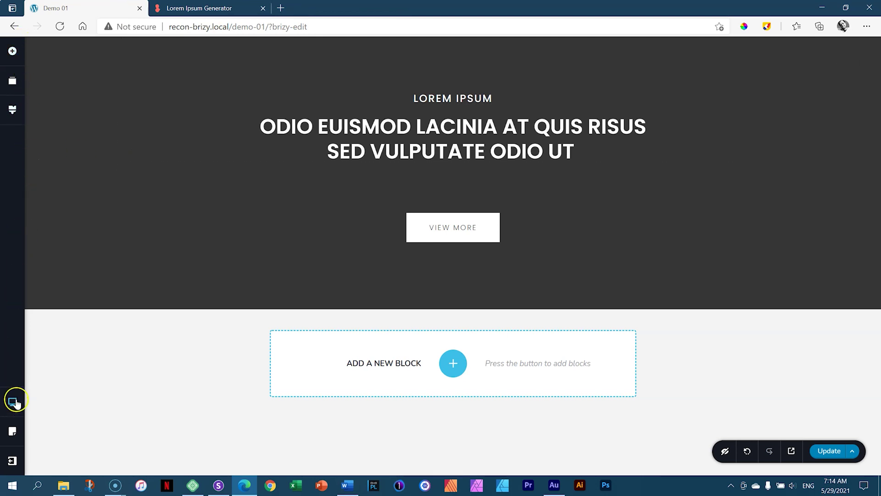
Compare the page's layout in the tablet and mobile views and return to the desktop view.
click(13, 402)
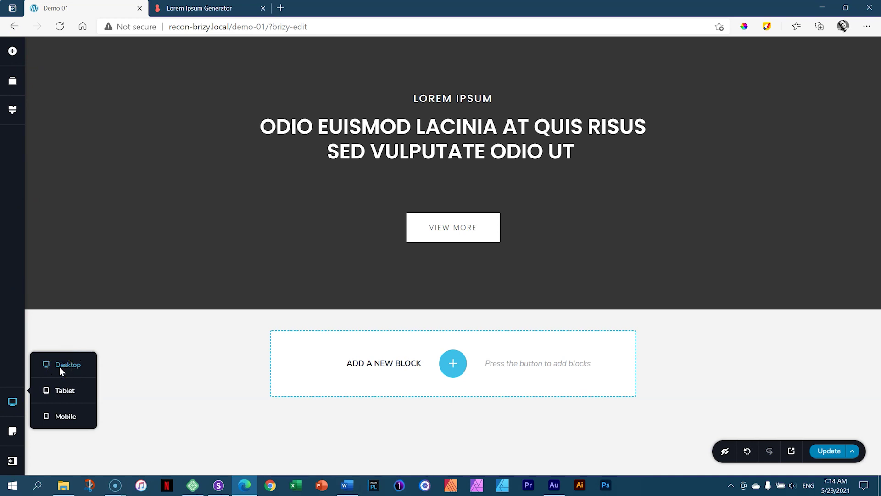
click(62, 388)
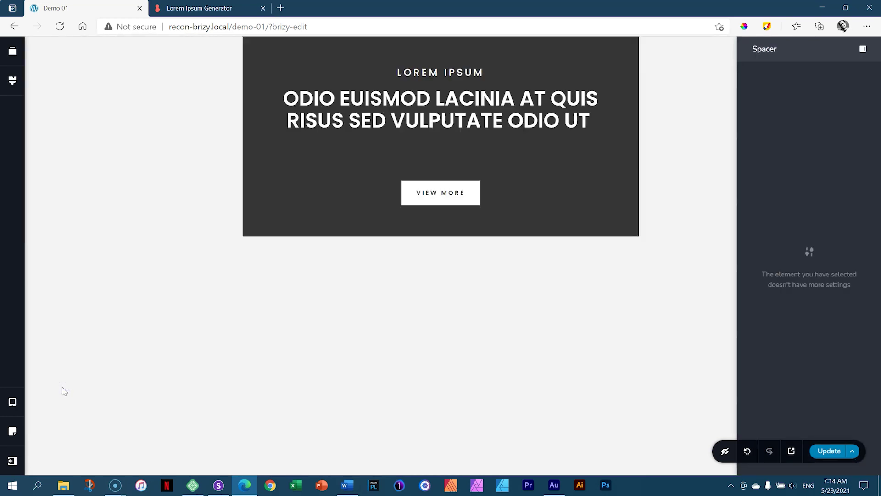
click(14, 399)
click(57, 417)
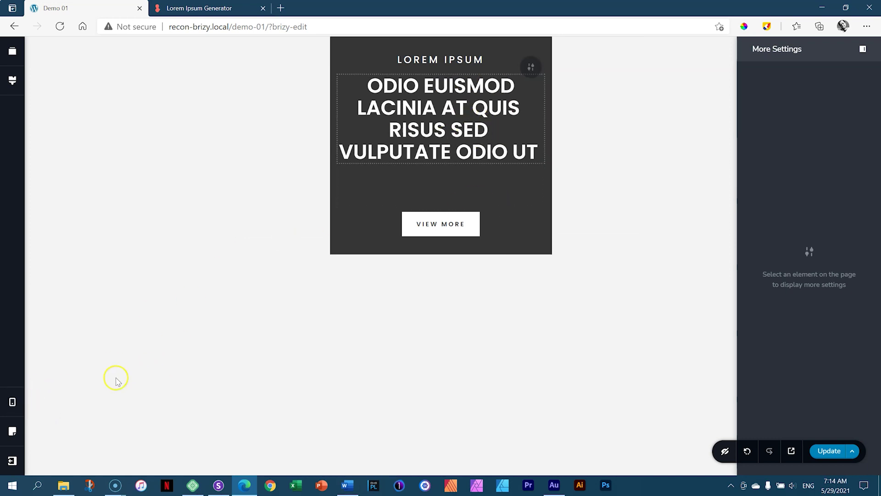
click(13, 402)
click(66, 390)
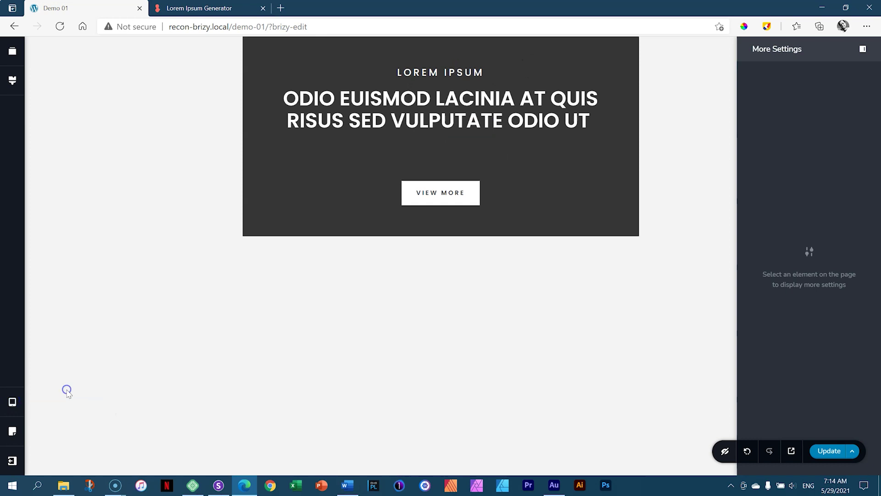
click(13, 402)
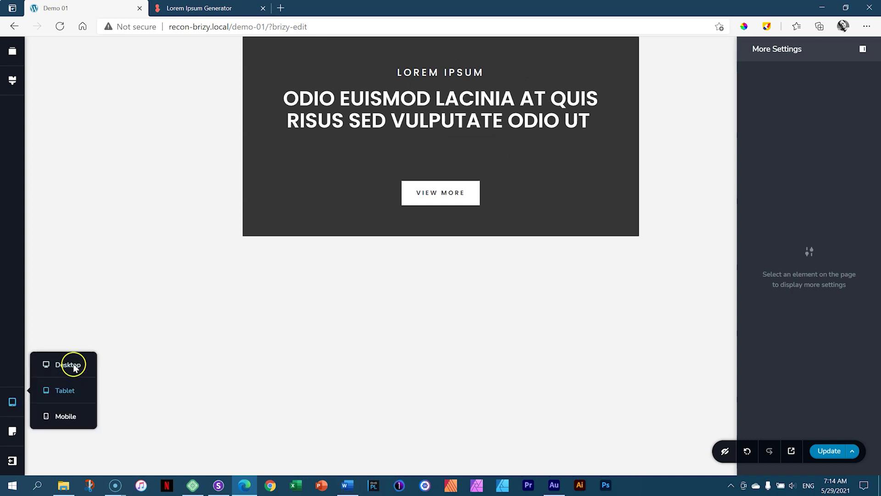
click(73, 366)
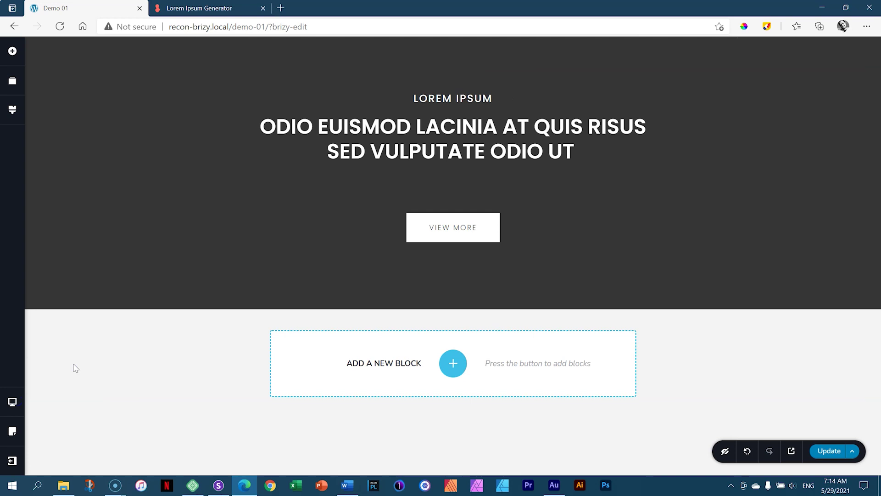
Compare the editing options offered for the "ODIO EUISMOD" heading in the tablet and desktop views.
click(18, 403)
click(68, 390)
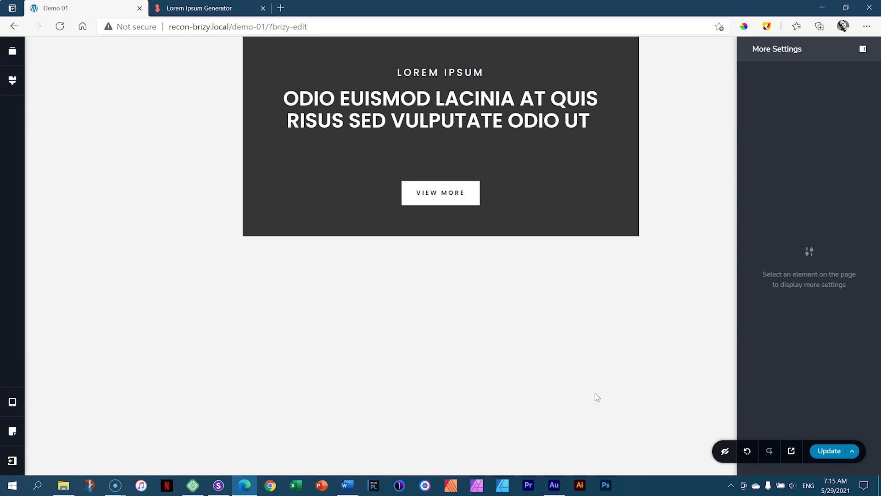
click(490, 121)
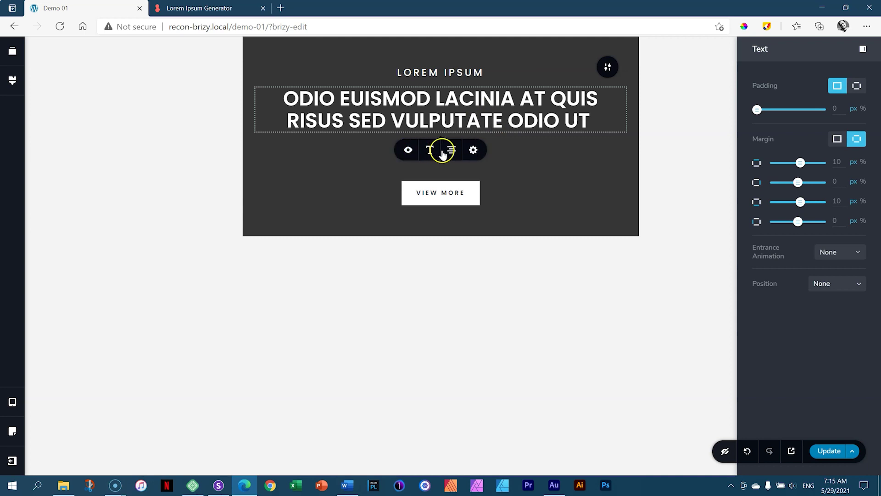
click(13, 402)
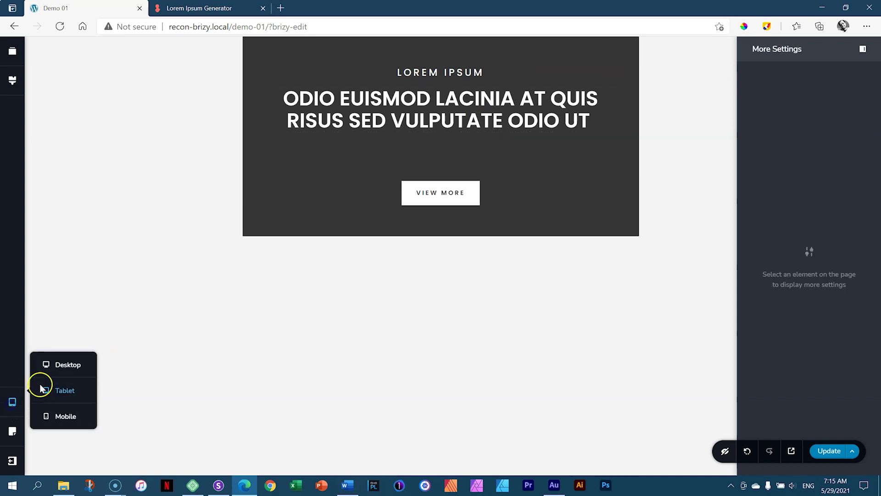
click(54, 367)
click(399, 151)
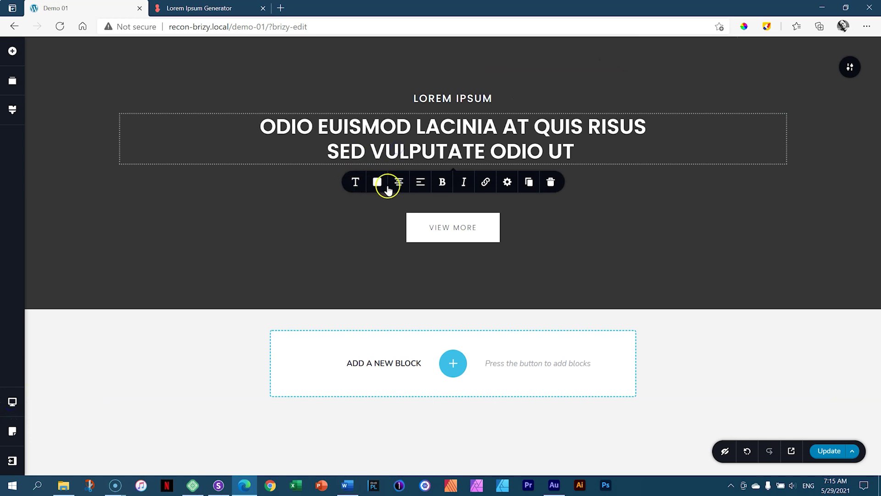
In the tablet view, set the "ODIO EUISMOD" heading's font size to 30.
click(12, 402)
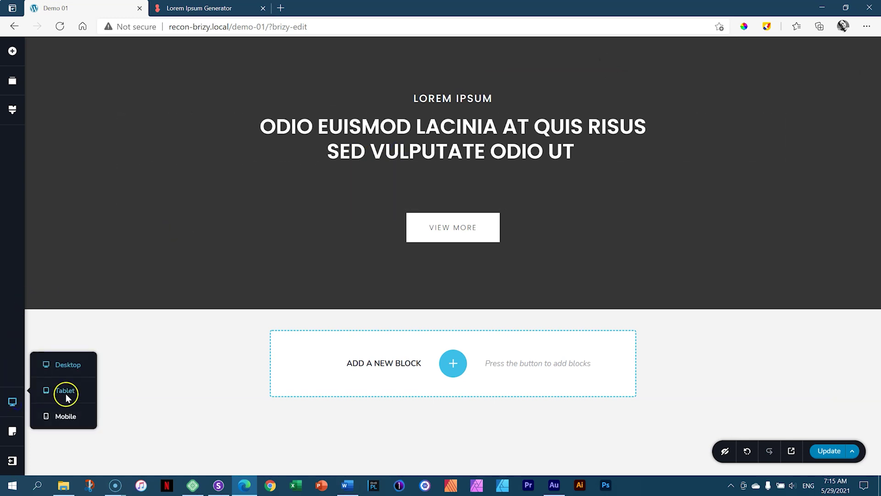
click(65, 391)
click(372, 120)
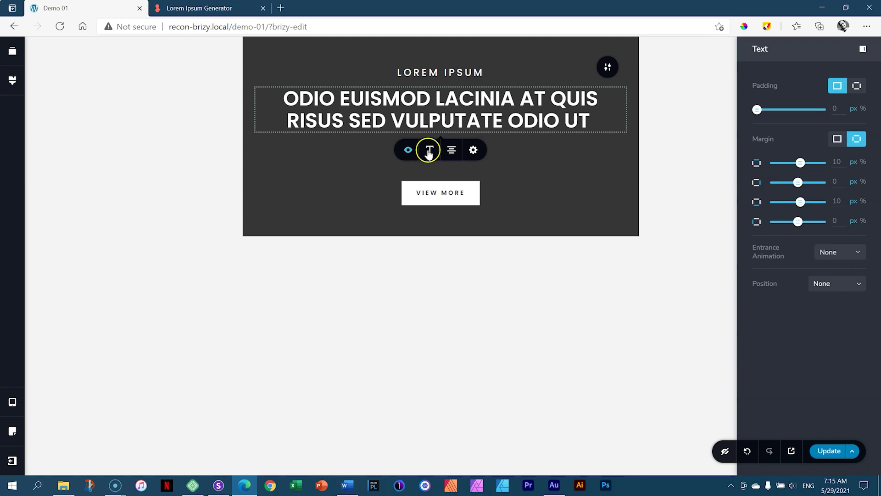
click(429, 151)
double_click(405, 203)
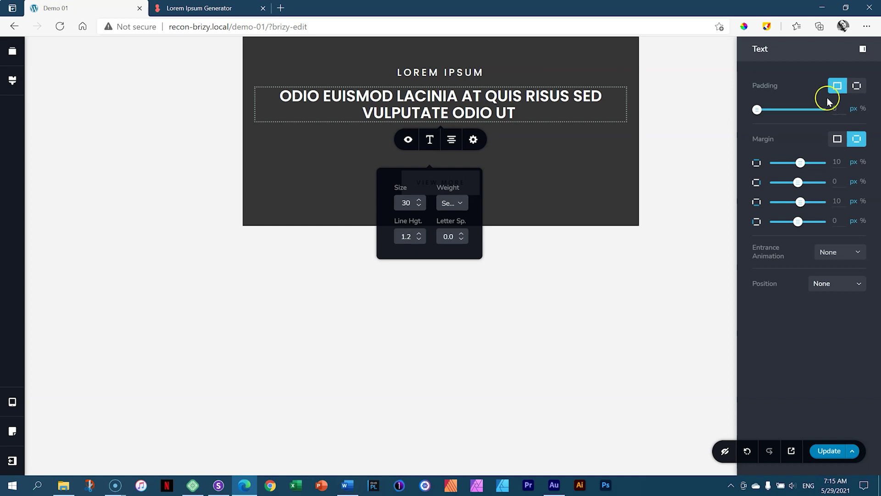
Give the "ODIO EUISMOD" heading individual side padding of 15% on the right and 15% on the left in the tablet view.
click(856, 87)
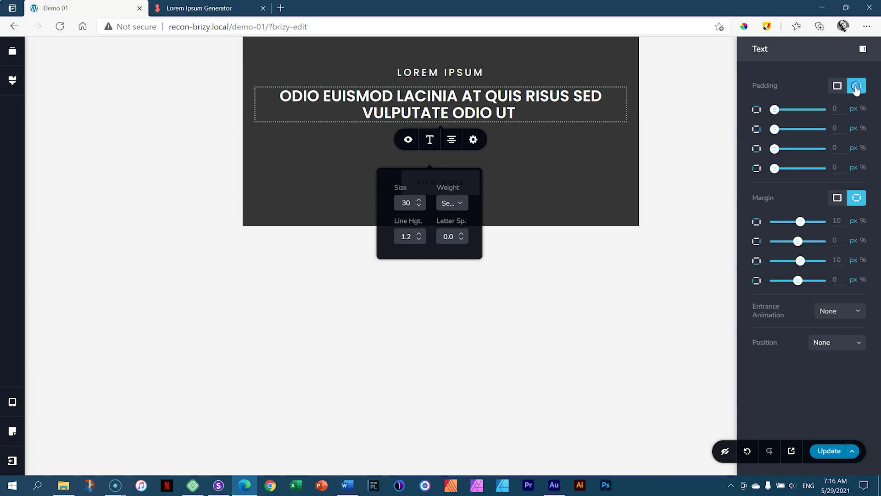
double_click(835, 130)
click(839, 128)
text(5)
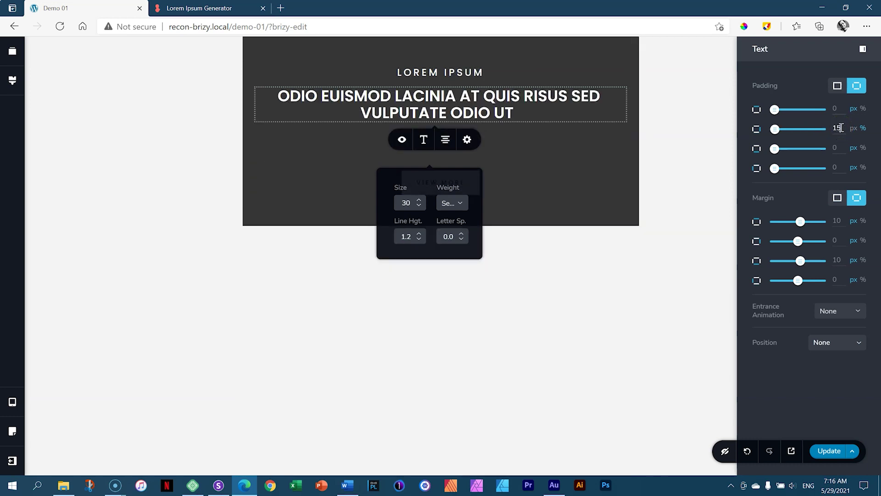
click(863, 169)
click(833, 169)
double_click(833, 168)
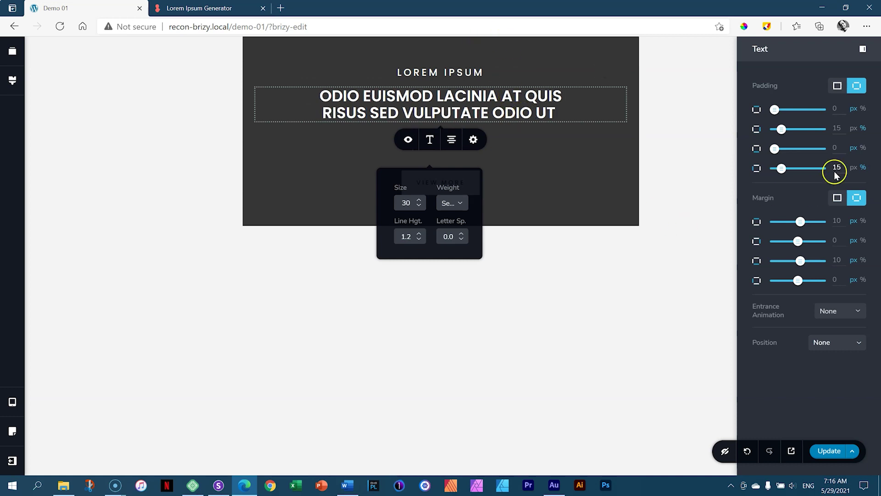
click(666, 179)
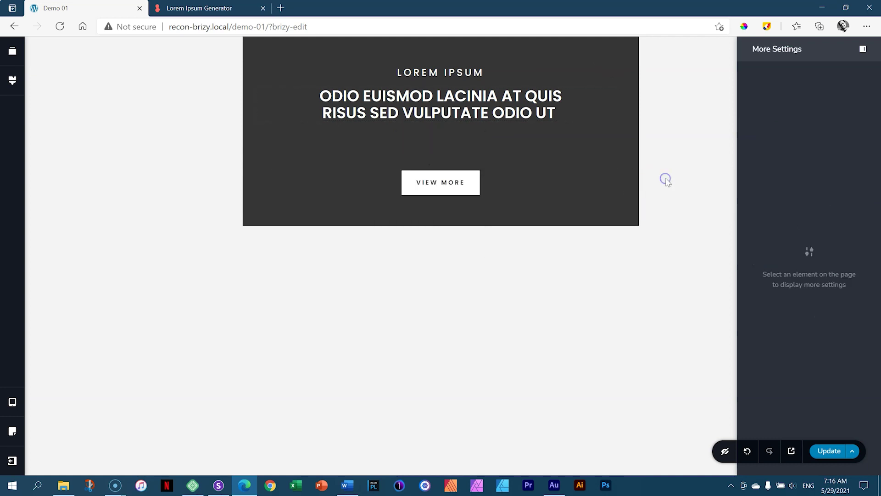
Set the "LOREM IPSUM" heading's font weight to Normal in the tablet view.
click(464, 73)
click(431, 96)
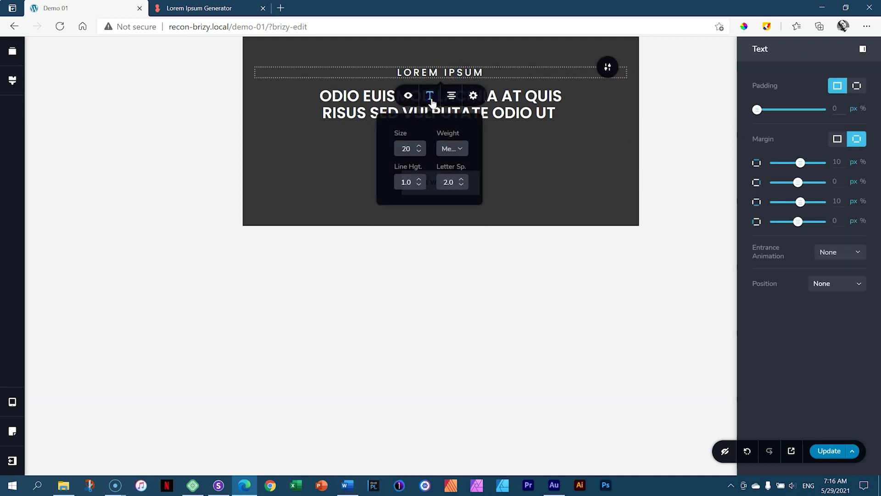
click(453, 148)
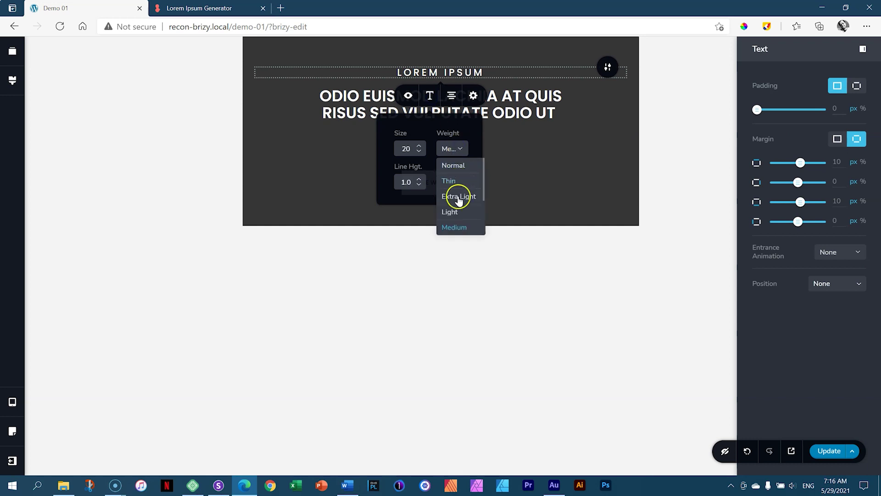
click(459, 166)
click(529, 122)
click(430, 118)
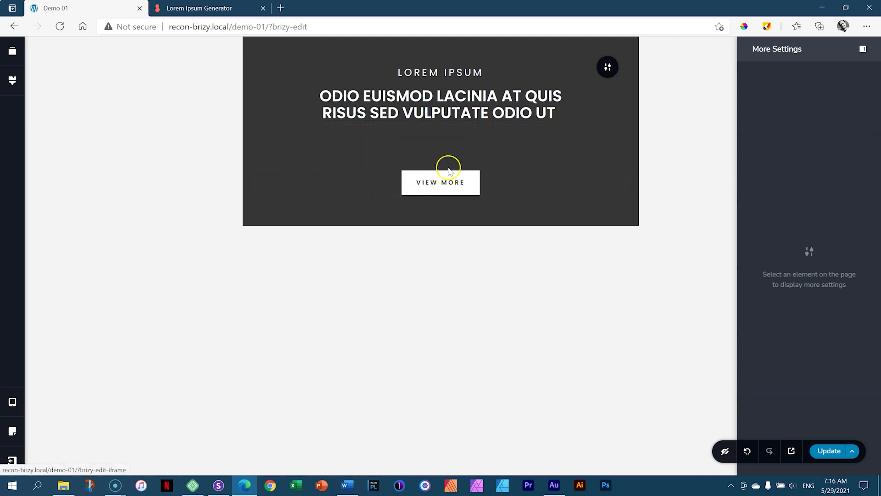
Increase the dark grey block's top and bottom padding to 100 px in the tablet view and check its padding settings.
drag(352, 60, 468, 77)
drag(500, 235, 503, 261)
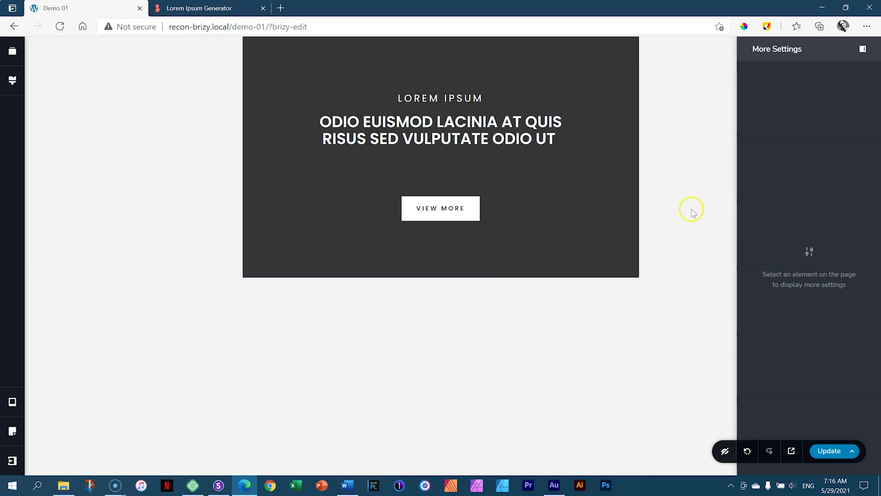
click(604, 68)
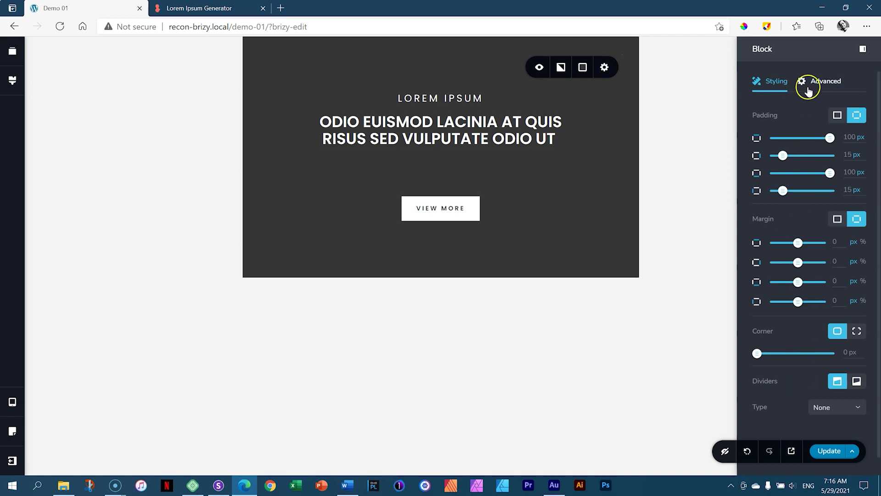
click(605, 68)
click(229, 124)
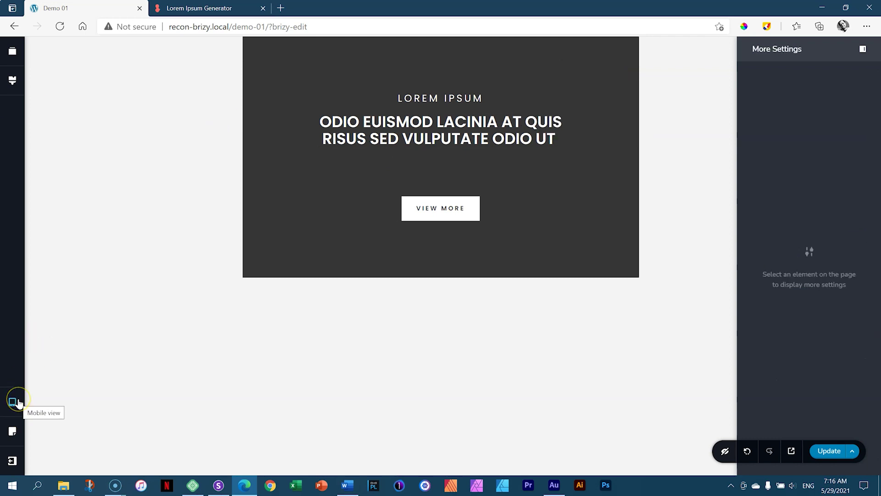
In the mobile view, set the "ODIO EUISMOD" heading's font size to 20.
mouse_move(15, 402)
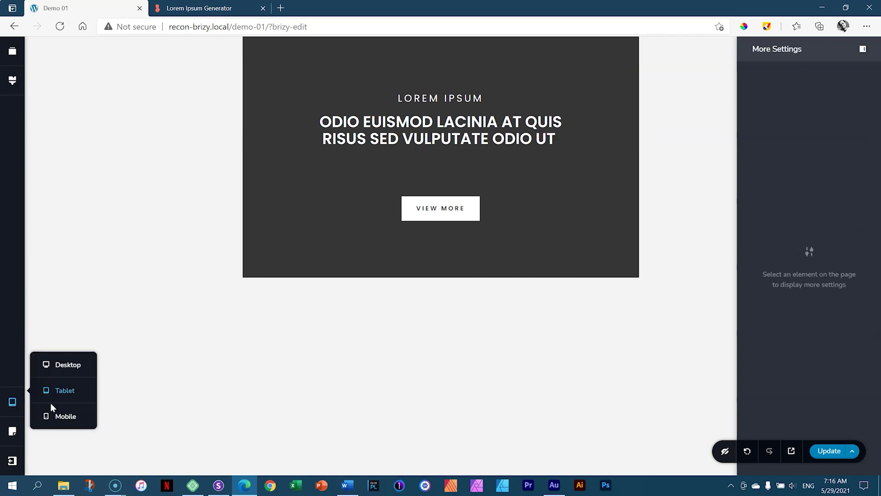
click(69, 416)
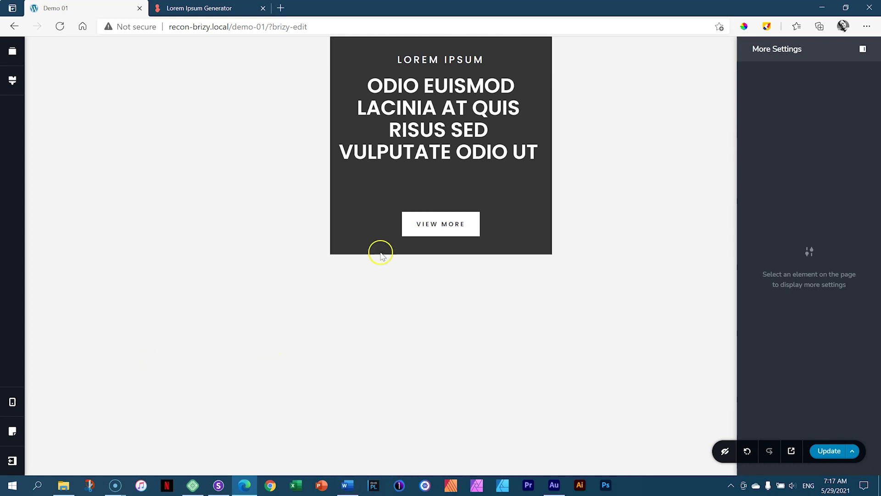
click(464, 115)
click(431, 181)
double_click(407, 233)
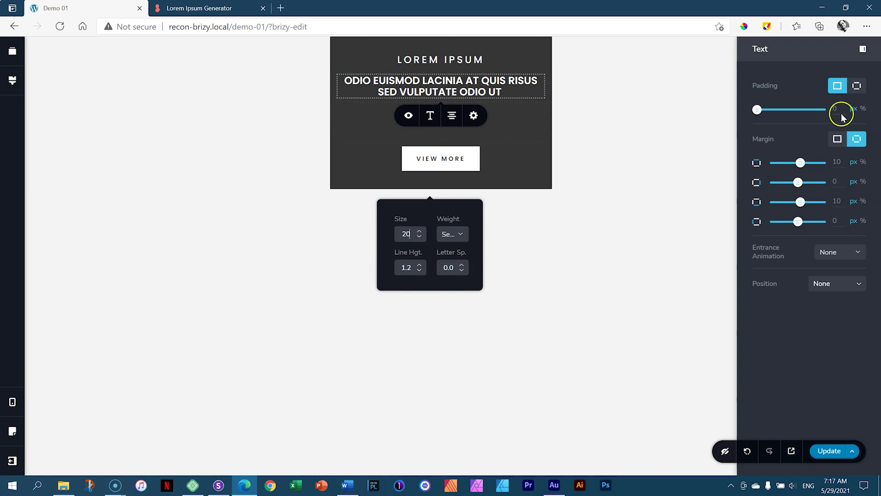
Give the "ODIO EUISMOD" heading individual side padding of 25 px on the right and 25 px on the left in the mobile view.
click(857, 86)
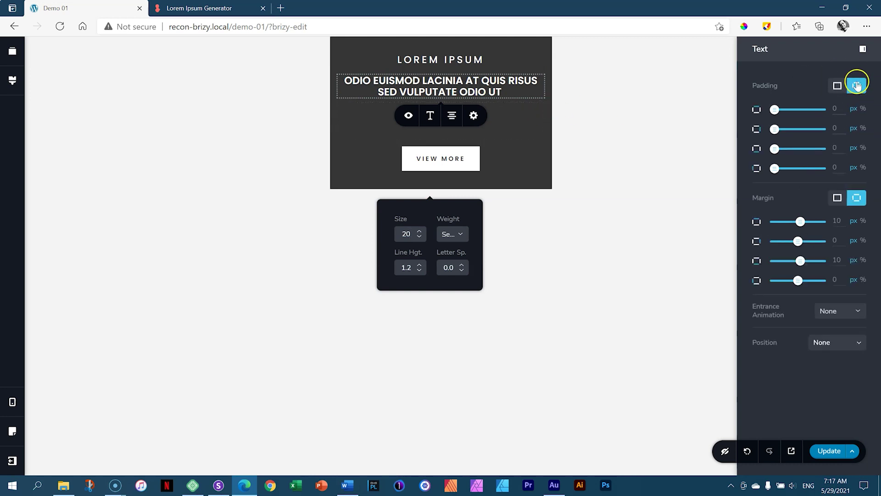
double_click(835, 128)
click(839, 166)
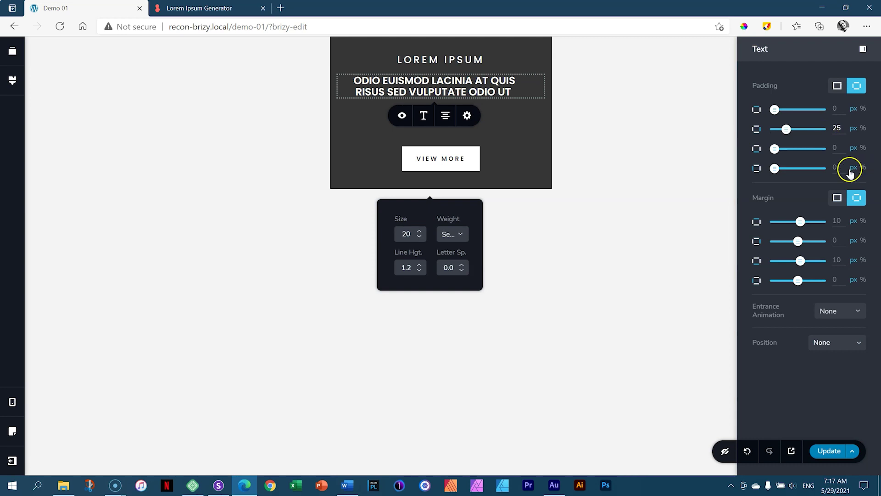
text(25)
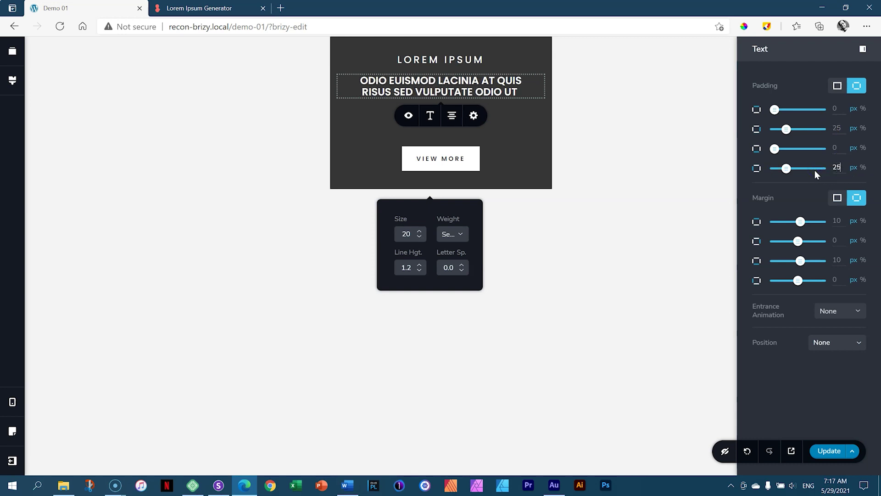
click(615, 173)
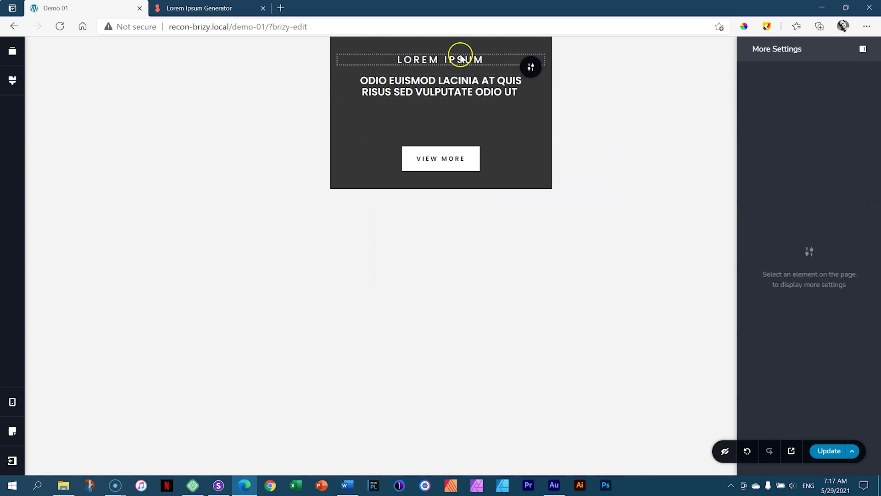
Increase the dark grey block's top and bottom padding in the mobile view.
drag(450, 44, 458, 78)
drag(510, 220, 505, 305)
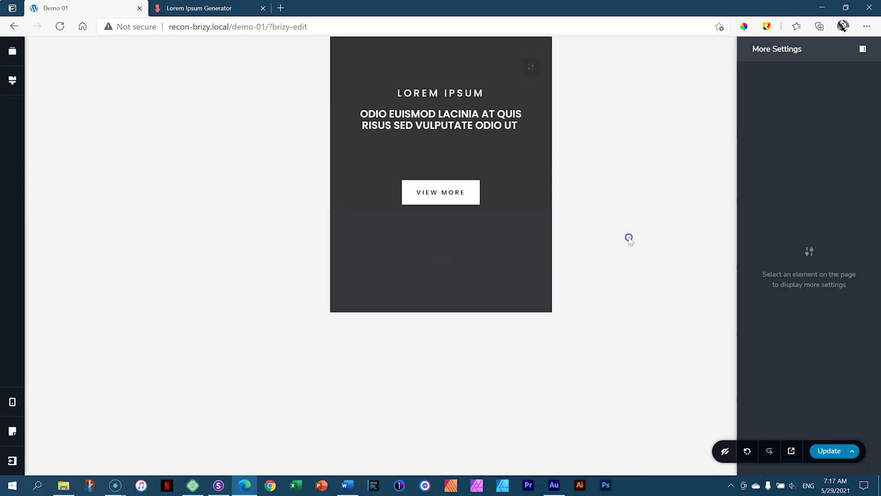
Set the "LOREM IPSUM" heading's font size to 14 and reduce its letter spacing in the mobile view.
click(427, 93)
click(437, 114)
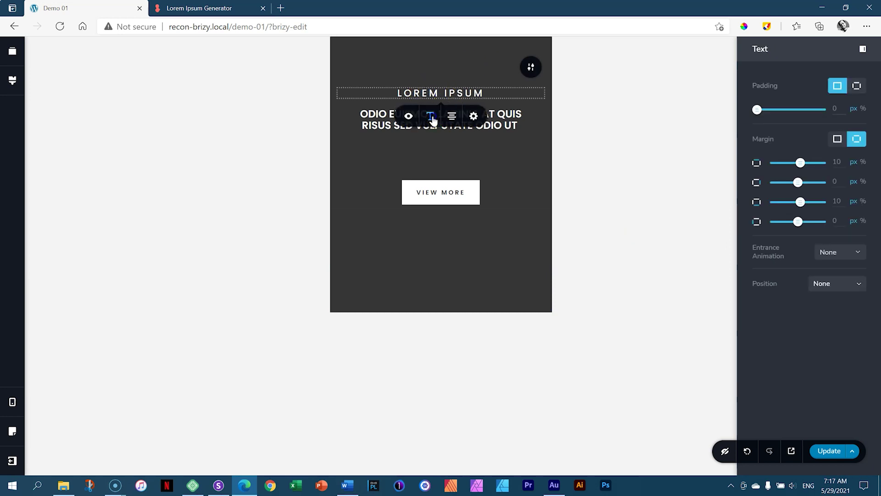
click(419, 172)
click(419, 173)
click(418, 173)
click(418, 173)
click(419, 173)
click(418, 173)
click(419, 173)
click(461, 205)
click(463, 206)
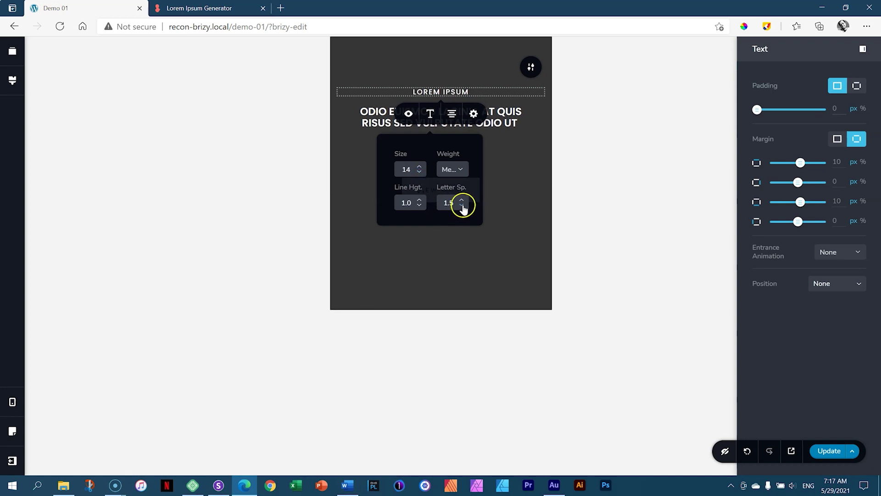
click(597, 179)
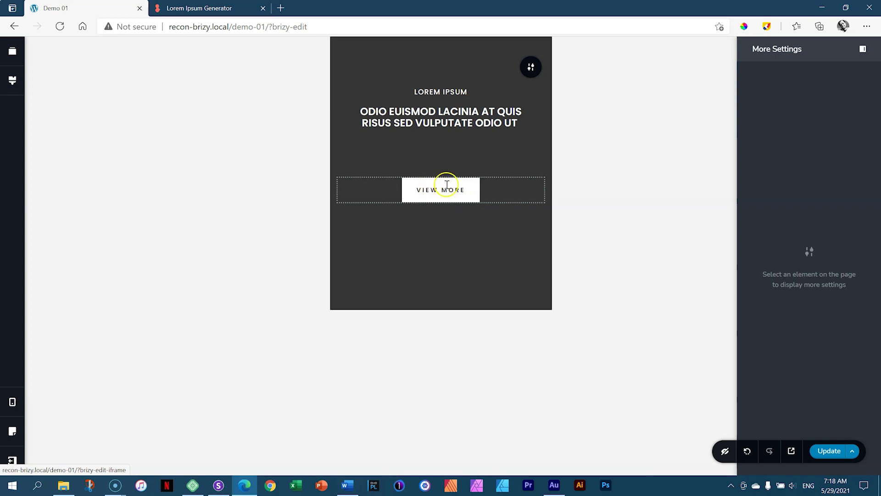
Style the "VIEW MORE" button's text for mobile with size 14, letter spacing 1.0 and Normal weight.
click(470, 187)
click(458, 213)
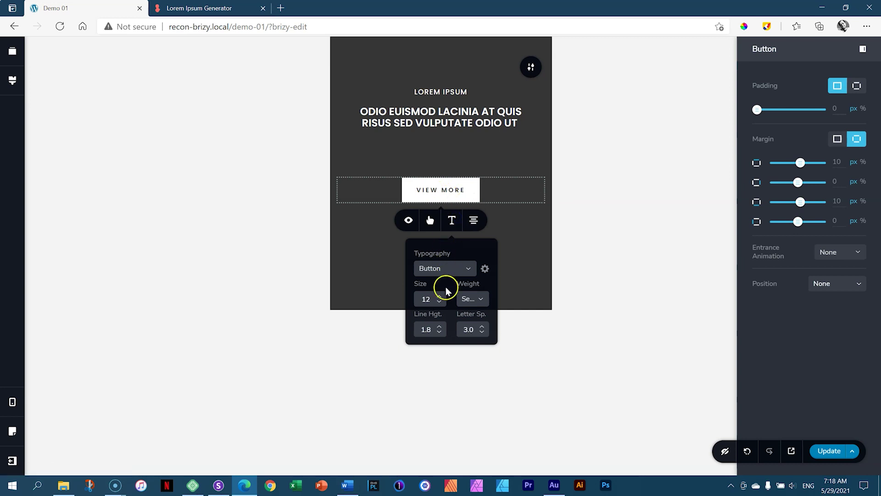
click(439, 298)
click(439, 297)
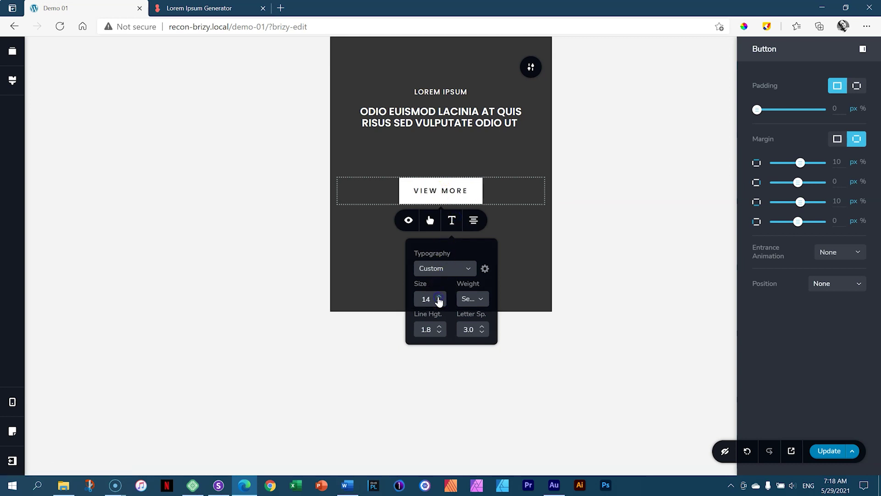
click(482, 332)
click(481, 332)
click(482, 332)
click(481, 333)
click(482, 298)
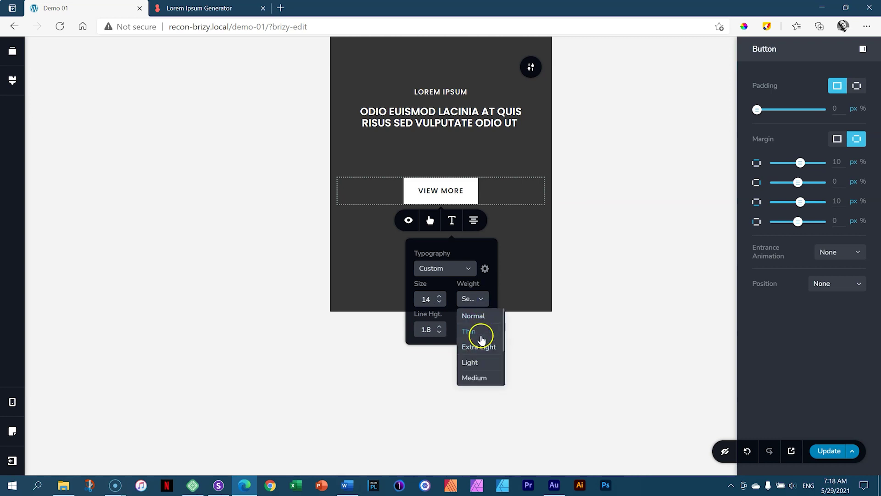
click(480, 316)
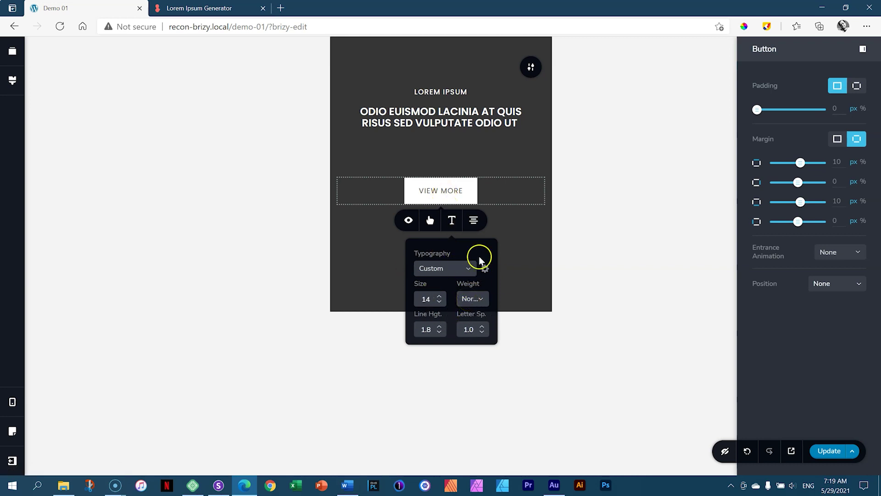
click(600, 192)
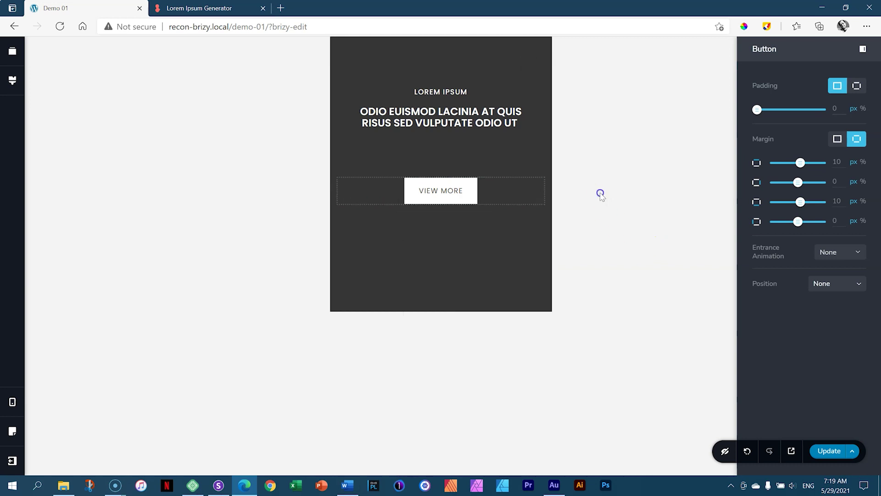
Enlarge the dark grey block's top padding further and trim its bottom padding slightly in the mobile view.
drag(456, 72, 449, 92)
drag(482, 315, 488, 303)
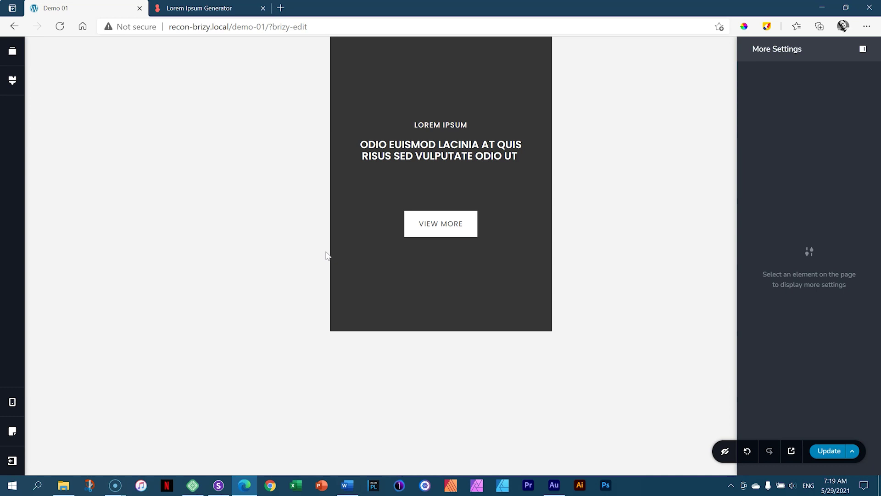
Check which page the device preview app shows, return to the browser and copy the page address recon-brizy.local/demo-01.
click(218, 486)
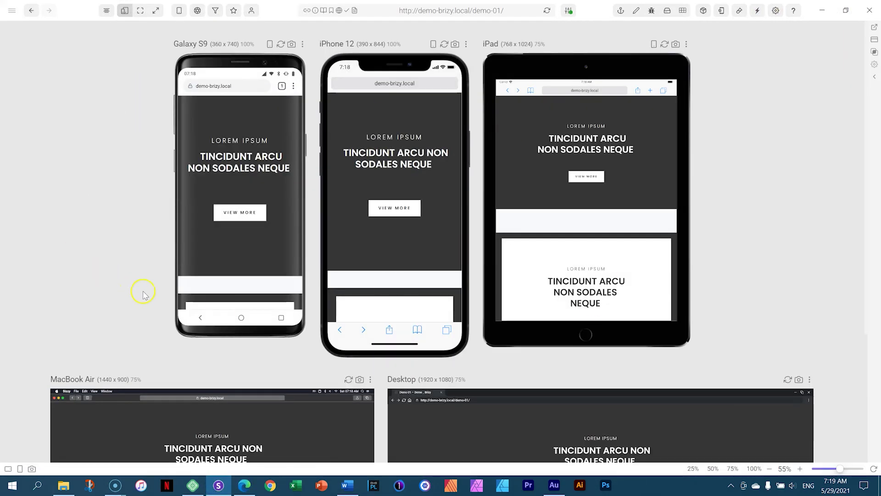
click(244, 485)
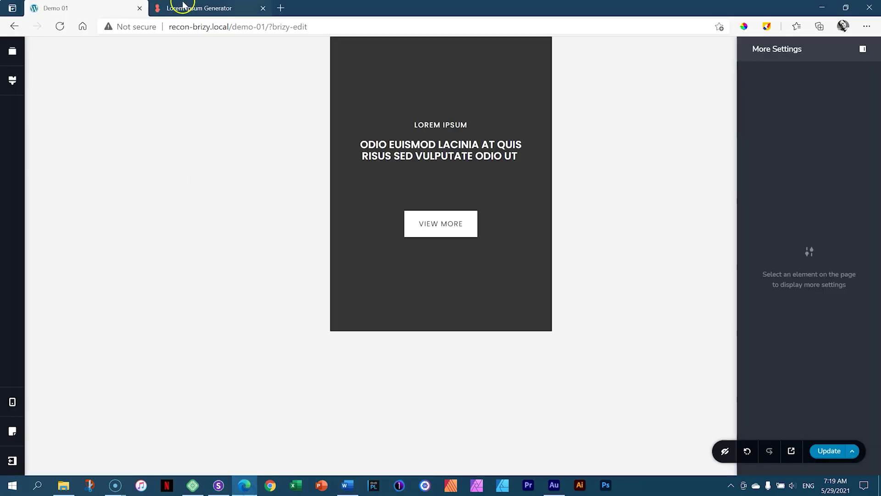
double_click(260, 26)
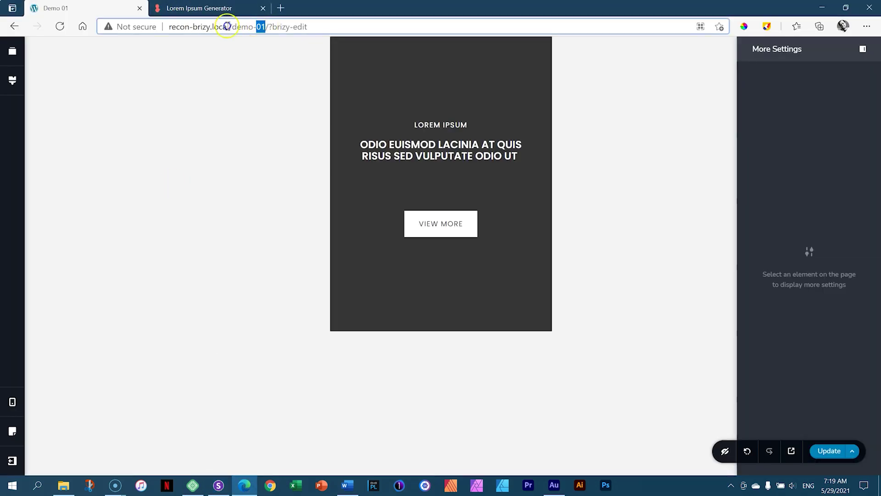
drag(227, 26, 144, 27)
key(ctrl+c)
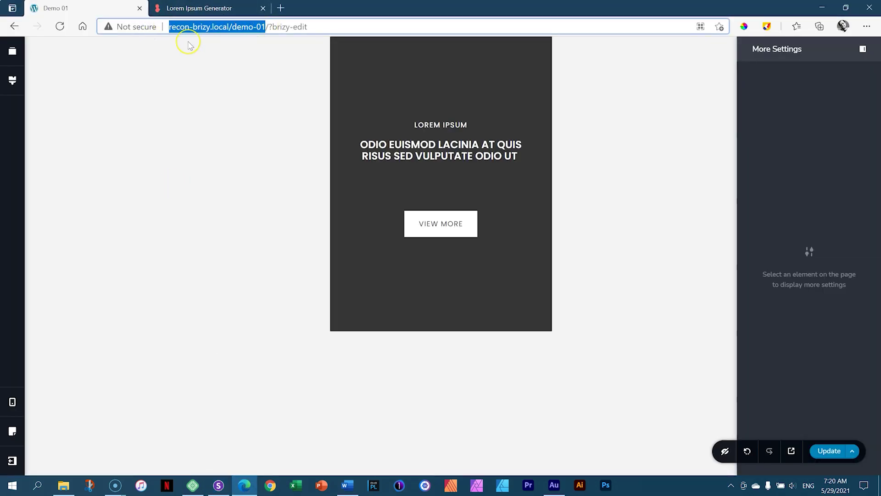
Switch to the device preview app, load recon-brizy.local/demo-01 and review the block on the phone, tablet, laptop and desktop previews.
click(218, 485)
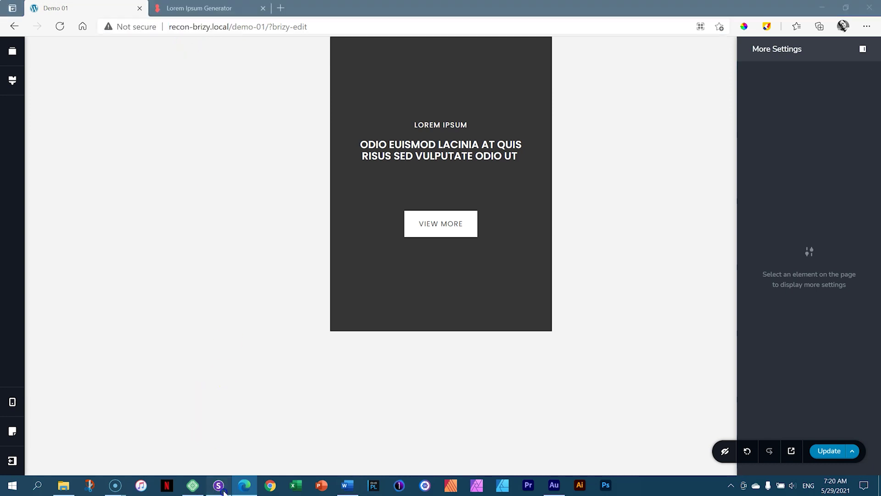
click(451, 9)
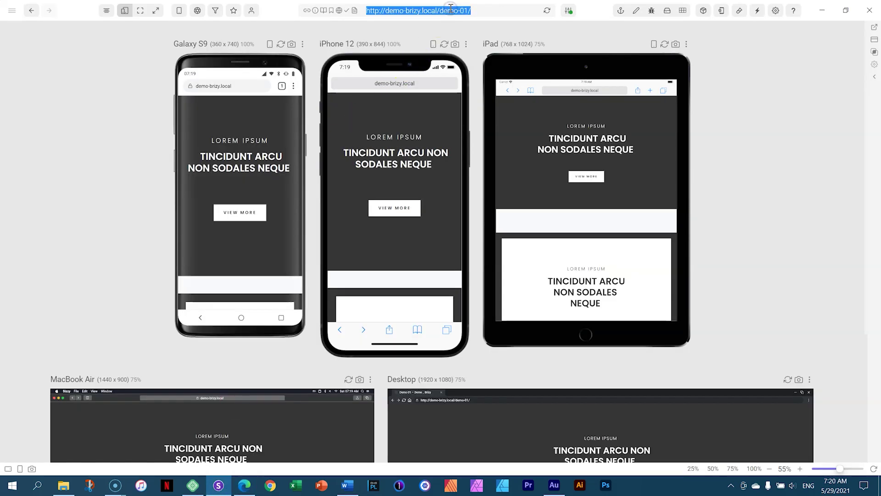
key(ctrl+v)
key(Return)
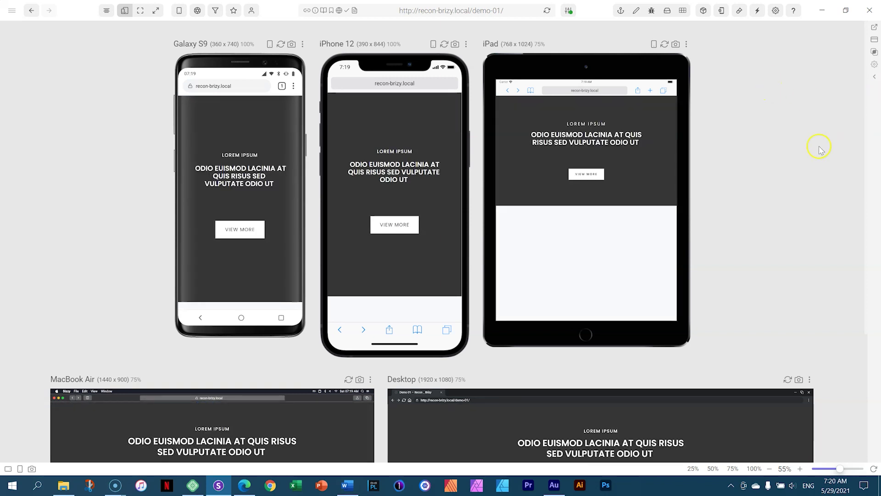
scroll(821, 149, down, 4)
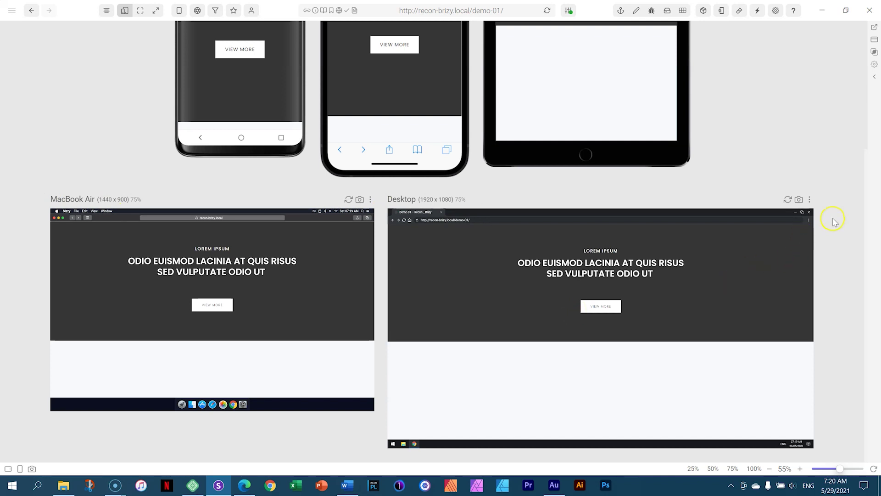
scroll(826, 234, up, 4)
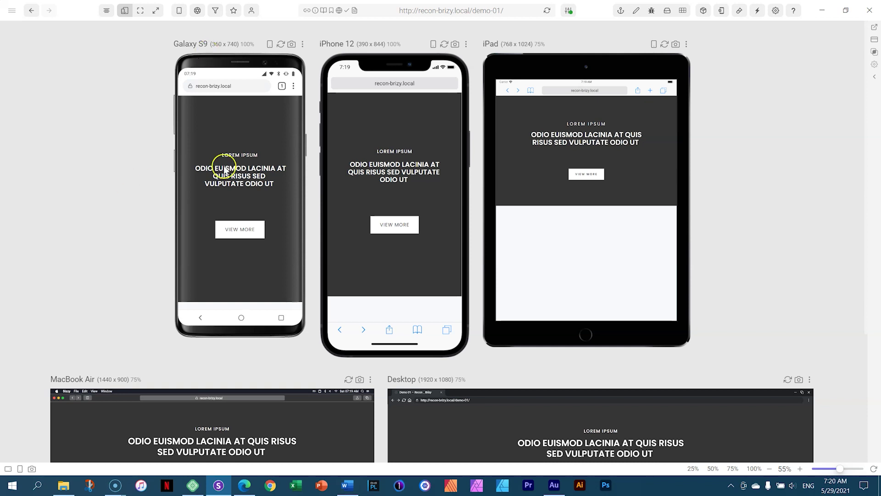
Return to the Brizy editor in the browser and set the "ODIO EUISMOD" heading's mobile font size to 16.
click(245, 485)
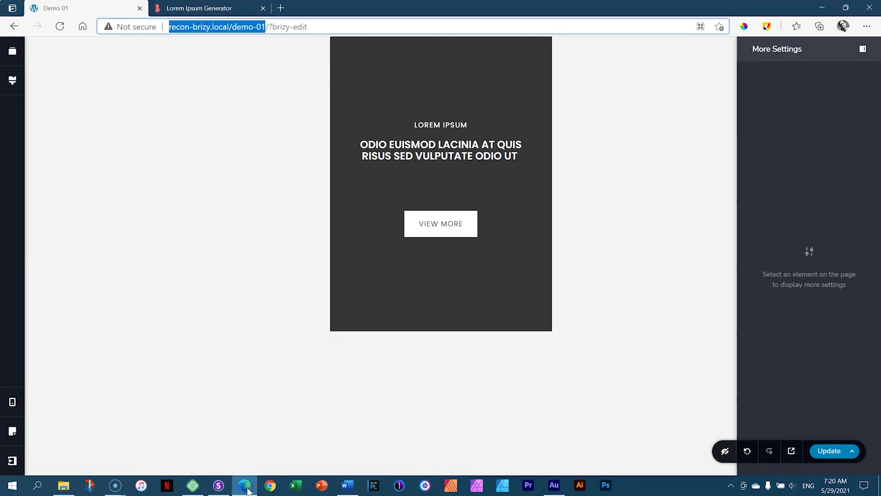
click(432, 154)
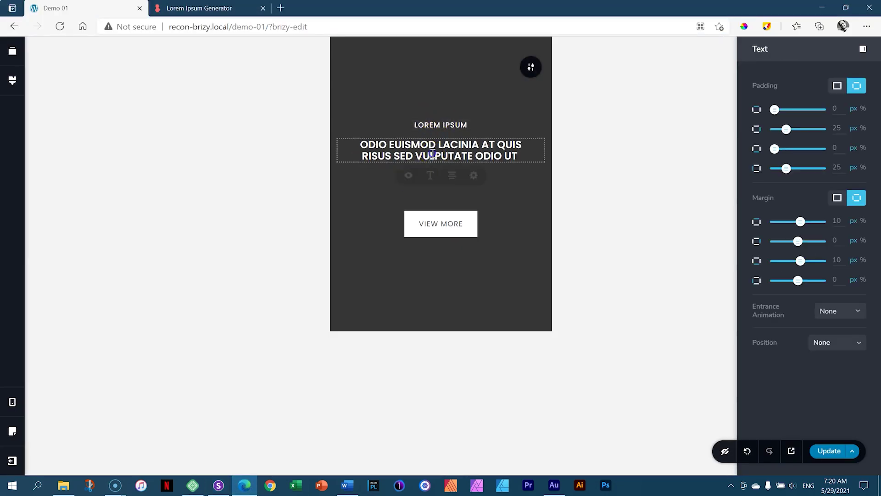
click(430, 180)
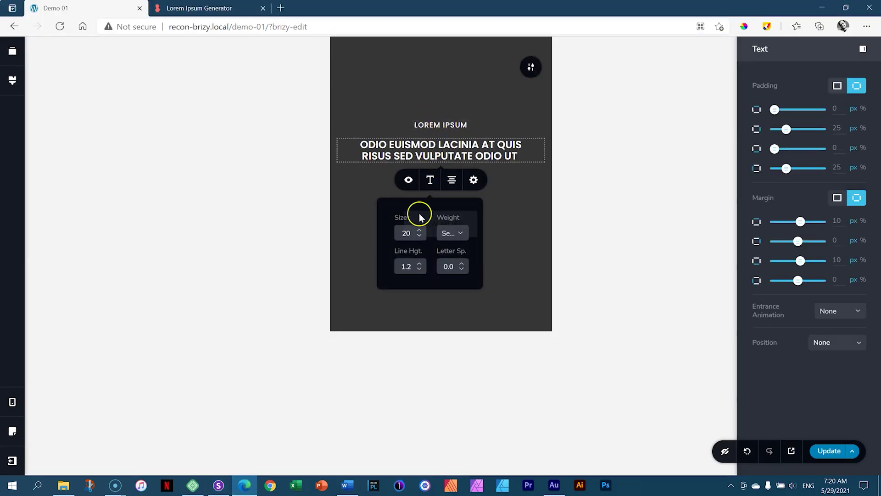
click(419, 237)
click(418, 236)
click(419, 236)
click(420, 237)
click(595, 213)
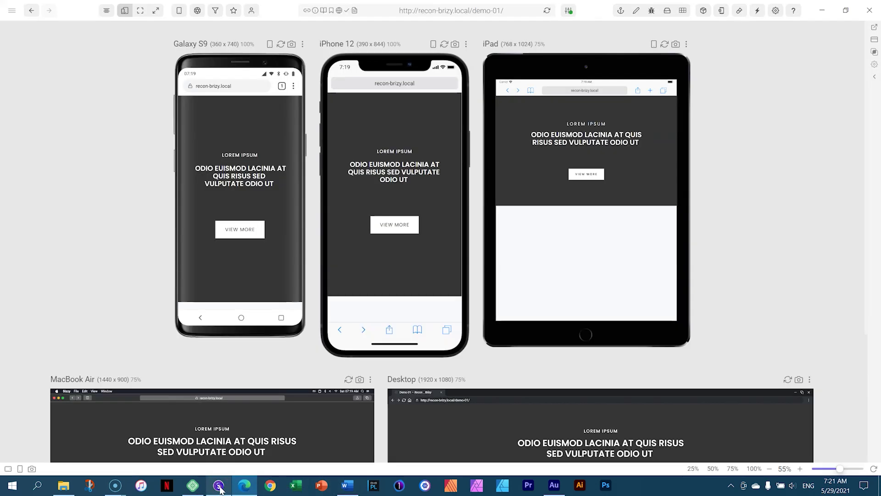
Switch to the device preview app and reload the page to check the heading's line breaks on the phones.
click(218, 484)
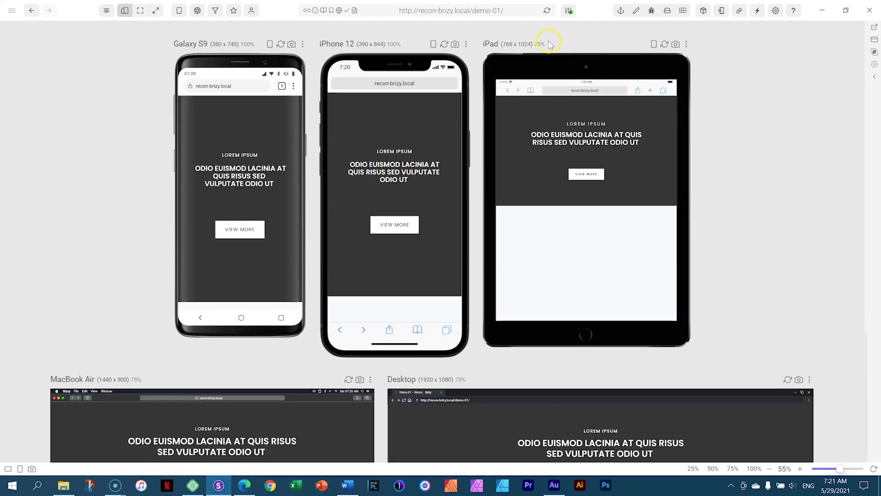
click(549, 11)
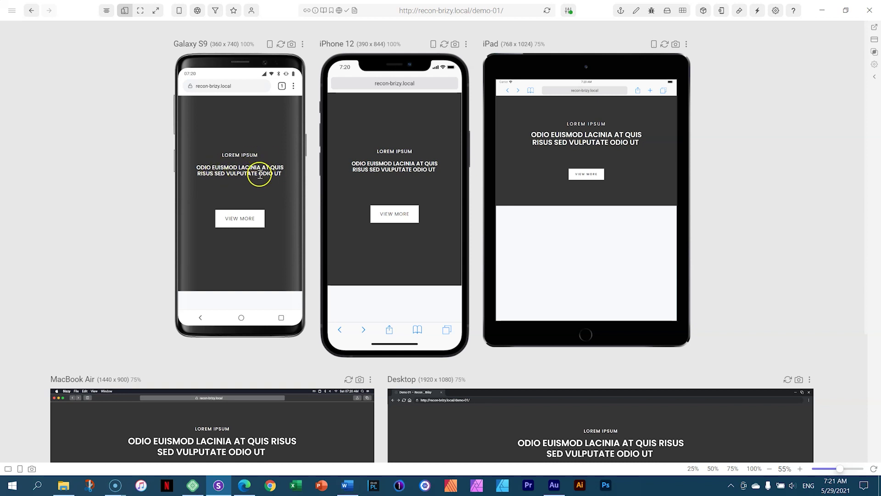
Return to the Brizy editor in the browser and increase the "ODIO EUISMOD" heading's mobile font size to 23.
click(244, 485)
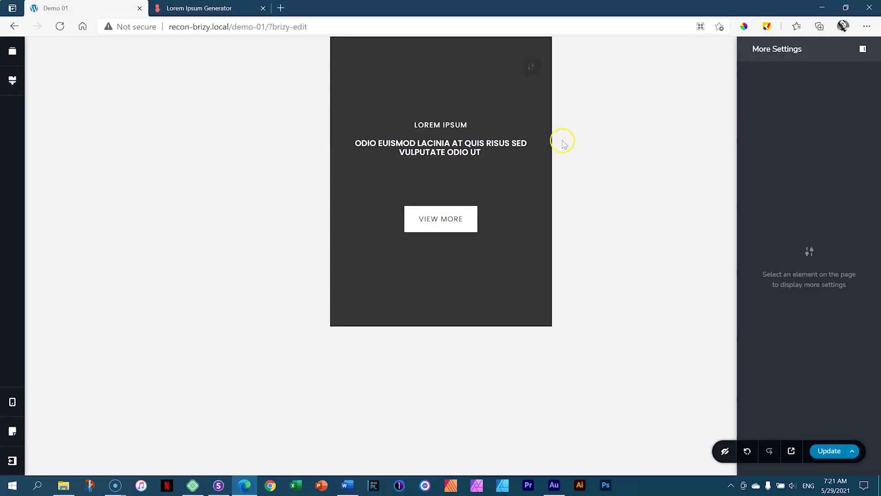
click(466, 142)
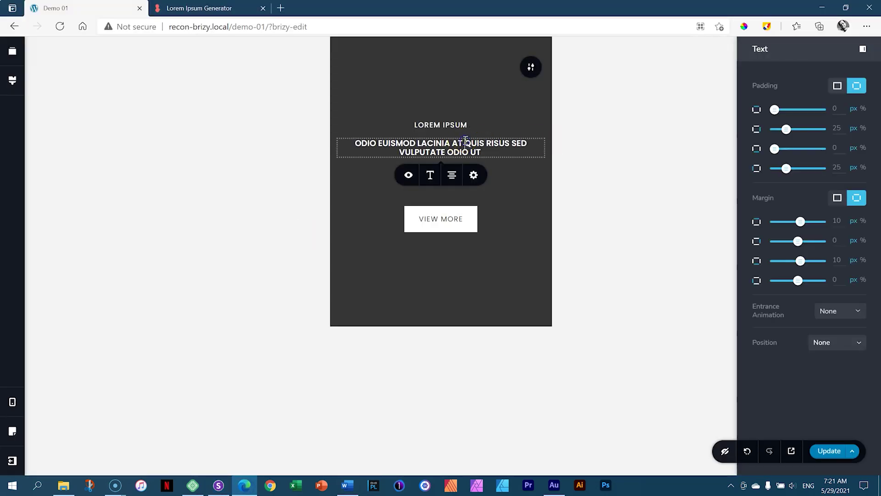
click(430, 175)
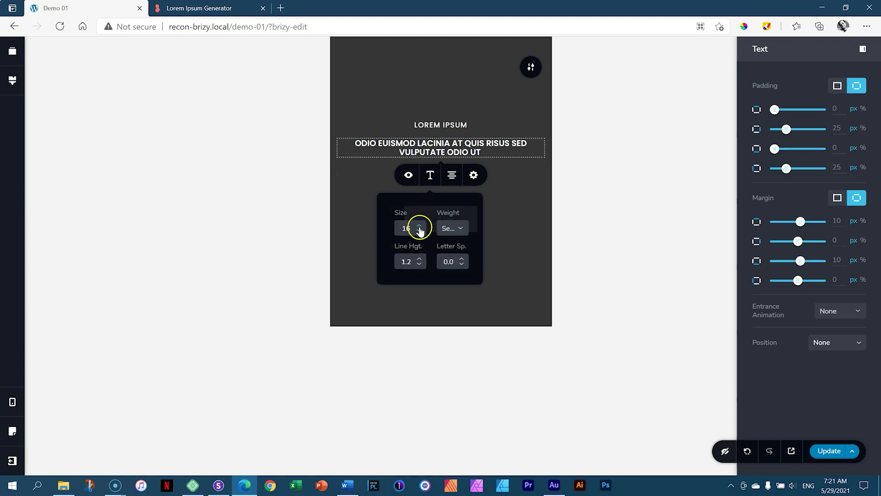
click(419, 226)
click(419, 226)
click(419, 226)
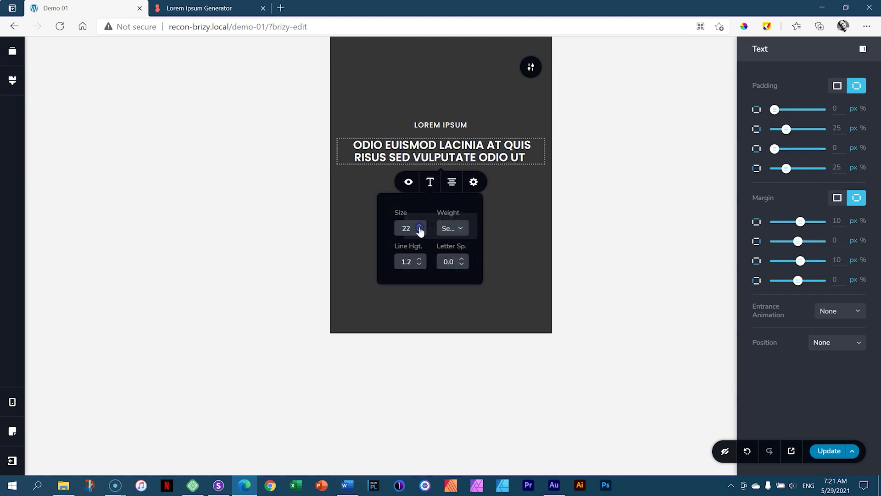
click(419, 226)
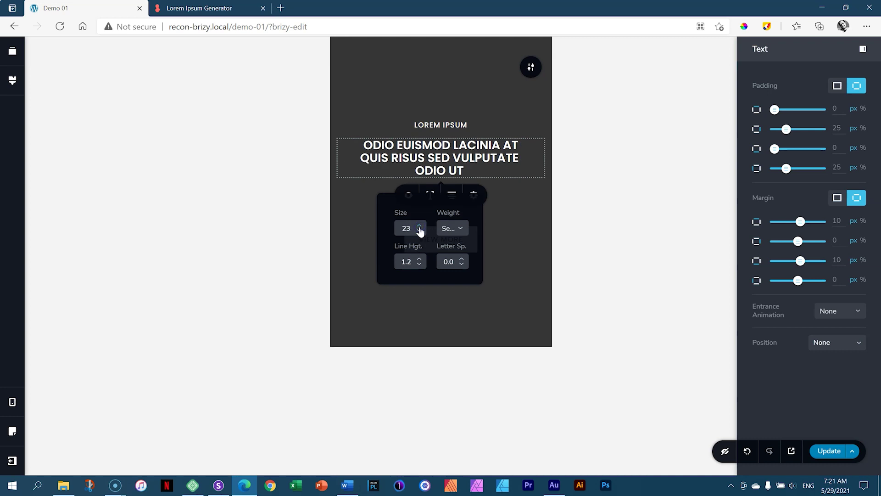
Set the mobile heading's font size to 24 and reload the updated page in the device preview app.
click(420, 225)
click(833, 451)
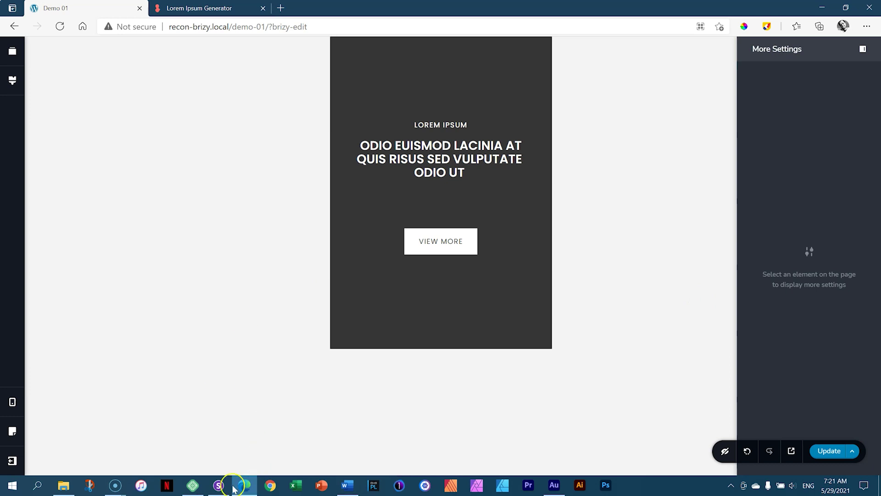
click(218, 485)
click(548, 10)
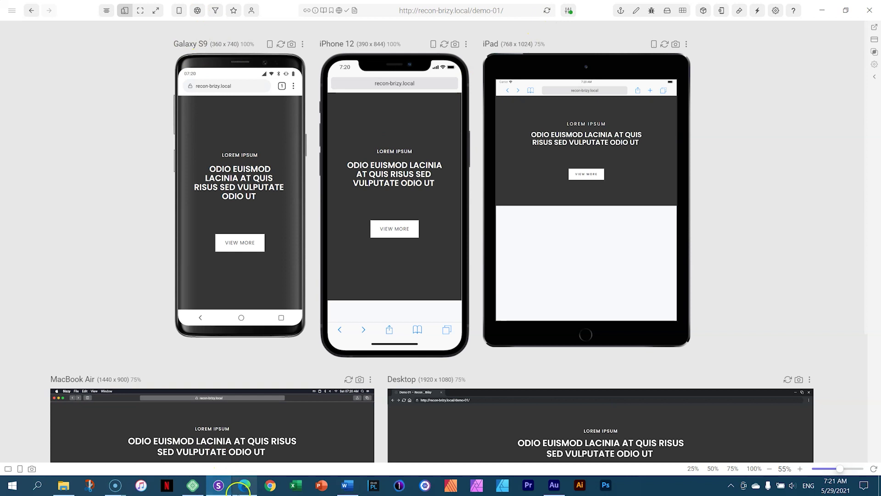
Return to the Brizy editor, reduce the mobile heading's font size to 22, and reload the updated page in the device preview.
click(244, 485)
click(432, 147)
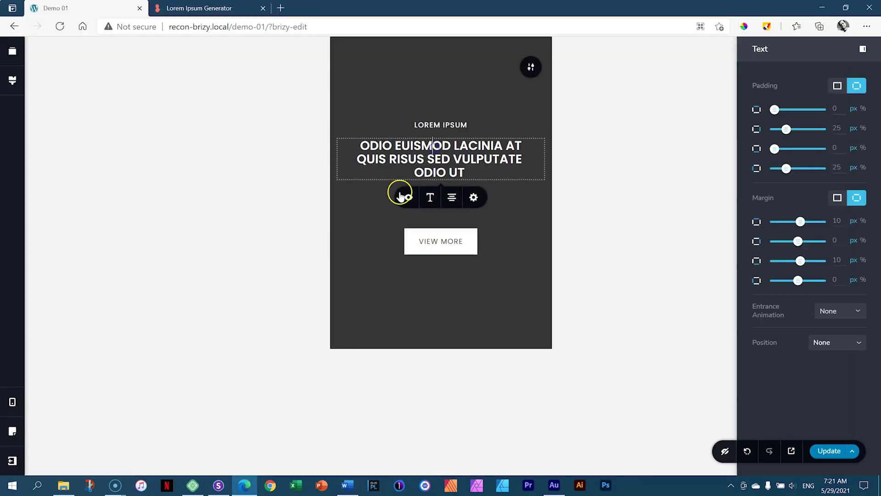
click(434, 198)
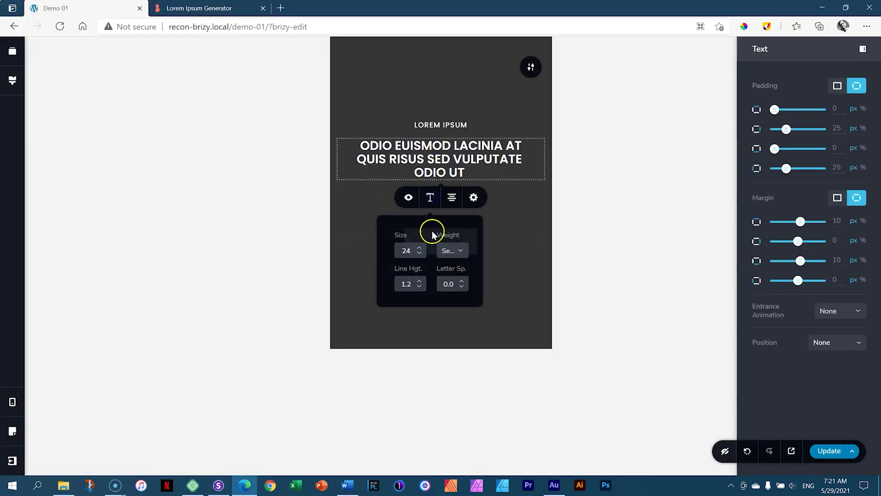
click(419, 253)
click(419, 254)
click(830, 450)
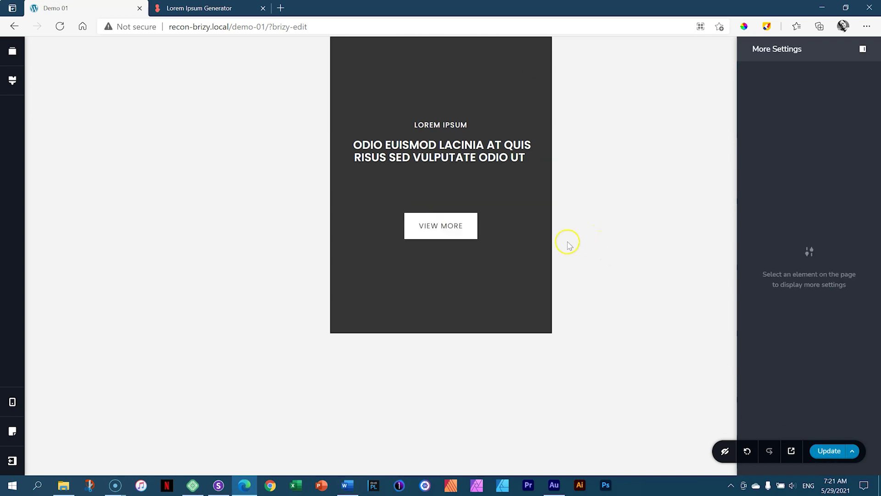
click(218, 484)
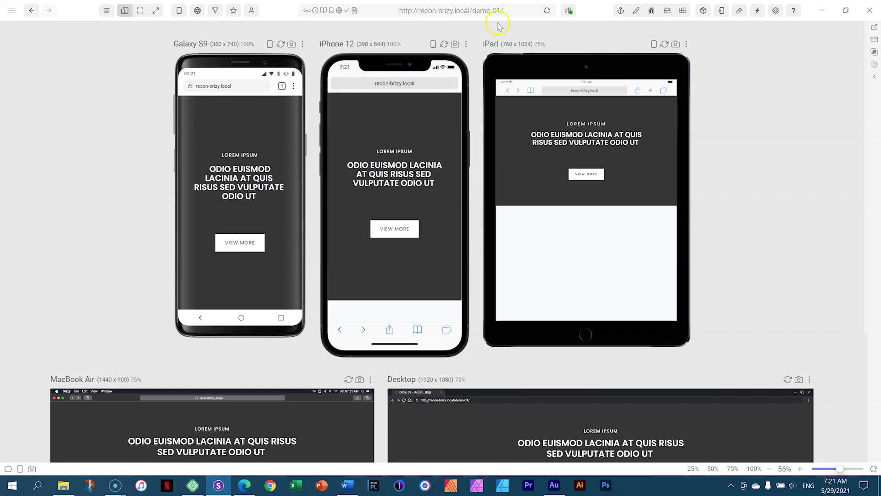
click(547, 11)
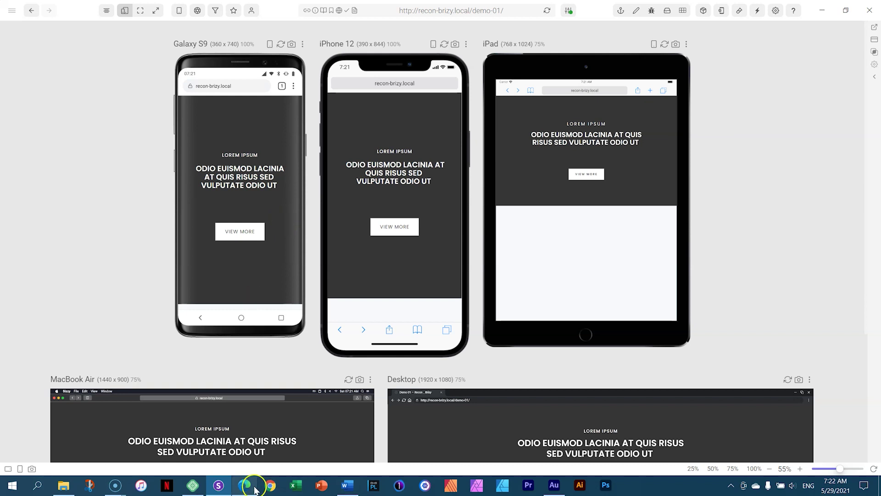
Shrink the block's top and bottom padding in mobile view and reload the updated page in the device preview.
mouse_move(244, 484)
click(251, 425)
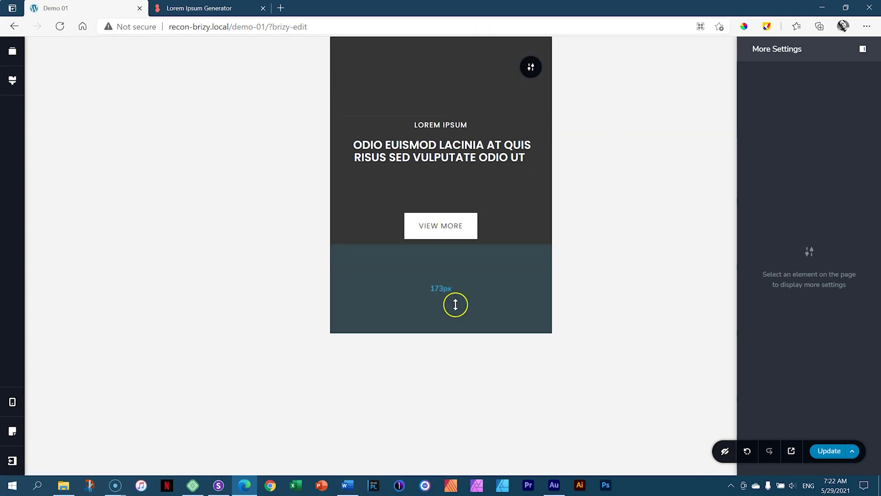
drag(455, 305, 457, 228)
drag(473, 94, 470, 28)
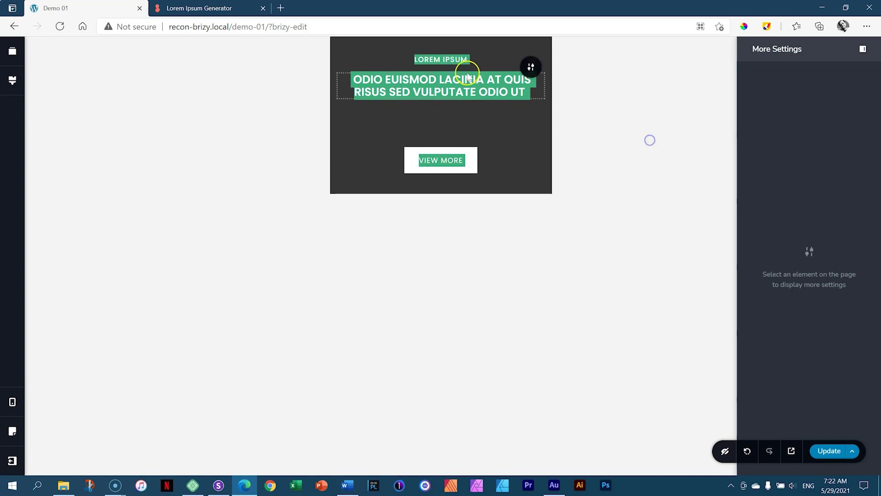
click(498, 140)
click(590, 170)
click(828, 451)
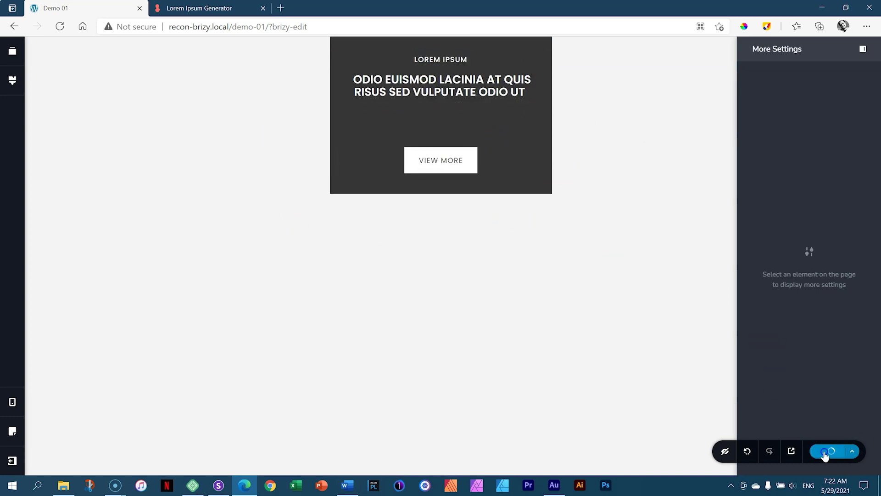
click(218, 484)
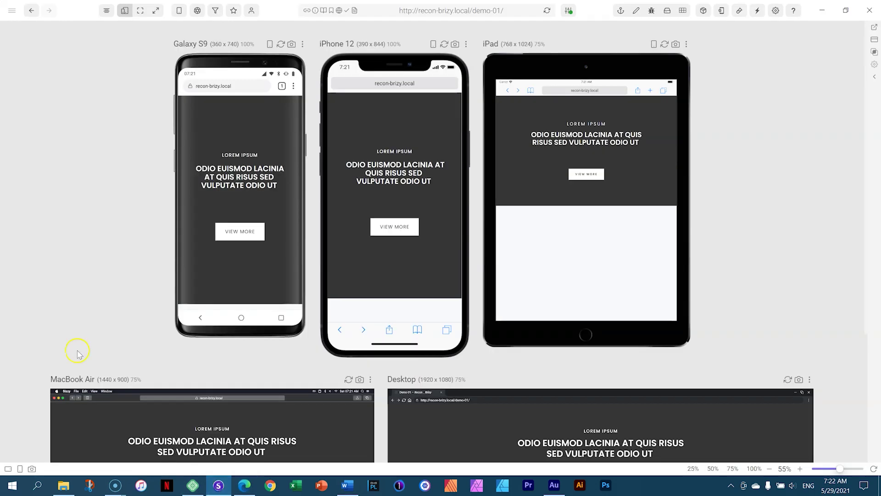
click(547, 10)
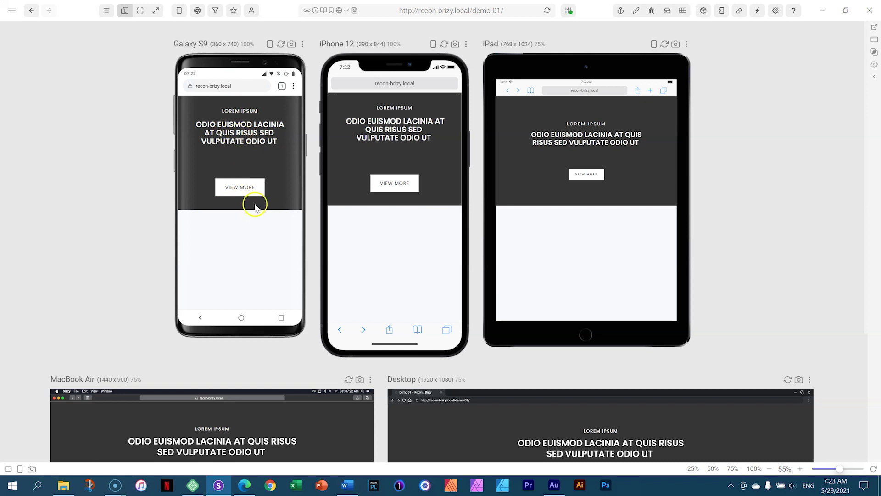
Back in the Brizy editor, enlarge the block's top and bottom padding in mobile view and update the page.
click(242, 490)
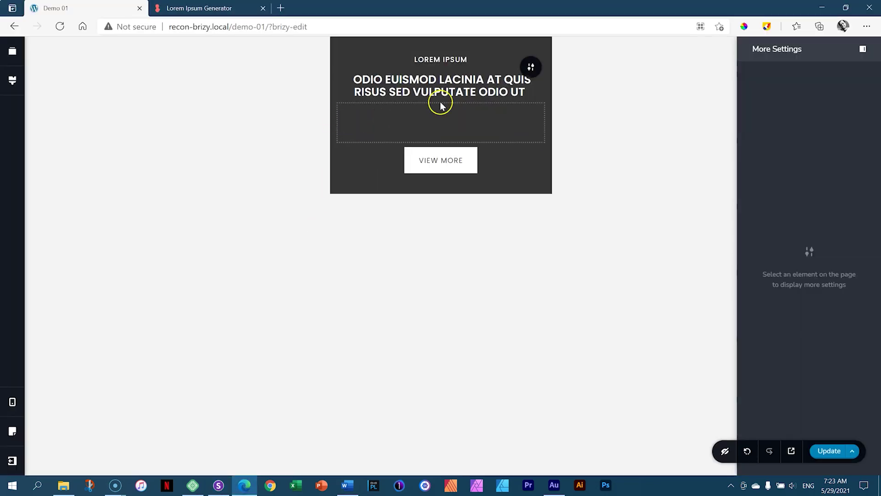
drag(459, 43, 461, 93)
drag(480, 241, 496, 334)
drag(476, 47, 477, 73)
drag(482, 324, 482, 321)
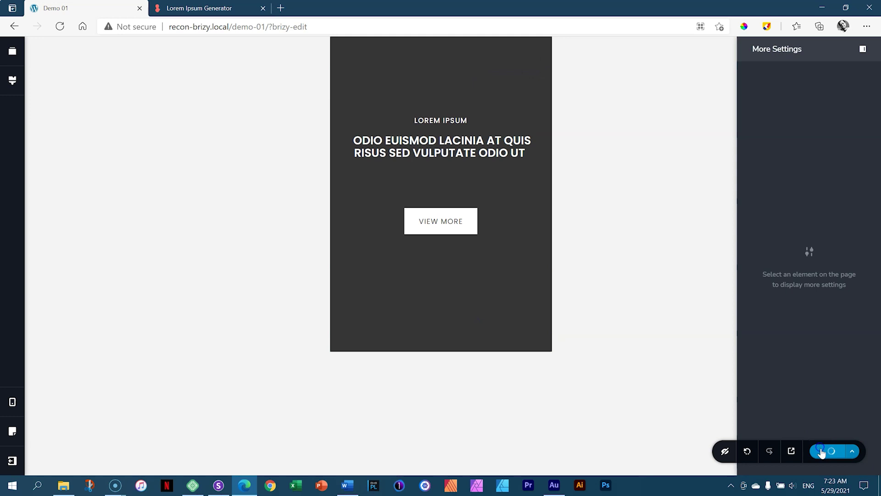
Reload the page in the device preview and examine its layout on the phone, tablet, laptop and desktop frames.
click(194, 487)
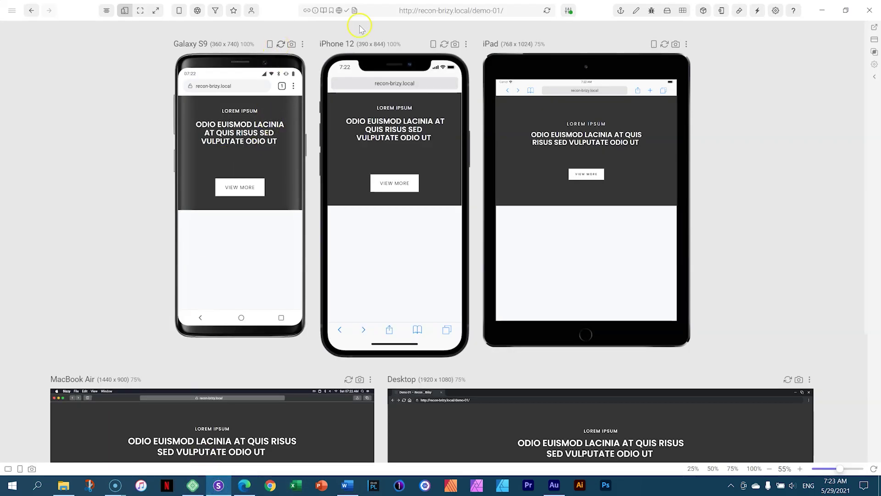
click(549, 11)
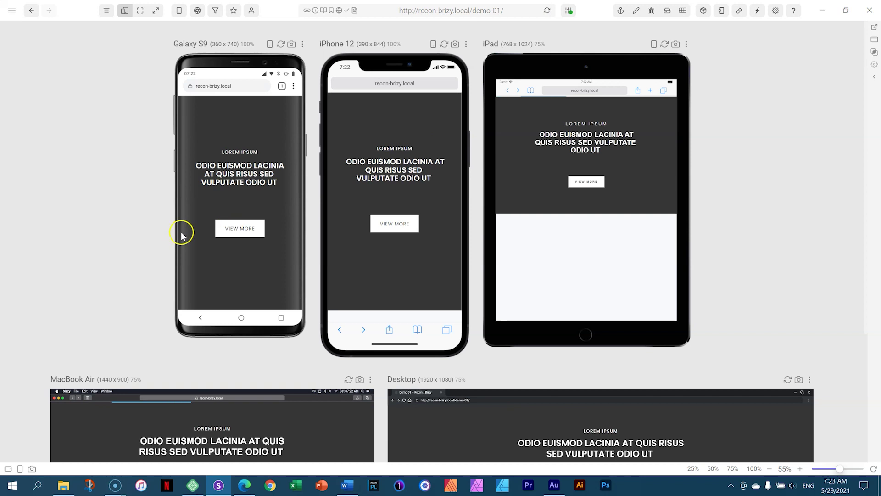
drag(277, 143, 277, 181)
click(697, 149)
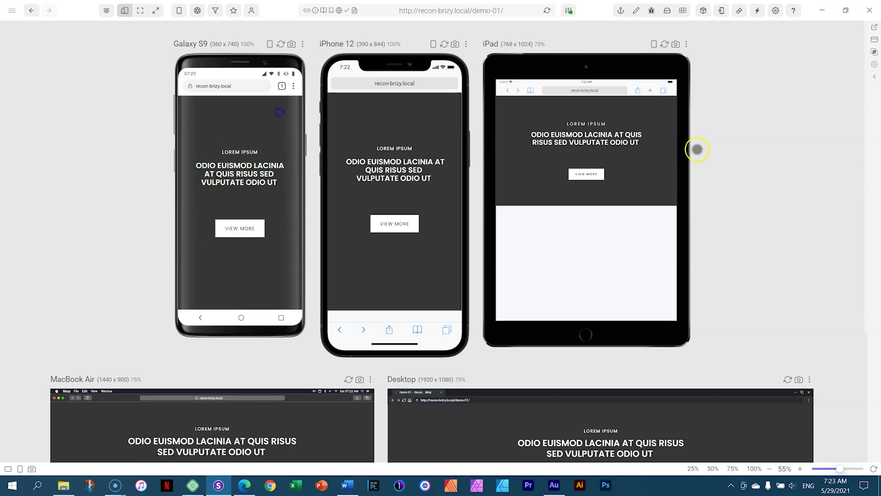
scroll(819, 166, down, 4)
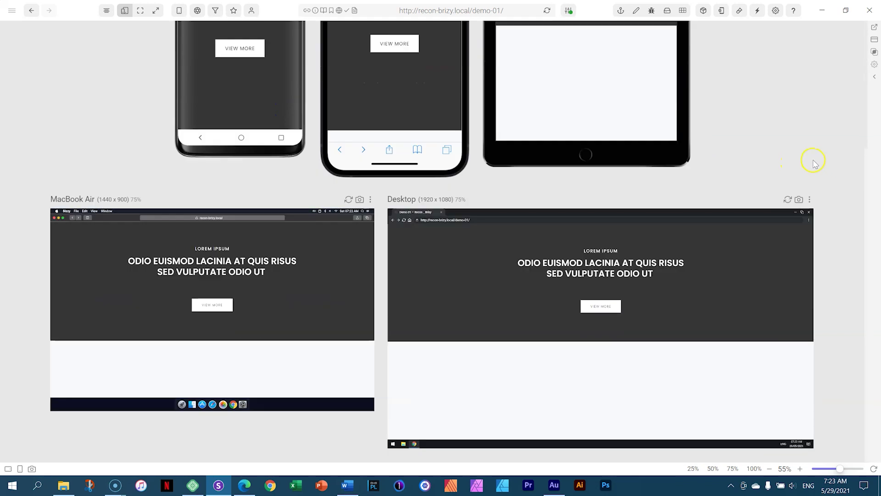
scroll(814, 163, up, 4)
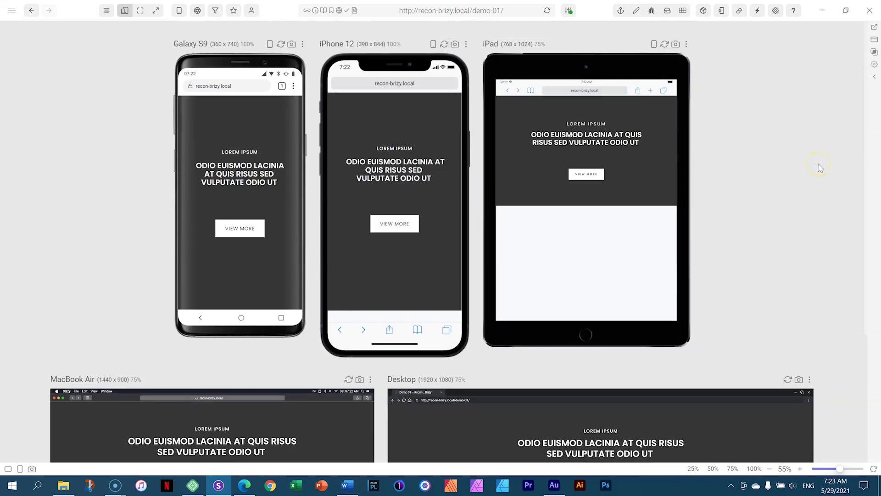
scroll(821, 169, down, 4)
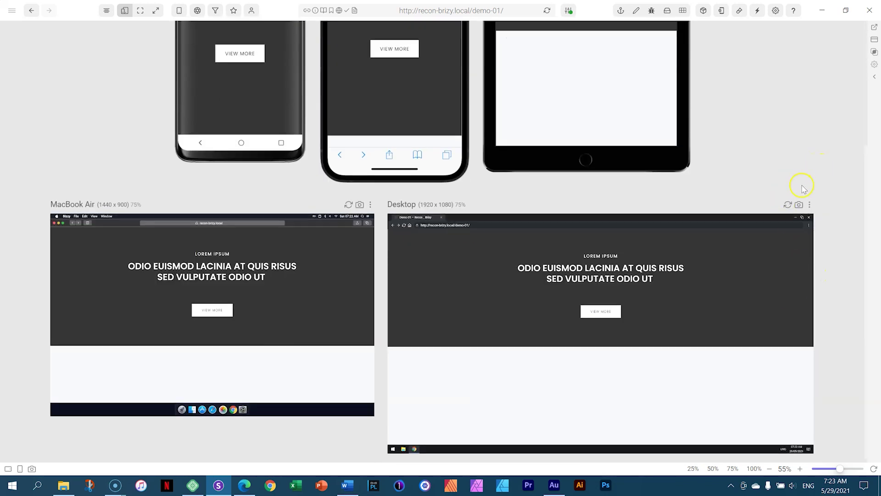
scroll(803, 183, up, 4)
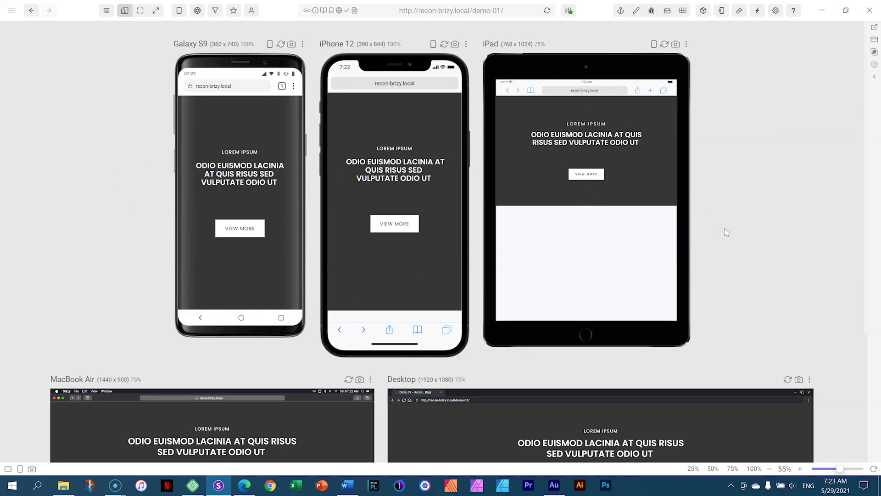
Return to the Brizy editor and switch the page to desktop view.
click(244, 485)
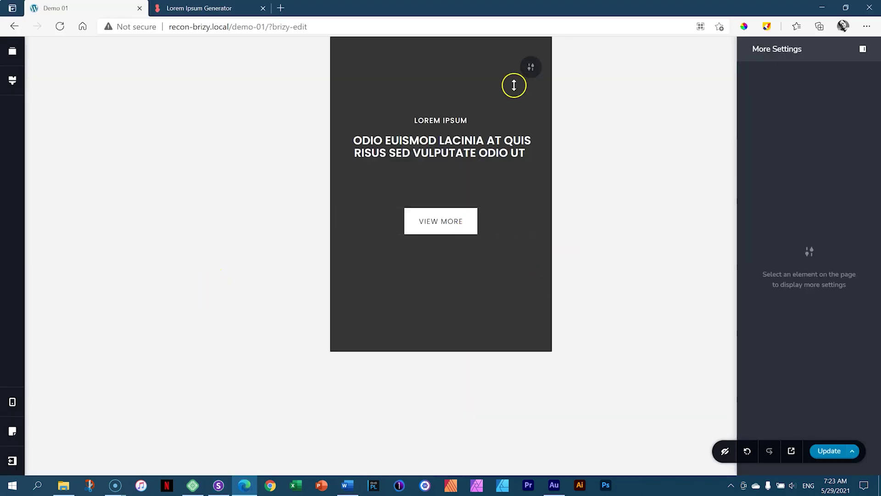
click(10, 404)
click(51, 363)
click(76, 366)
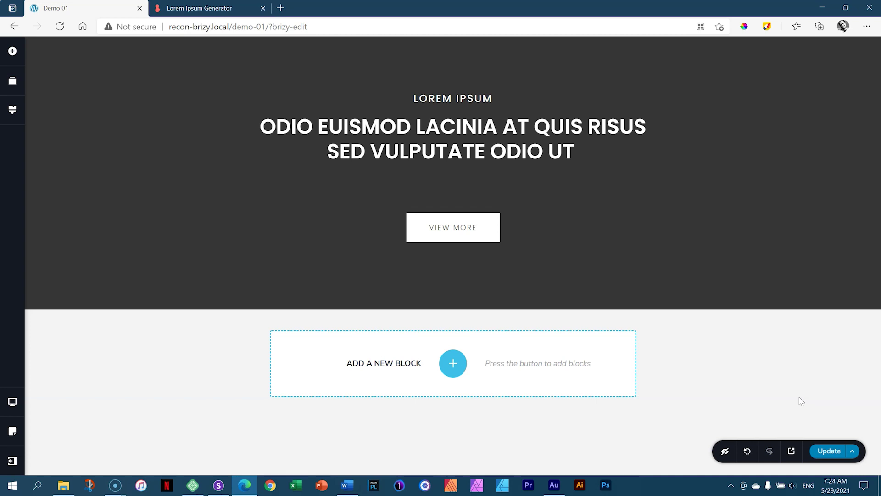
Duplicate the dark "LOREM IPSUM" block.
mouse_move(865, 211)
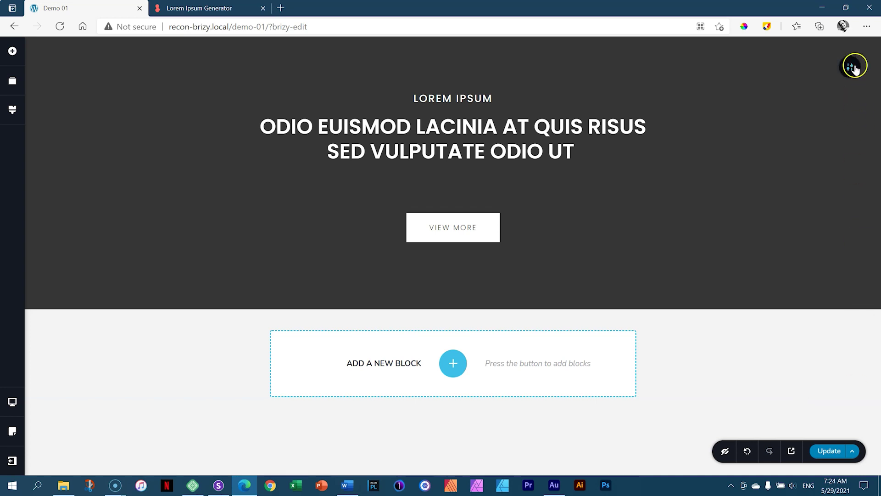
mouse_move(855, 69)
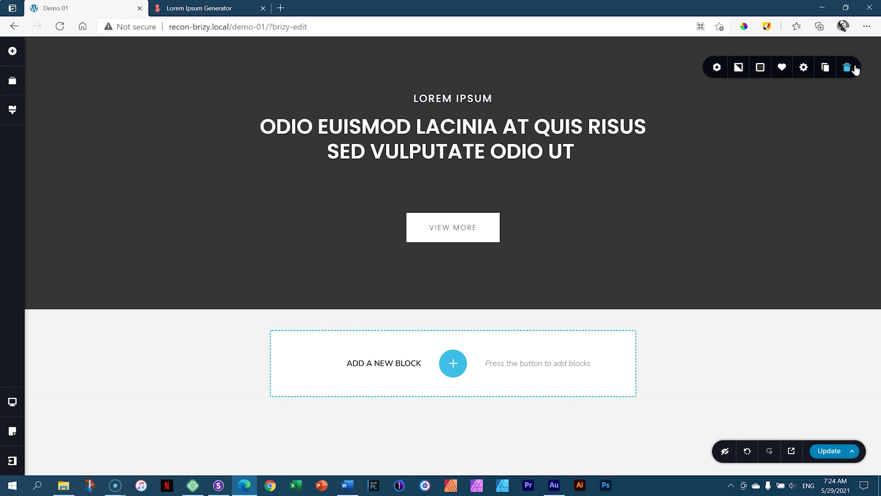
click(828, 73)
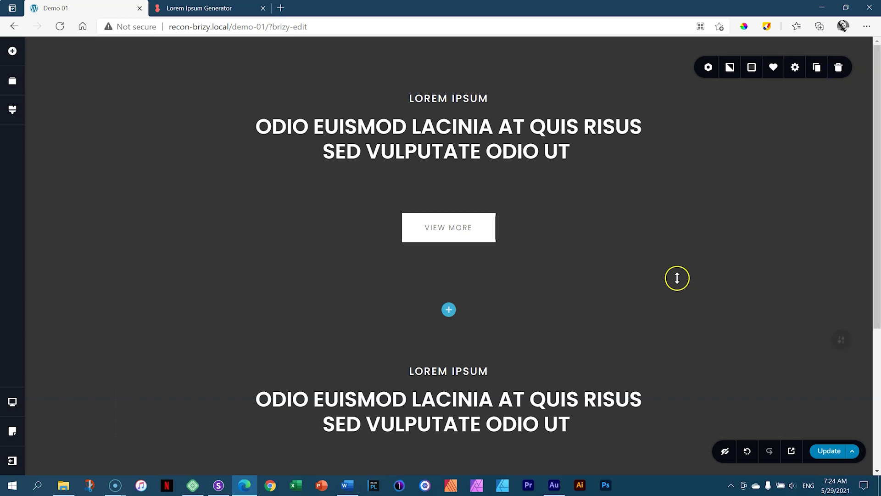
Insert a blank "Create your own" block between the two dark blocks.
scroll(677, 278, down, 5)
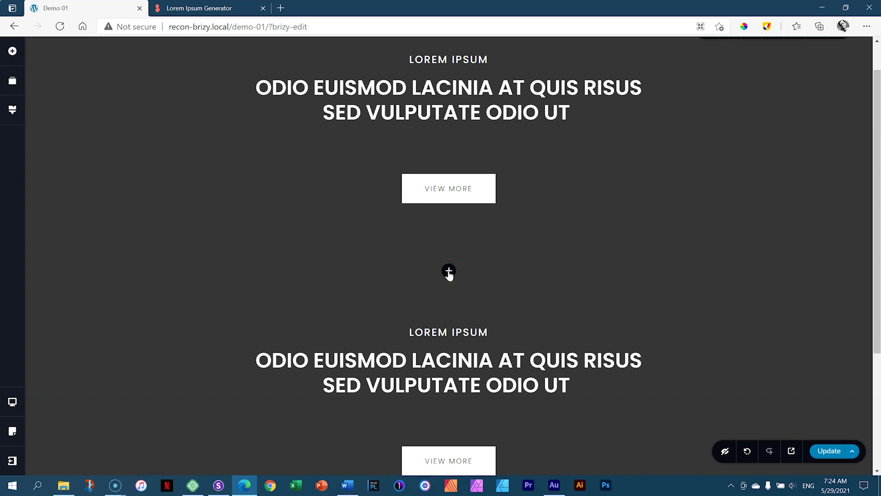
click(448, 272)
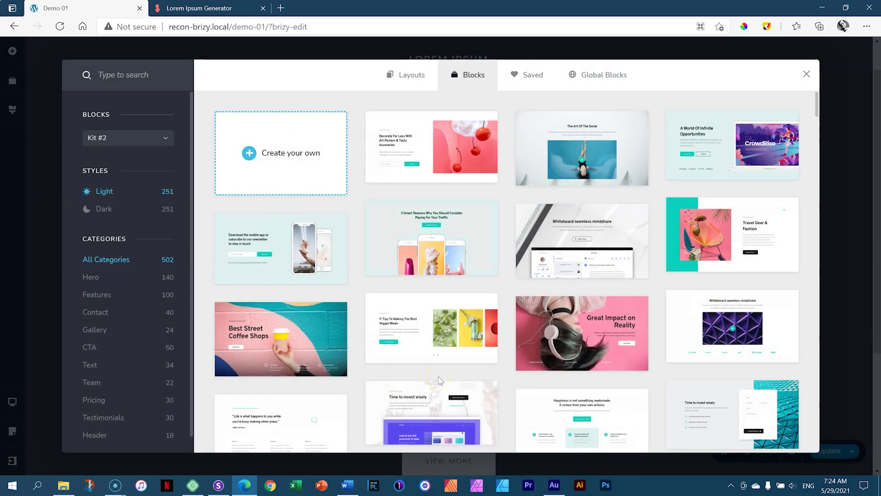
click(288, 155)
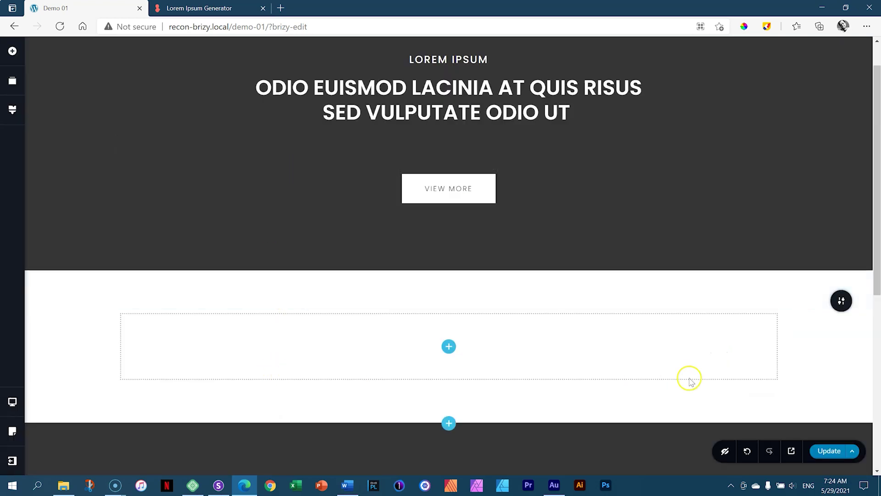
Set the "LOREM IPSUM" text color in the duplicated dark block to #363636.
scroll(696, 274, down, 4)
scroll(694, 273, up, 5)
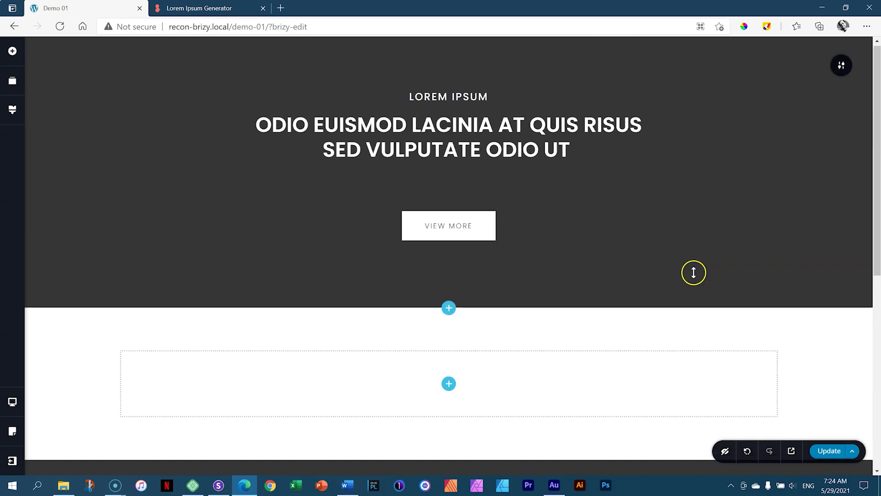
scroll(689, 369, down, 6)
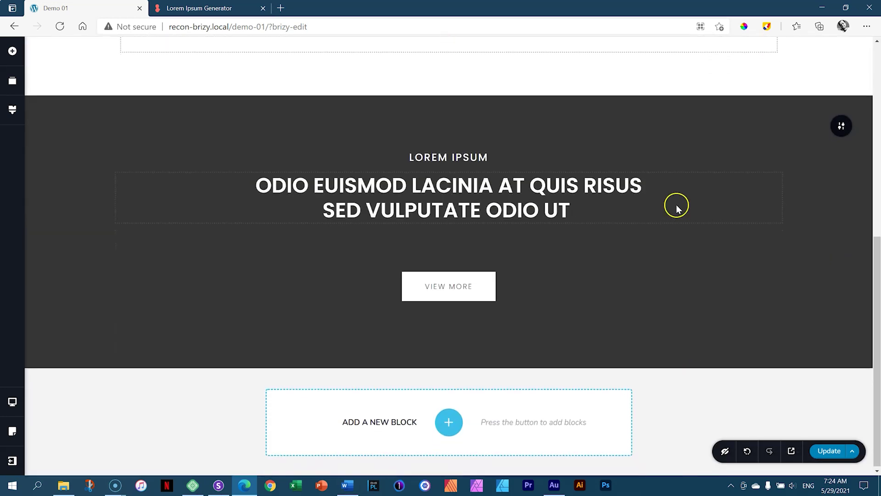
scroll(670, 298, up, 3)
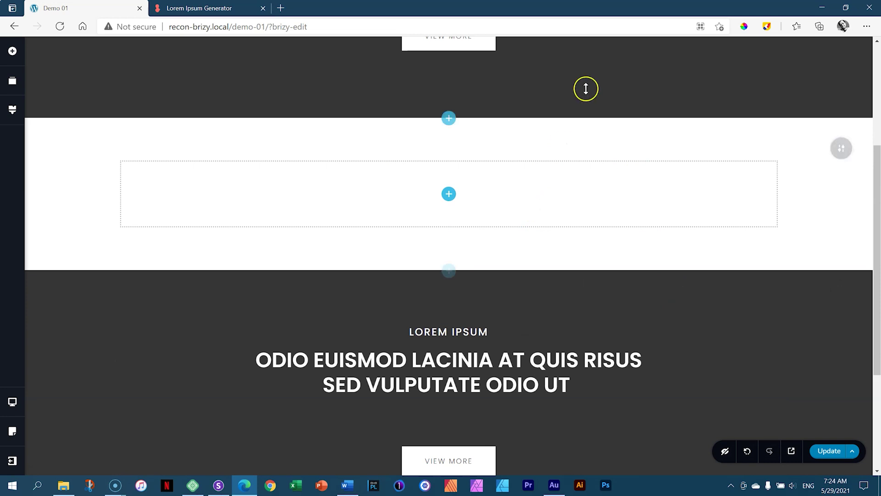
drag(877, 184, 878, 271)
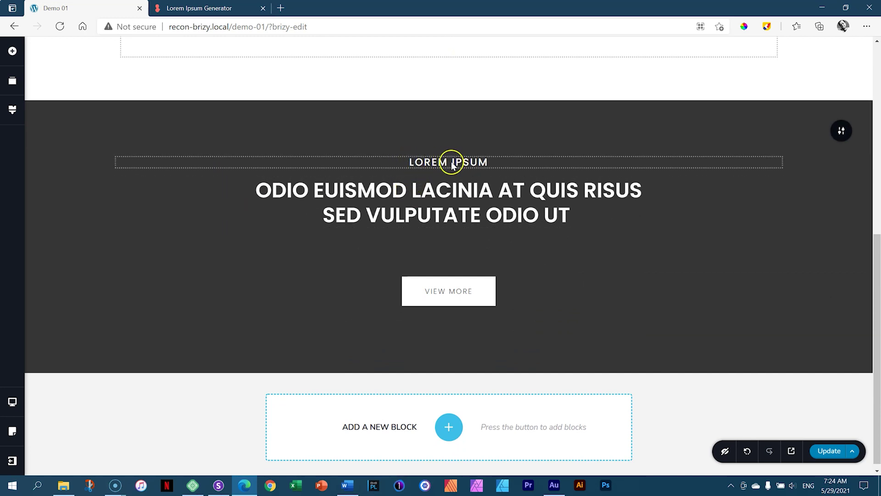
click(437, 161)
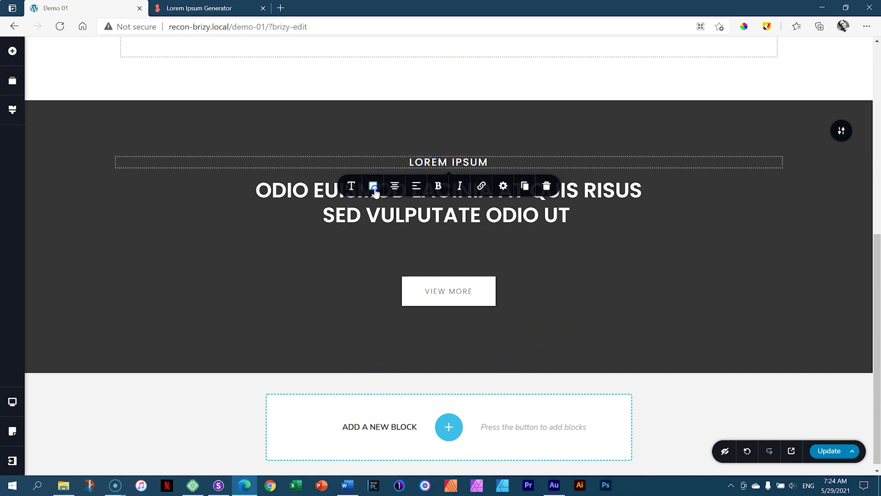
click(373, 185)
text(363636)
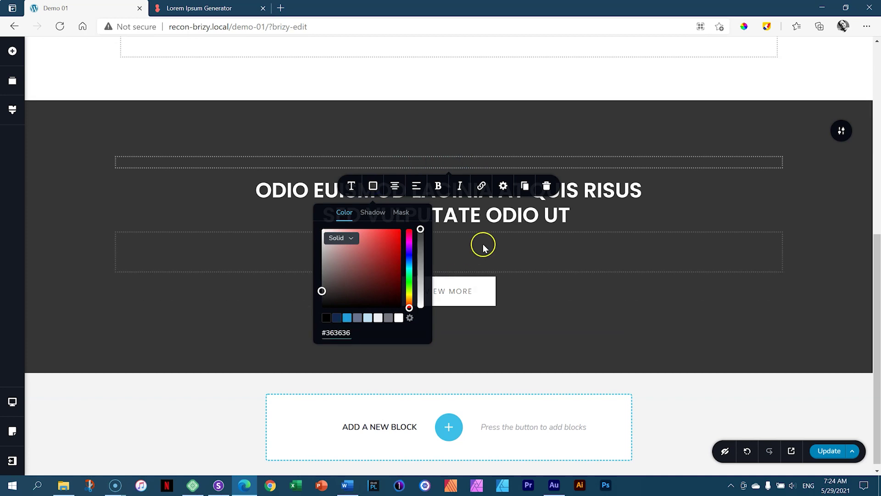
Set the "ODIO EUISMOD LACINIA" heading's text color in the duplicated dark block to #363636.
click(487, 215)
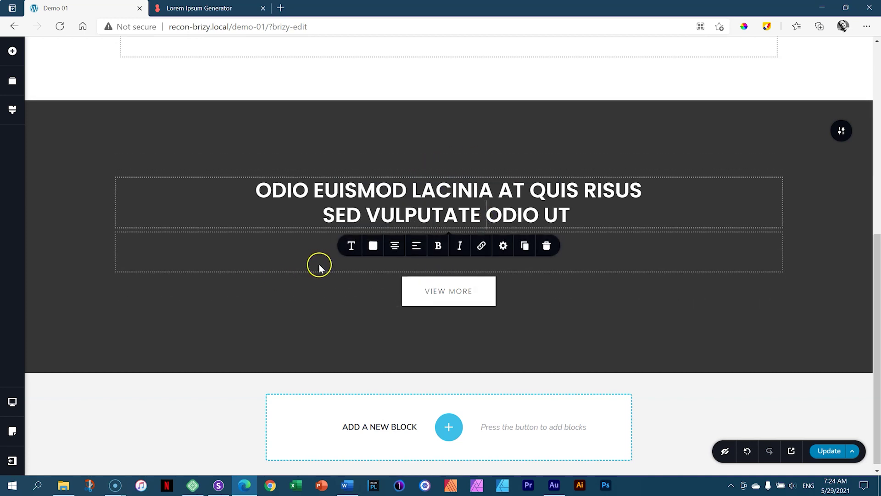
click(373, 246)
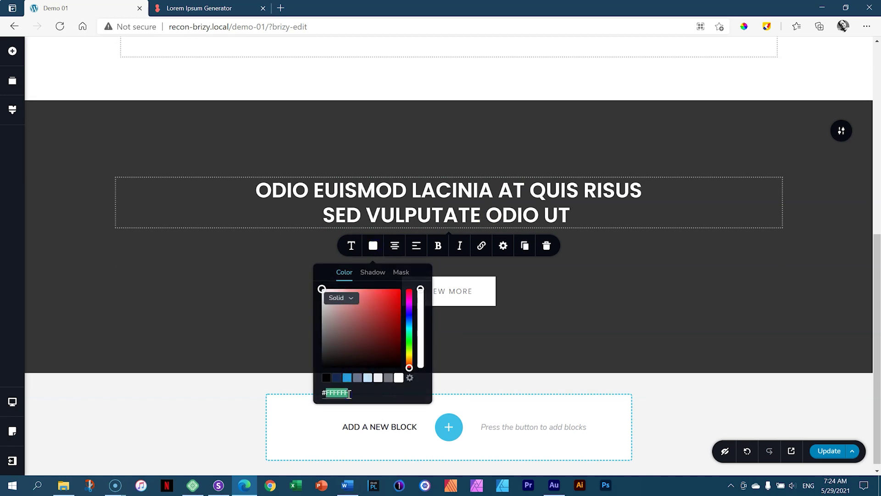
text(363636)
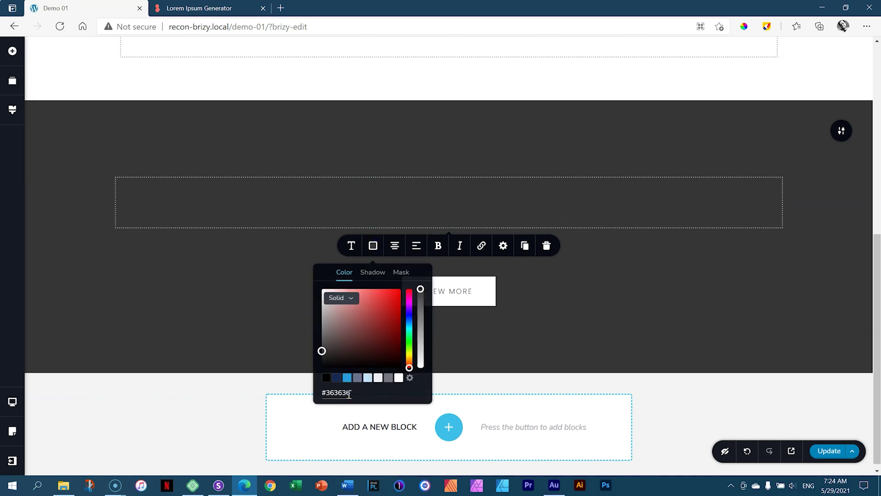
click(581, 221)
click(839, 239)
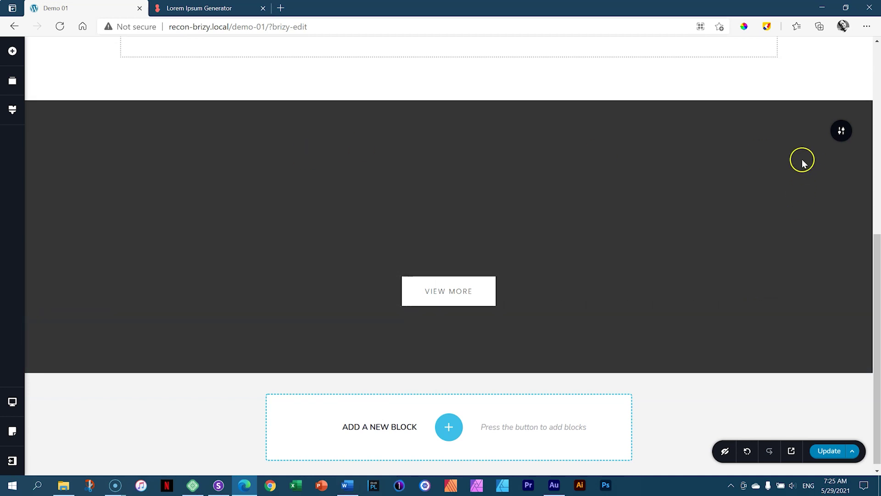
Change the duplicated block's overlay color to solid white, #FFFFFF.
click(843, 136)
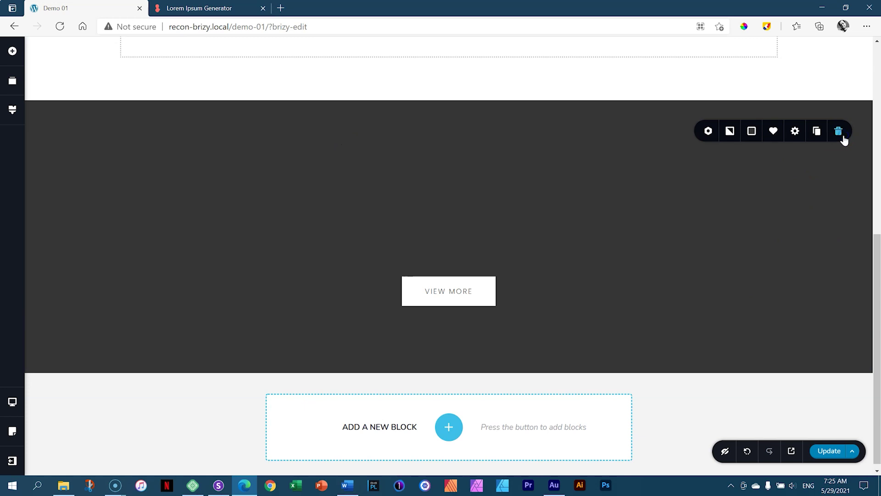
click(752, 133)
click(777, 263)
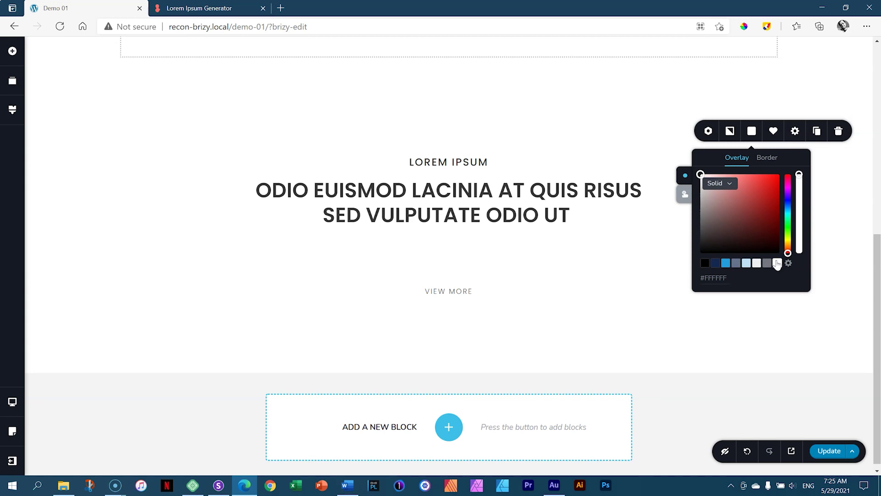
Give the white block a solid border of size 25 in color #363636.
click(774, 160)
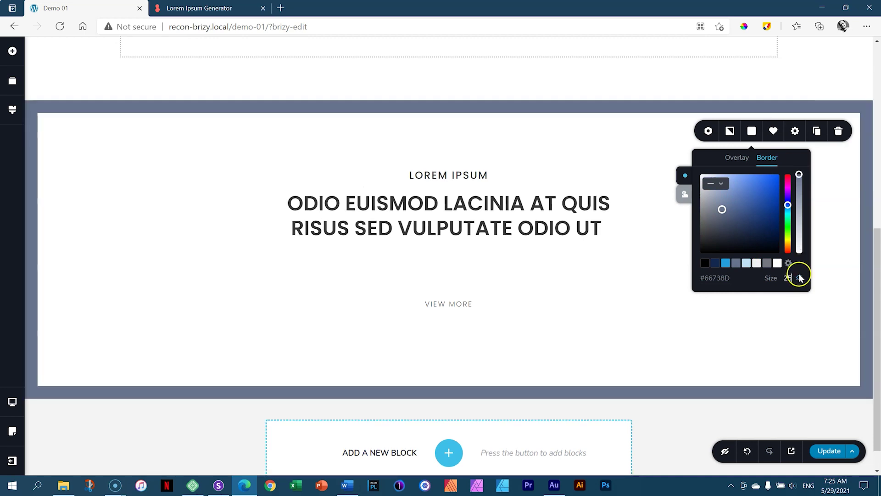
double_click(712, 278)
text(363636)
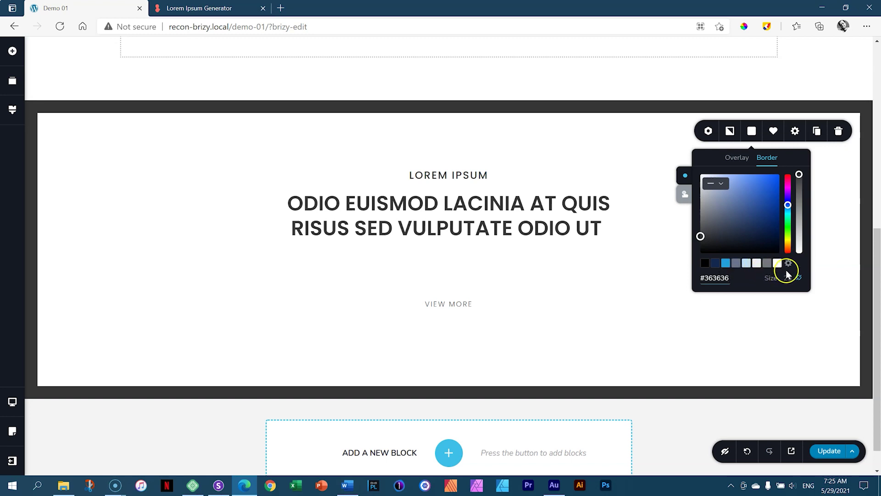
scroll(477, 270, down, 1)
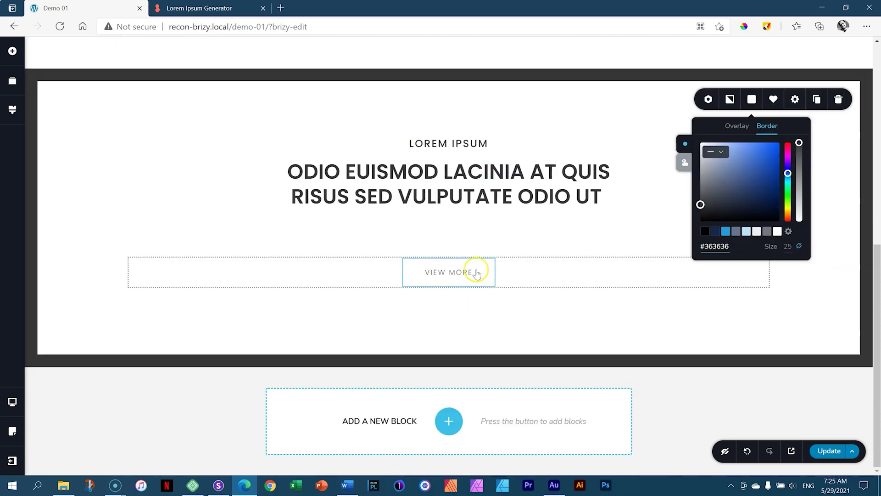
click(847, 184)
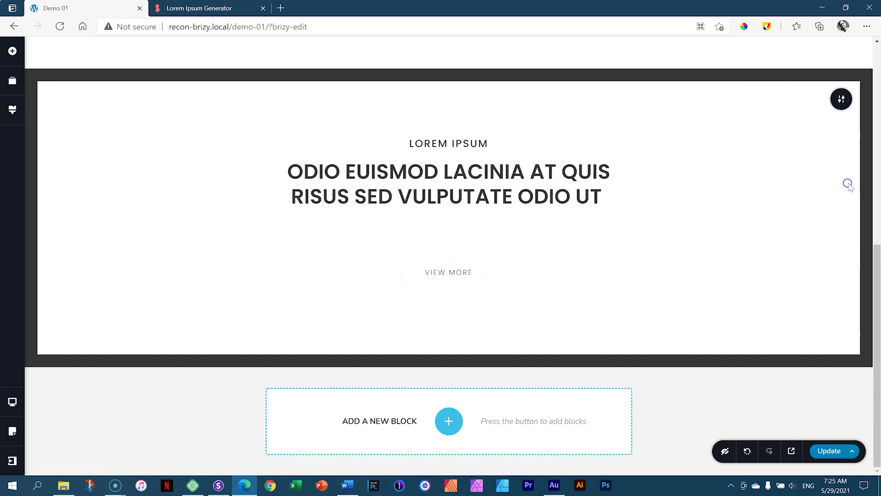
Switch the white block's "VIEW MORE" button to outline fill and set its normal border color to #363636.
click(450, 272)
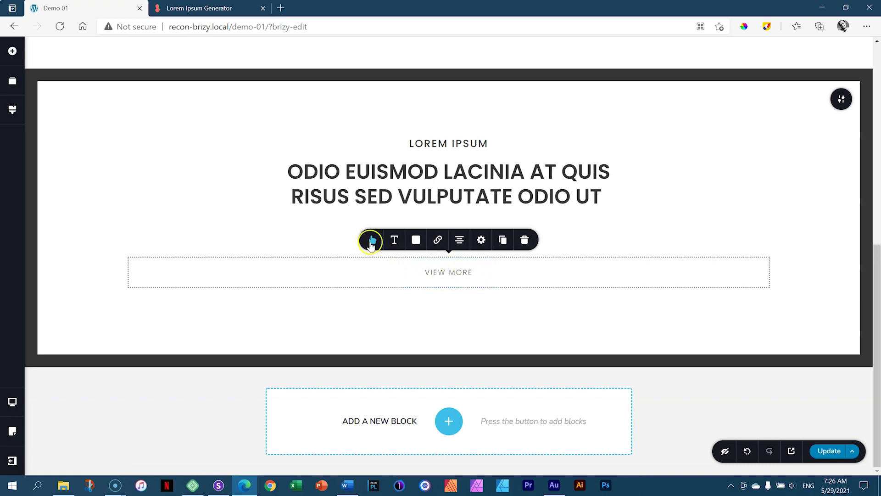
click(372, 243)
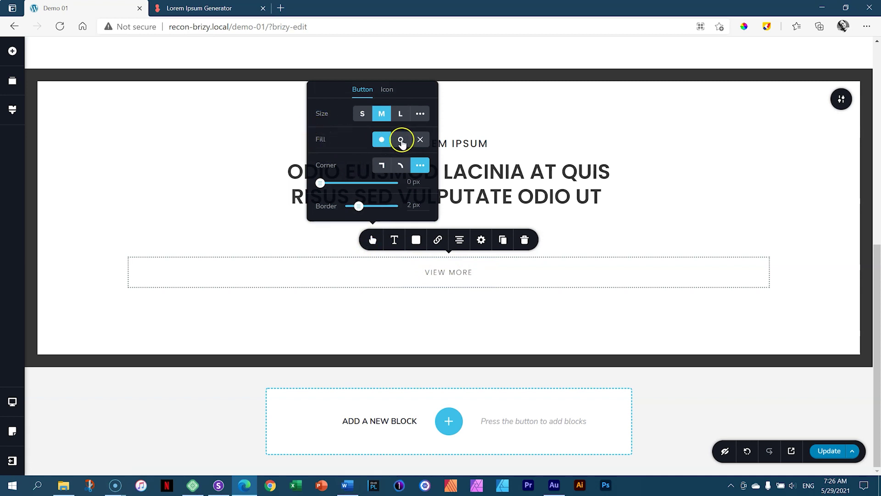
click(402, 140)
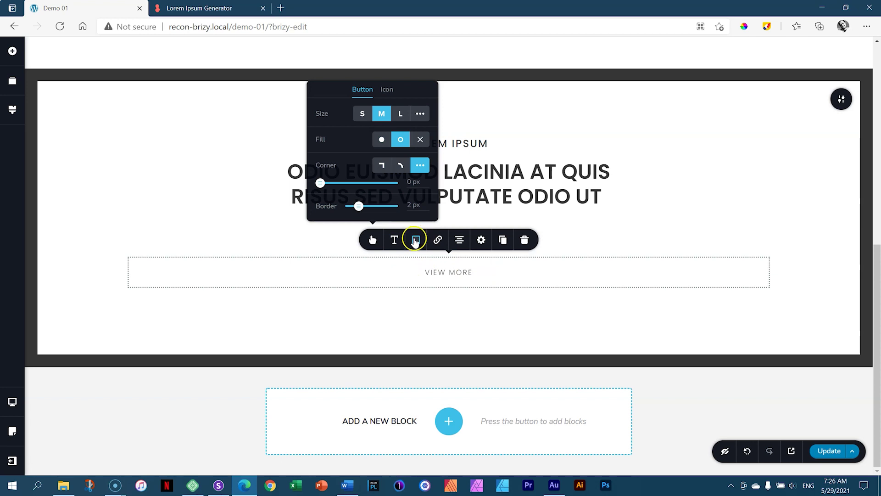
click(416, 241)
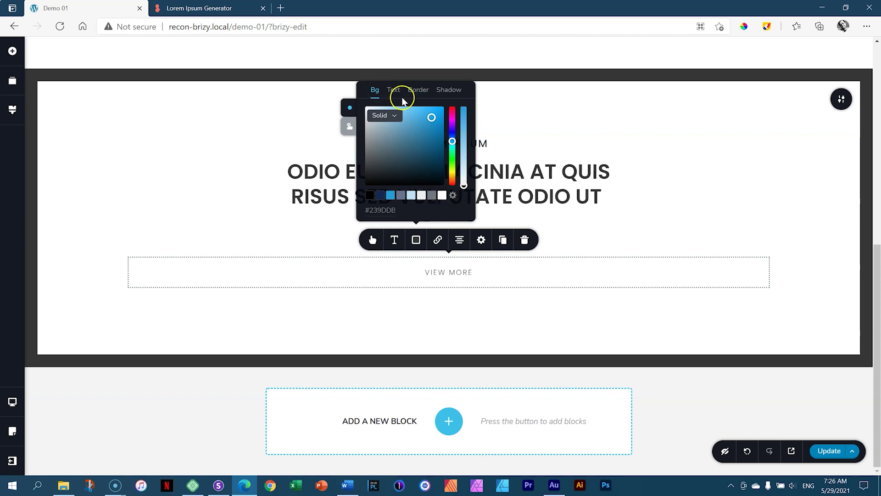
click(395, 92)
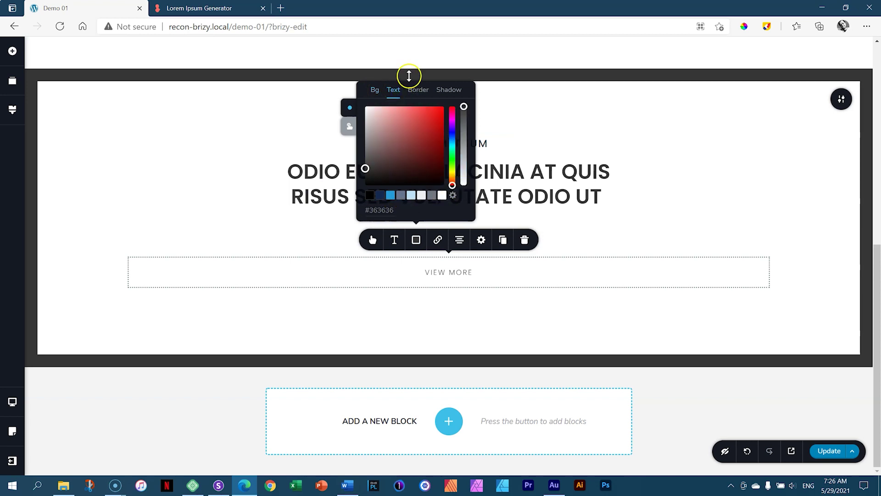
click(417, 95)
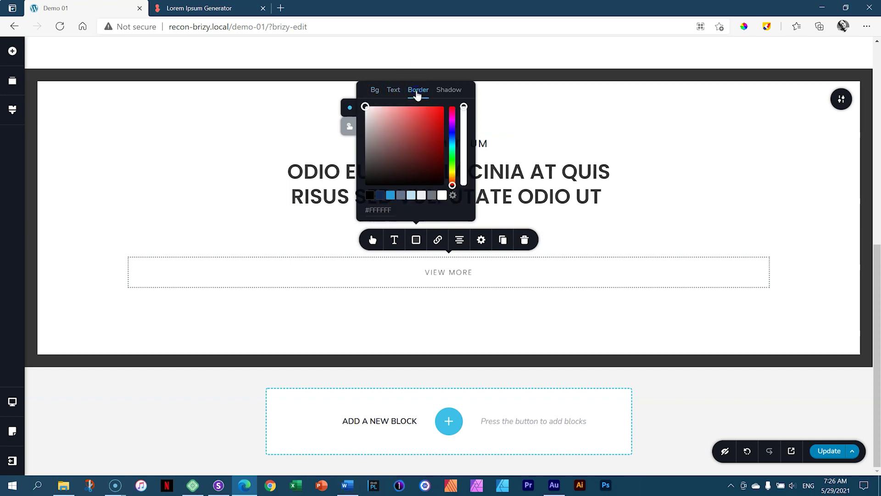
click(379, 210)
text(#363636)
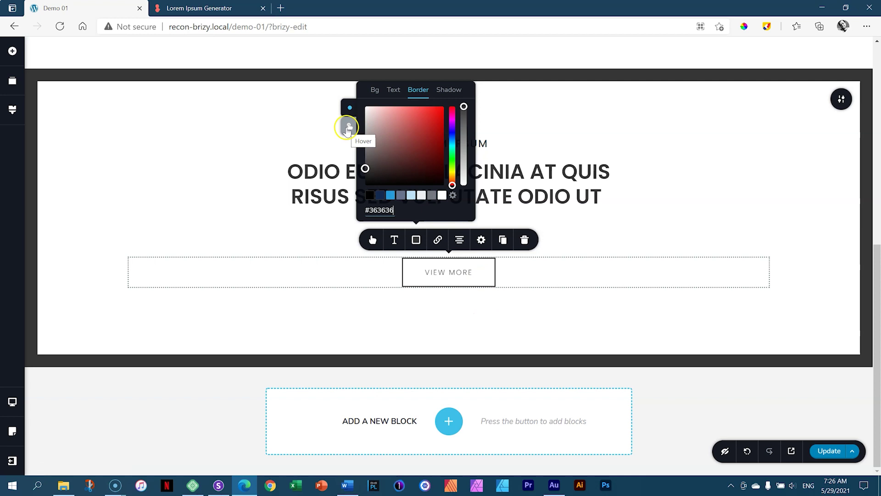
Set the "VIEW MORE" button's hover border color to #363636 and make it fully transparent.
click(349, 127)
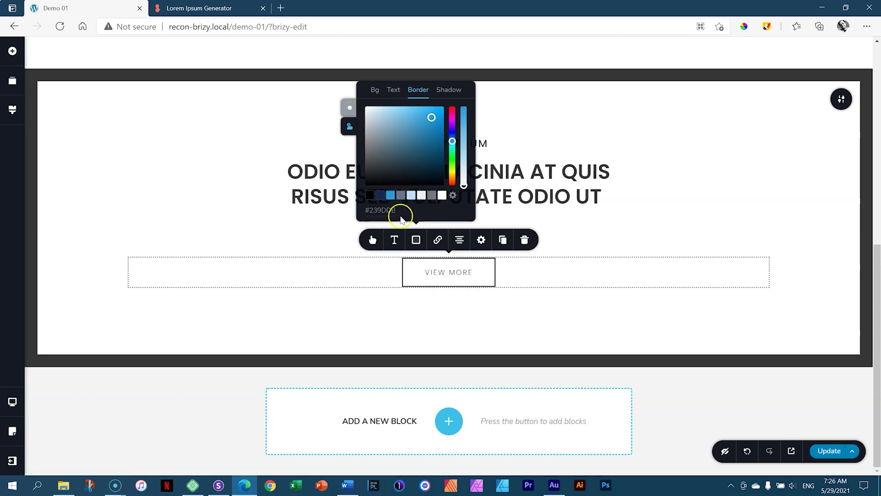
click(390, 211)
text(363636)
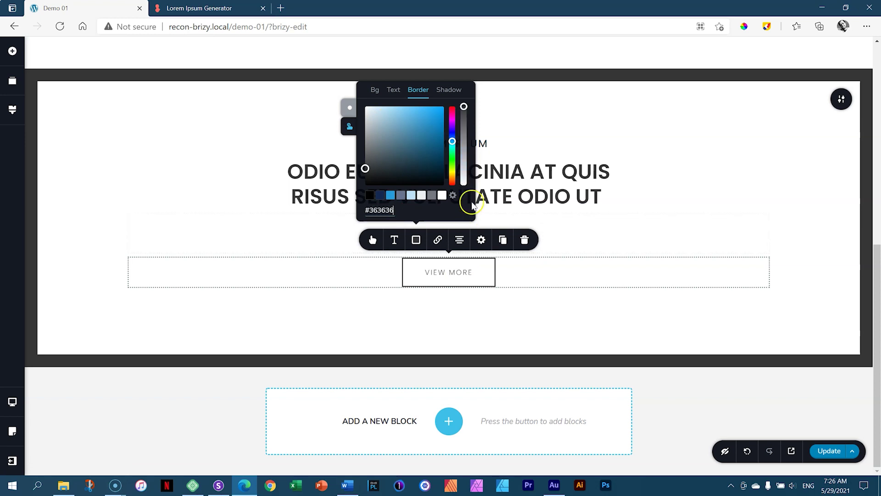
drag(463, 106, 464, 168)
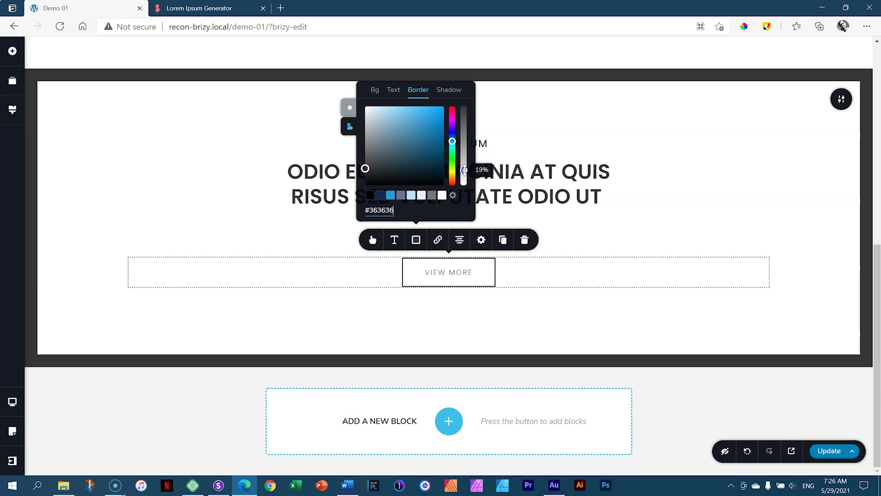
drag(464, 169, 465, 169)
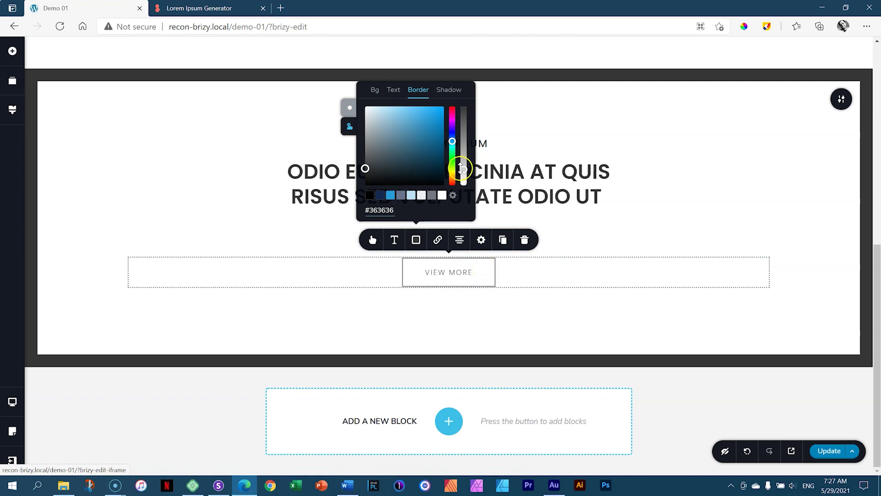
drag(464, 170, 464, 186)
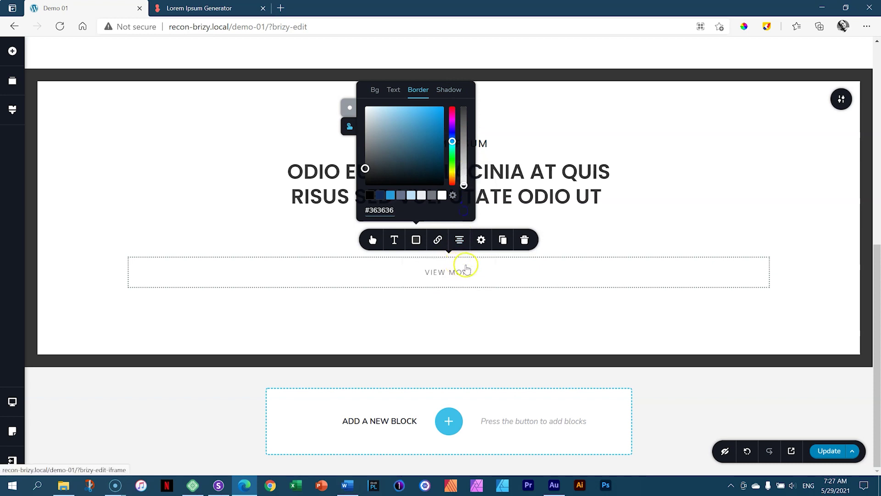
Set the "VIEW MORE" button's hover background color to #363636 at low opacity.
click(375, 91)
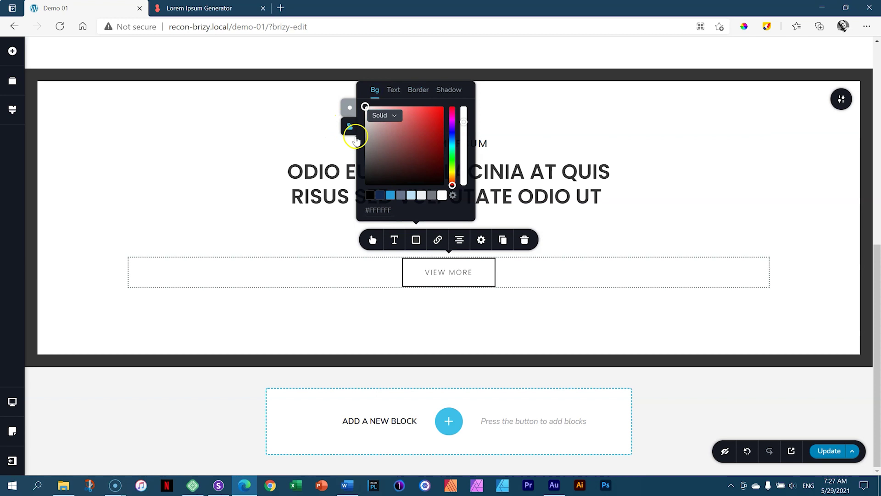
double_click(381, 211)
text(363636)
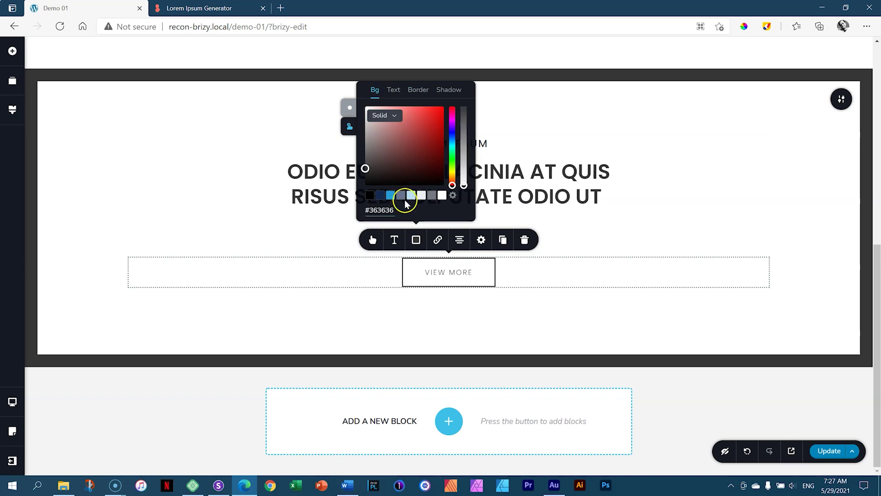
drag(462, 183, 464, 169)
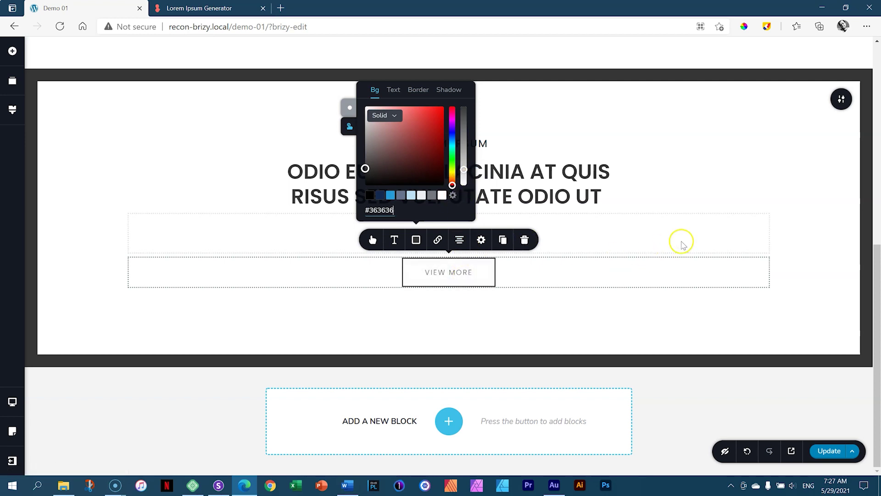
click(787, 235)
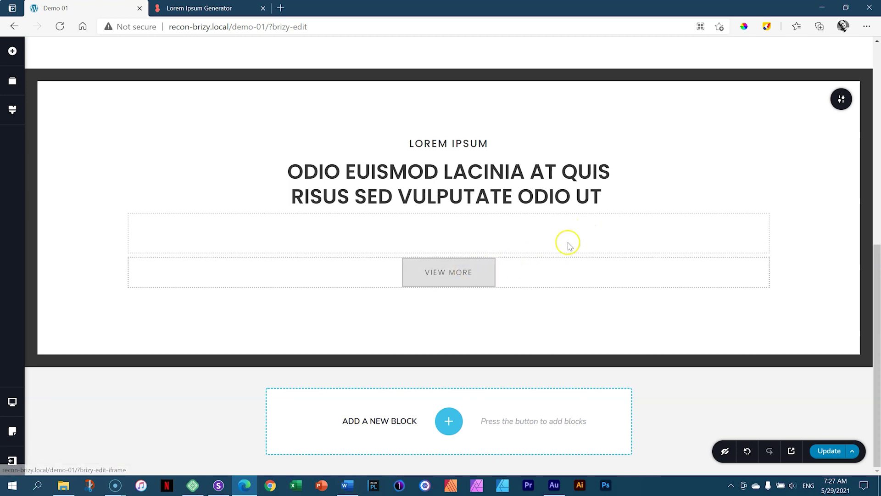
Set the "VIEW MORE" button's hover transition to 19 ms in its advanced settings.
click(464, 271)
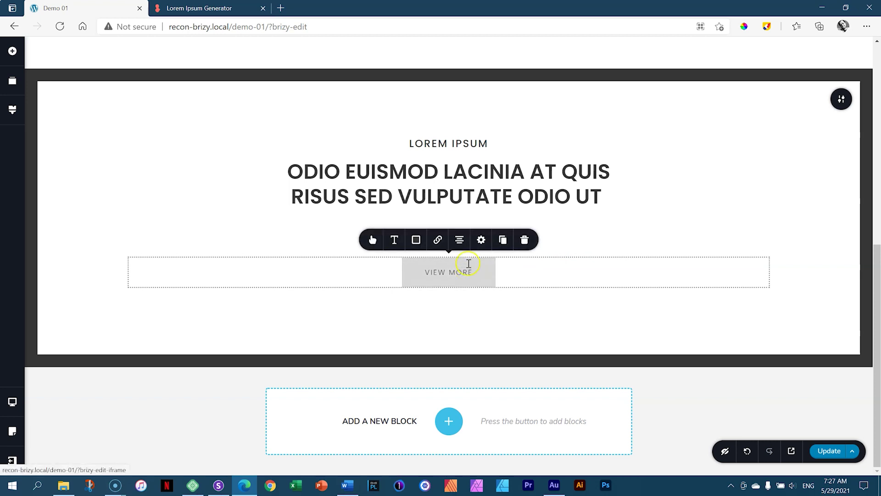
click(481, 240)
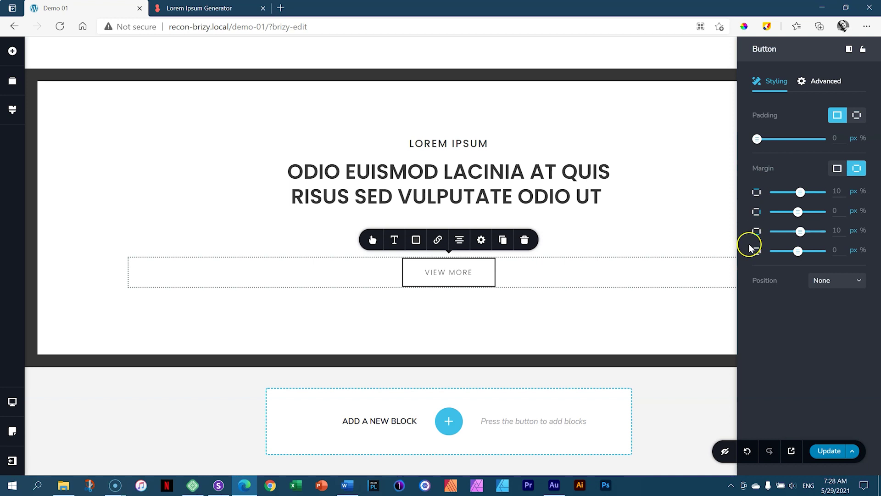
click(819, 84)
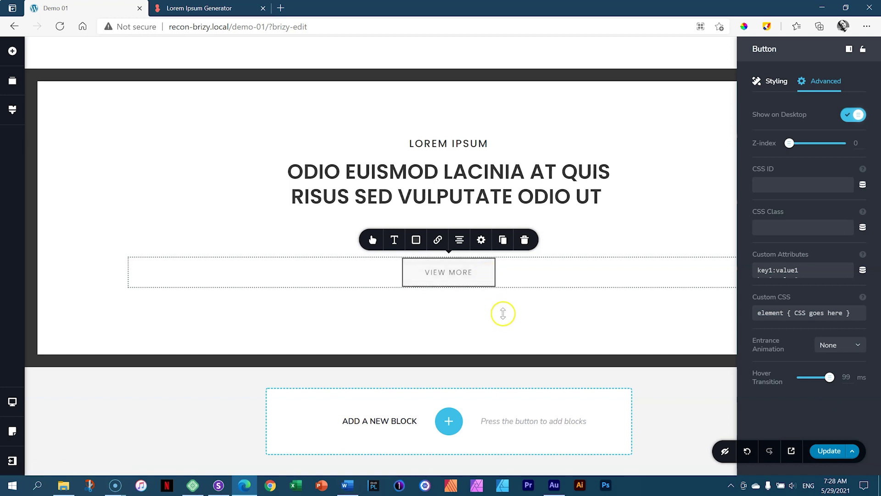
click(483, 274)
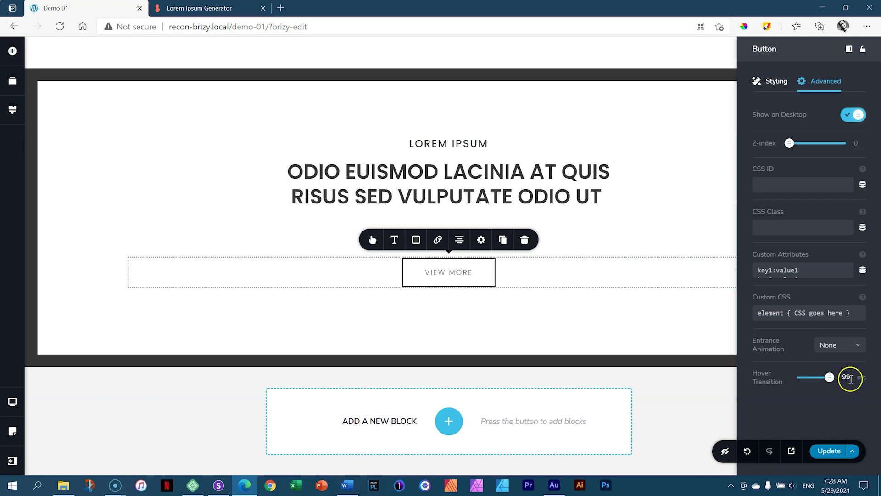
click(854, 377)
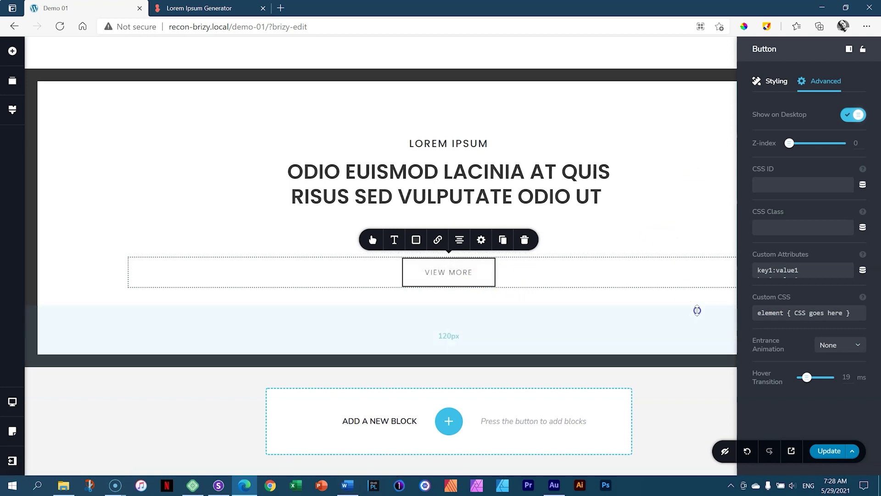
click(697, 309)
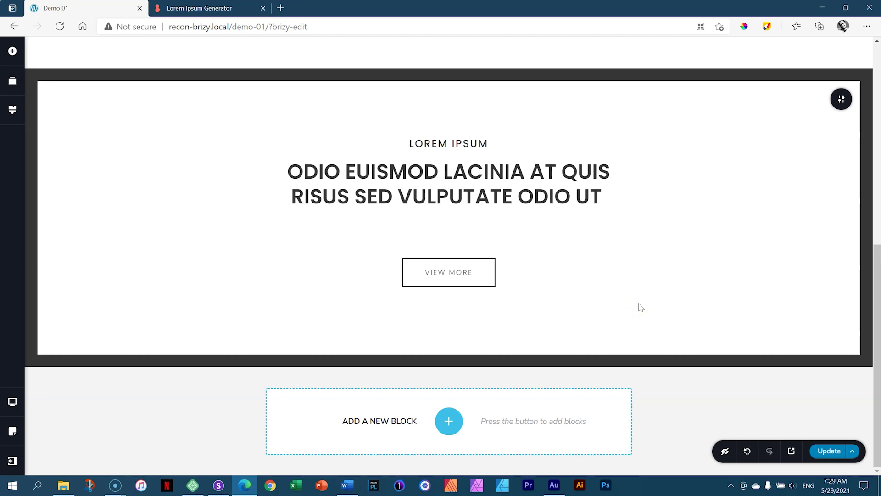
Switch to the multi-device preview and examine the white bordered block on the Galaxy S9, iPhone 12 and iPad.
click(219, 483)
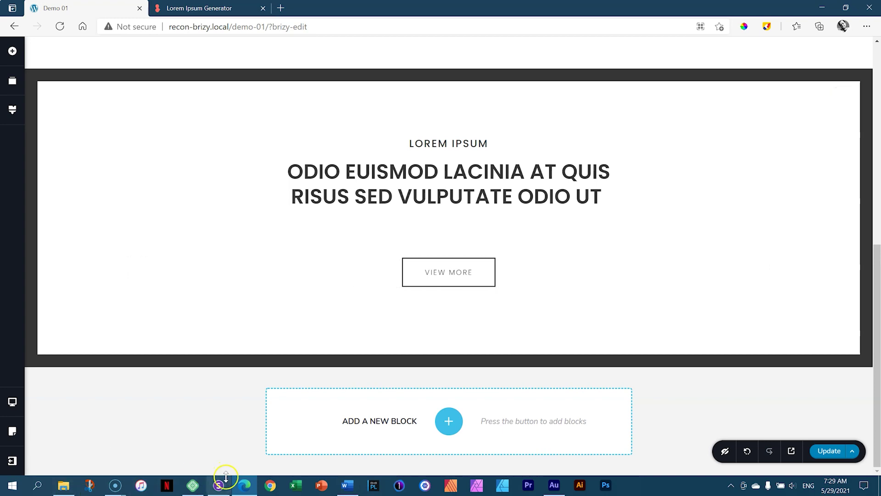
click(547, 13)
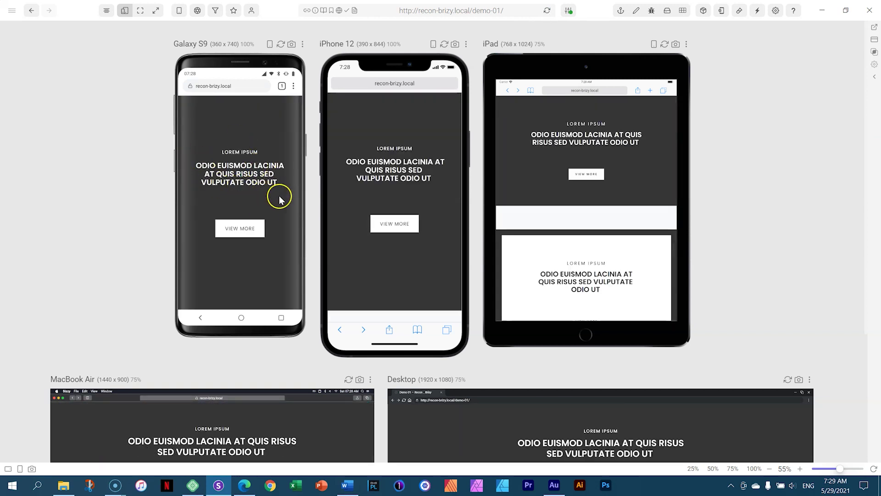
scroll(277, 206, down, 5)
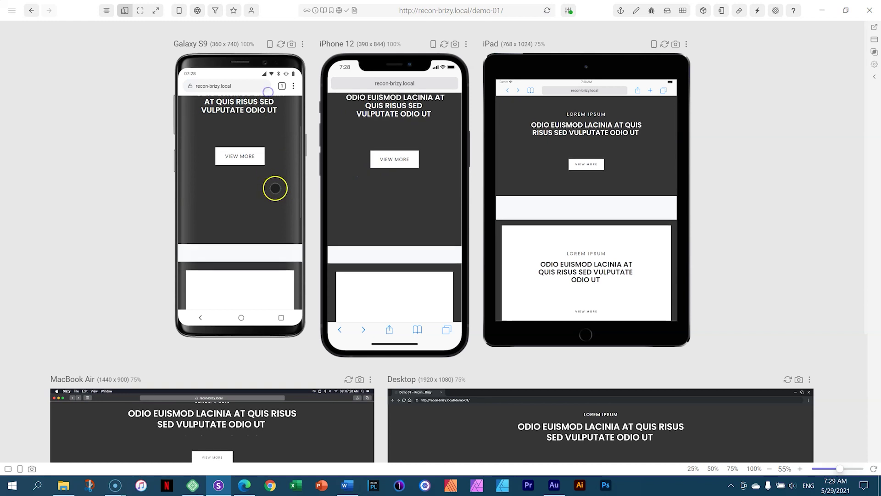
scroll(269, 229, down, 3)
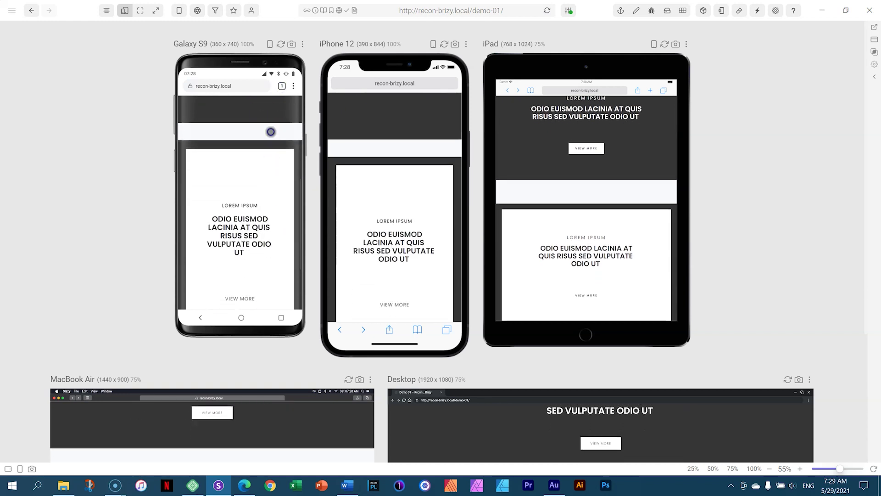
scroll(289, 169, down, 3)
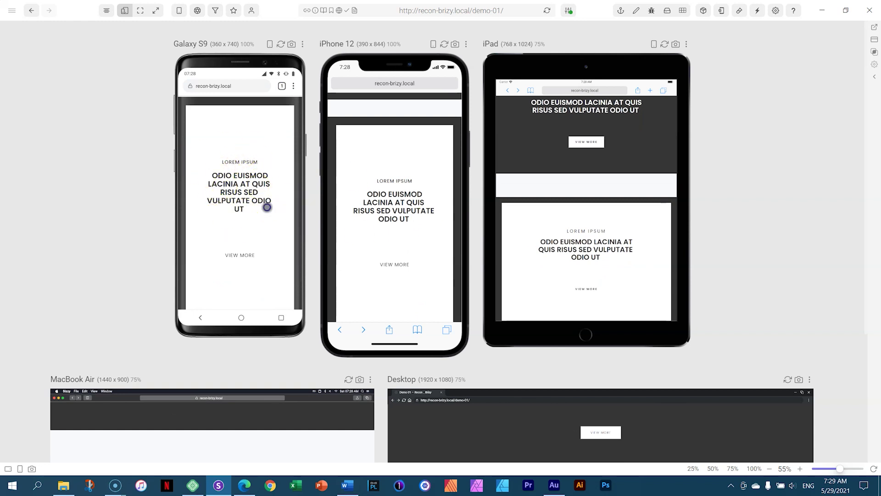
scroll(262, 184, down, 1)
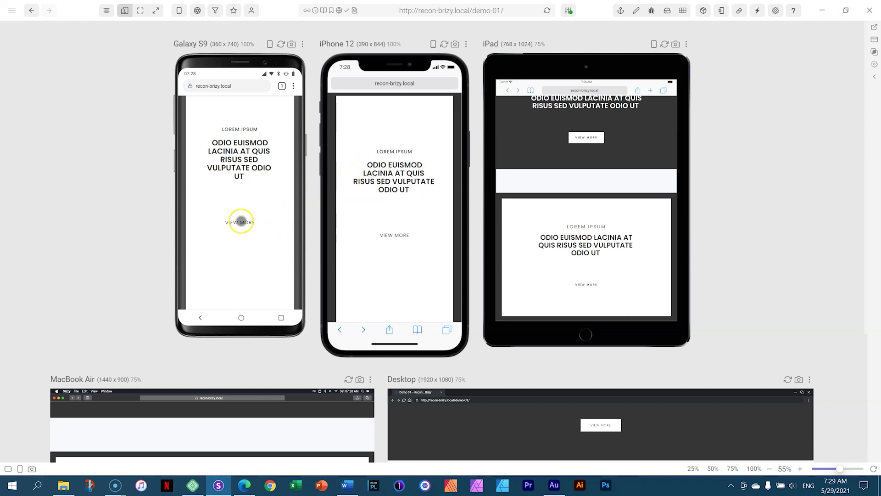
scroll(252, 165, down, 1)
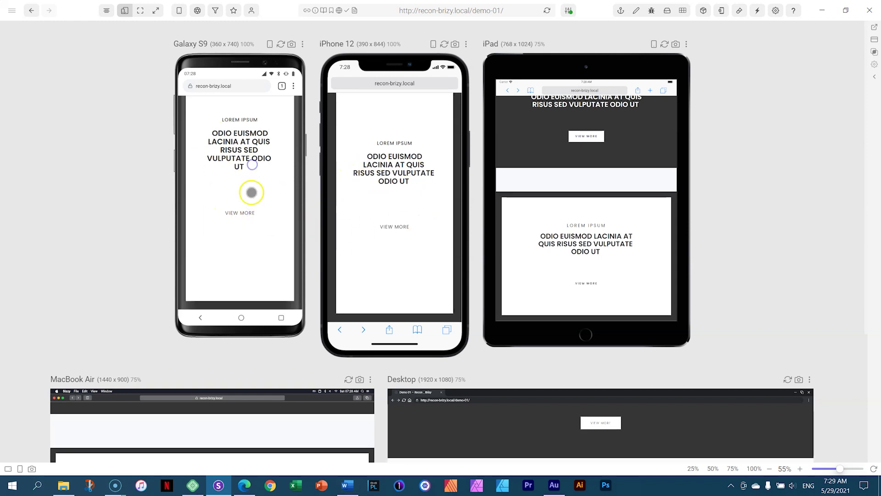
scroll(251, 206, down, 5)
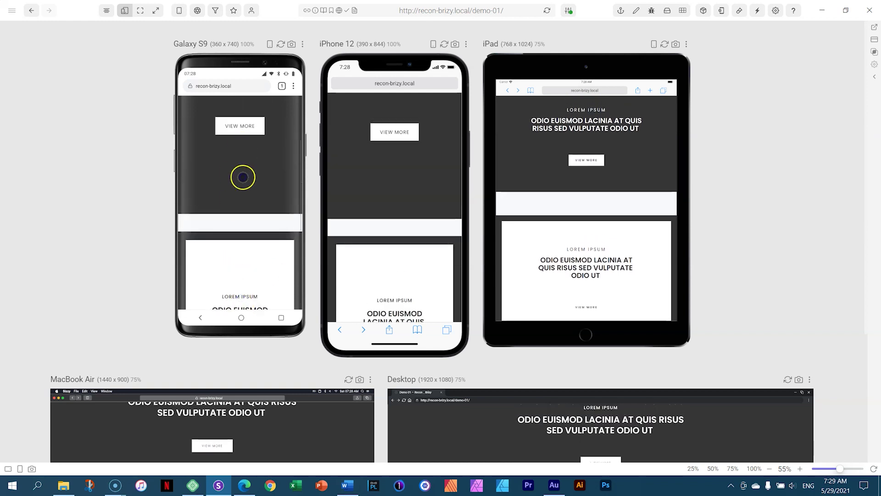
scroll(238, 179, up, 3)
Return to the browser's page editor and check the white block's layout in the tablet, mobile and desktop views.
click(245, 486)
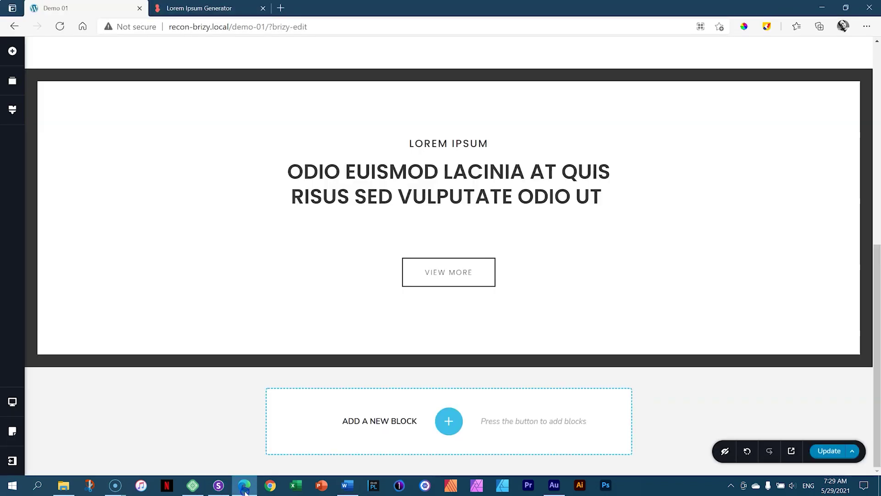
click(12, 404)
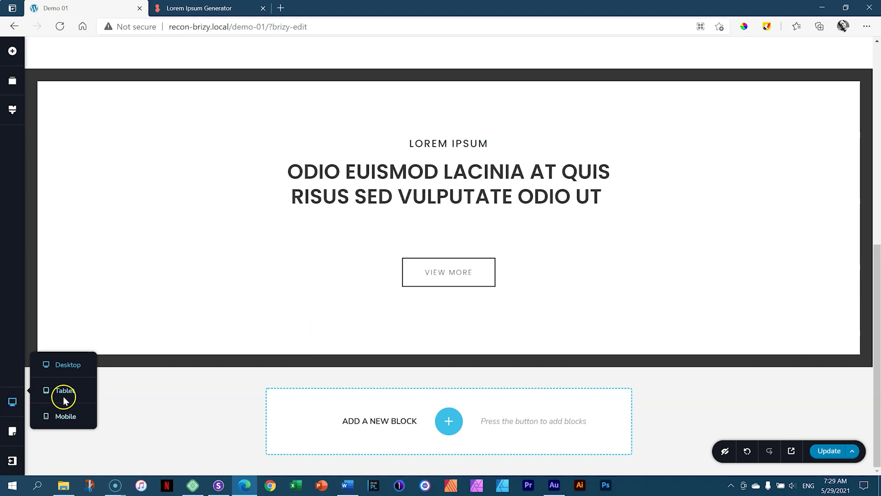
click(65, 391)
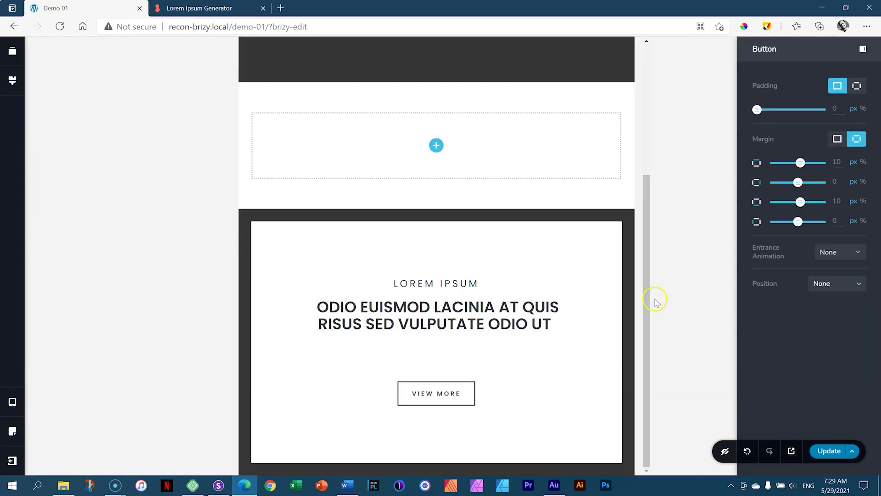
click(12, 404)
click(69, 413)
scroll(461, 370, down, 3)
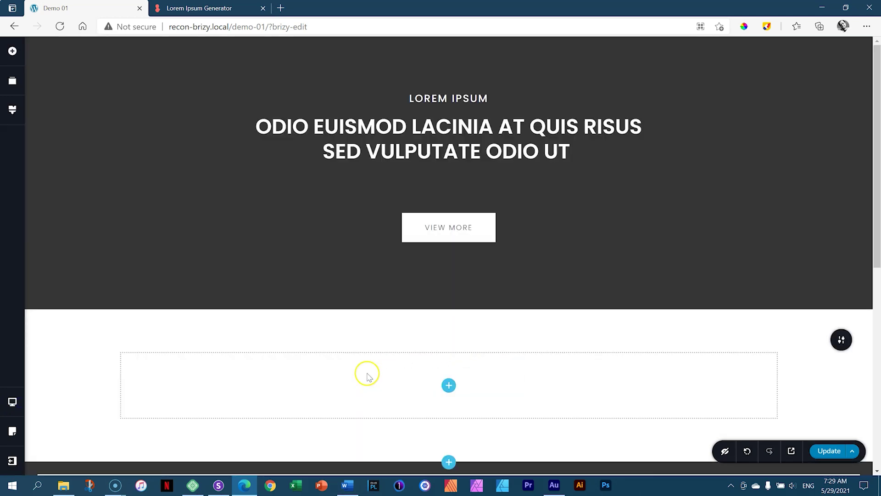
scroll(367, 375, down, 7)
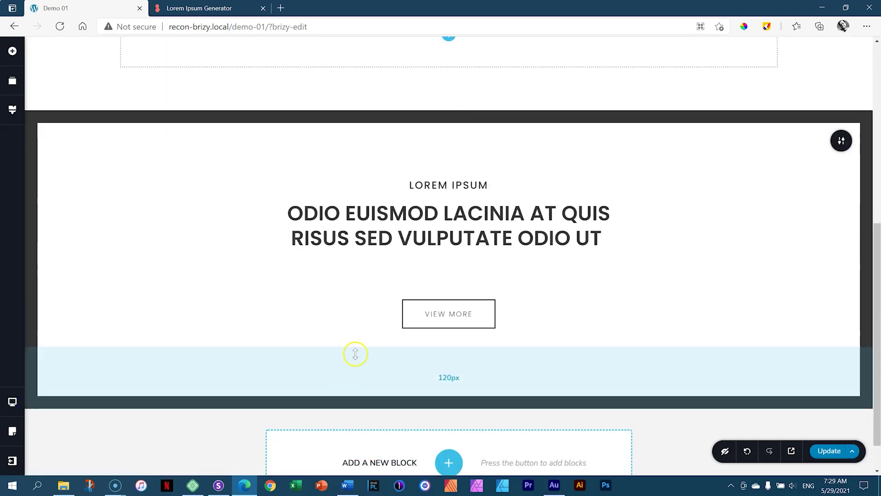
scroll(457, 336, down, 1)
Duplicate the dark heading block at the start of the page.
scroll(493, 360, up, 5)
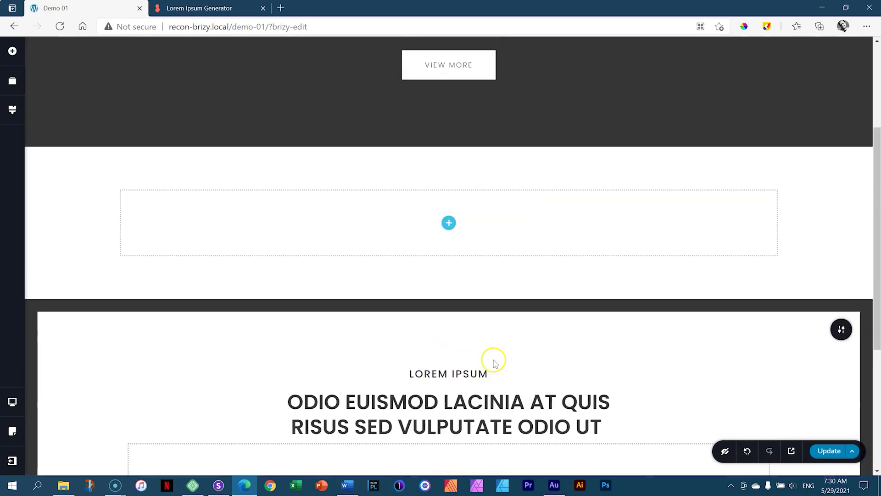
scroll(494, 361, up, 4)
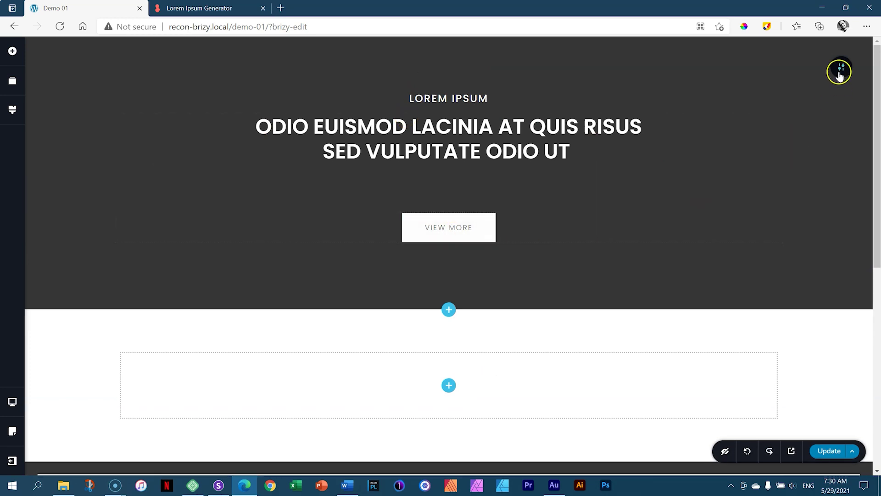
mouse_move(839, 69)
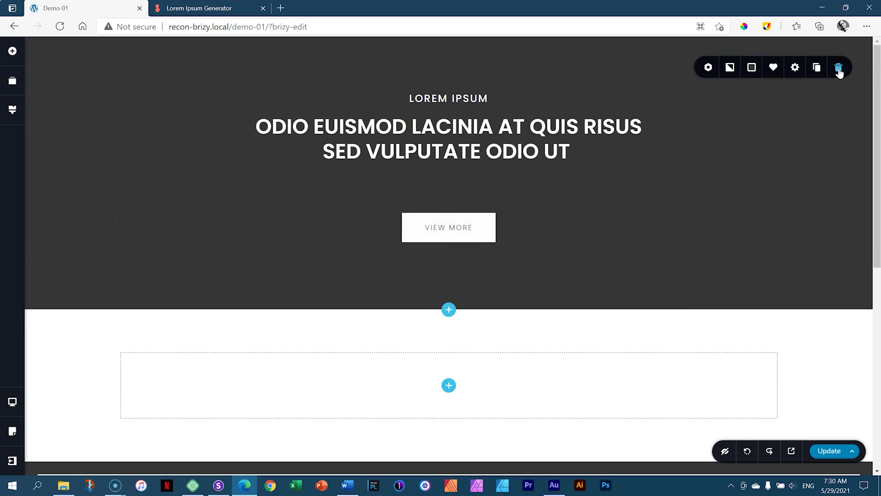
click(820, 69)
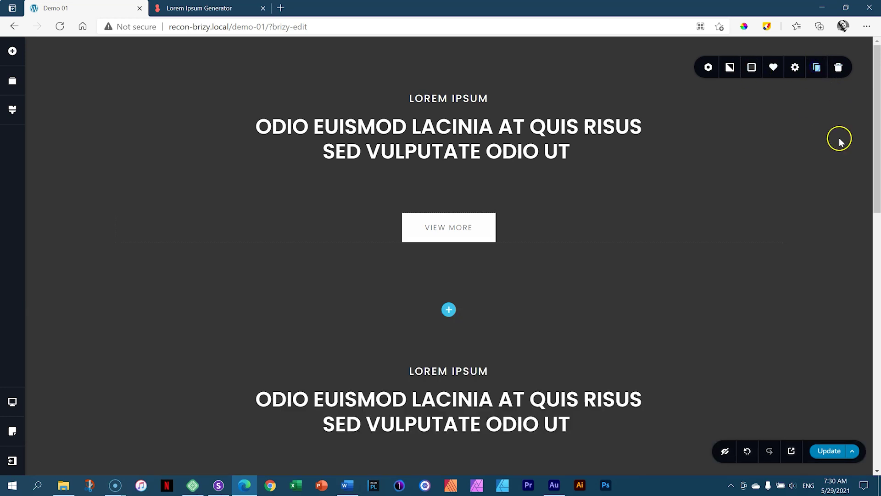
scroll(566, 353, down, 3)
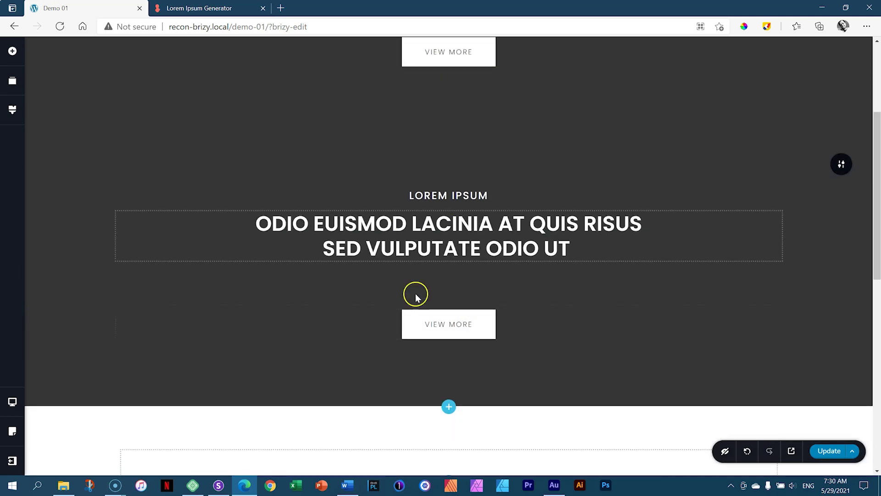
scroll(877, 197, down, 1)
Reorder the blocks so that one of the two dark heading blocks comes last, below the white bordered block.
drag(878, 199, 879, 413)
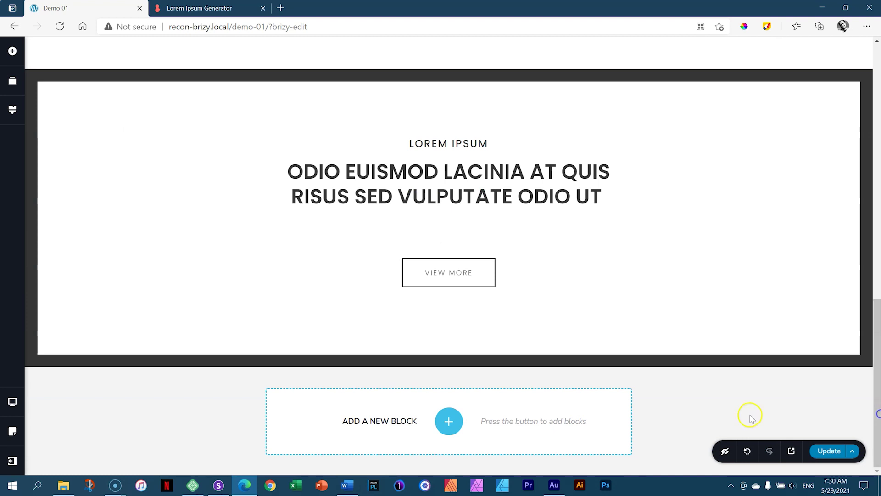
drag(874, 347, 879, 152)
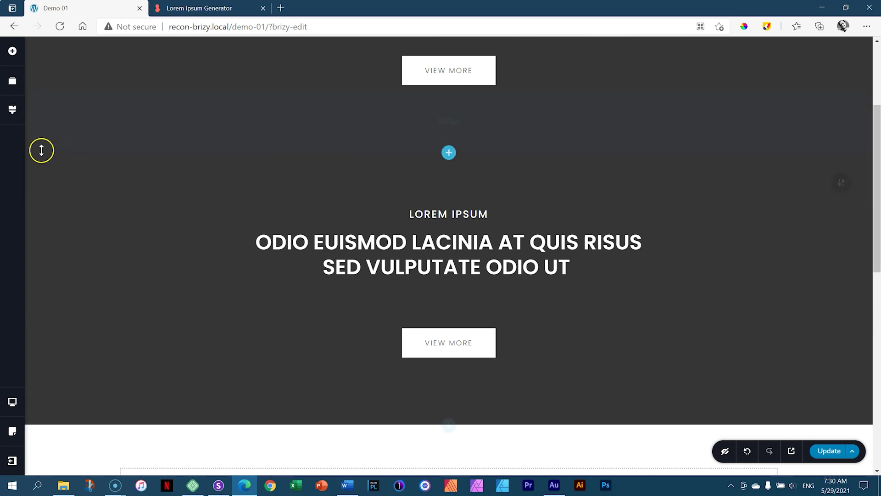
click(14, 83)
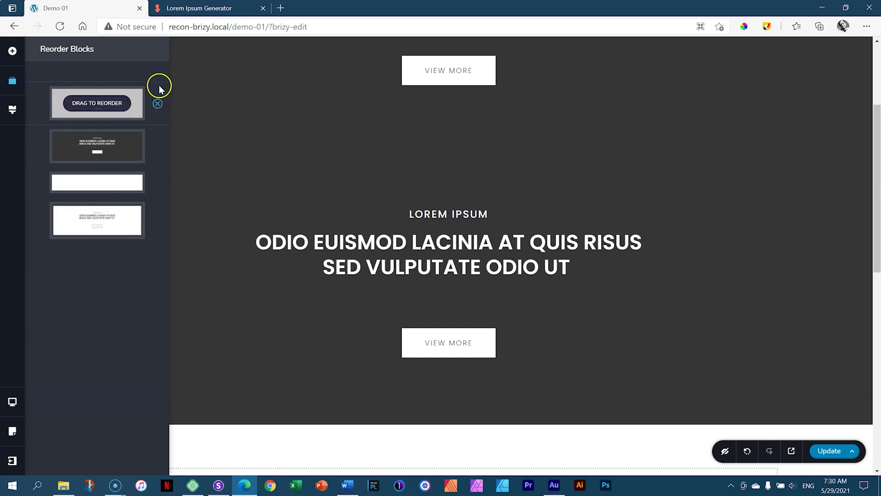
mouse_move(98, 110)
drag(134, 107, 99, 146)
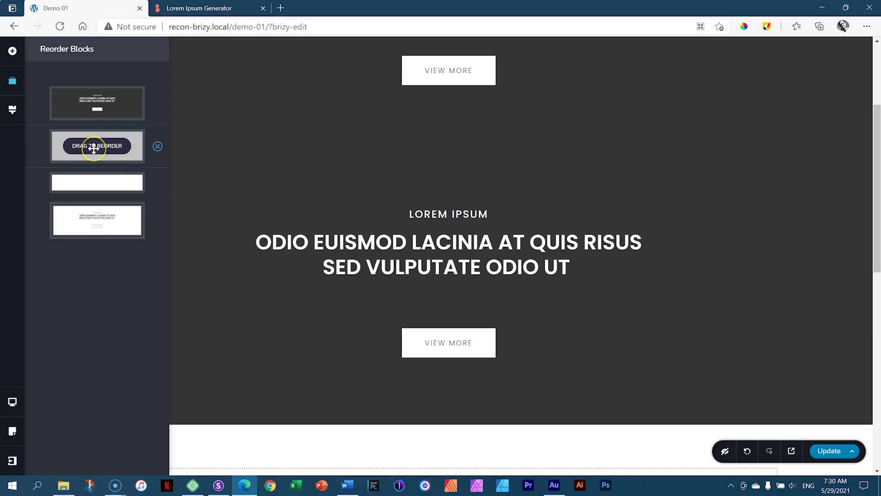
drag(94, 147, 92, 225)
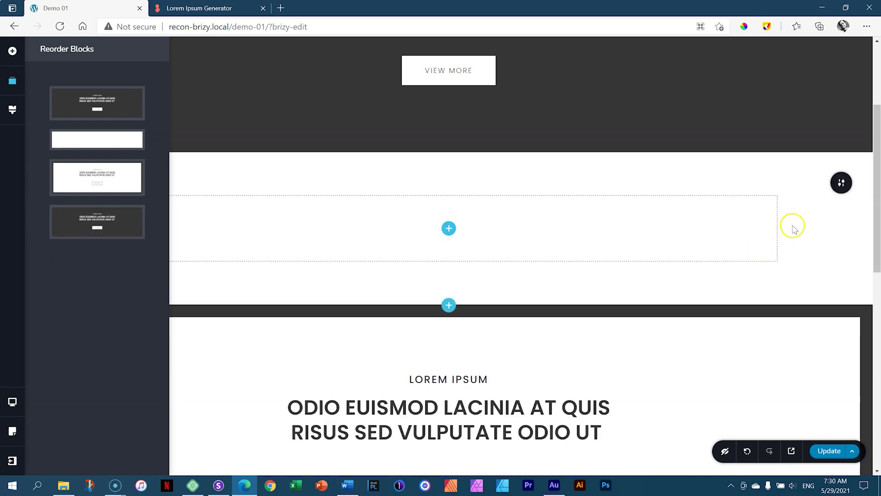
scroll(792, 226, down, 2)
scroll(777, 224, down, 7)
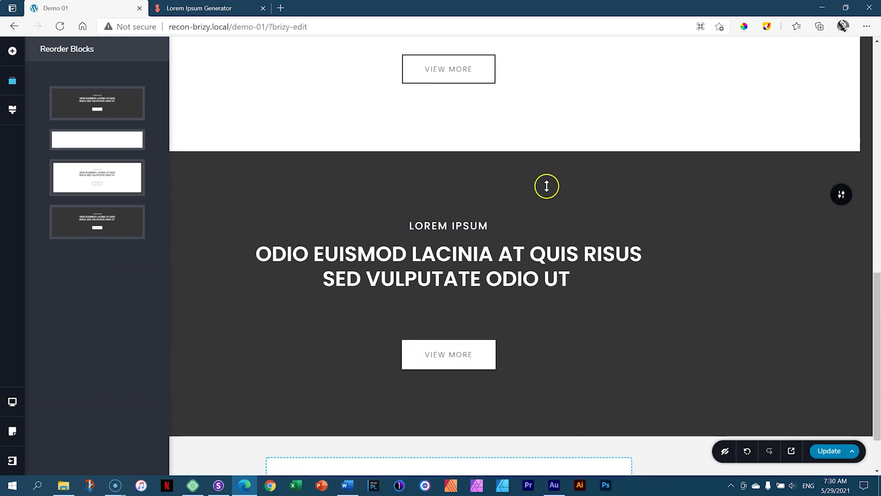
click(683, 251)
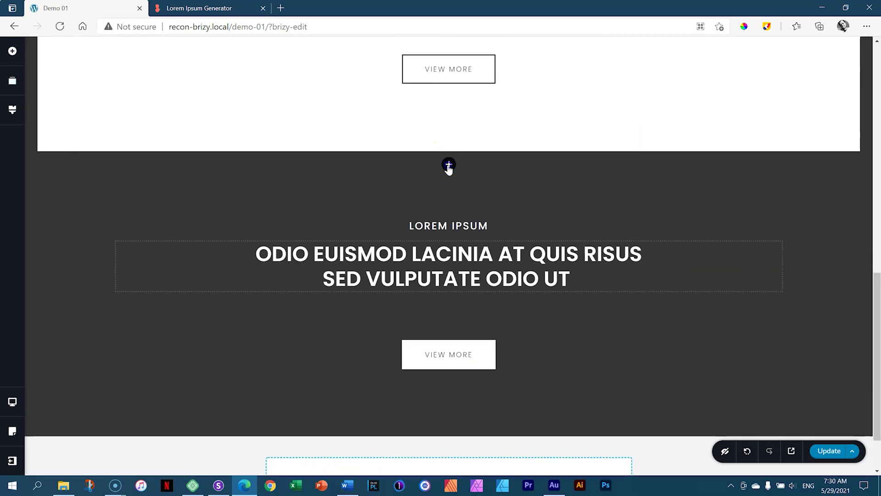
Insert a blank block between the white bordered block and the last dark heading block.
click(449, 166)
click(262, 155)
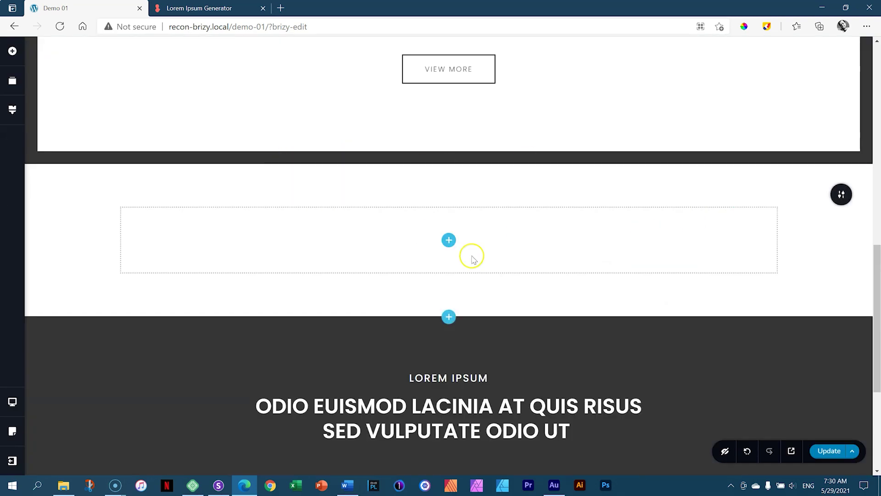
mouse_move(620, 303)
Set the last dark block's background image to the media library photo of the woman with green leaves.
scroll(620, 304, down, 5)
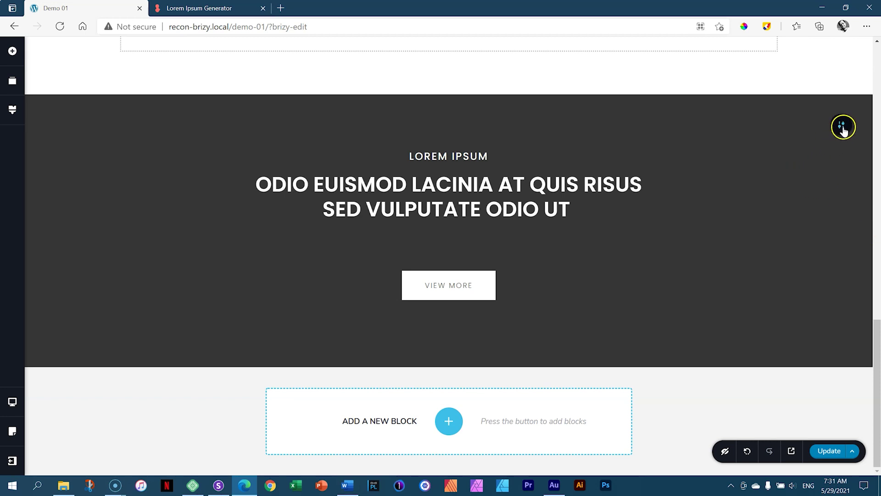
mouse_move(843, 129)
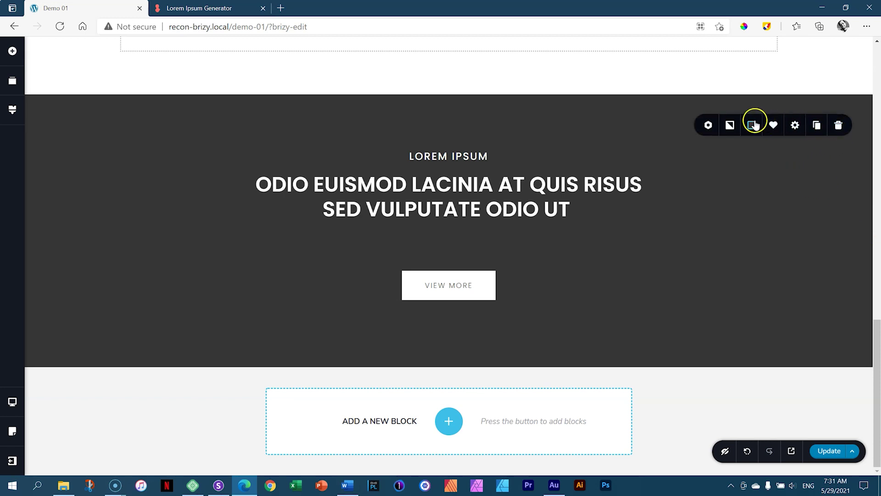
click(753, 126)
click(730, 126)
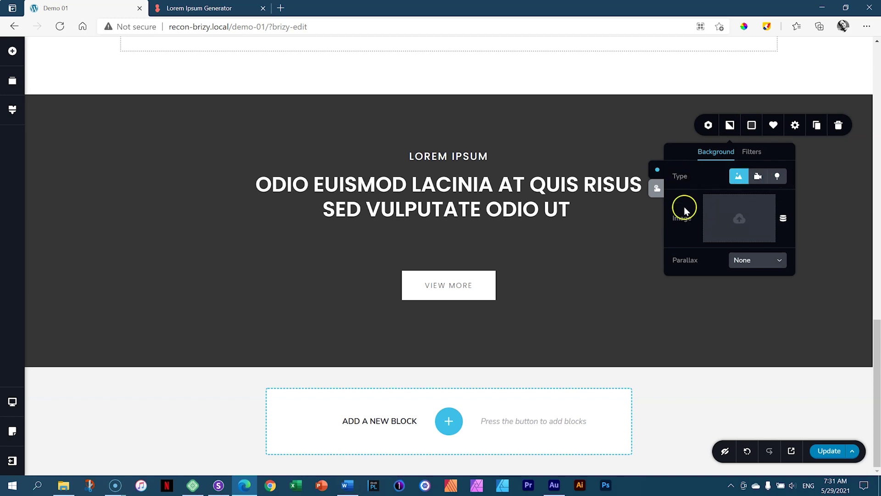
click(744, 223)
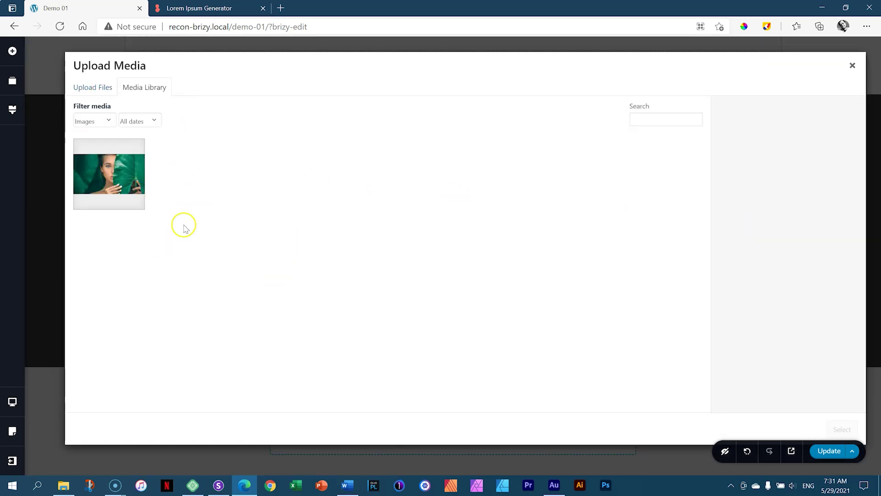
click(127, 175)
click(842, 429)
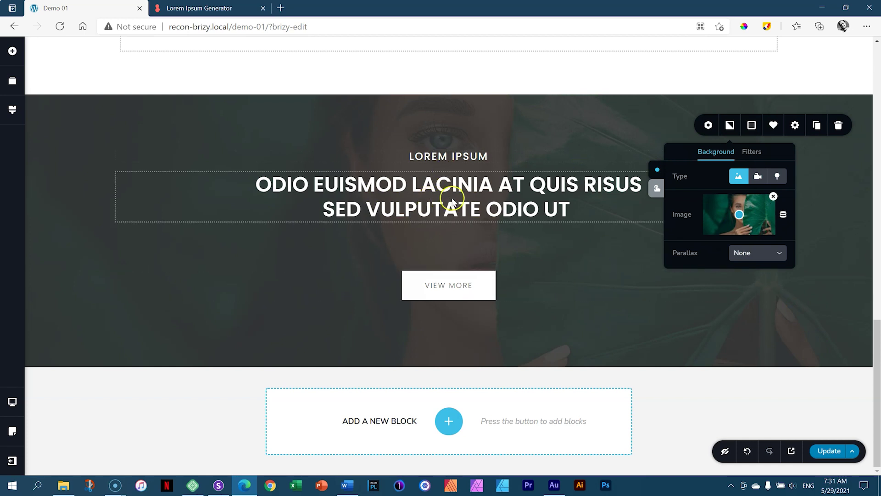
Reduce the opacity of the last block's #363636 overlay to a light, semi-transparent tint over the background photo.
click(577, 198)
click(754, 130)
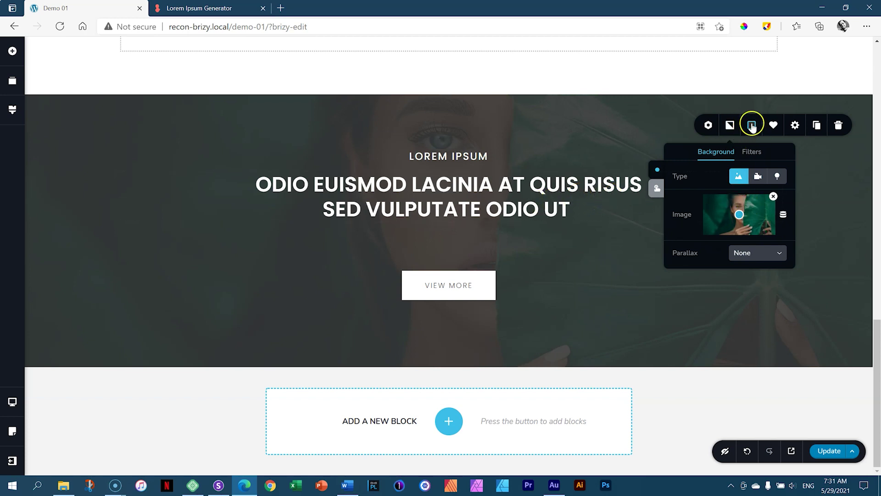
click(751, 131)
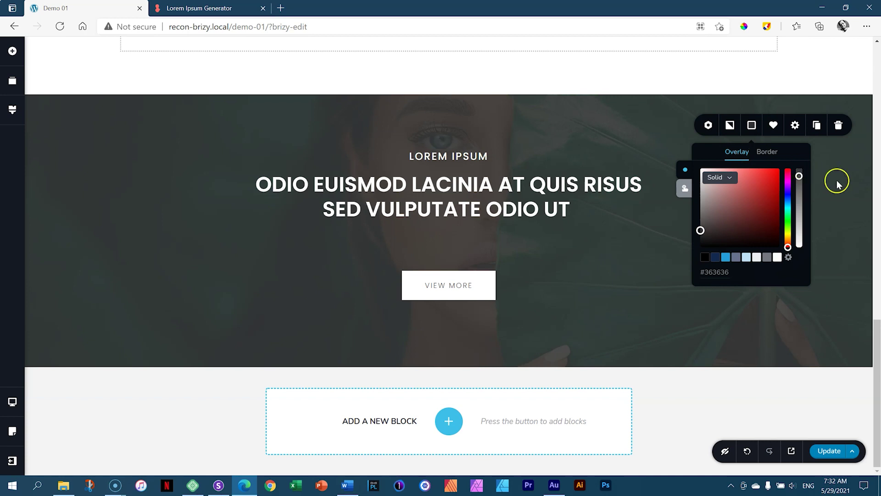
drag(799, 175, 800, 269)
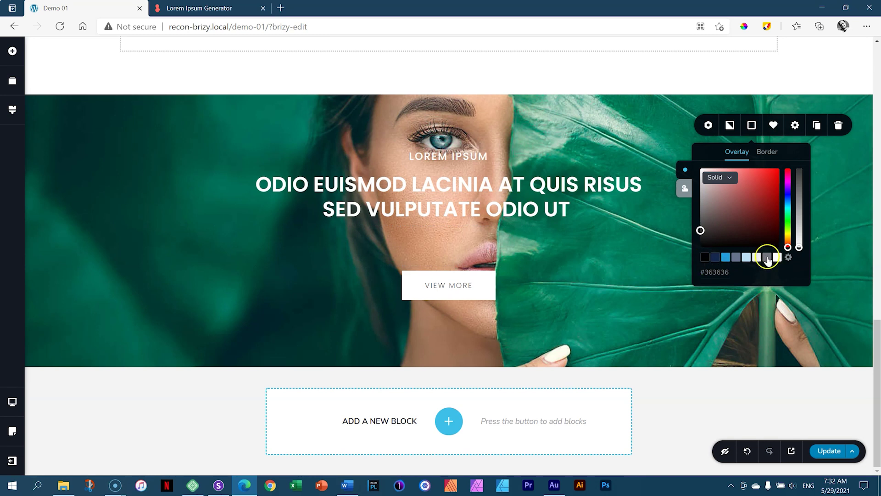
drag(799, 247, 800, 219)
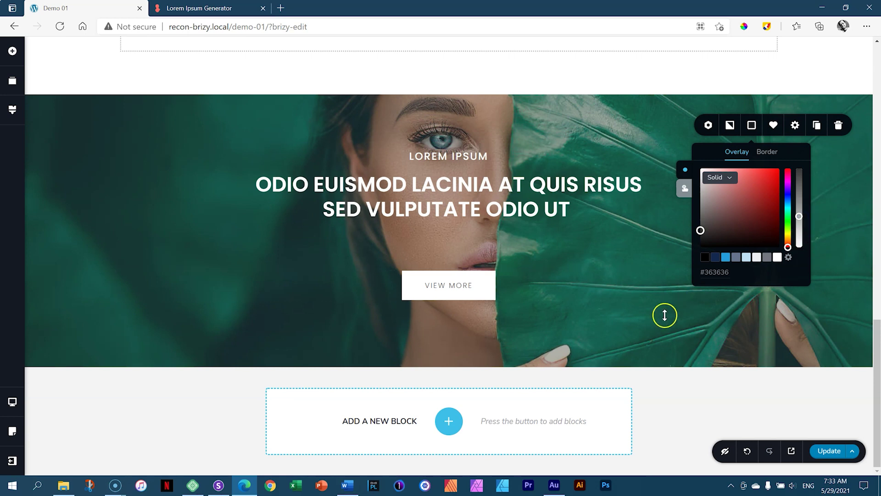
Save the page changes and review all heading blocks in a page preview, down to the photo block, before returning to the editor.
click(858, 280)
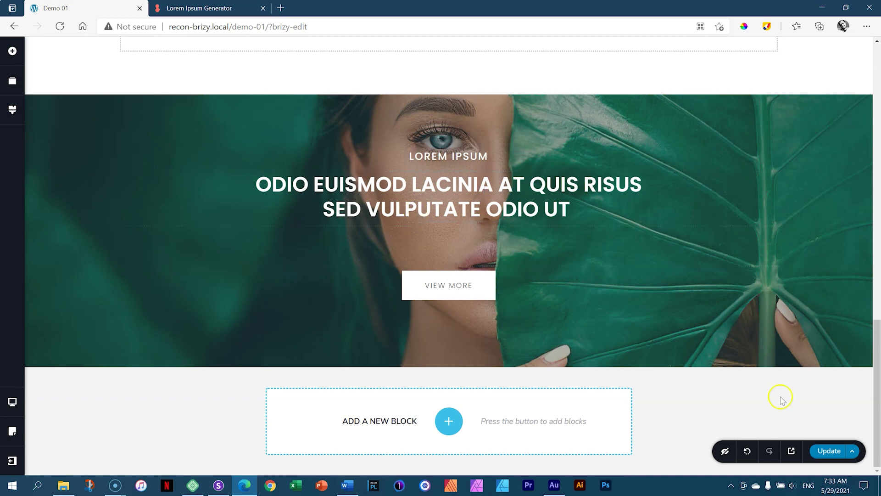
click(831, 452)
click(801, 457)
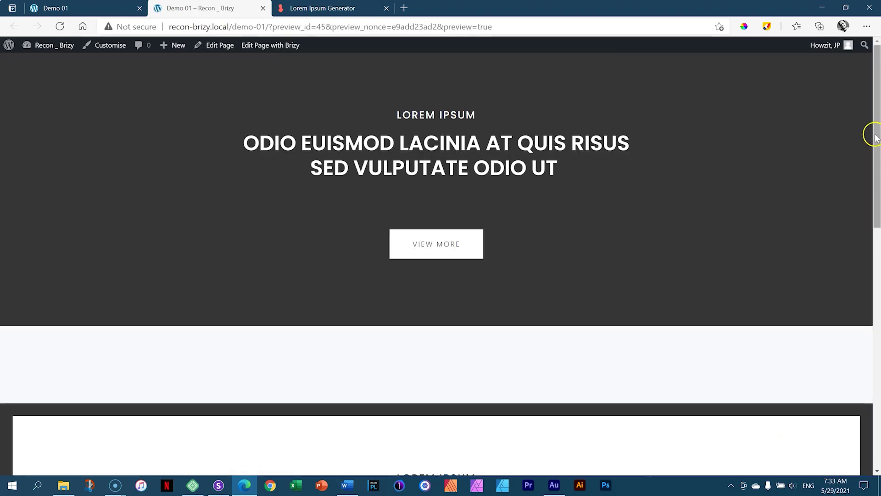
drag(874, 138, 877, 252)
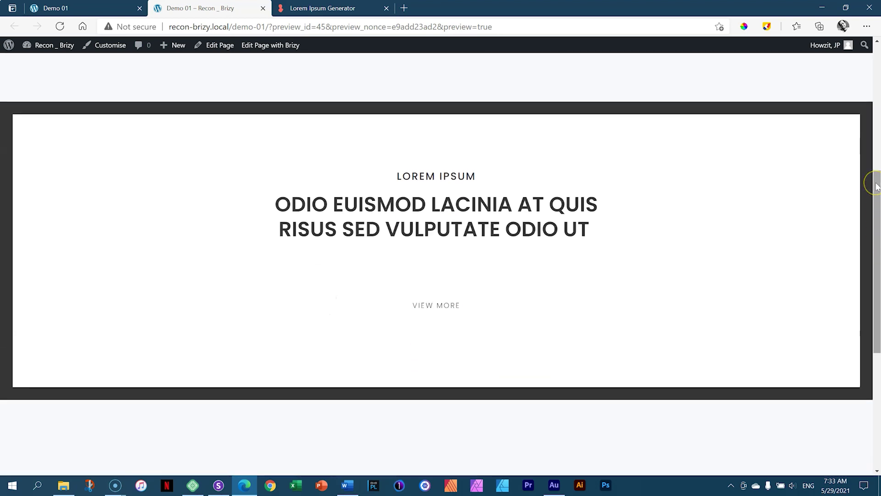
drag(877, 186, 878, 324)
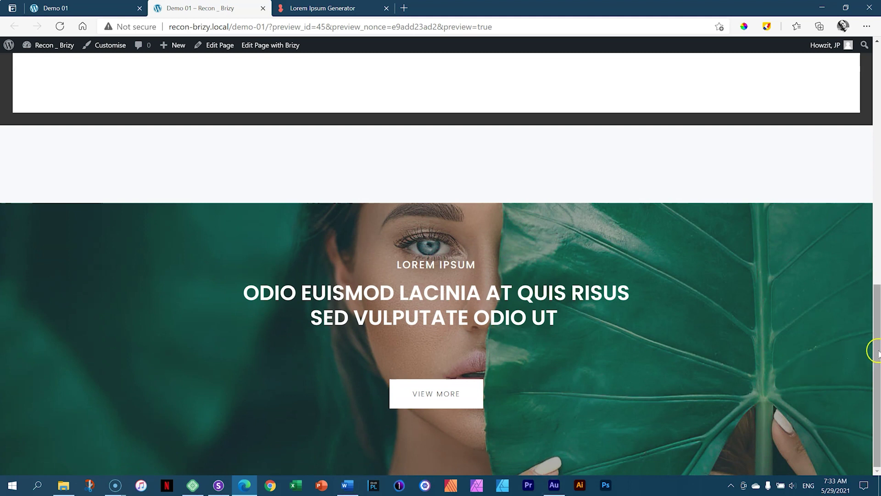
click(124, 8)
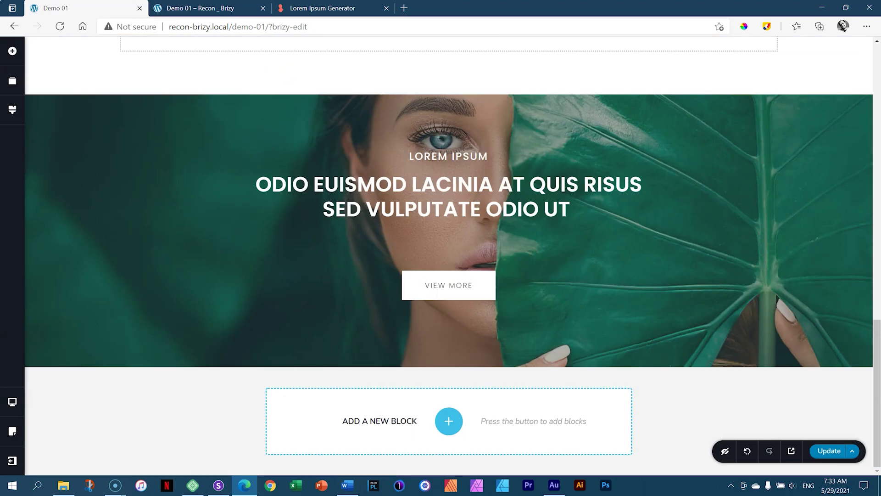
Add a blank block below the heading block with the background photo.
click(450, 420)
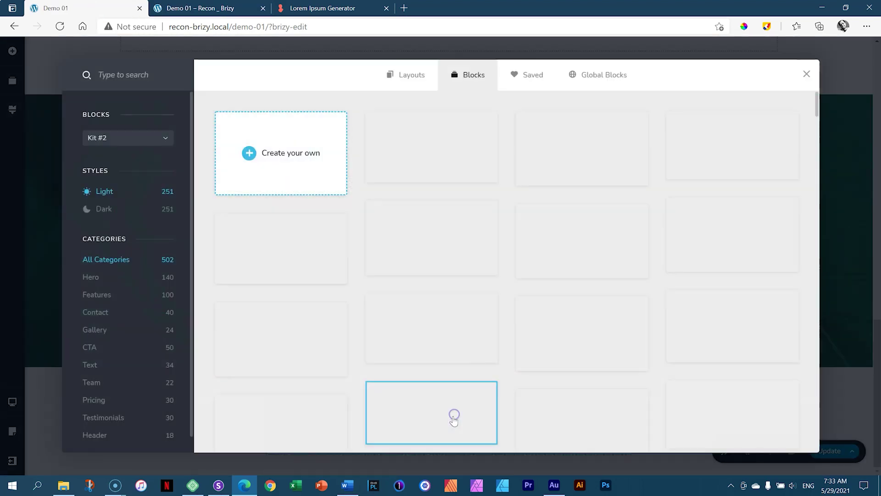
click(294, 174)
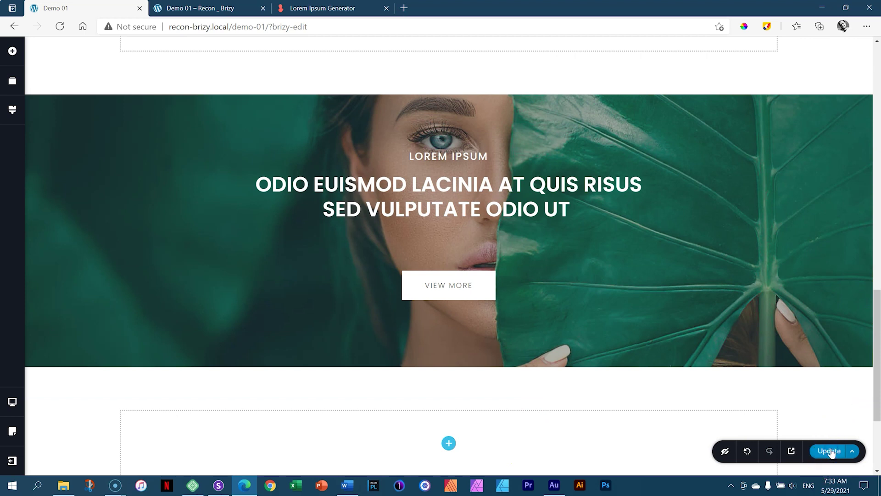
scroll(874, 322, down, 3)
Set the HTML tag of the main heading in the first dark block to H2 and save the page.
drag(878, 385, 877, 69)
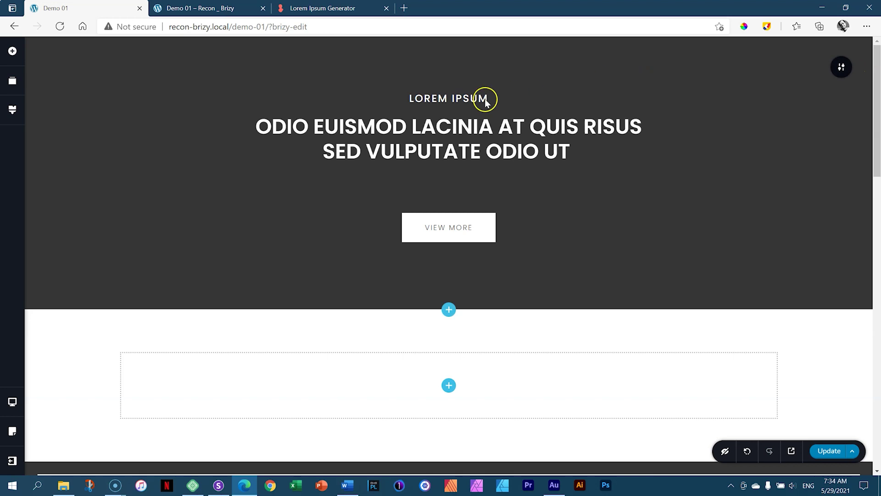
click(461, 129)
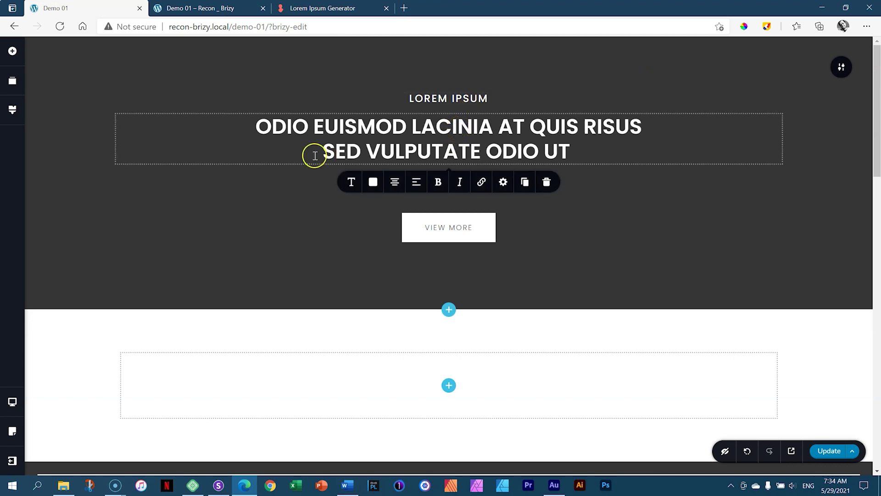
click(504, 182)
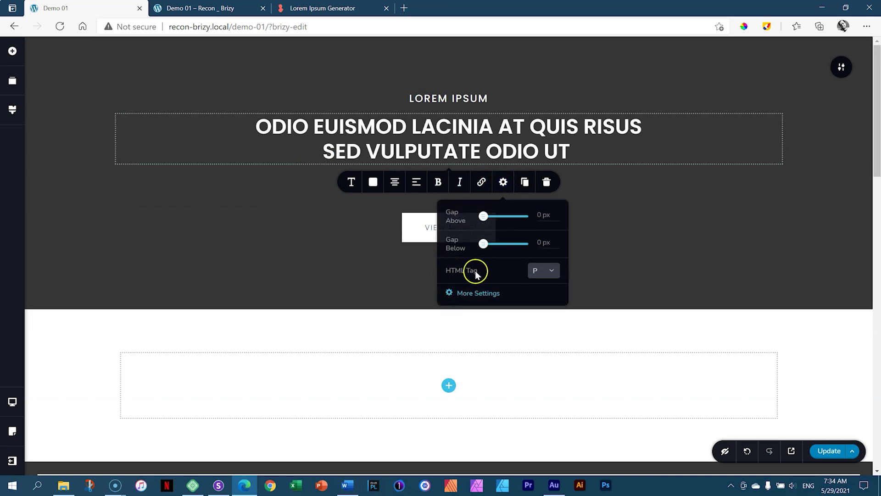
click(550, 271)
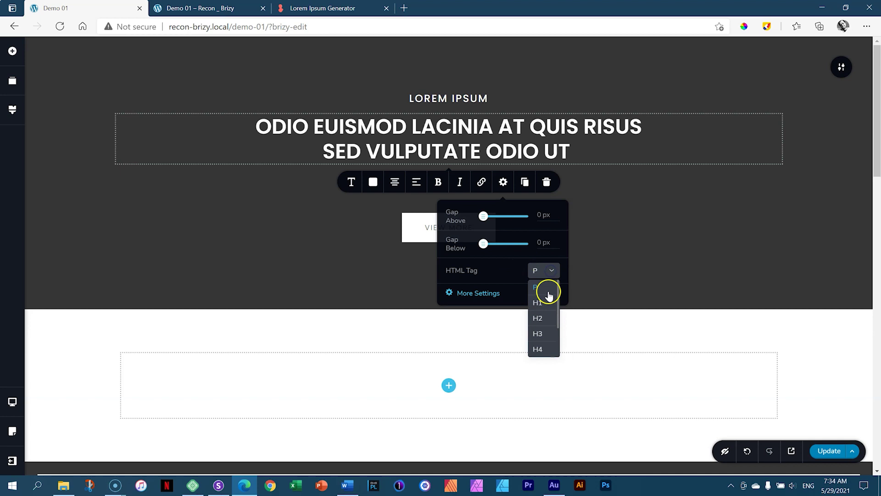
click(544, 323)
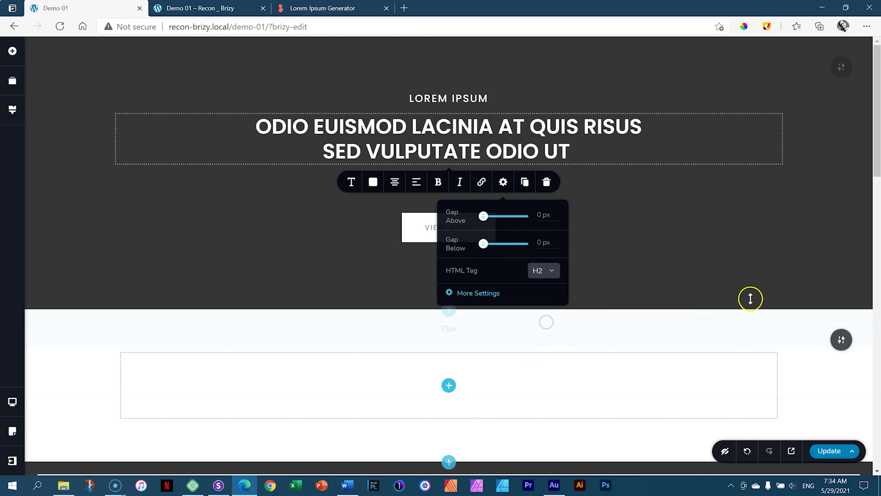
scroll(874, 183, down, 6)
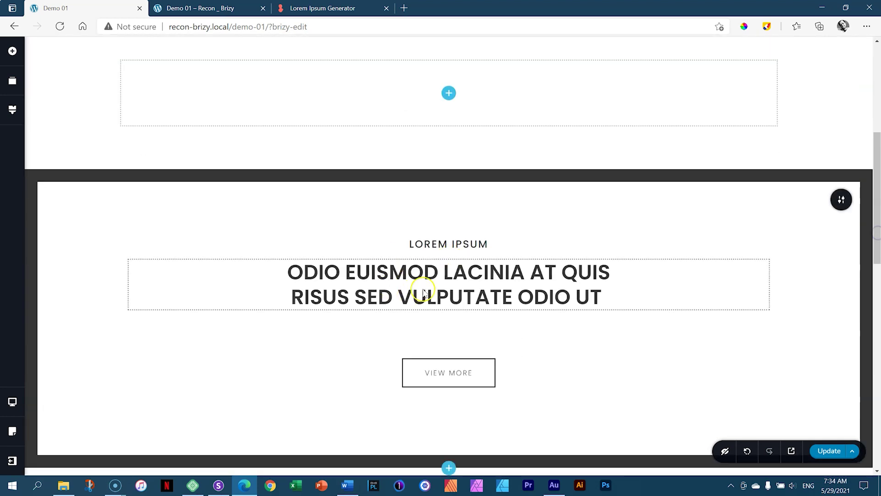
scroll(874, 187, down, 7)
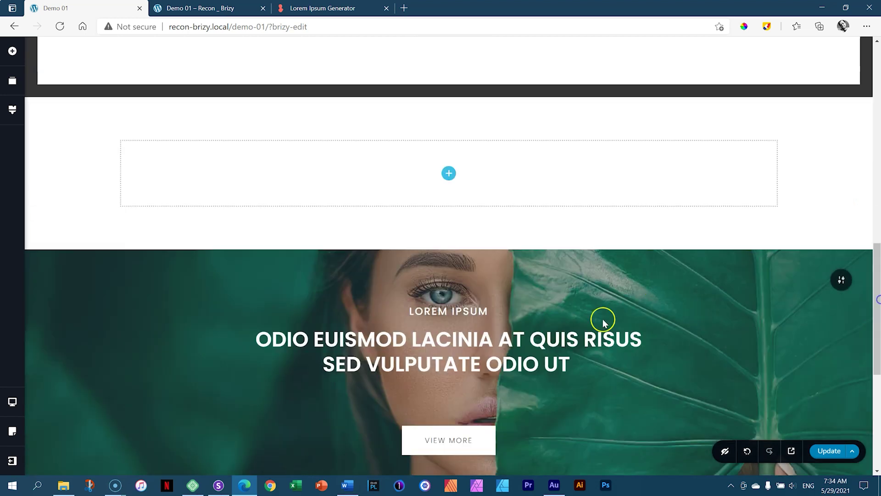
drag(875, 311, 875, 116)
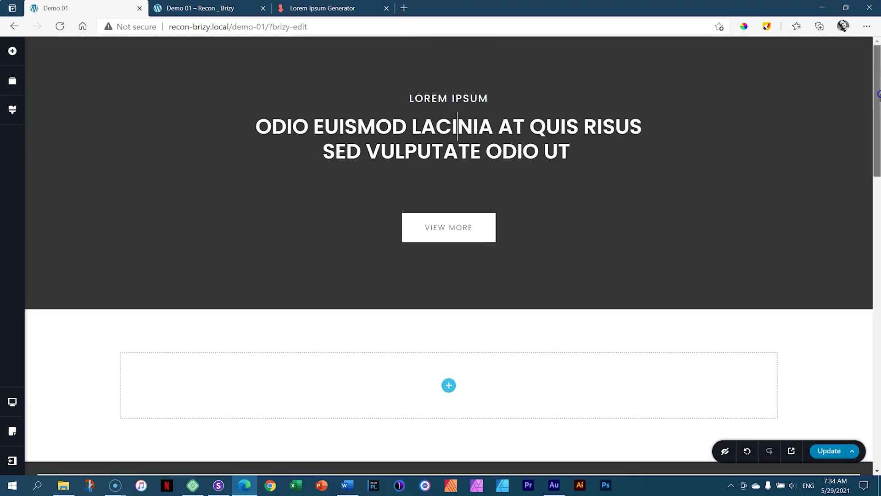
click(832, 450)
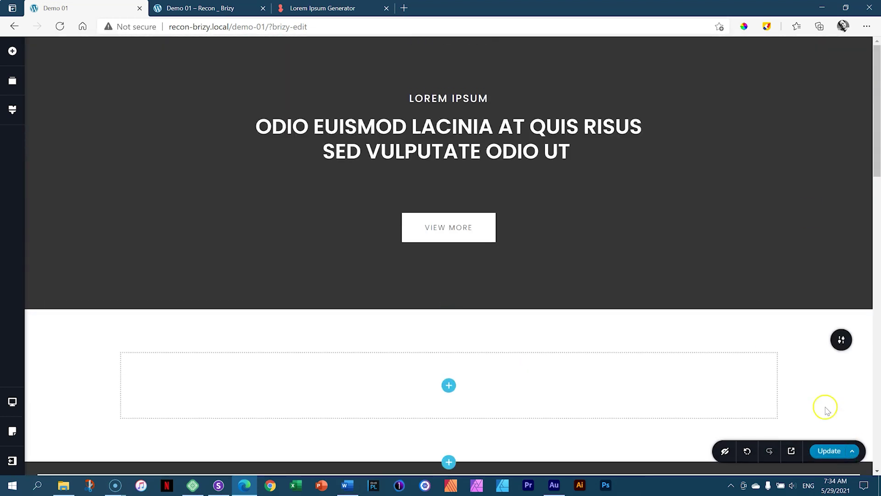
Switch to Sizzy and clear the cache to reload the demo page on all devices.
click(218, 486)
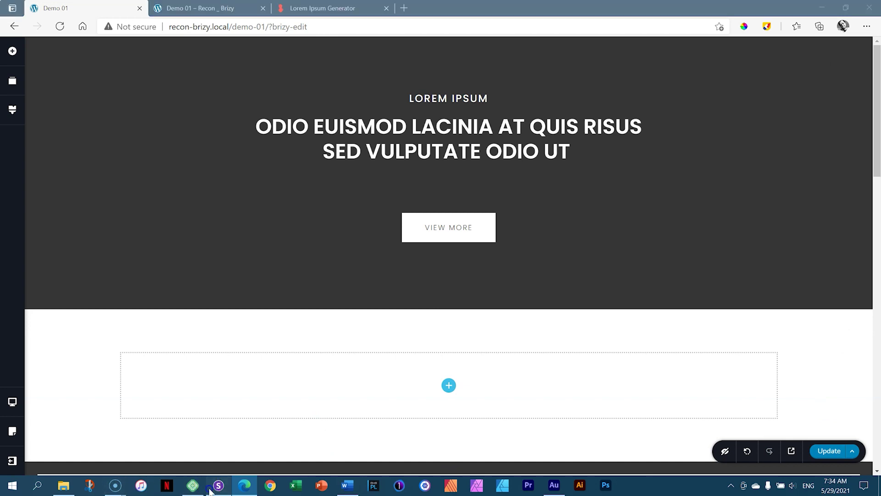
click(549, 11)
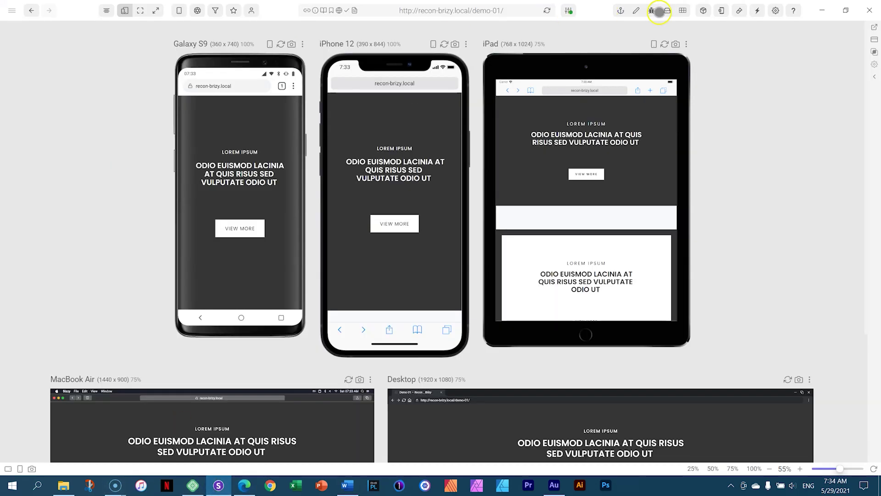
click(548, 13)
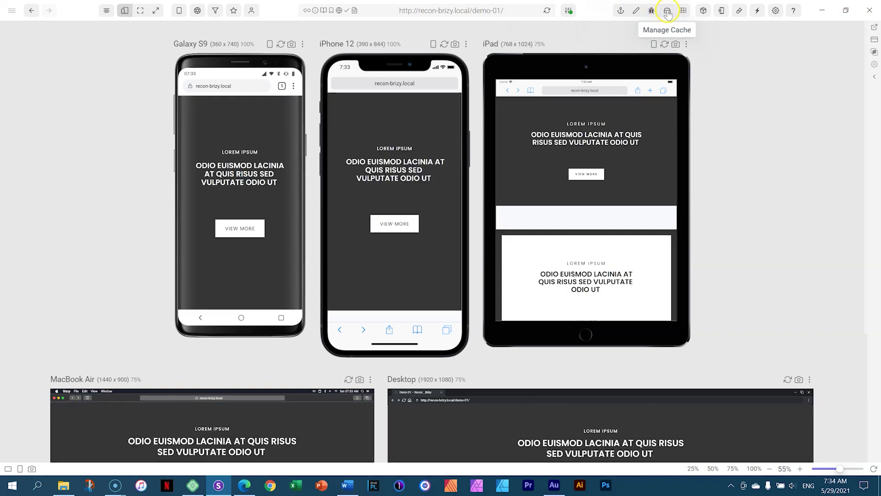
click(668, 14)
click(655, 76)
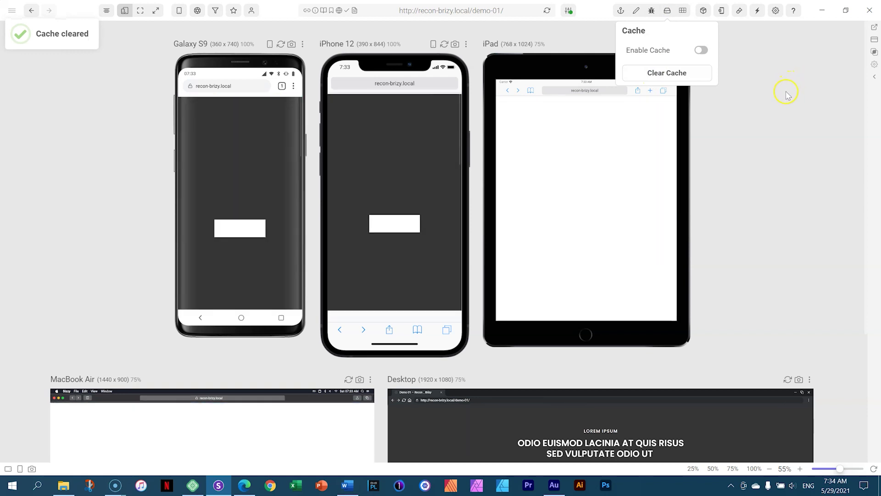
click(751, 120)
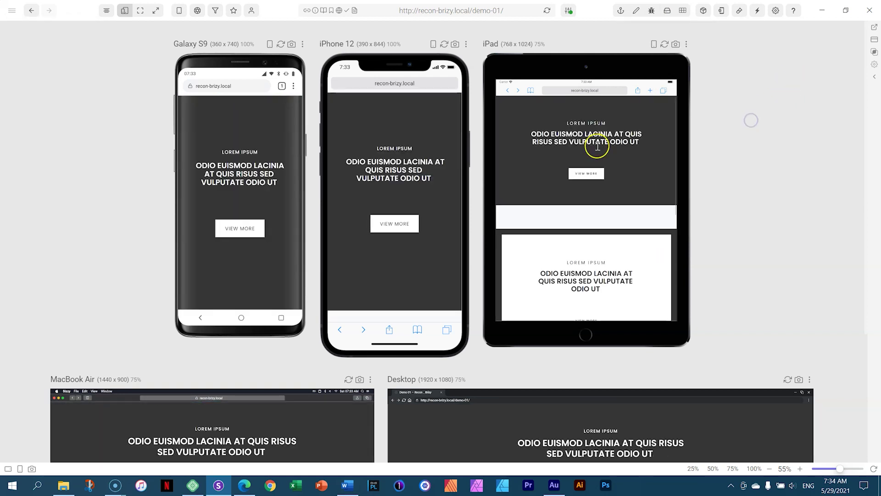
Examine the white bordered block and the photo block on the phone, tablet, MacBook Air and desktop previews.
scroll(598, 146, down, 5)
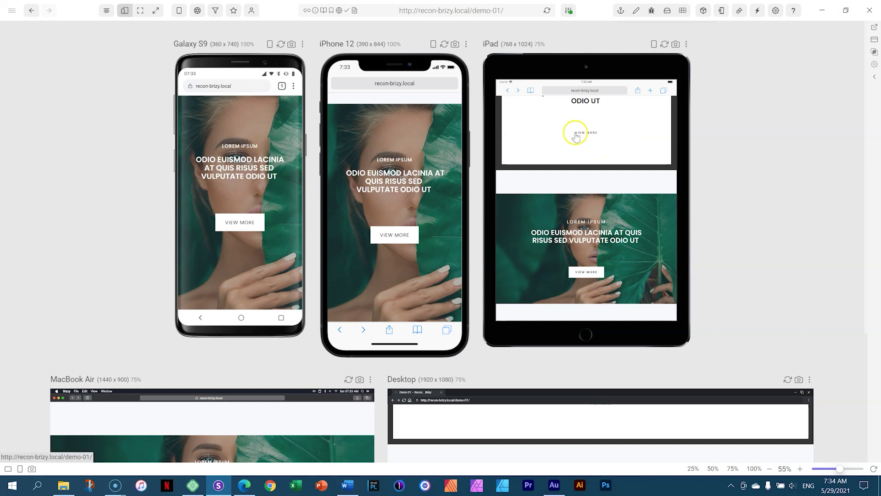
scroll(744, 165, down, 4)
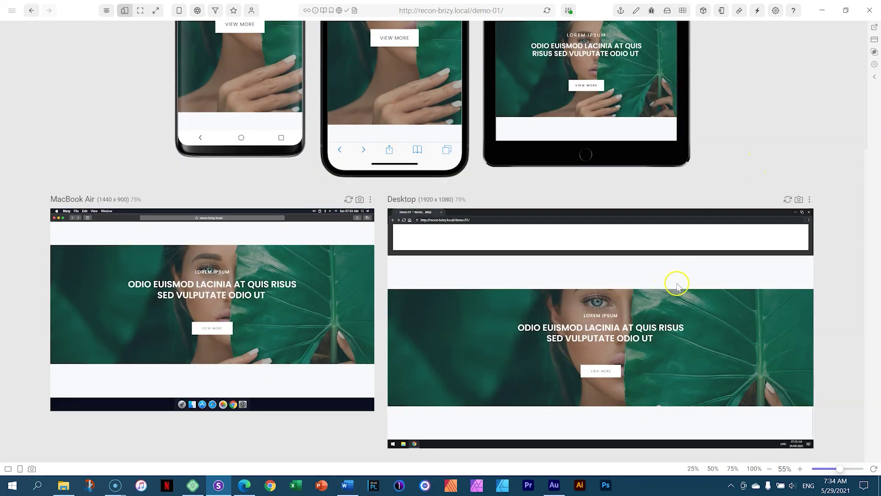
scroll(677, 287, up, 2)
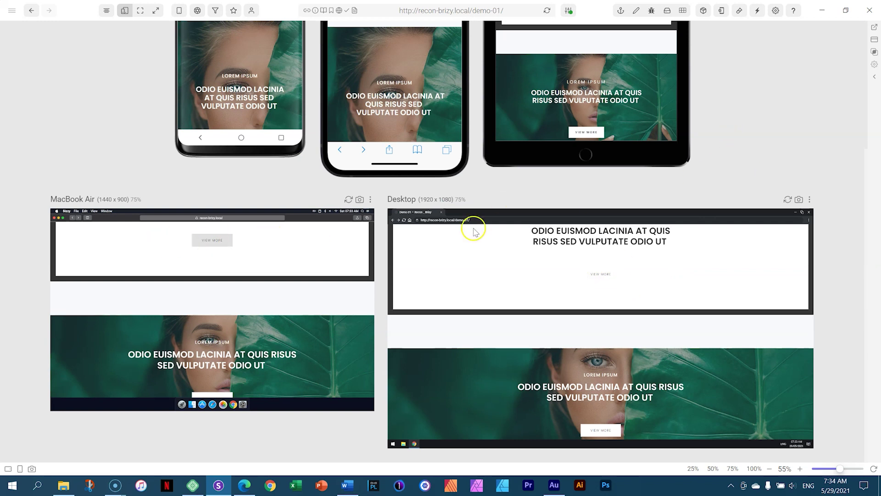
scroll(771, 166, up, 3)
scroll(767, 164, up, 1)
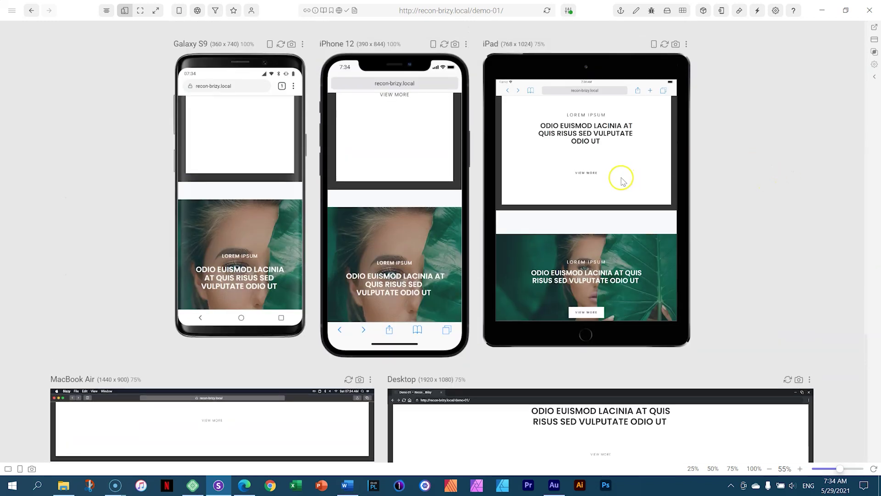
Switch back to Edge and copy the page address recon-brizy.local/demo-01 without the edit parameter.
click(247, 486)
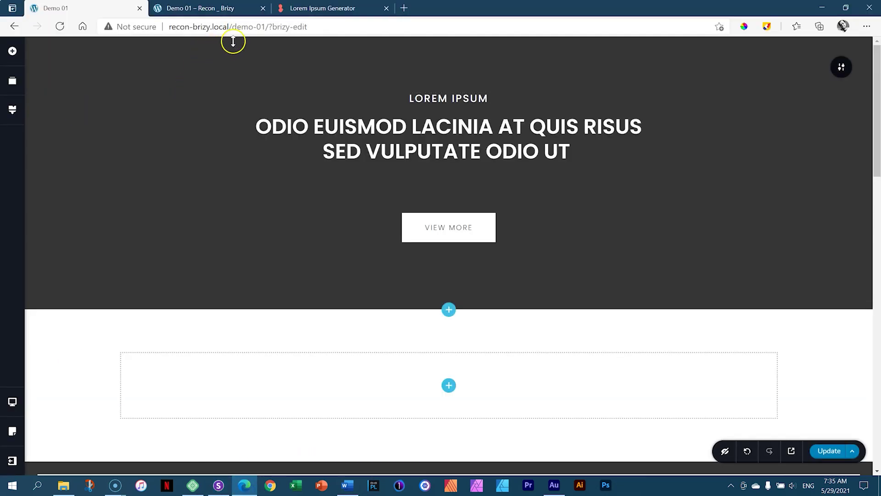
drag(265, 27, 147, 34)
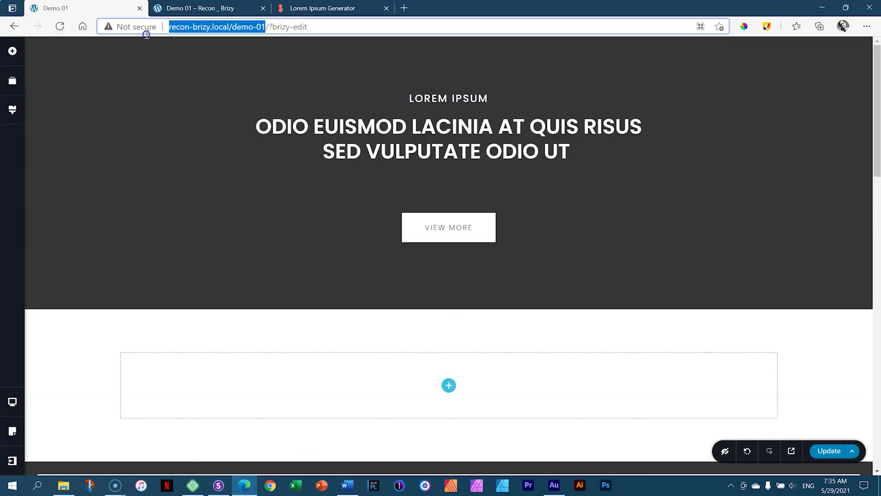
right_click(208, 28)
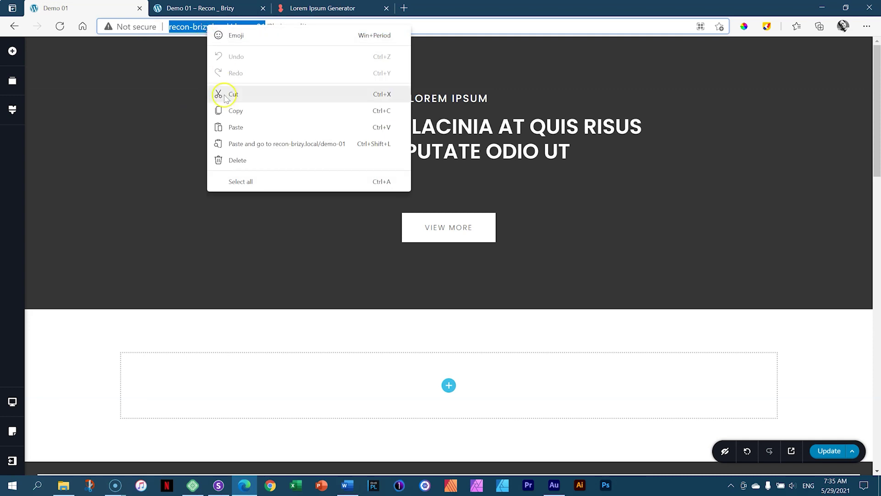
click(238, 110)
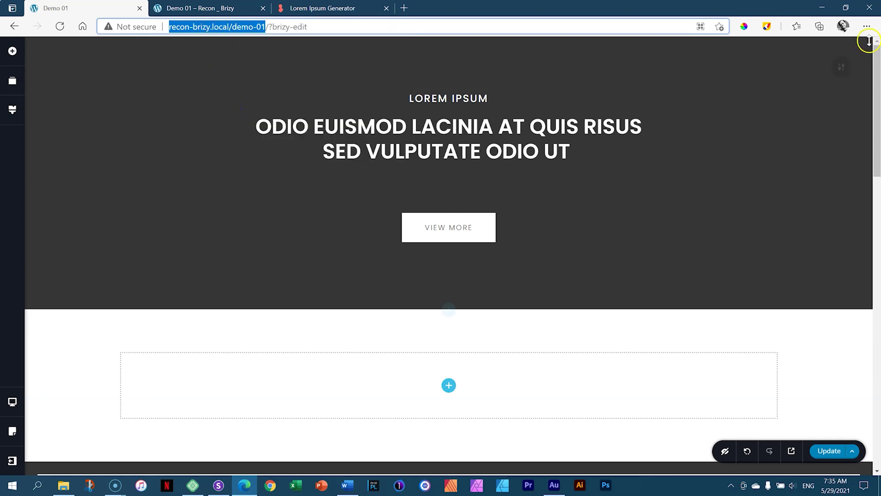
Open a new InPrivate window and load the copied demo-01 address in it.
click(859, 29)
click(762, 77)
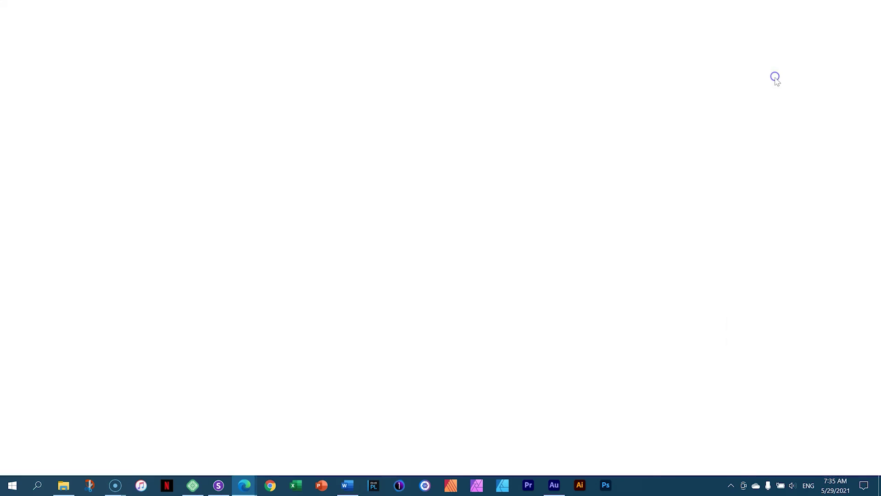
key(ctrl+v)
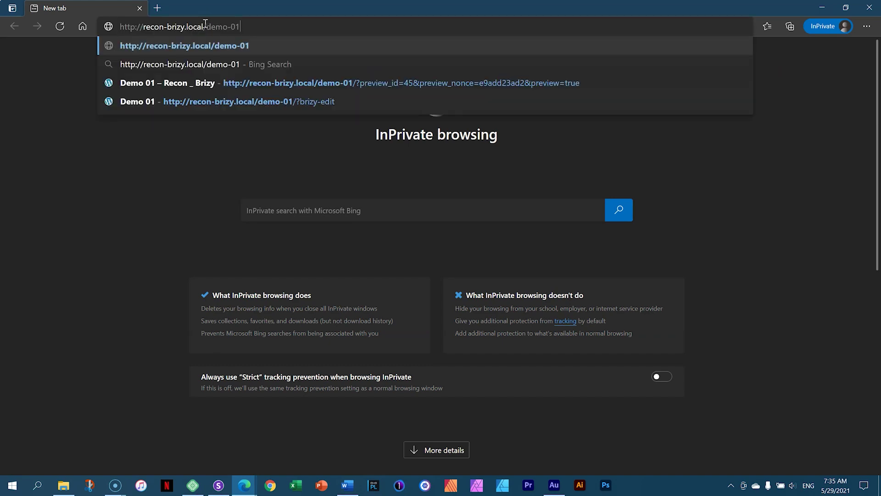
key(Return)
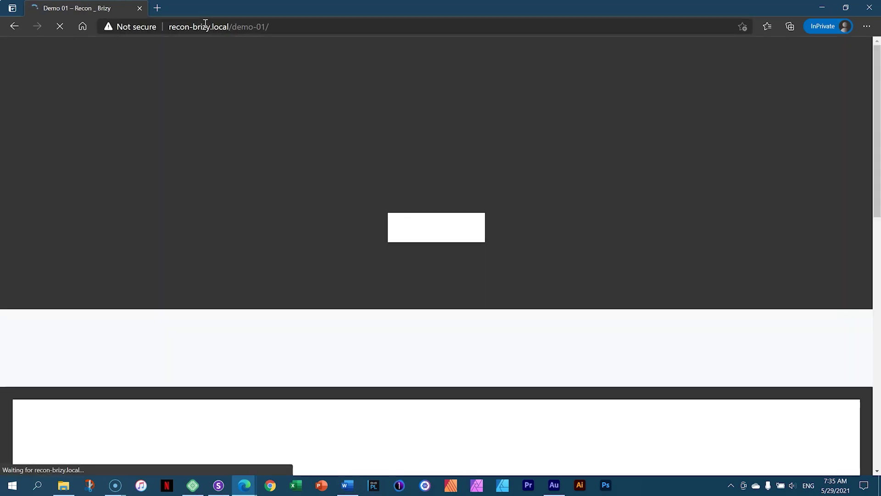
Check the View More button of the white bordered block in the InPrivate window, and close that window.
scroll(462, 153, down, 2)
scroll(462, 153, down, 4)
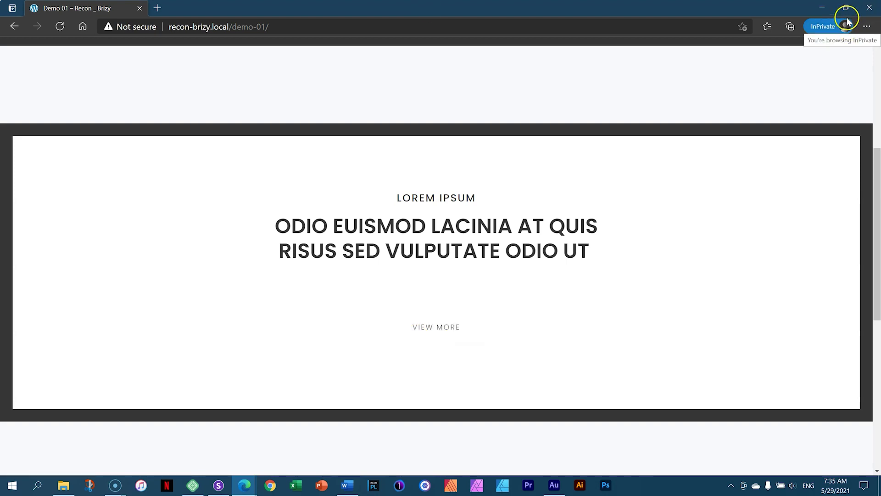
click(870, 10)
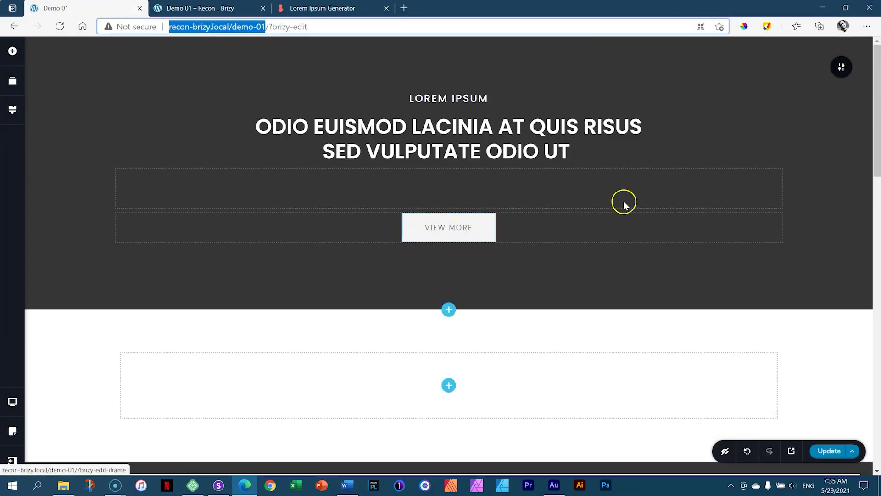
Set the border width of the View More button in the white bordered block to 2 px.
scroll(619, 198, down, 3)
drag(876, 112, 879, 168)
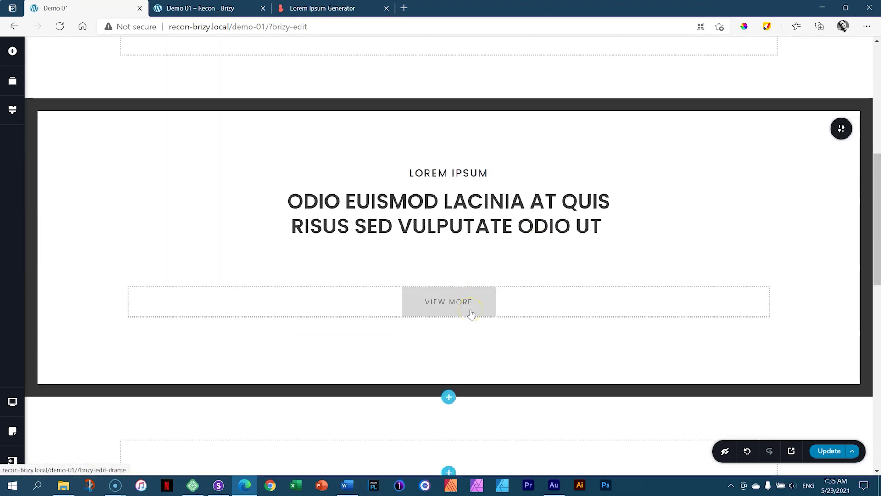
click(457, 302)
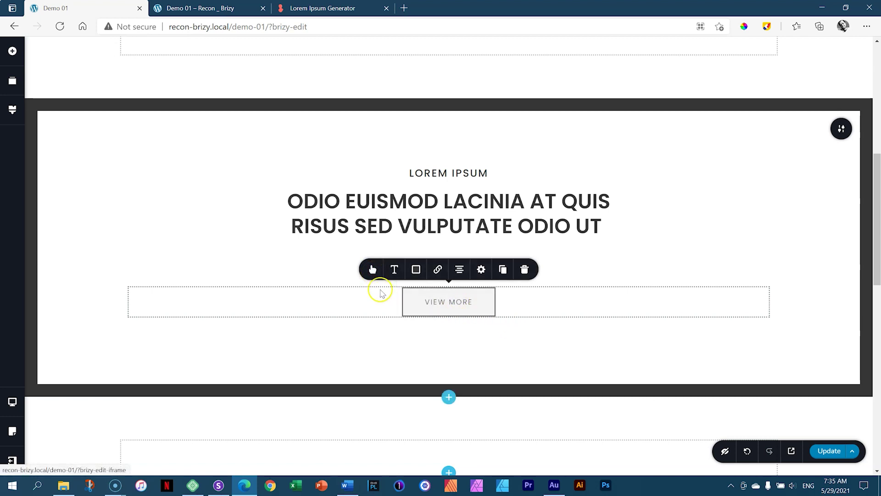
click(374, 273)
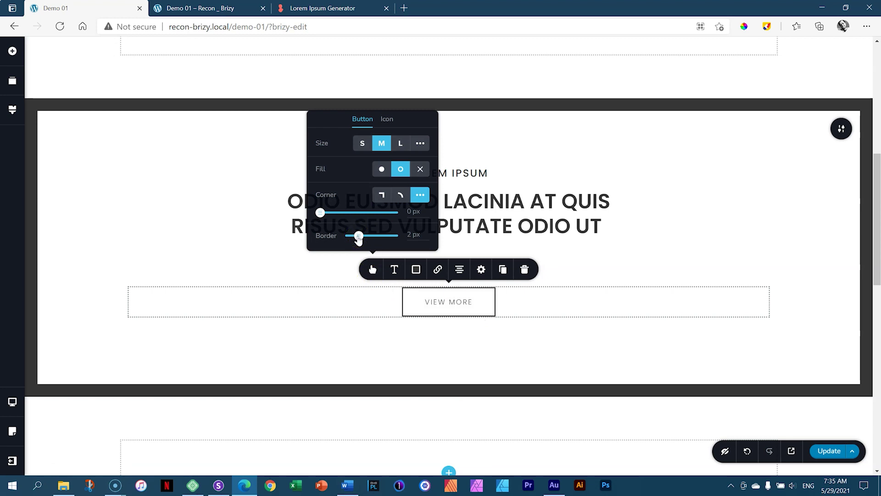
mouse_move(358, 235)
mouse_down()
mouse_move(343, 242)
mouse_move(357, 237)
mouse_up()
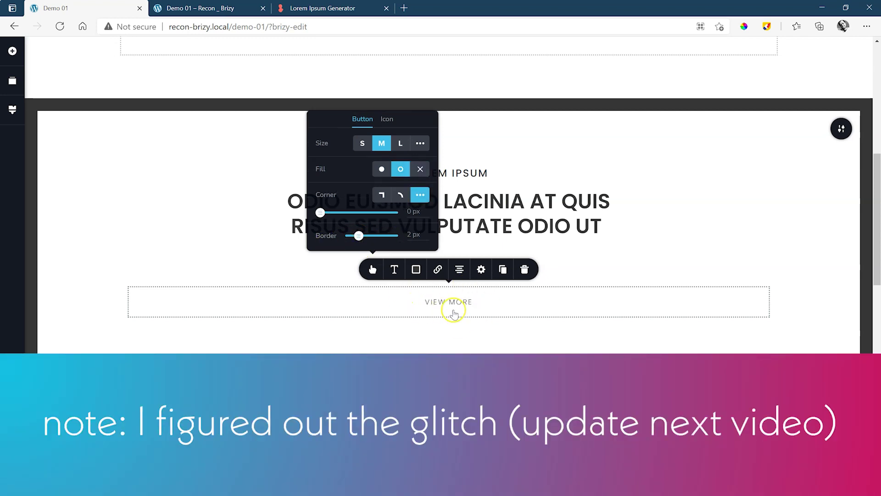
Set the border colour of the white block's View More button to #363636.
click(416, 270)
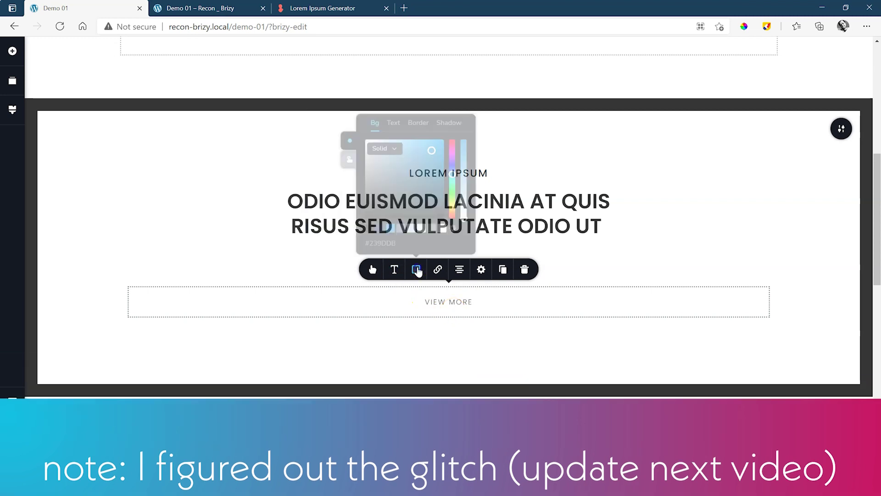
click(416, 122)
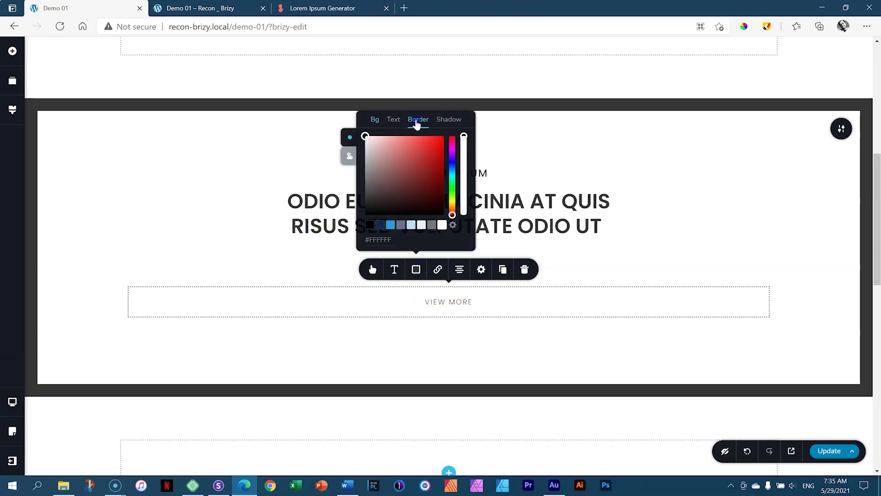
drag(368, 240, 402, 241)
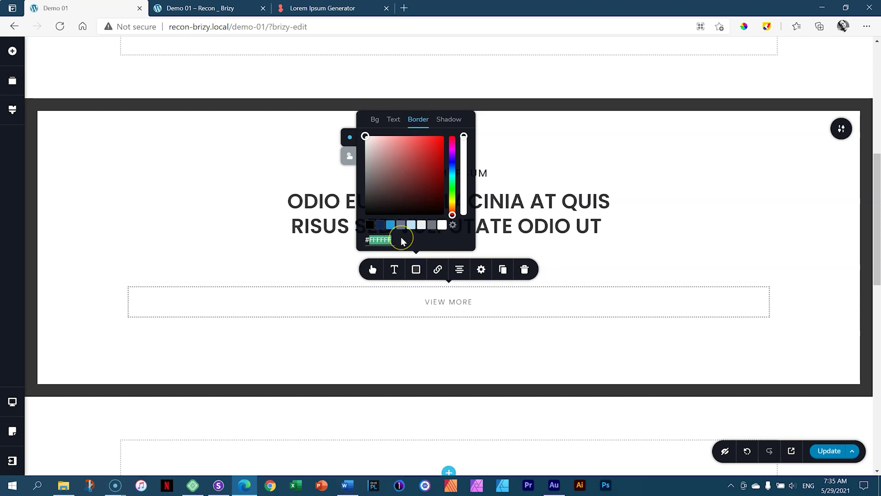
text(363636)
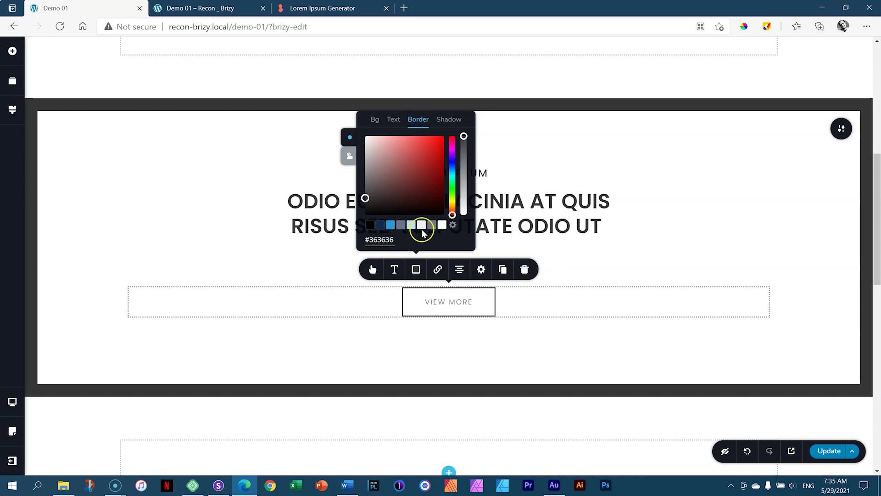
click(835, 213)
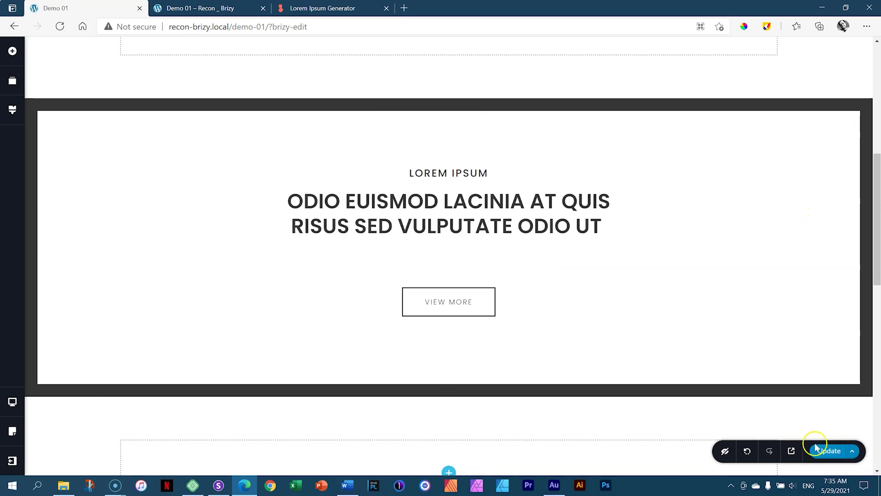
Preview the page and check the View More button in the white bordered block.
click(794, 454)
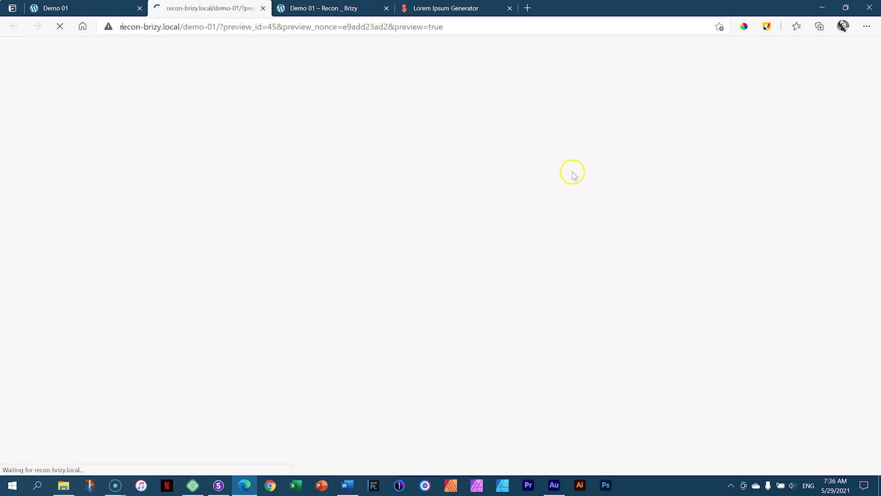
scroll(571, 170, down, 2)
scroll(570, 167, down, 5)
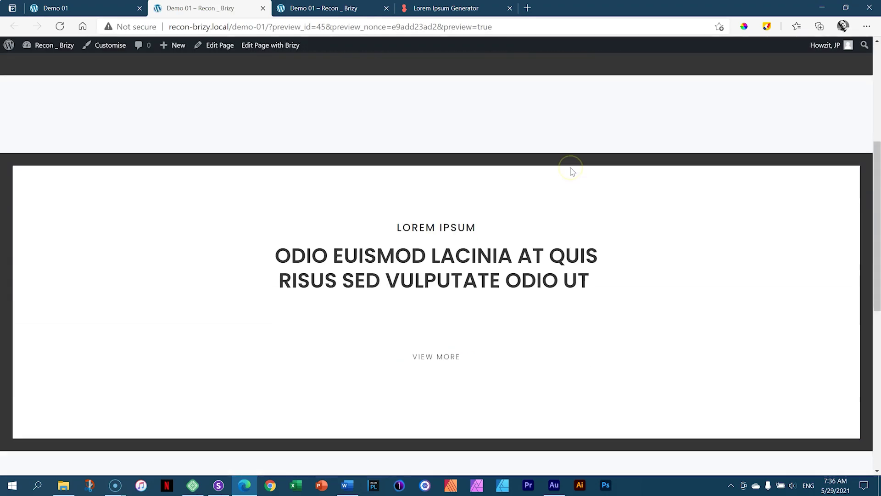
click(442, 343)
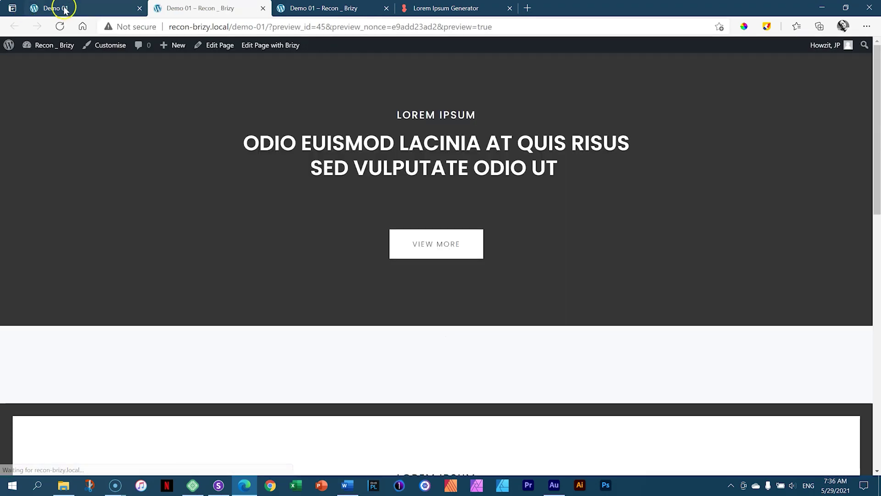
Return to the Demo 01 editor and set the white block's View More button border width to 3 px.
click(62, 9)
click(445, 305)
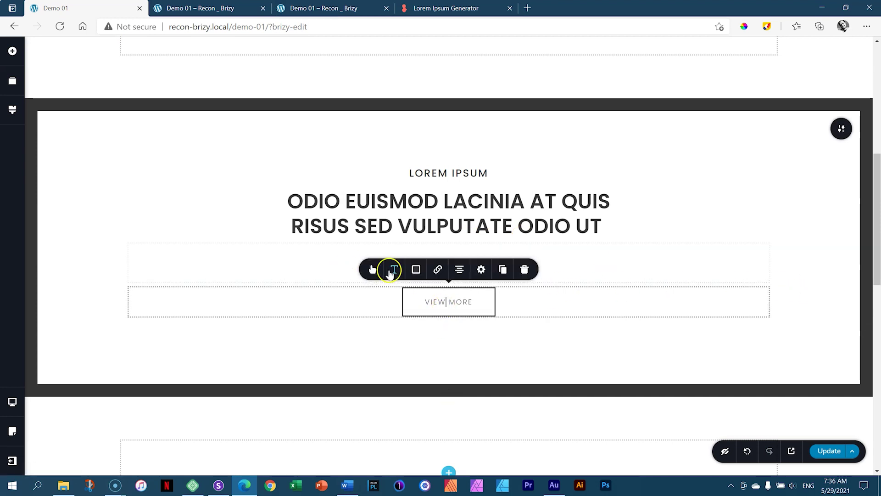
click(416, 269)
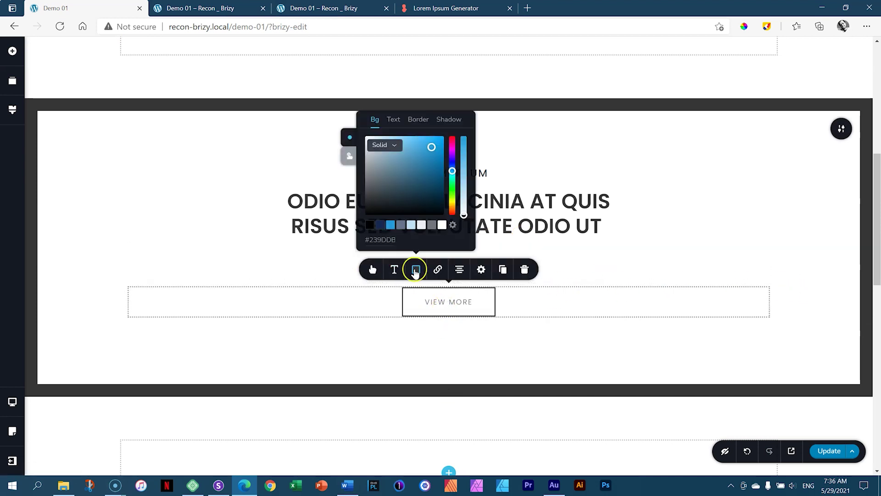
click(371, 270)
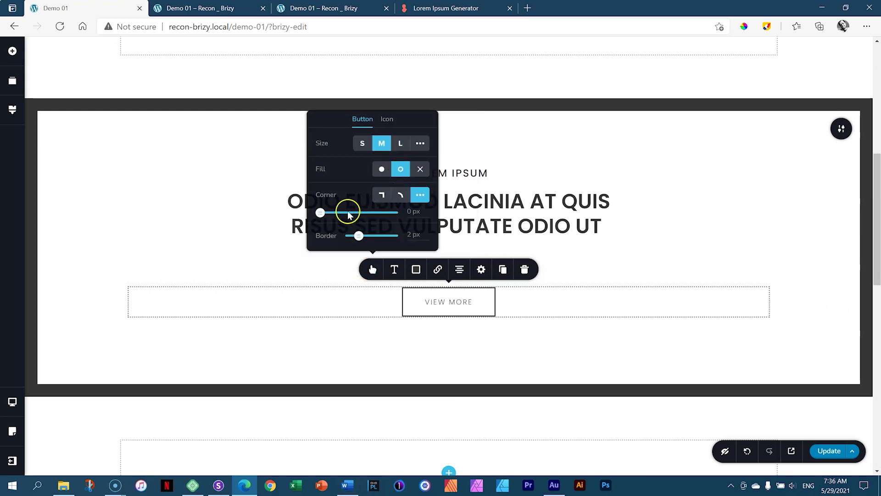
drag(359, 237, 361, 236)
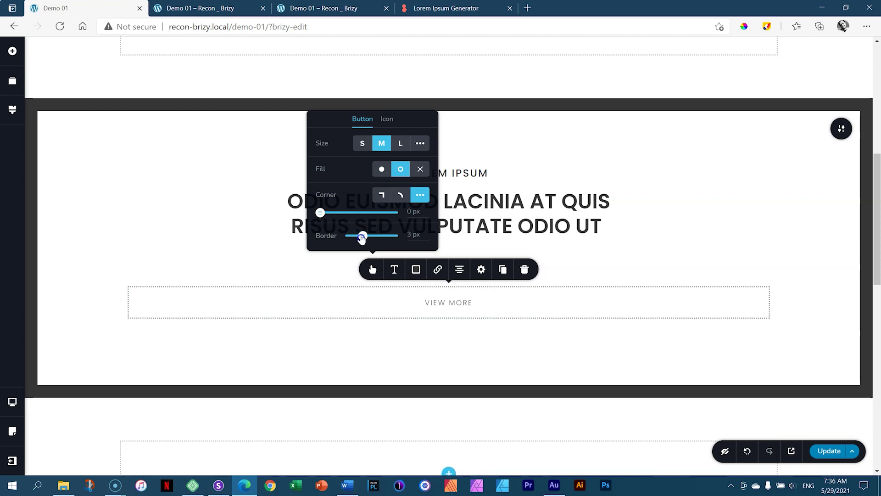
click(391, 121)
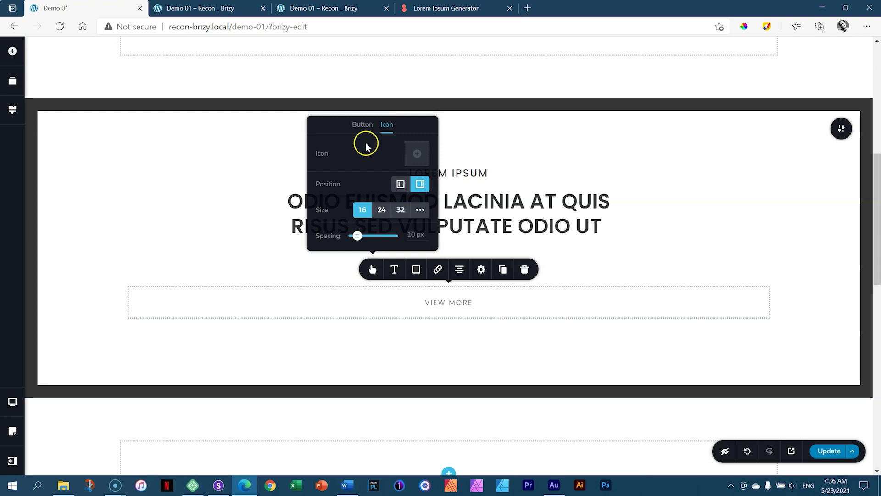
click(364, 123)
click(385, 144)
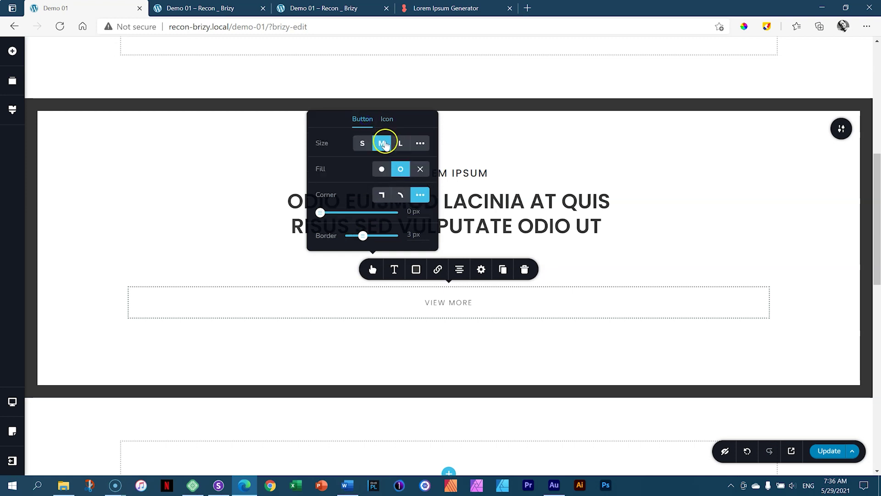
Switch the View More button to the solid fill and set its border width to 2 px.
click(380, 169)
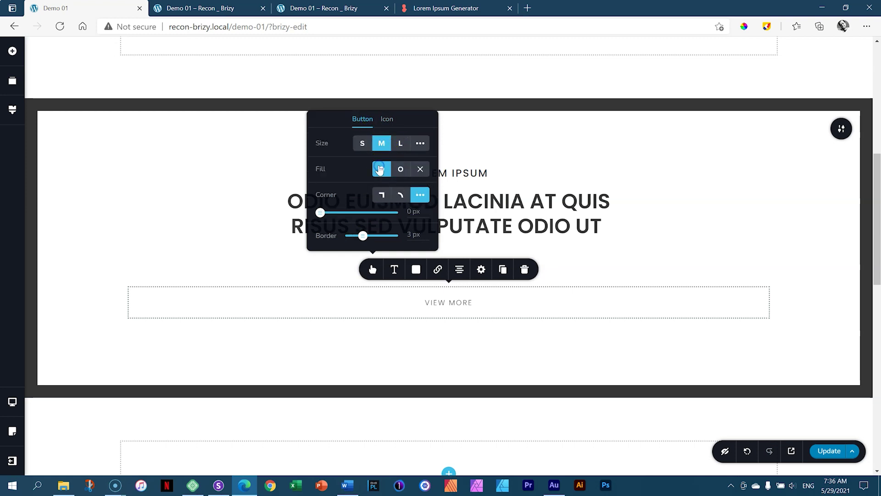
click(363, 236)
drag(362, 237, 358, 237)
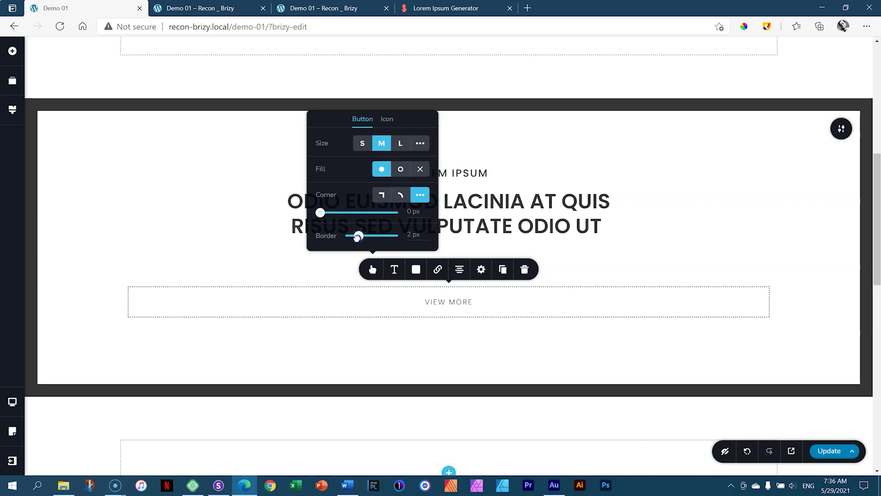
Change the normal-state border colour of the solid-filled View More button to #363636.
click(416, 270)
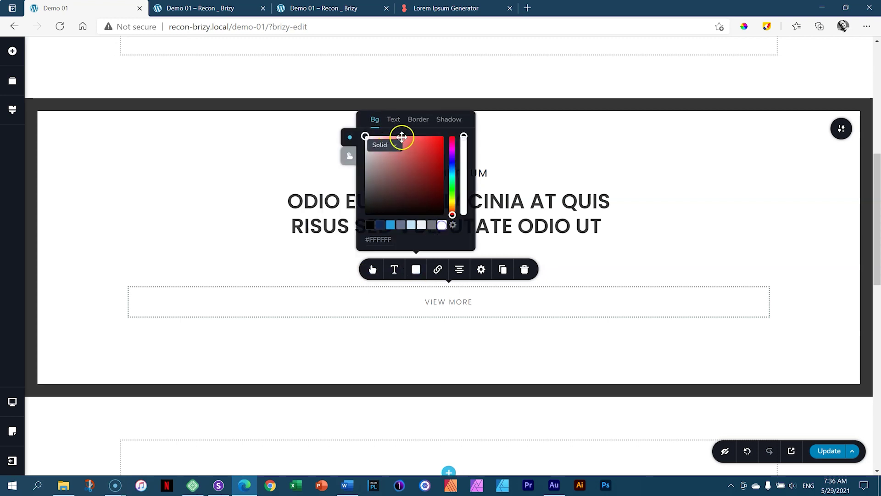
click(394, 120)
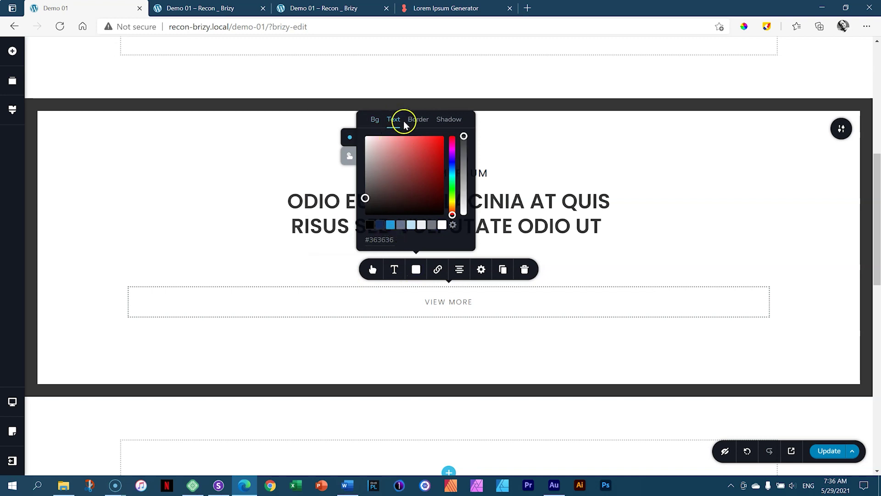
click(418, 119)
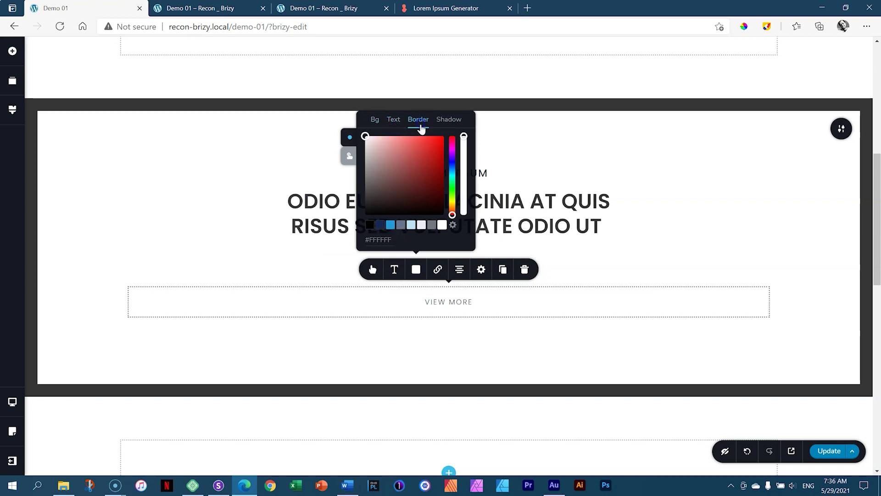
click(396, 238)
text(#363636)
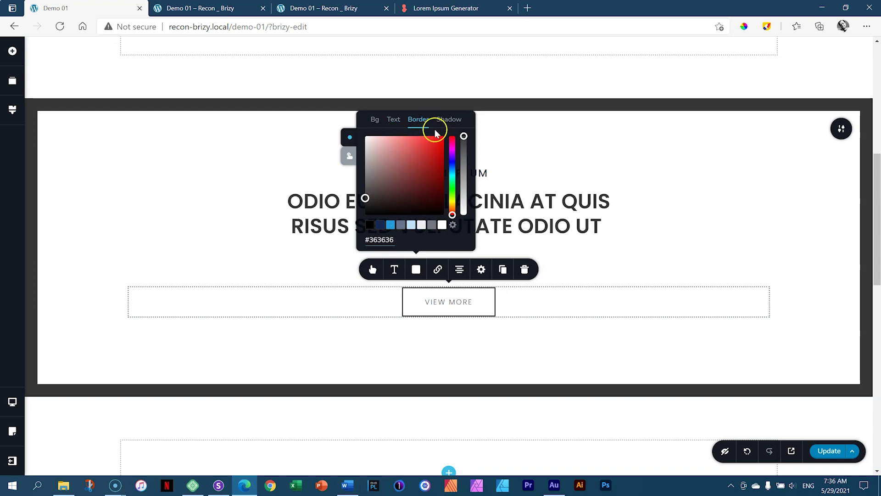
Raise the opacity of the View More button's hover-state border colour to about two thirds.
click(349, 157)
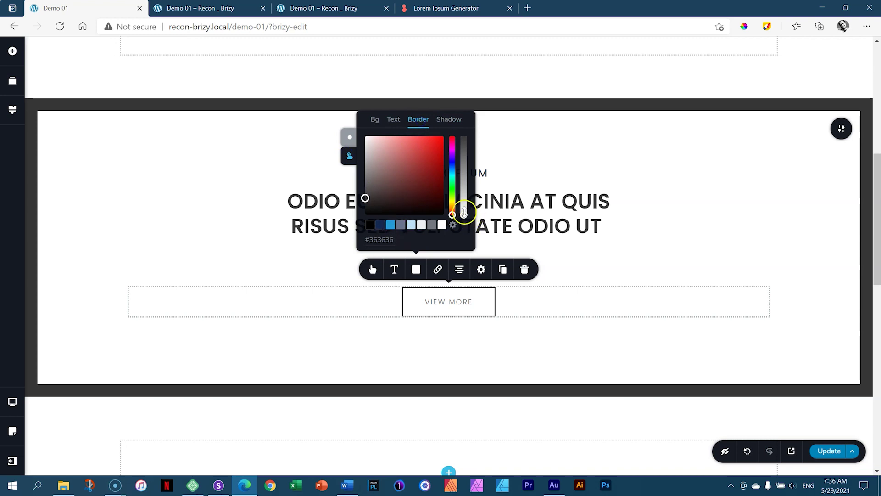
drag(464, 213, 464, 162)
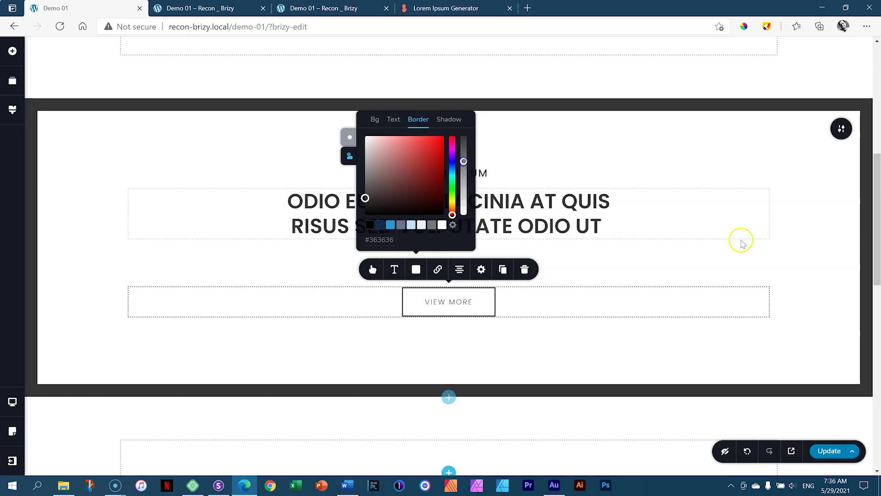
click(780, 252)
Update the page and preview it to check the View More button's normal and hover borders.
click(829, 448)
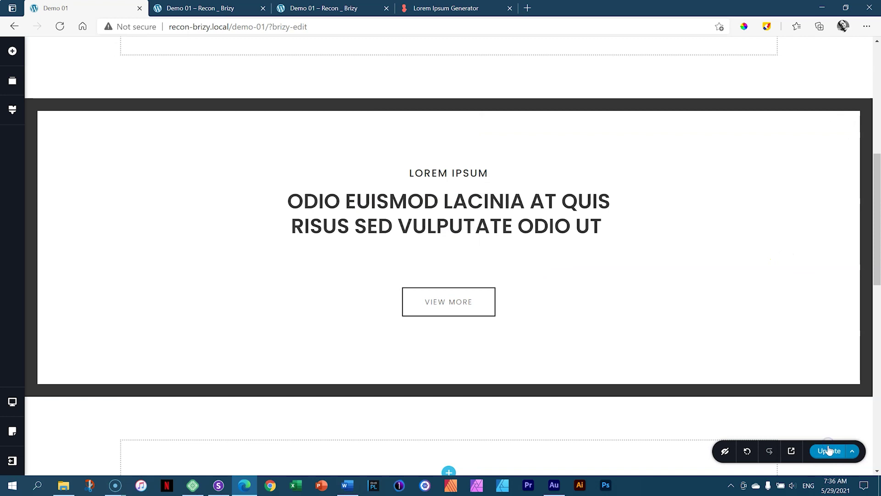
click(801, 451)
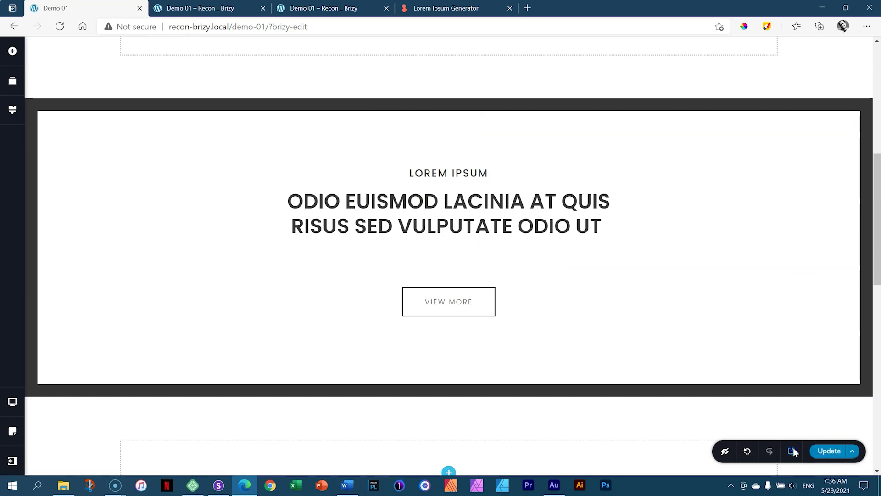
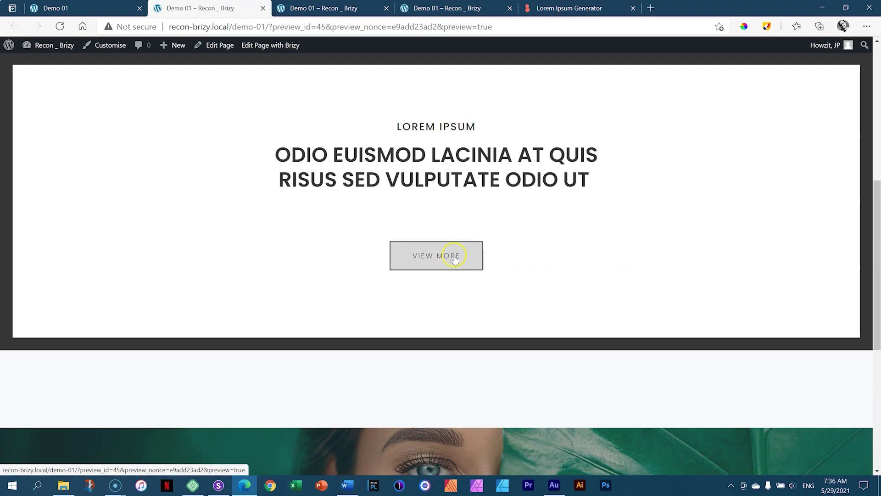
Return to the editor, review the View More button's border colour, and set its corner radius to 1 px.
click(120, 15)
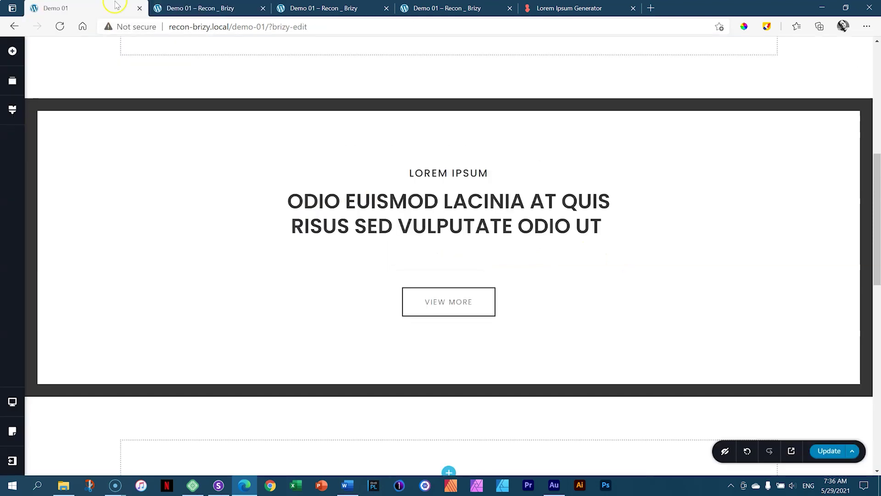
click(450, 300)
click(416, 270)
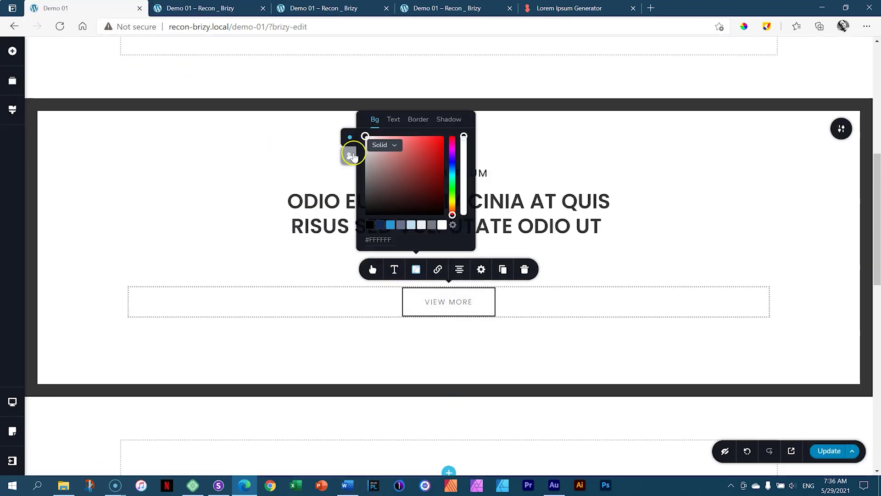
click(415, 119)
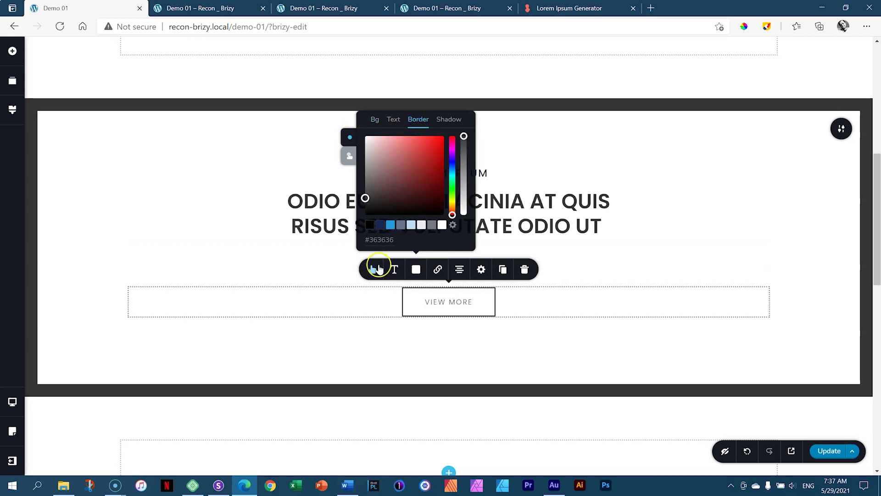
click(373, 270)
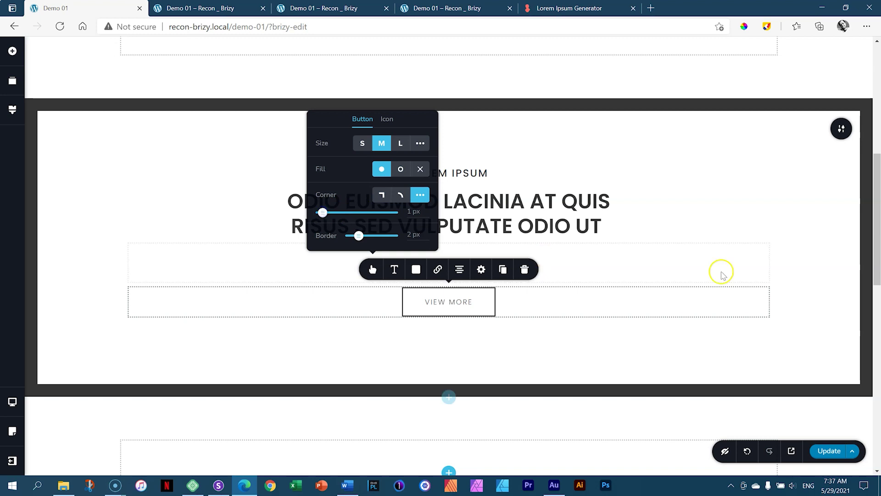
click(802, 271)
Save the button's corner change and open a fresh preview of the page.
click(826, 456)
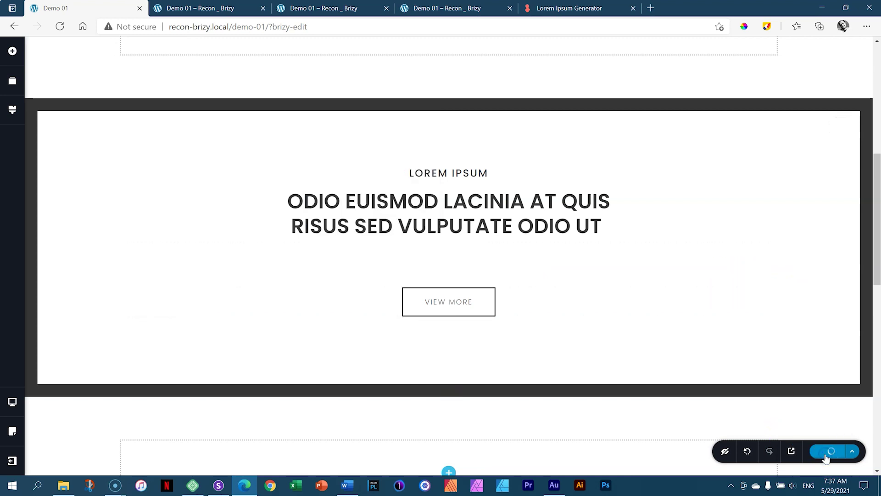
click(794, 452)
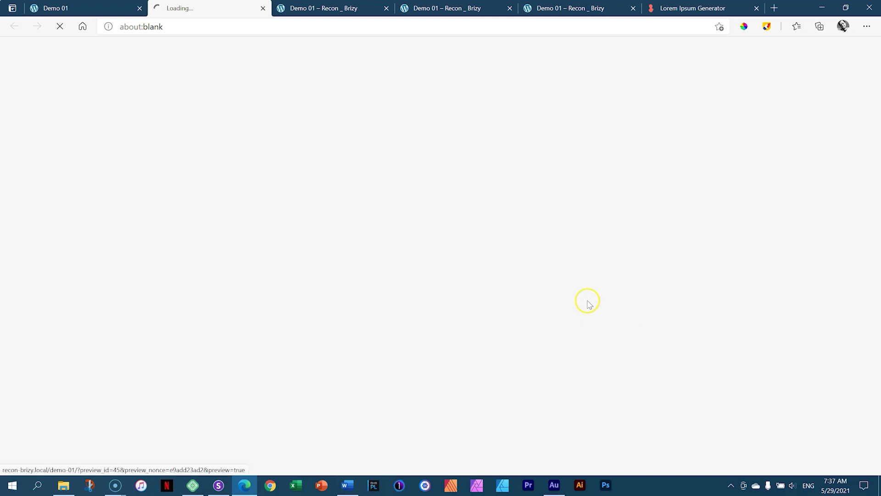
Check the white block's View More button border in the fresh preview and return to the editor.
scroll(597, 294, down, 5)
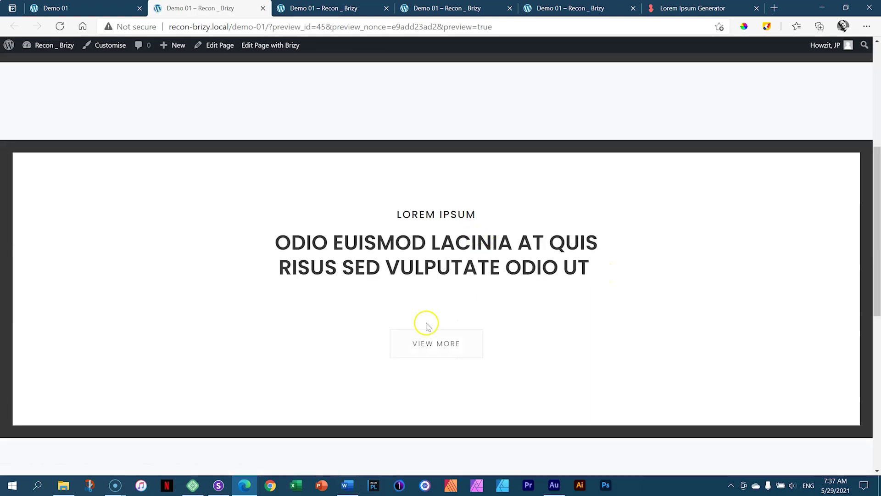
scroll(578, 301, up, 5)
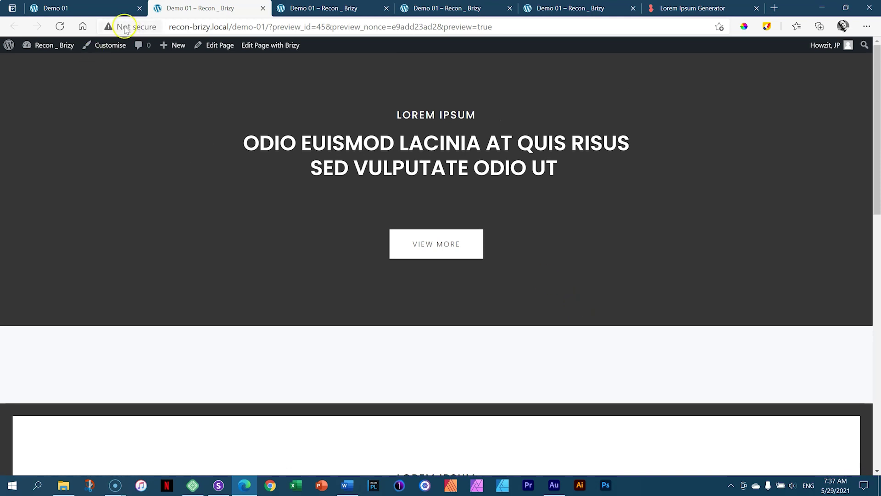
click(122, 8)
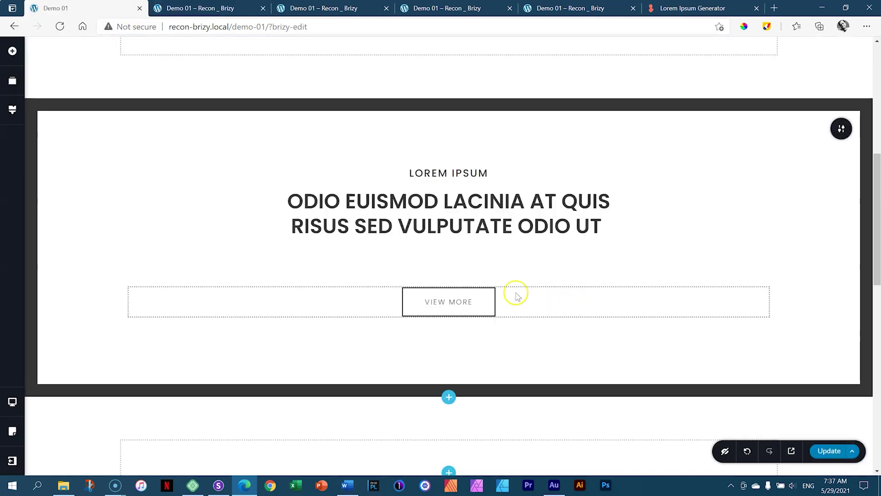
Set the border width of the white block's View More button to 0 px.
click(485, 309)
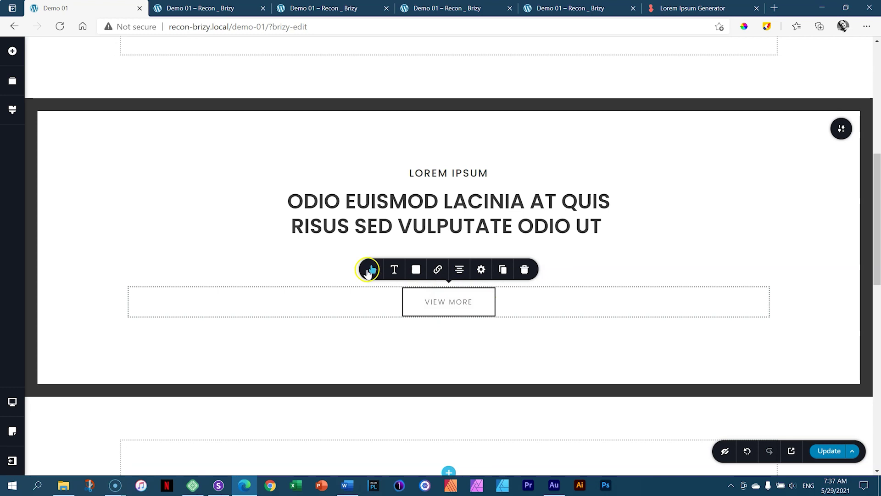
click(371, 269)
drag(351, 235, 320, 223)
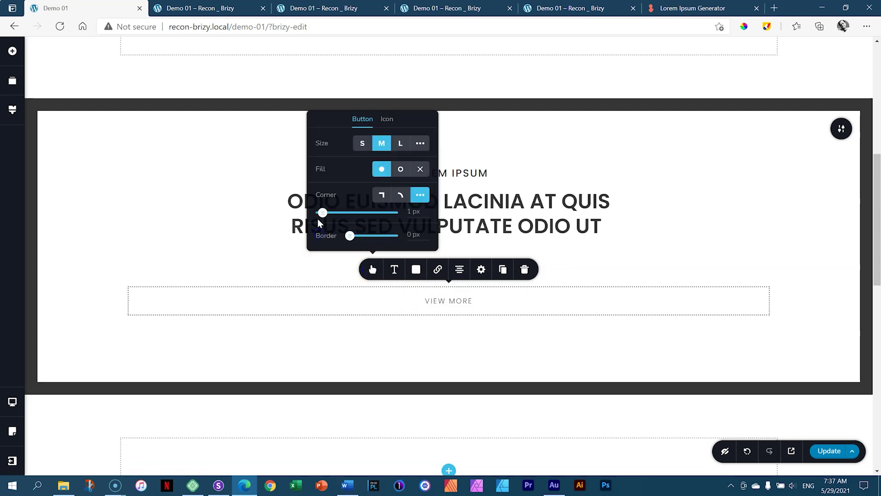
Set the View More button's background to #363636 and its text colour to white #FFFFFF.
click(416, 270)
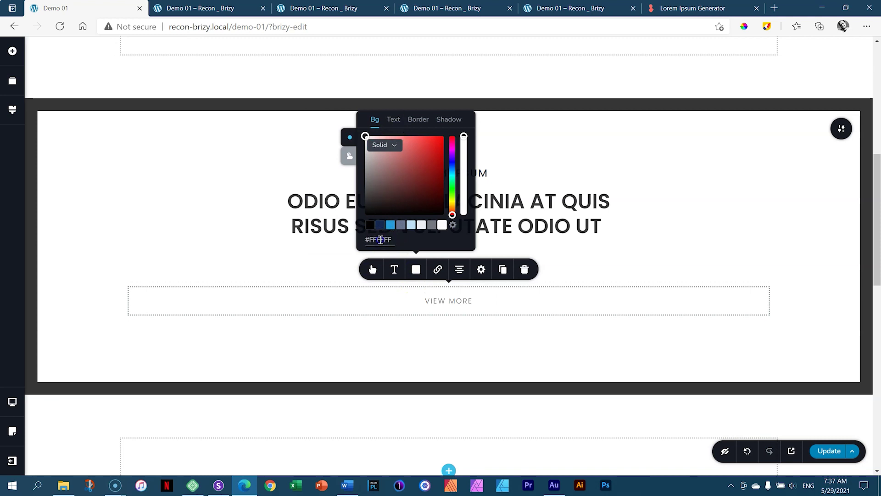
text(363636)
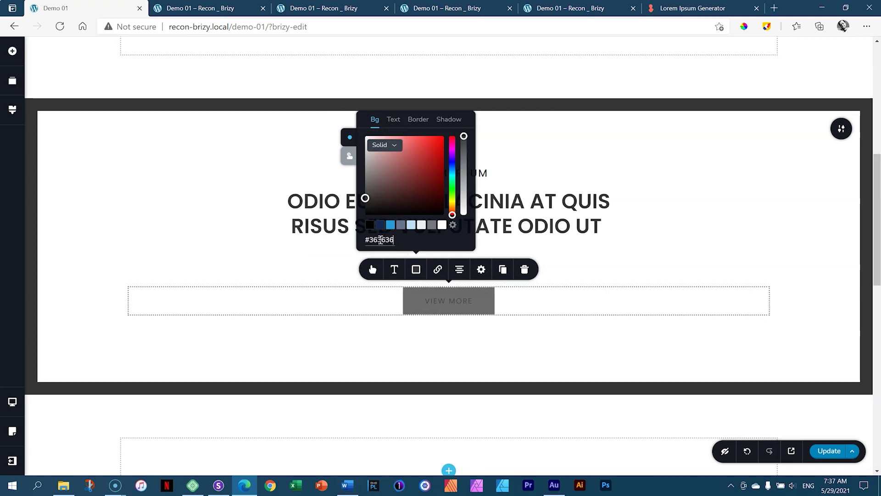
click(393, 119)
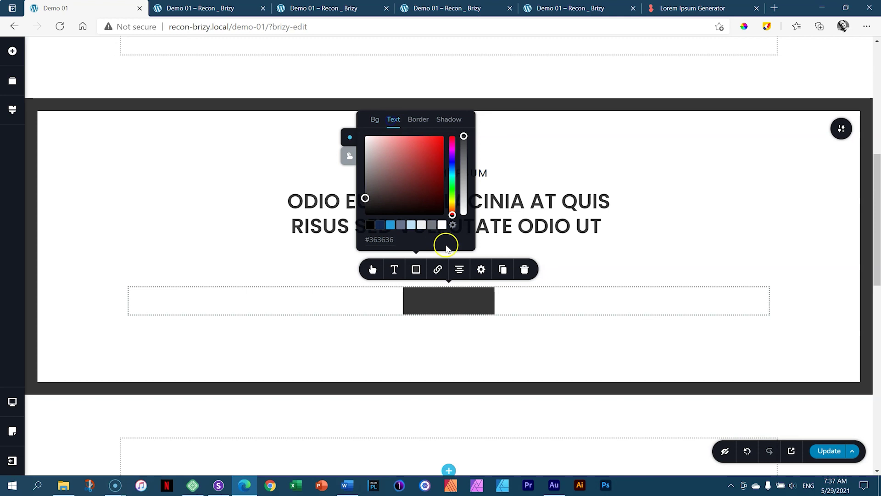
click(444, 225)
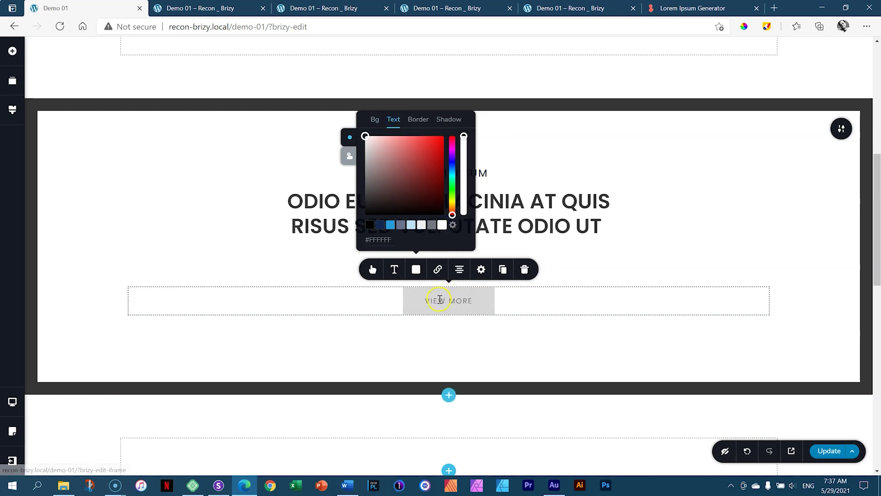
click(727, 253)
Update the page and open a new preview to check the restyled View More button's normal and hover looks.
click(824, 455)
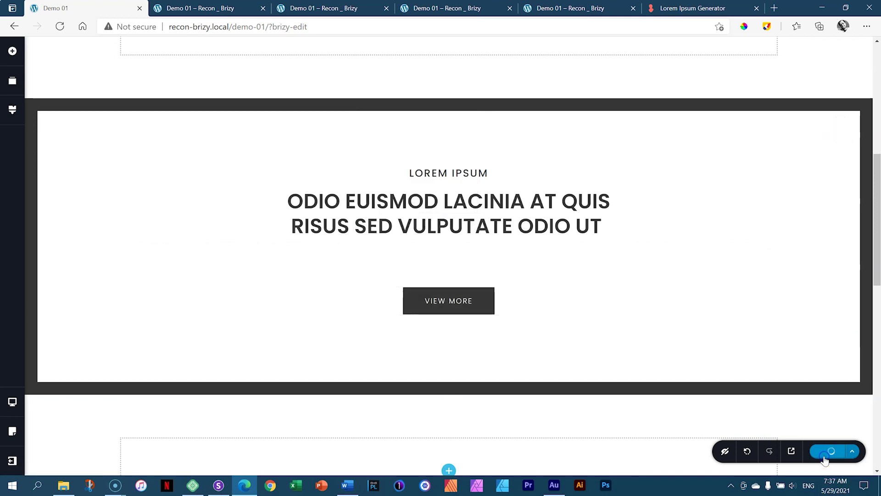
click(792, 451)
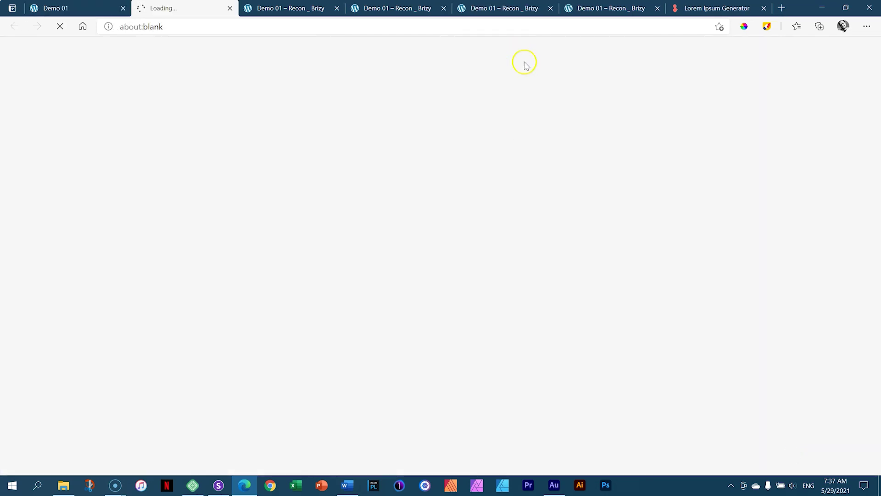
scroll(618, 204, down, 7)
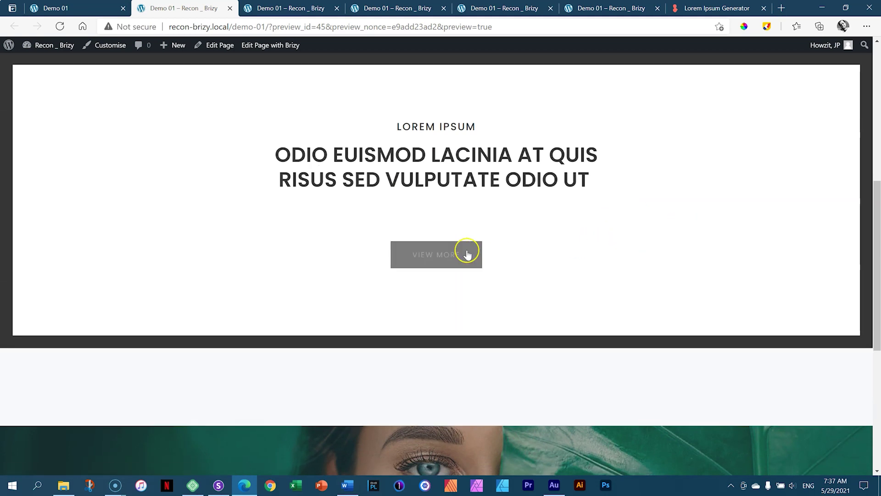
scroll(638, 231, up, 7)
scroll(642, 232, down, 7)
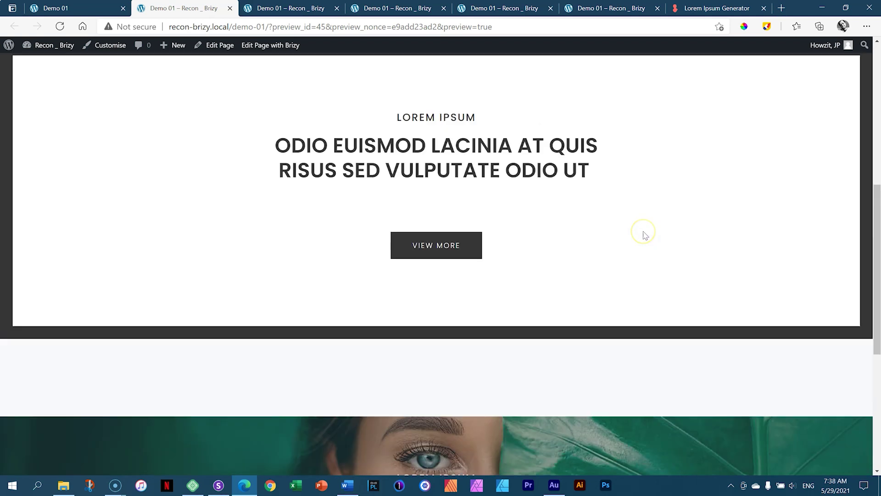
scroll(642, 233, up, 2)
Back in the editor, add a Button element to the empty block below the leaf-image block.
key(ctrl+shift+Tab)
scroll(598, 284, down, 10)
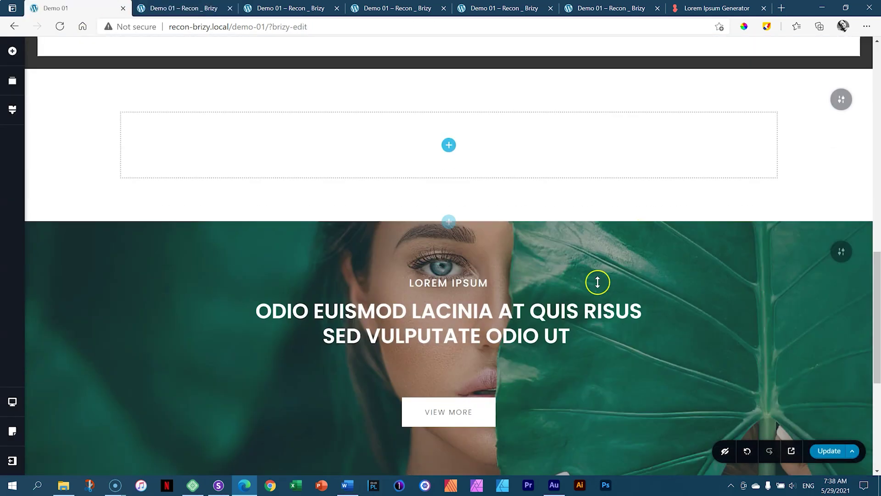
scroll(598, 284, down, 1)
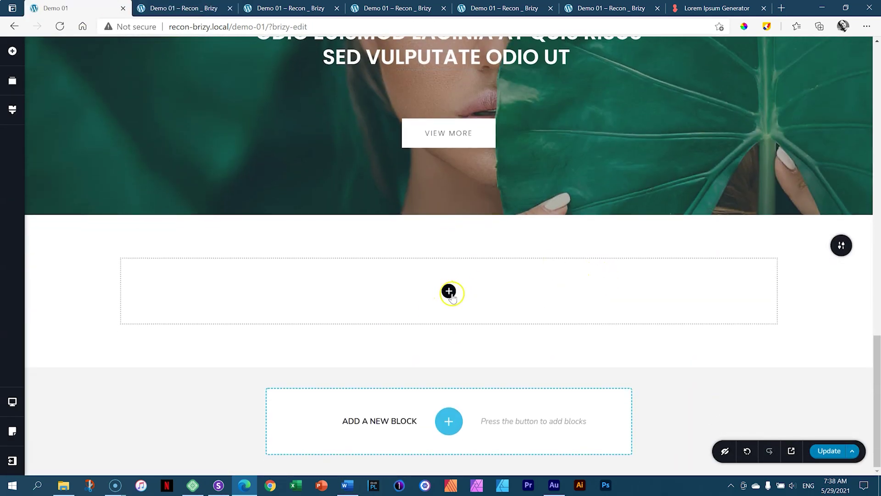
click(13, 51)
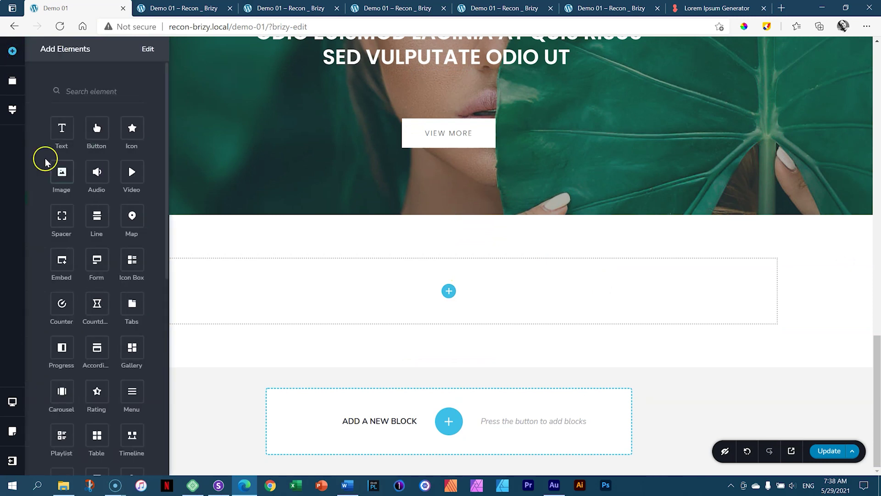
drag(92, 128, 449, 294)
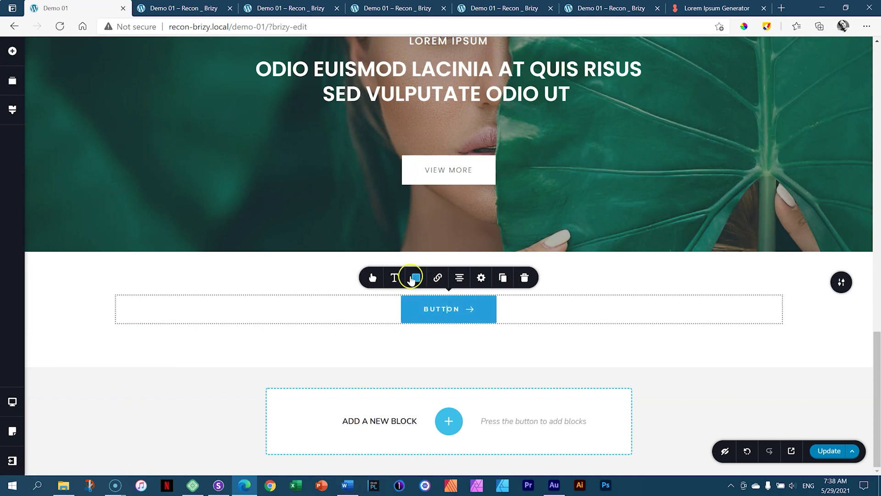
Make the new button's background fully transparent and set its border and text colours to black #000000.
click(416, 278)
drag(463, 146, 465, 248)
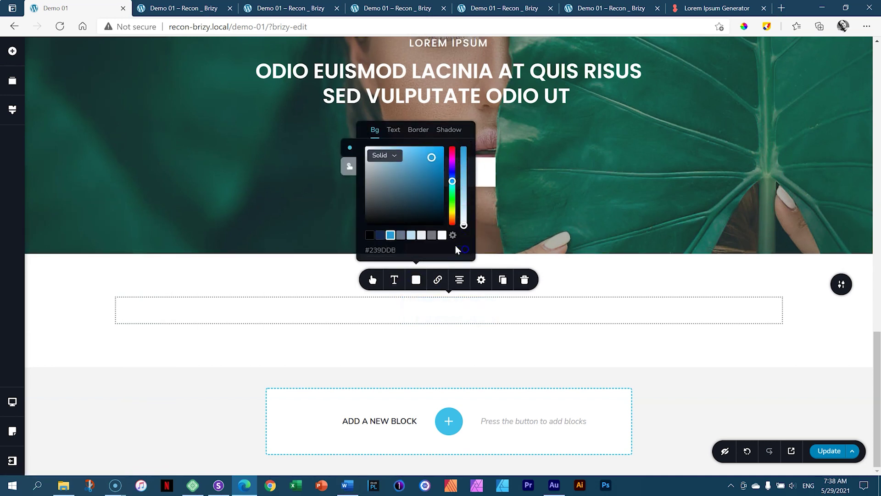
click(415, 135)
click(370, 236)
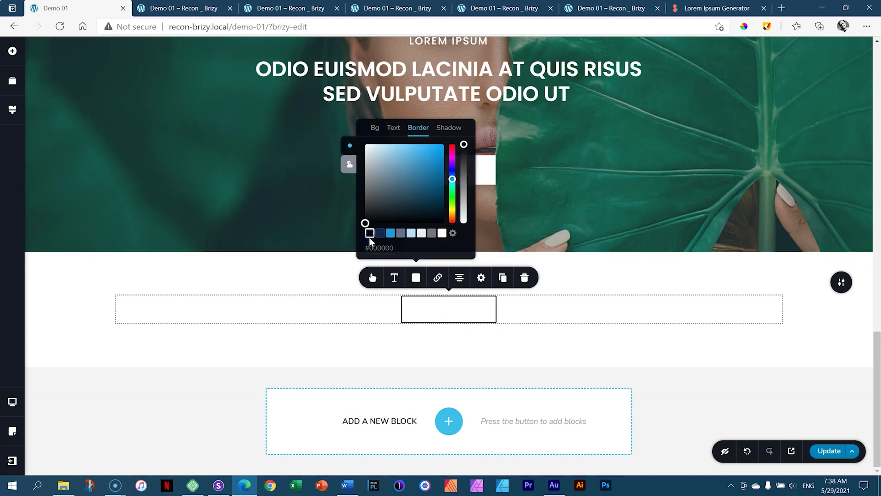
click(394, 129)
click(370, 250)
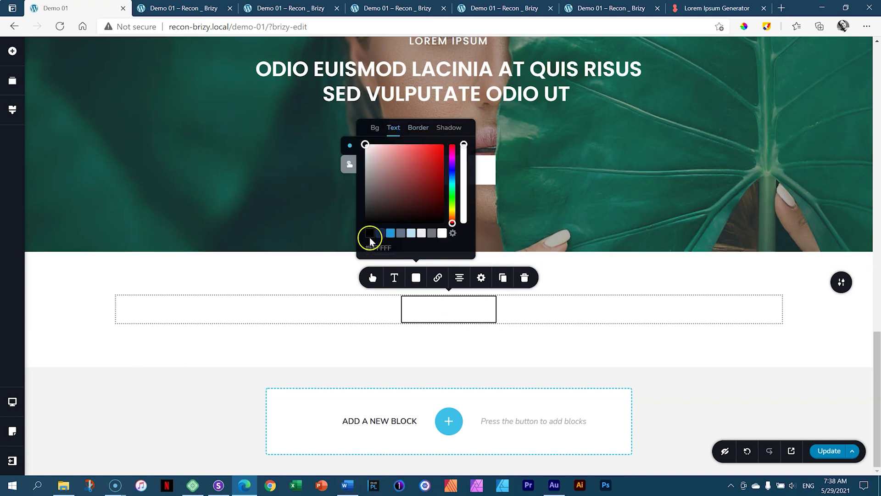
click(370, 234)
click(868, 330)
Update the page and preview it to check the outlined test button and compare it with the other blocks' buttons.
click(826, 451)
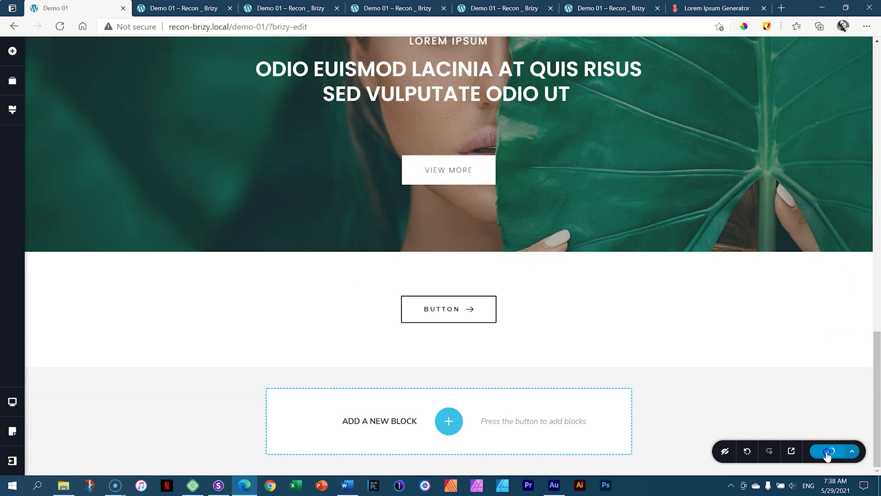
click(791, 452)
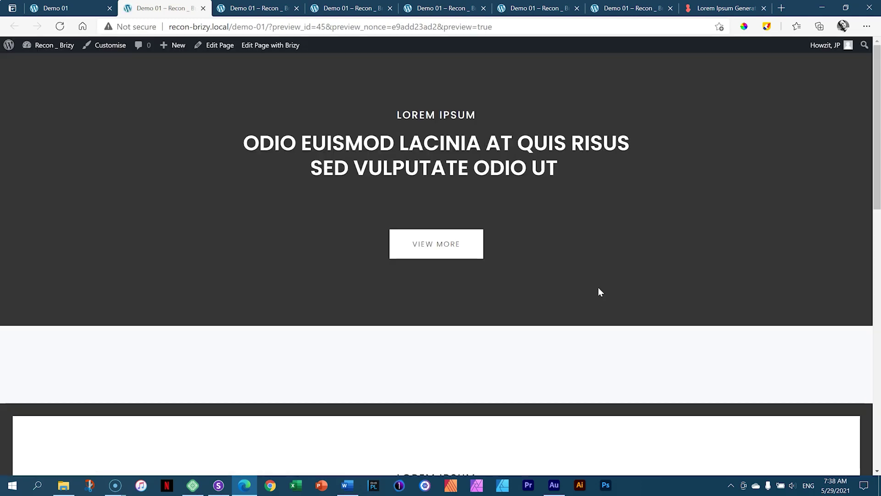
scroll(598, 288, down, 5)
scroll(600, 291, down, 3)
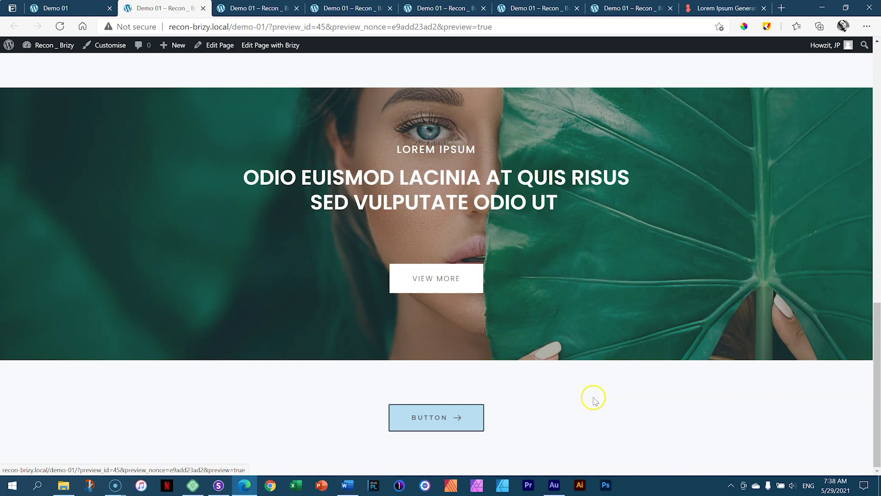
scroll(522, 404, up, 2)
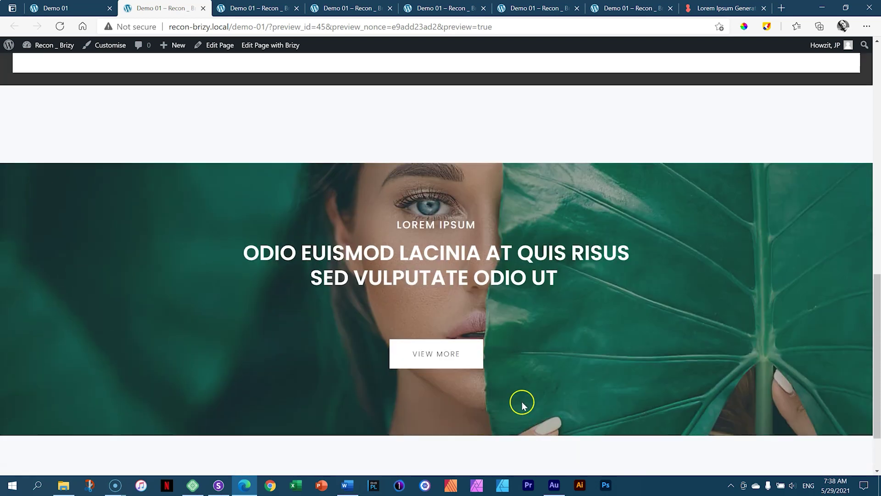
scroll(522, 404, up, 12)
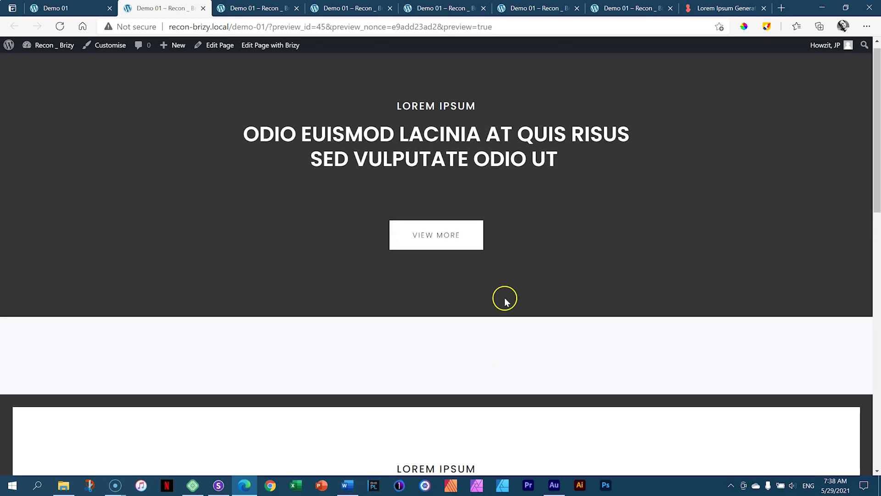
scroll(486, 321, down, 8)
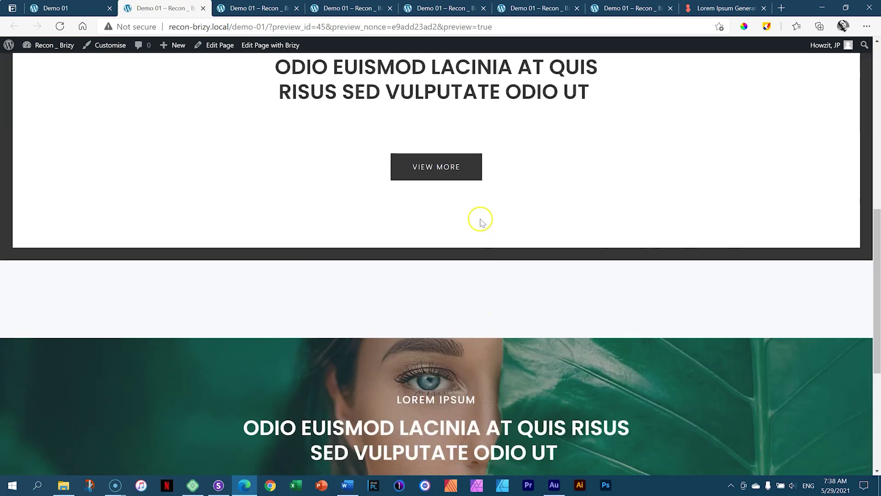
Return to the editor, add a Button element below the white block's View More button, and label it VIEW MORE.
key(ctrl+shift+Tab)
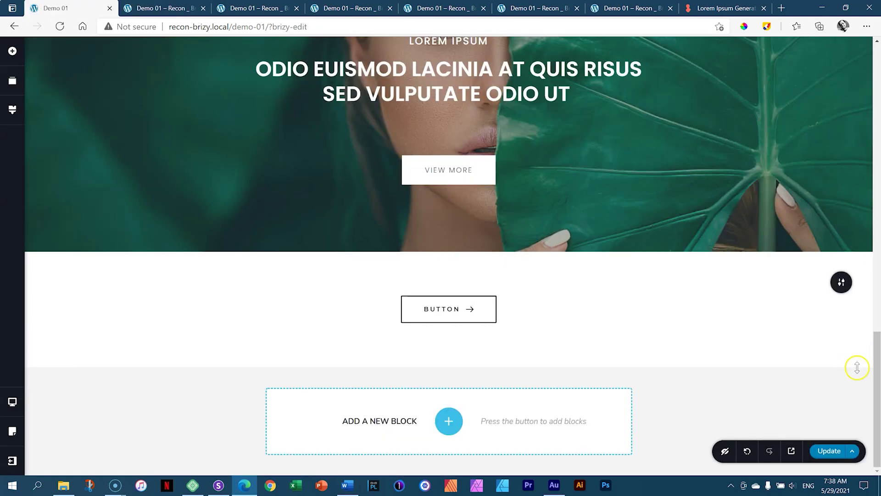
drag(877, 368, 878, 232)
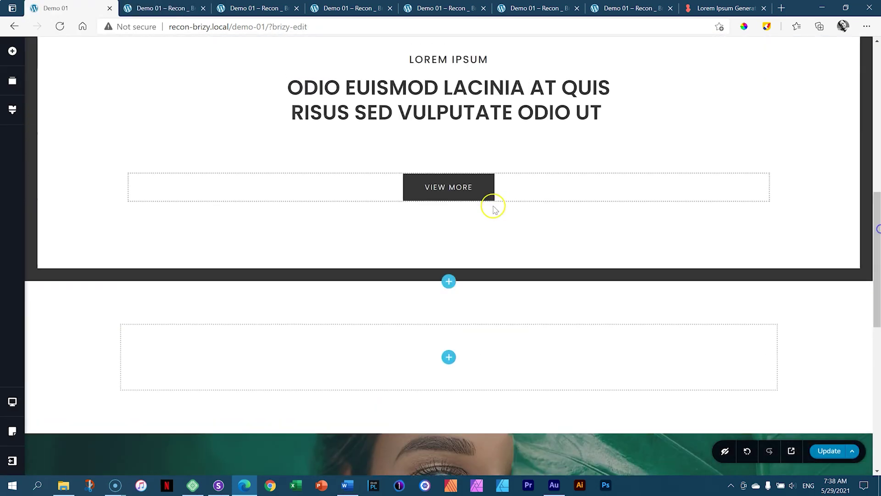
click(12, 51)
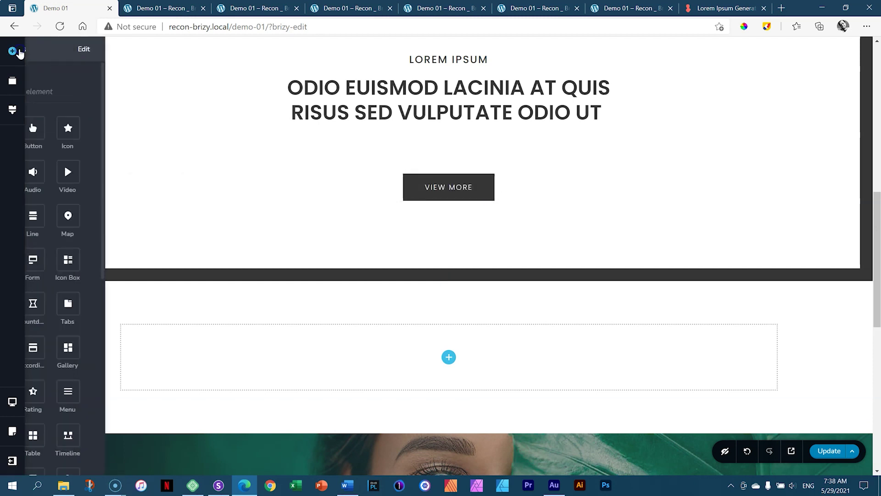
drag(96, 131, 452, 211)
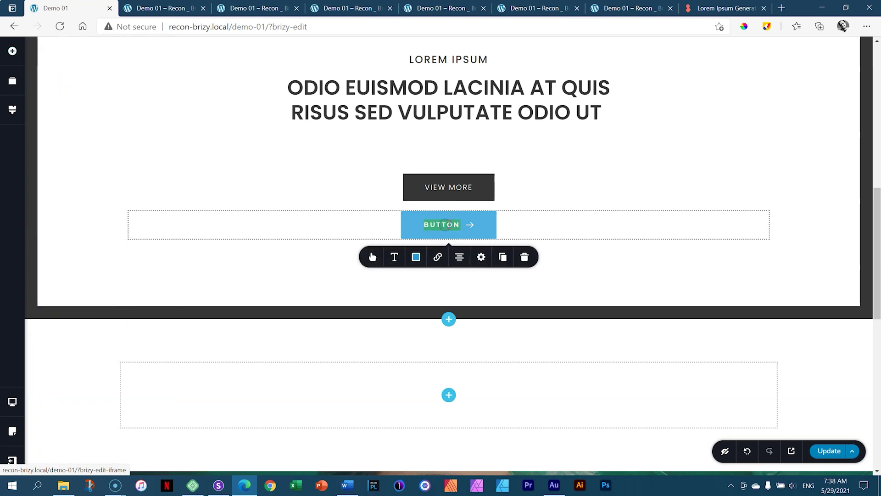
text(VIE)
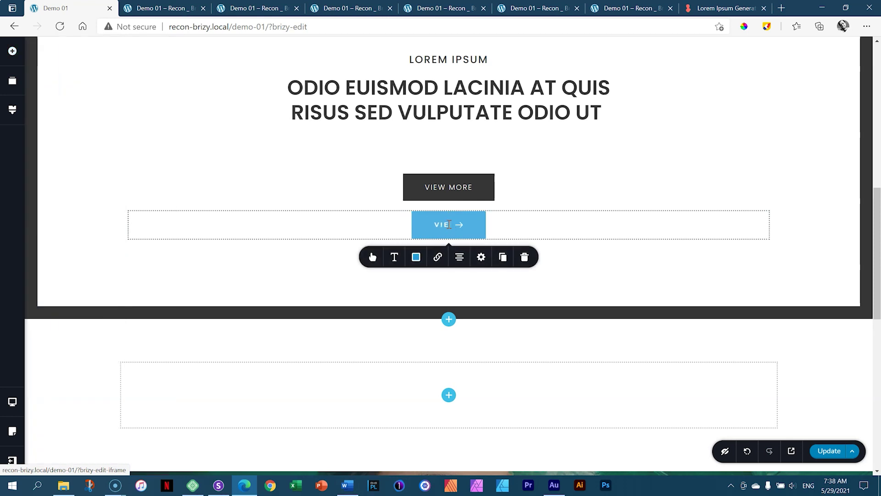
text(W MORE)
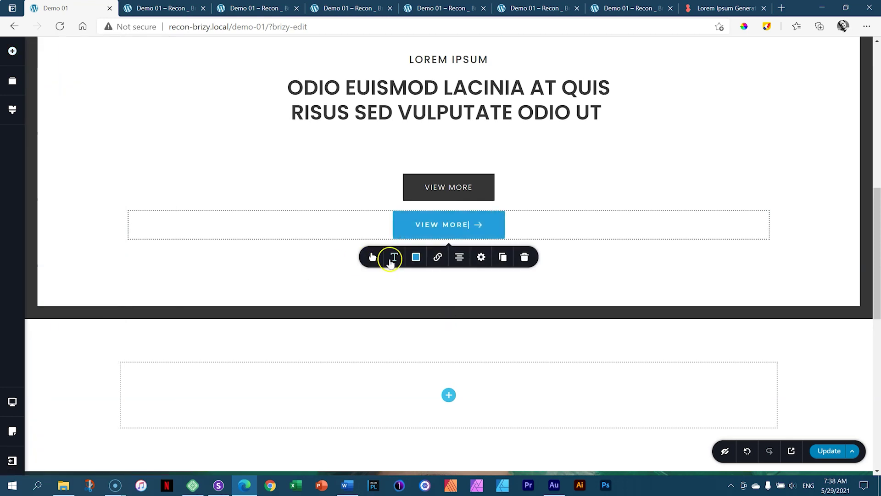
Remove the arrow icon from the newly added View More button.
click(372, 257)
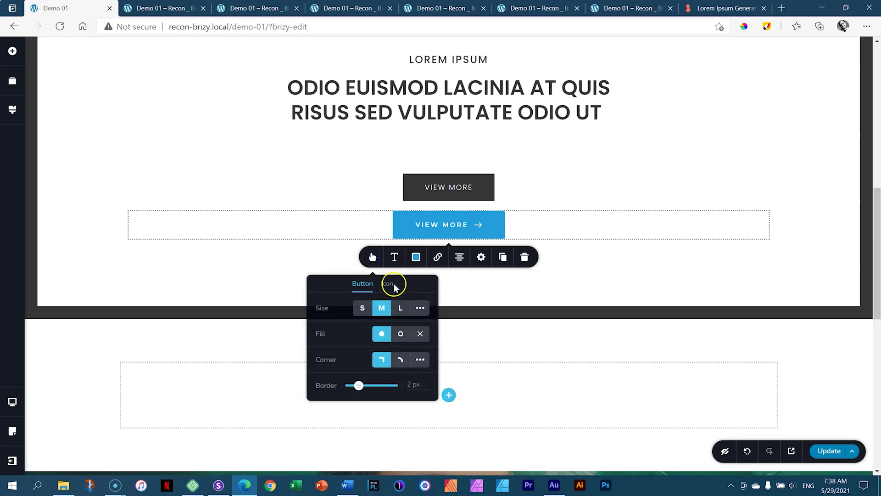
click(387, 284)
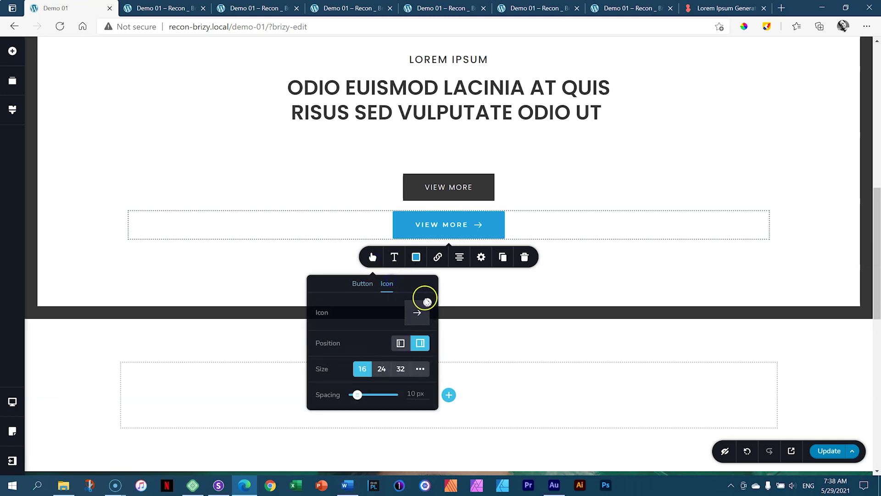
click(427, 301)
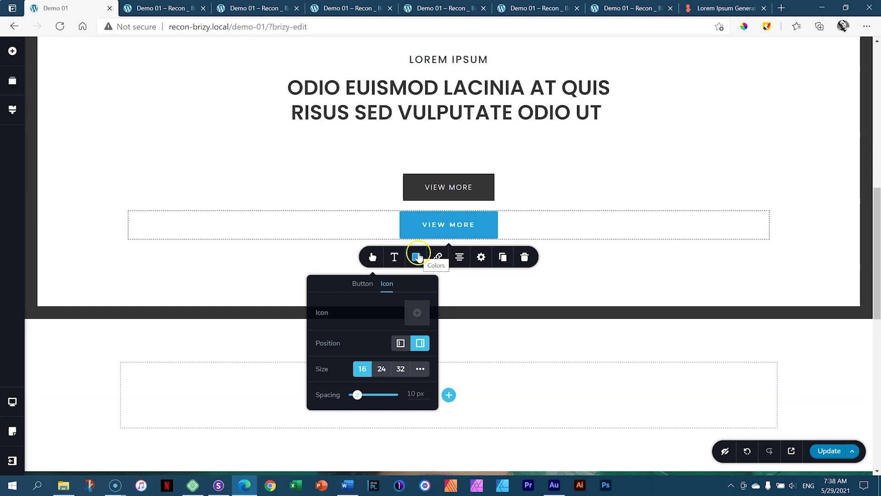
Set the new View More button's typography to Poppins, size 14, Light weight, with letter spacing 2.0.
click(399, 259)
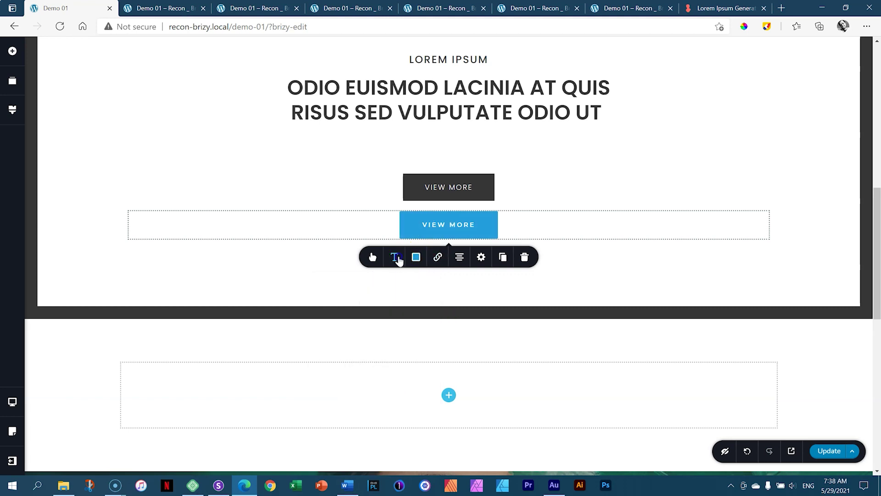
click(364, 296)
click(429, 342)
click(428, 342)
click(471, 347)
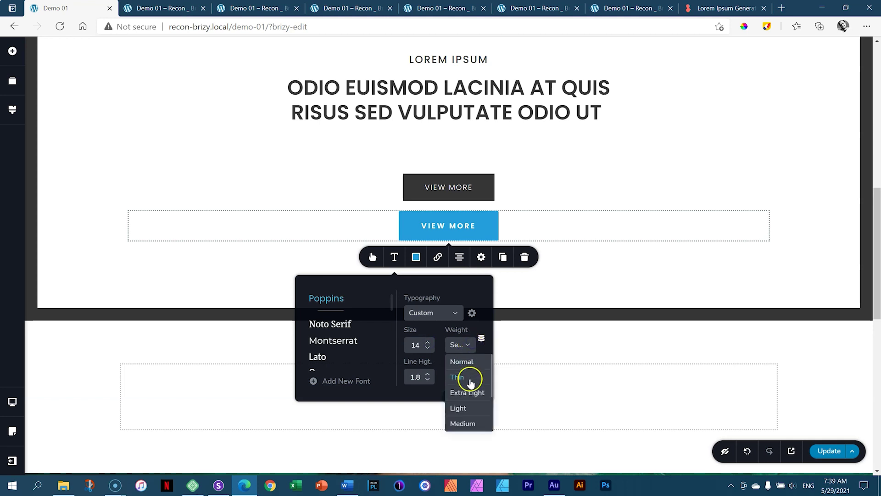
click(469, 404)
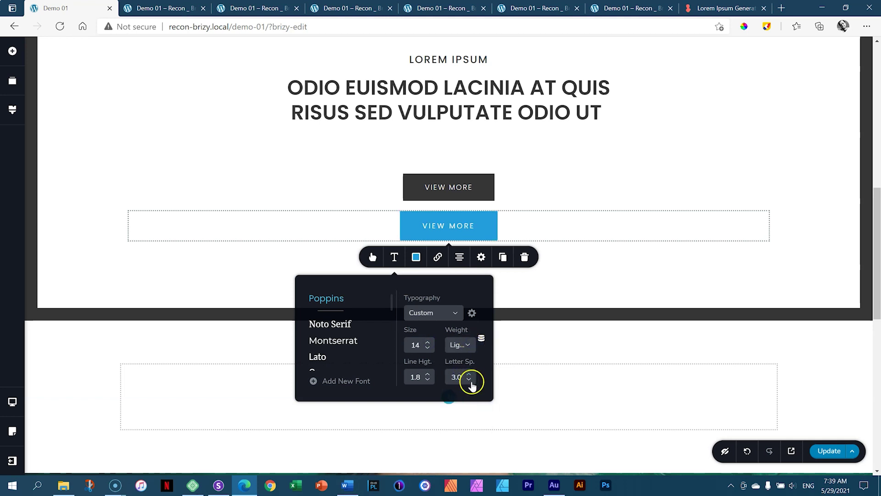
click(469, 381)
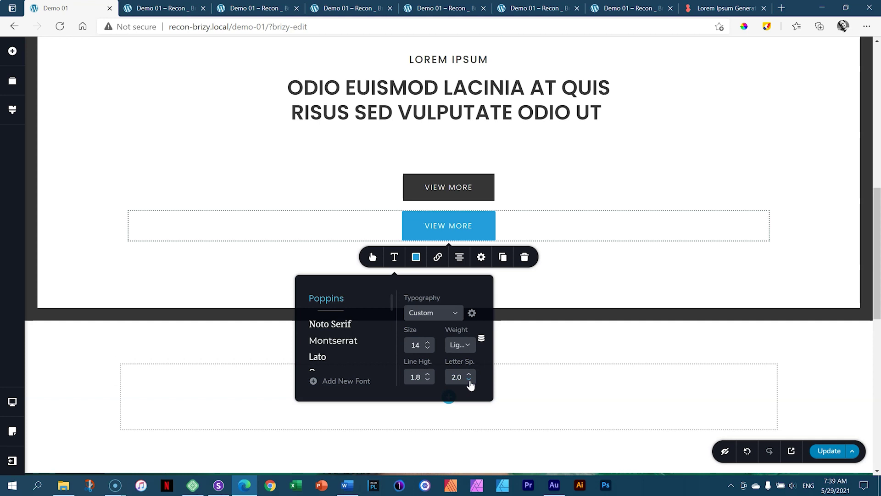
Set the new View More button's border width to 2 px and its background colour to white #FFFFFF.
click(382, 257)
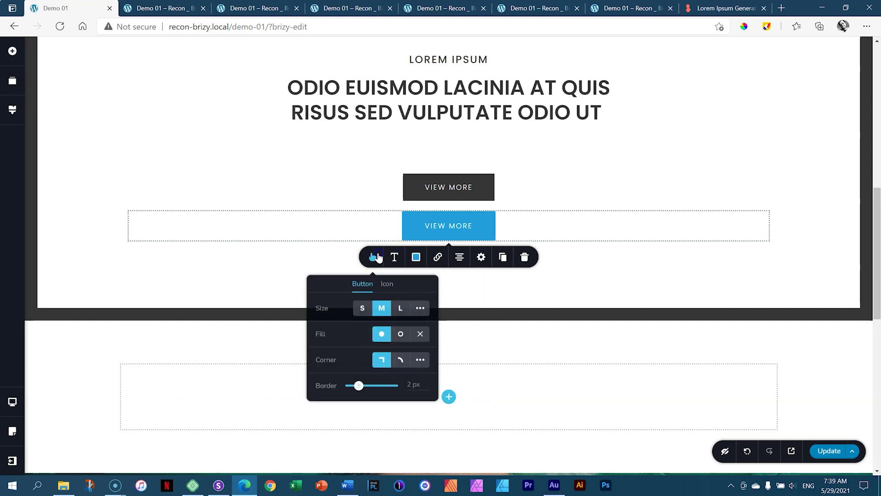
mouse_move(358, 385)
mouse_down()
mouse_move(340, 385)
mouse_move(357, 386)
mouse_up()
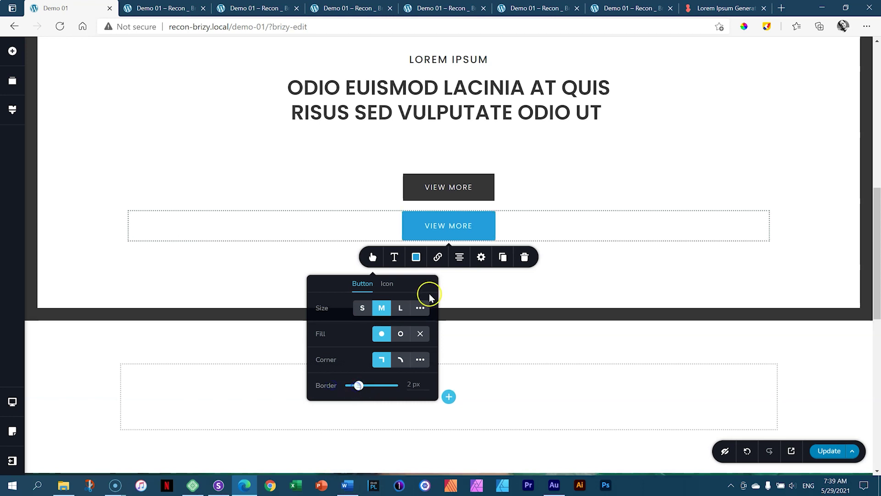
click(416, 258)
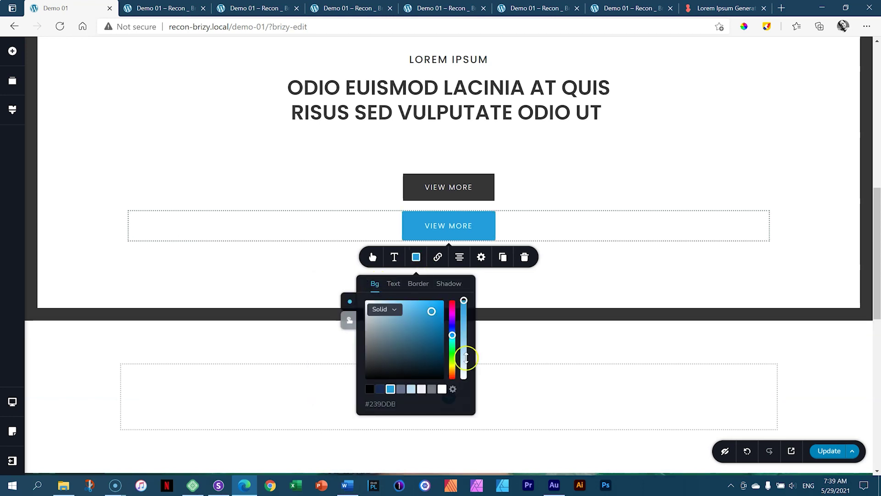
click(442, 389)
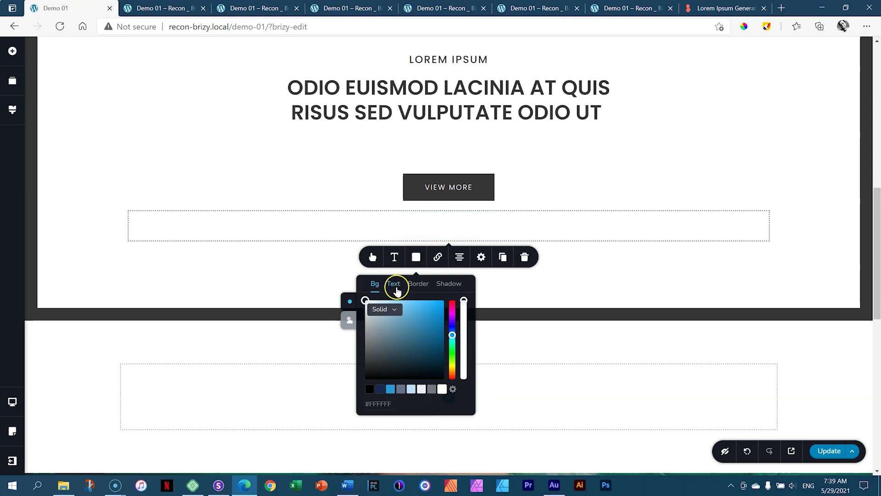
Set both the text and border colours of the new View More button to #363636.
click(395, 285)
text(3)
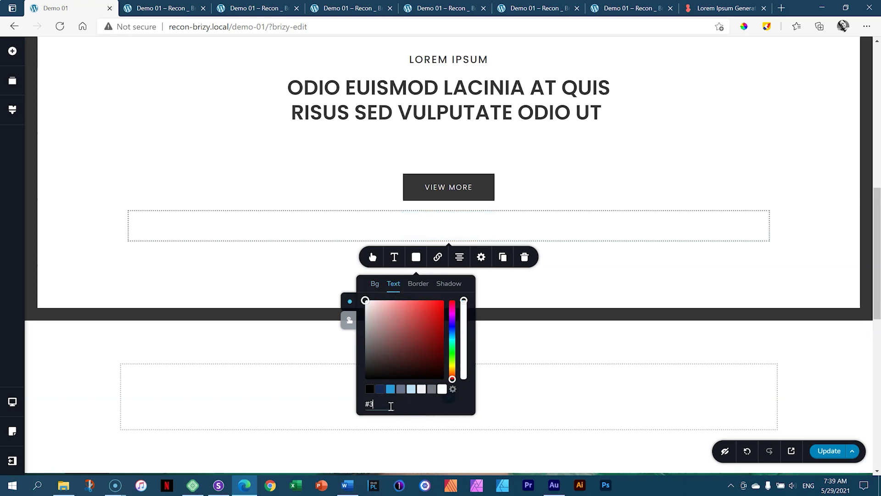
text(63636)
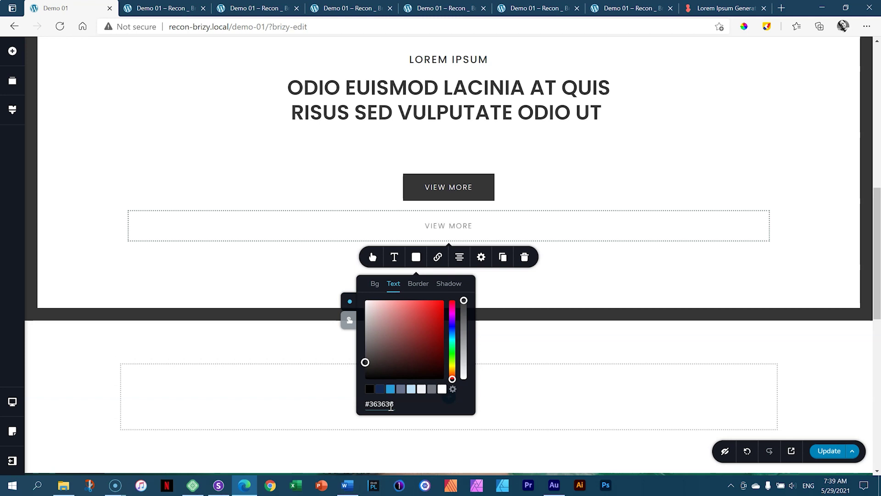
click(416, 285)
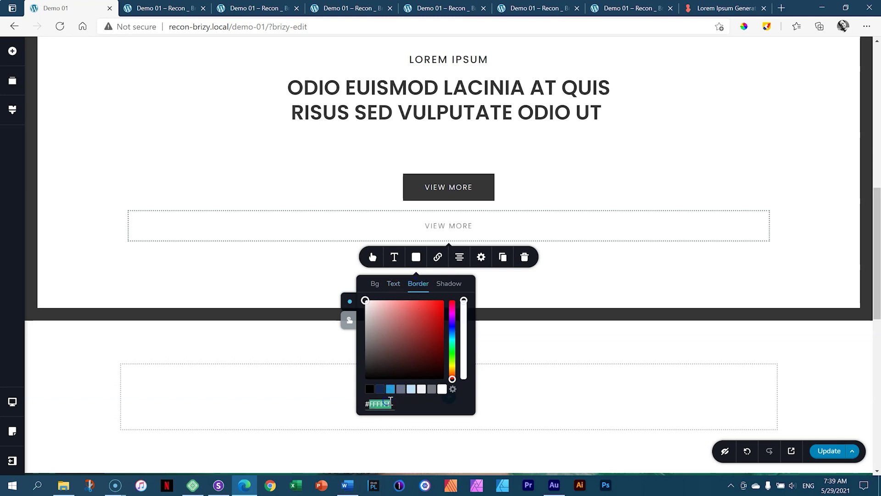
click(390, 401)
text(363636)
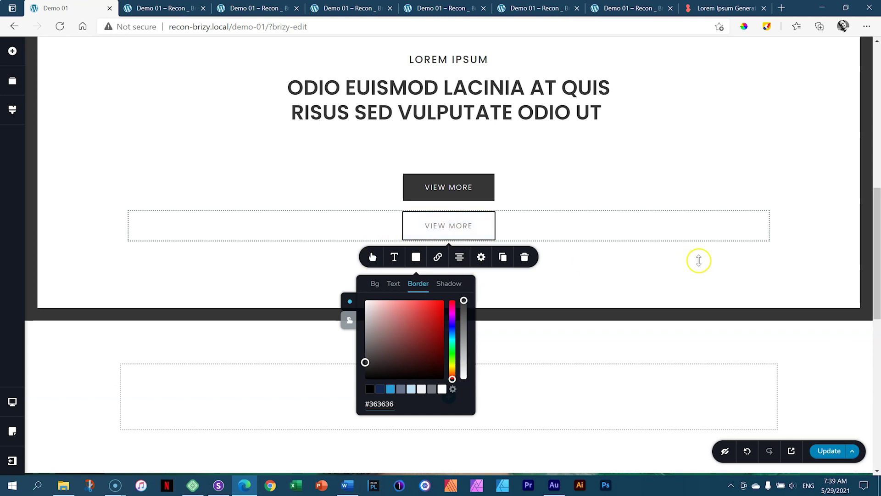
click(793, 259)
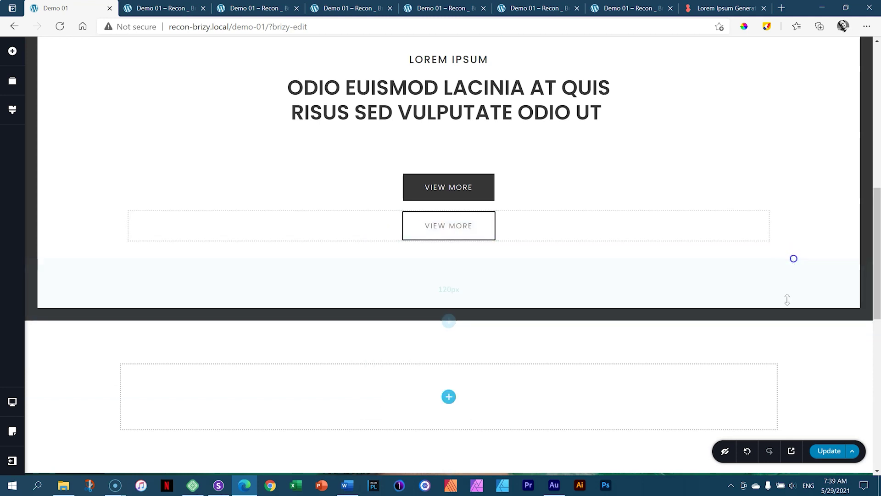
Preview the page to check the new View More button's border, and return to the editor.
click(793, 451)
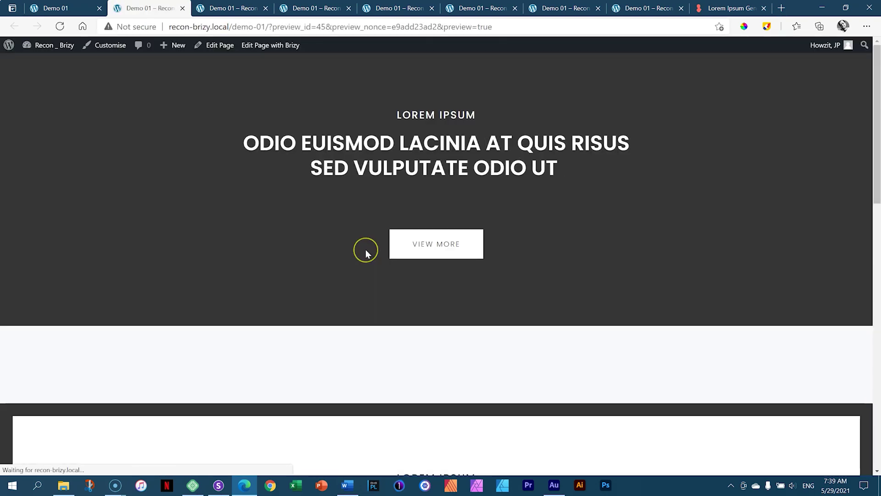
scroll(366, 250, down, 8)
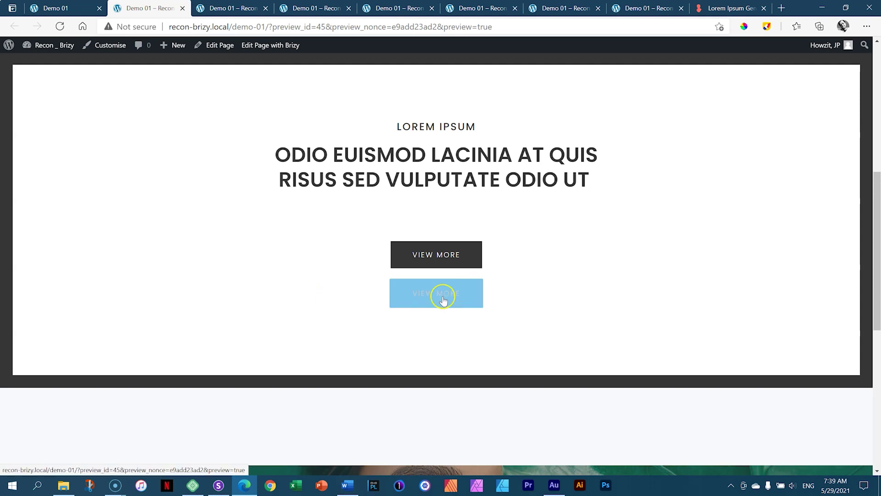
click(64, 8)
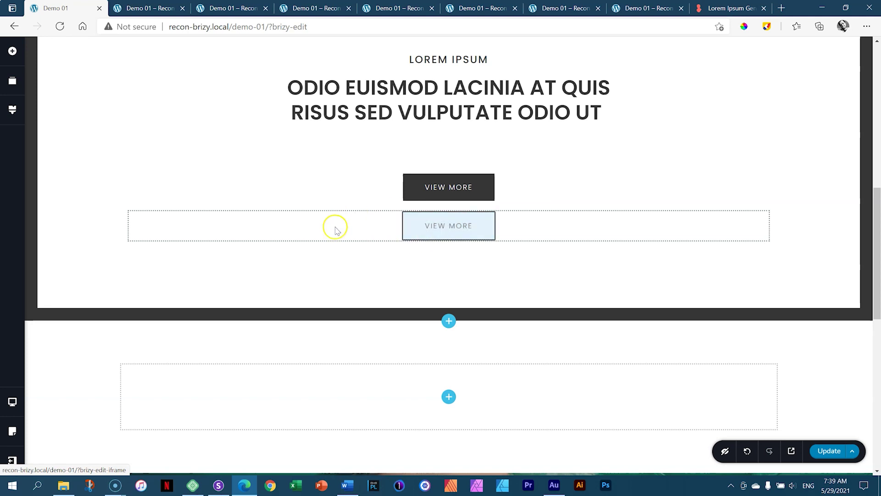
Add another Button element below the outlined View More button and set its background to white #FFFFFF.
click(9, 48)
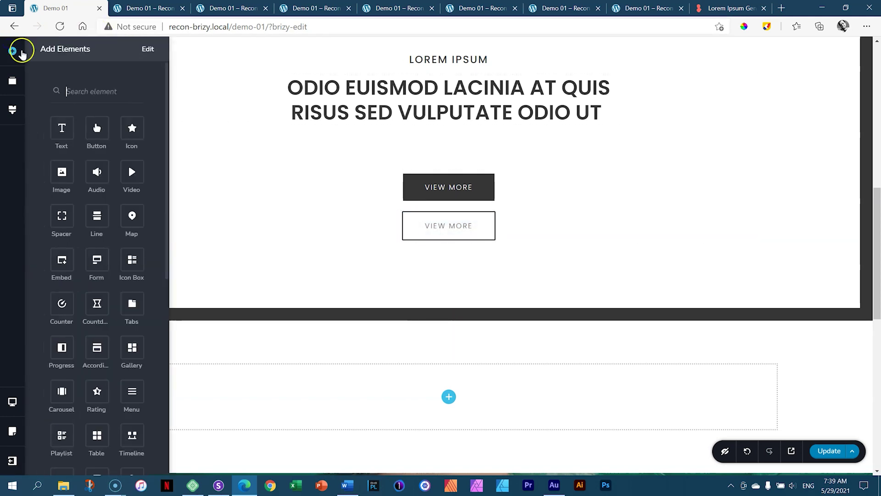
drag(97, 129, 436, 242)
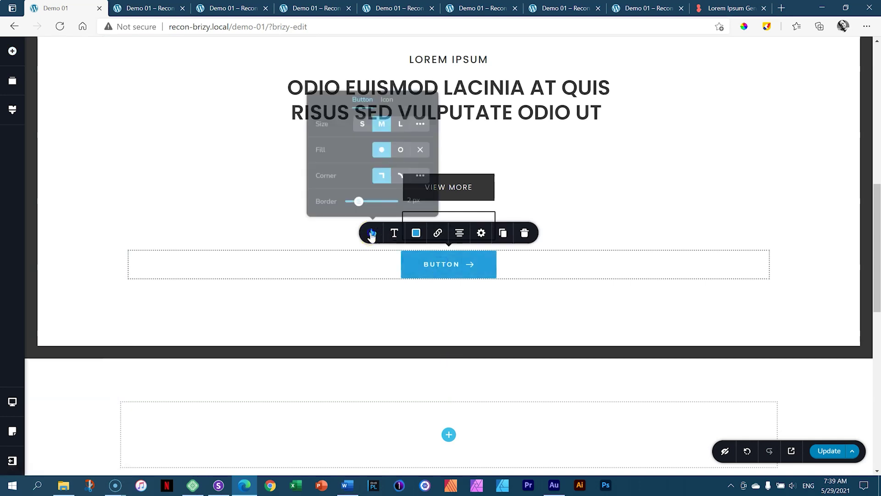
click(415, 233)
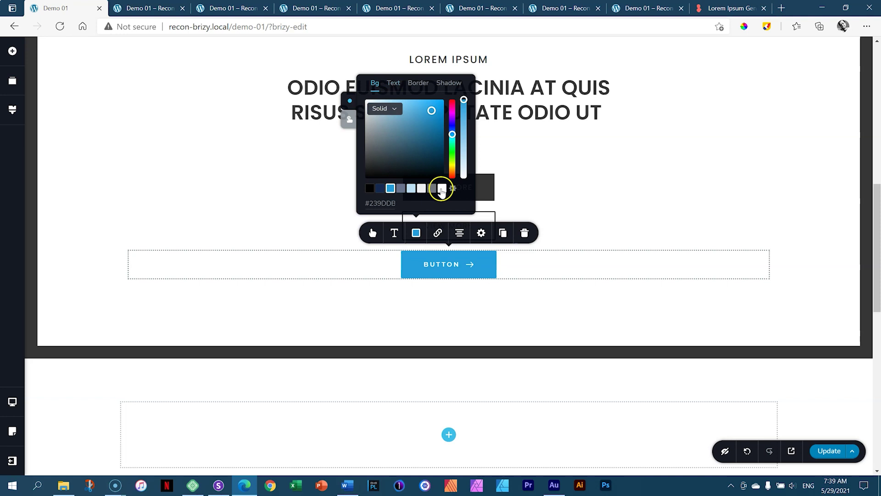
click(442, 188)
Set the text and border colours of the newly added arrow button to #363636.
click(394, 82)
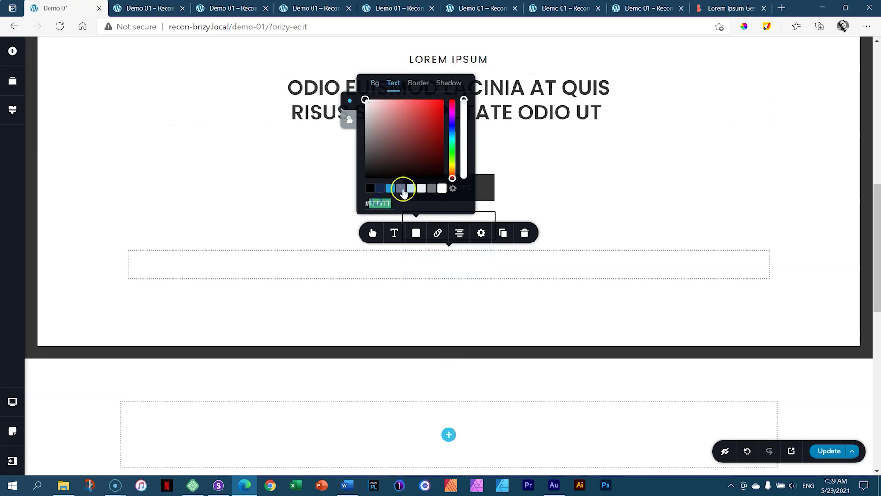
text(63636)
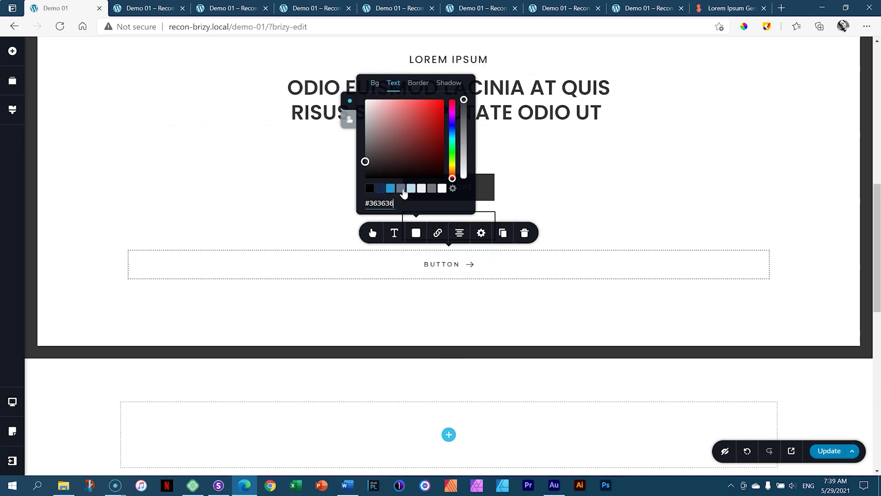
click(413, 86)
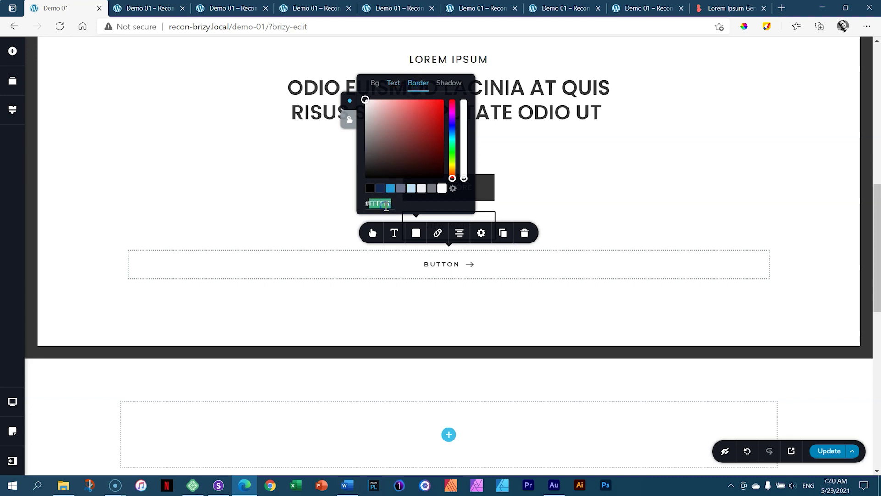
click(386, 206)
text(#363636)
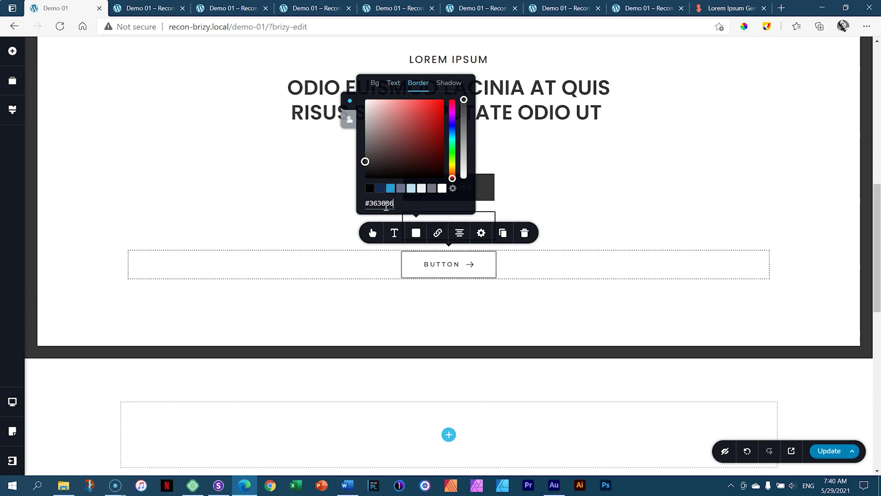
click(826, 242)
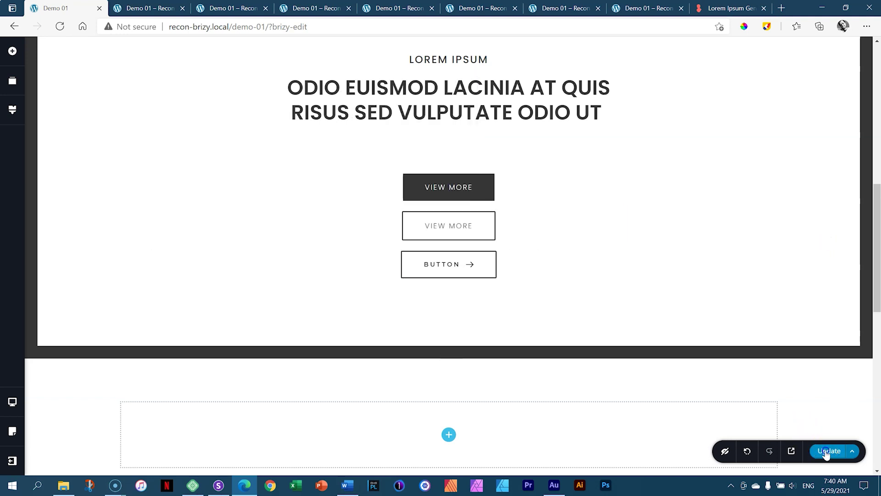
Preview the updated page and compare the white block's button borders with the outlined test button below the image block.
click(793, 451)
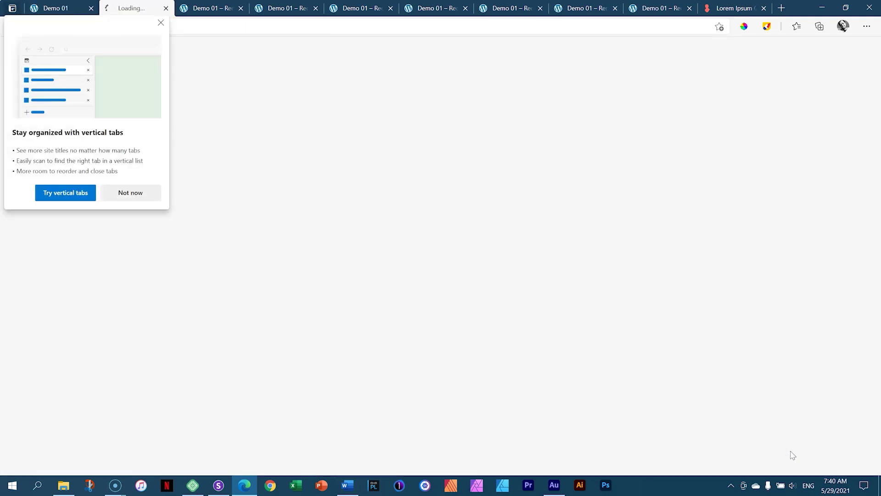
click(162, 23)
scroll(354, 309, down, 7)
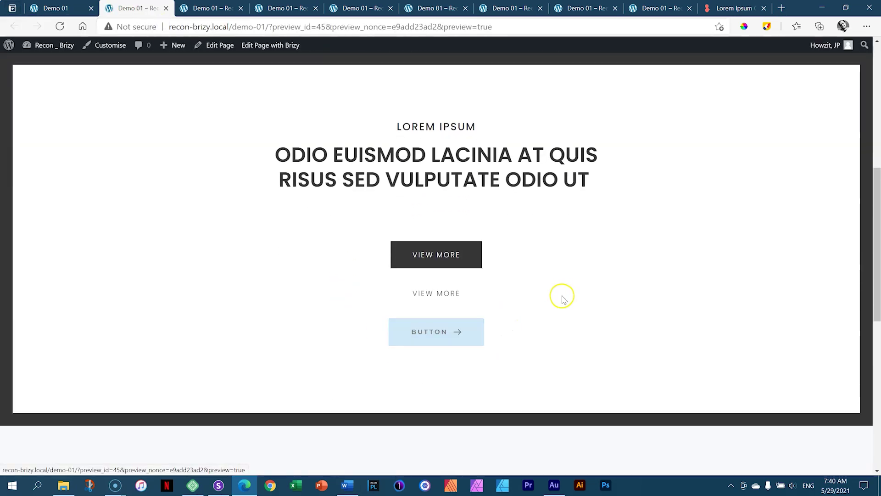
scroll(560, 295, down, 9)
scroll(559, 306, up, 8)
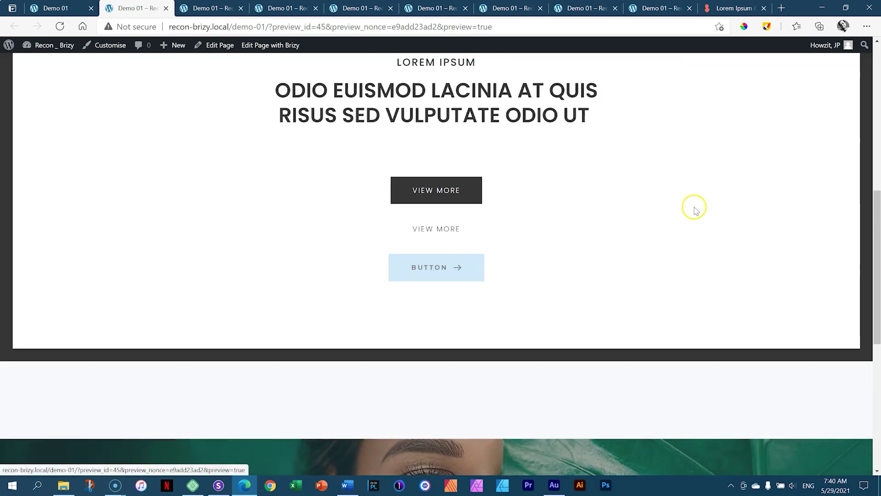
scroll(629, 221, down, 8)
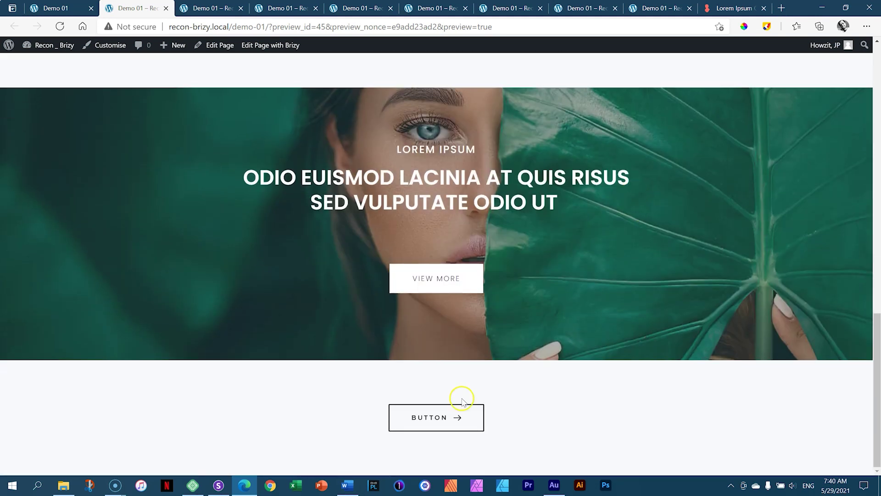
Return to the editor and move the outlined test button from below the image block to beneath the white block's last button.
click(47, 5)
scroll(447, 358, down, 9)
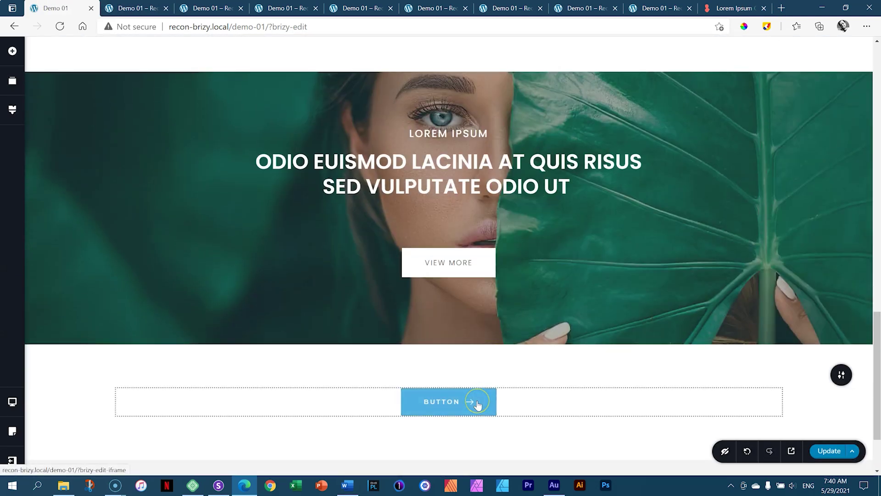
drag(477, 405, 482, 370)
scroll(497, 240, down, 5)
scroll(491, 294, down, 3)
Update the page and preview it to check the moved test button's border against the white block's other buttons.
click(825, 455)
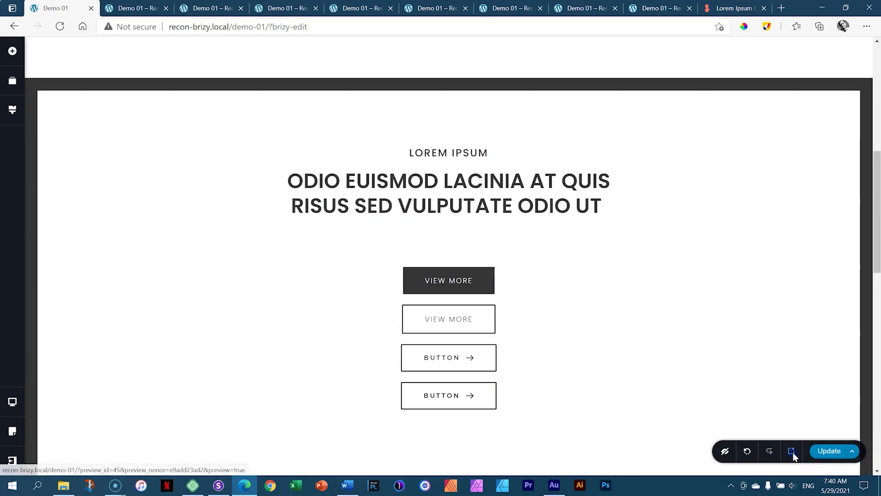
click(794, 454)
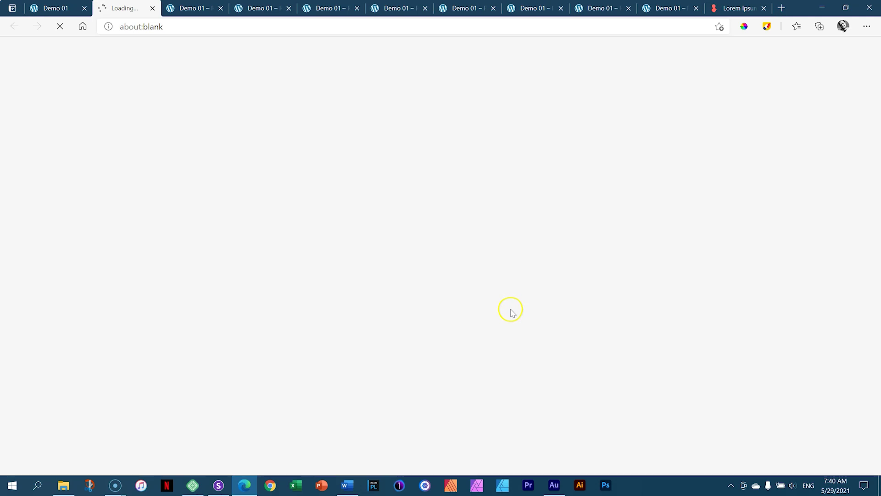
scroll(512, 307, down, 6)
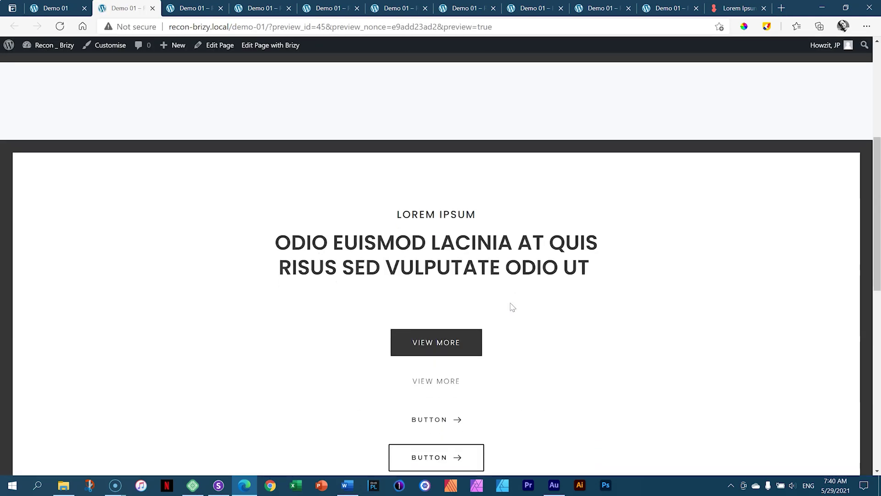
scroll(512, 307, down, 4)
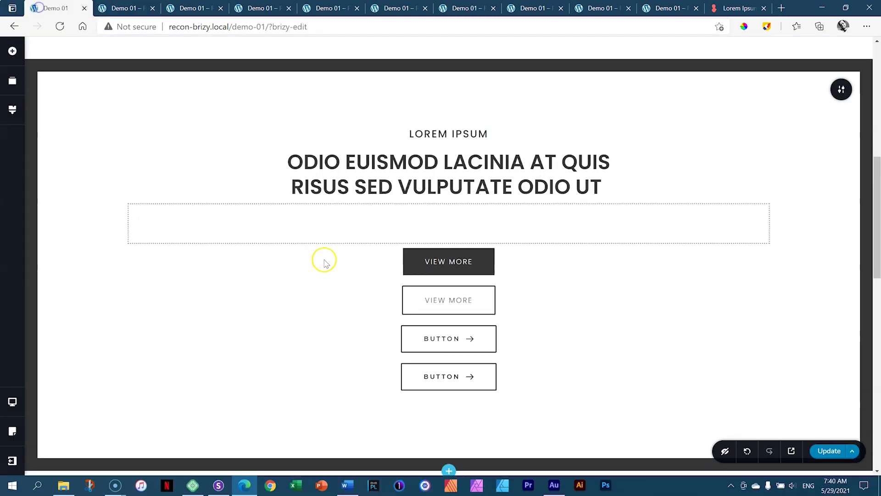
Set the hover text and hover border colours of the white block's last arrow button to #000000.
scroll(404, 191, down, 6)
scroll(453, 141, up, 2)
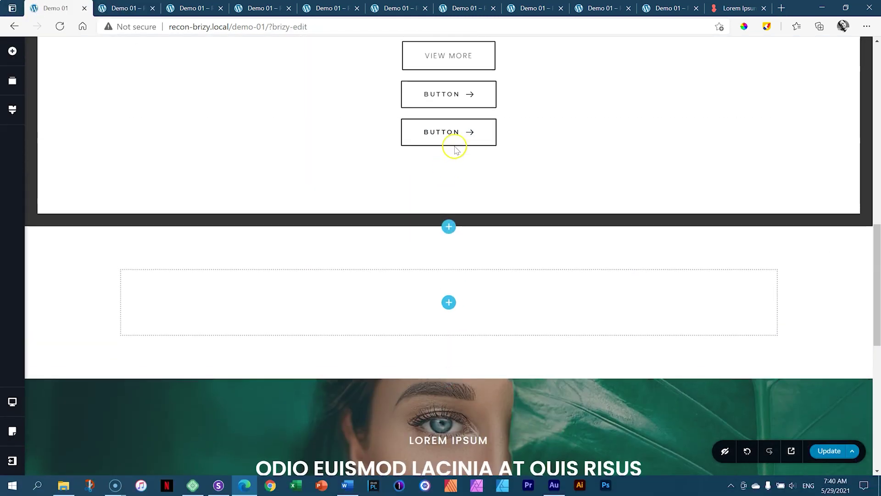
click(457, 132)
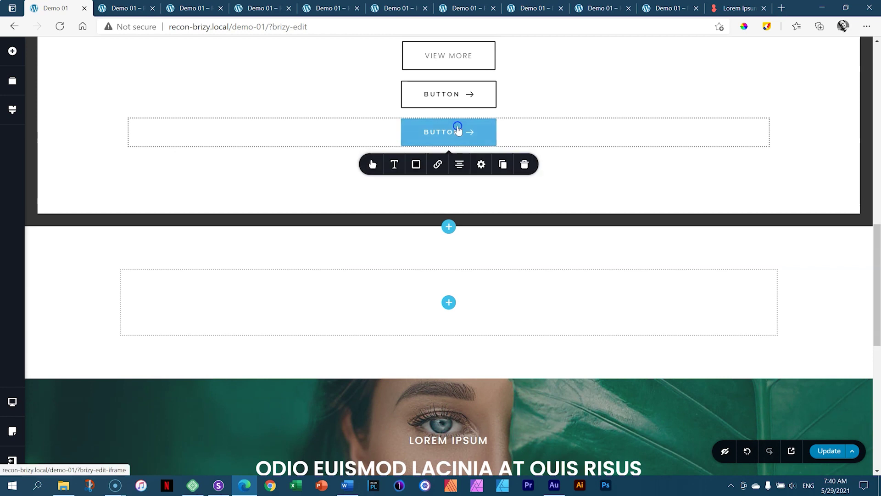
click(416, 165)
click(350, 225)
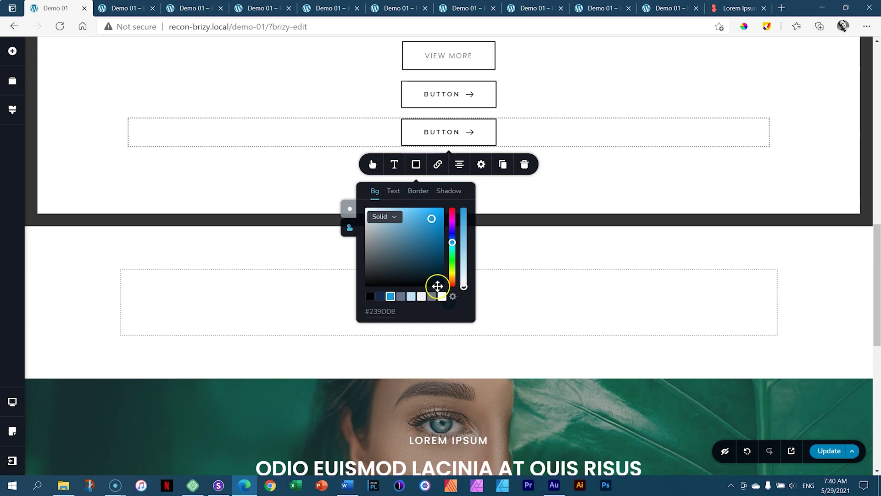
click(394, 190)
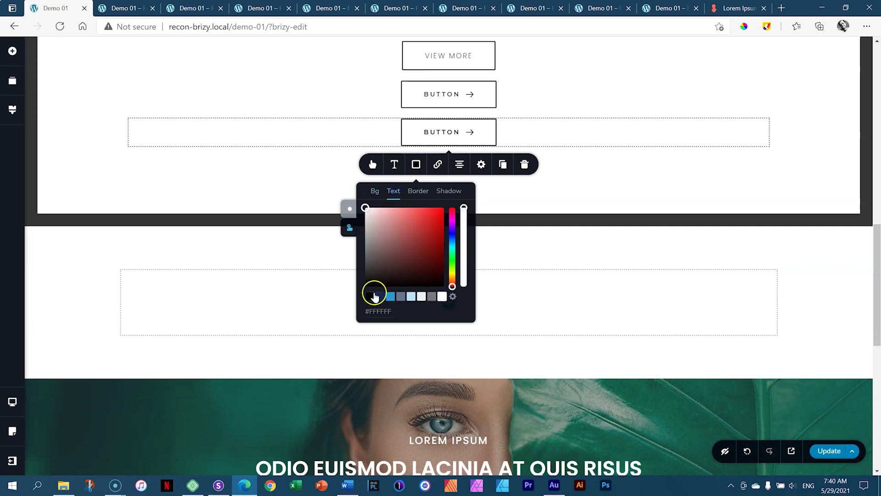
click(369, 296)
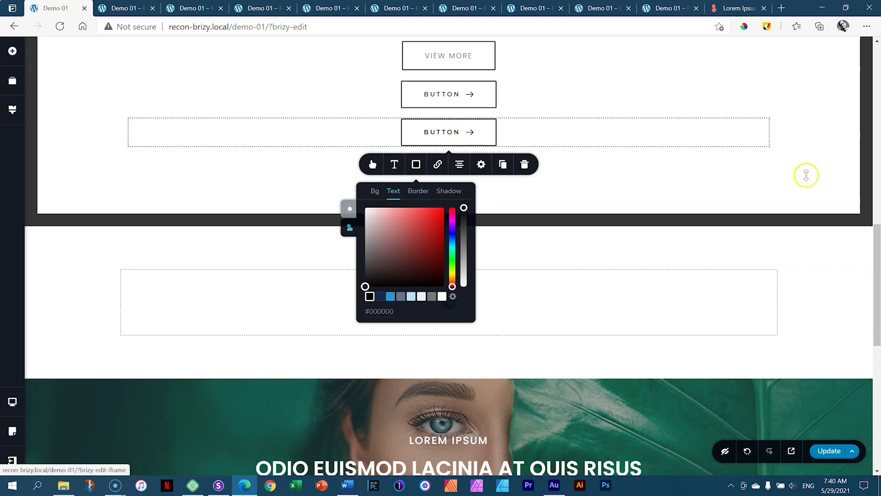
click(427, 201)
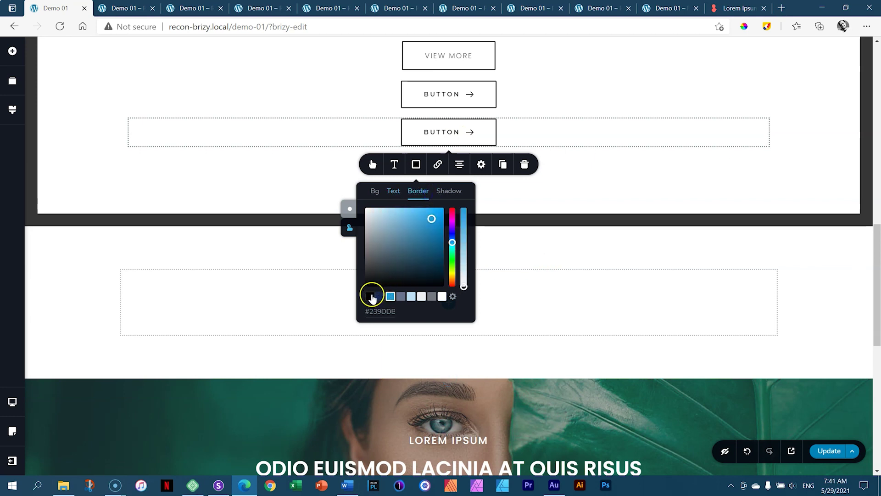
click(369, 296)
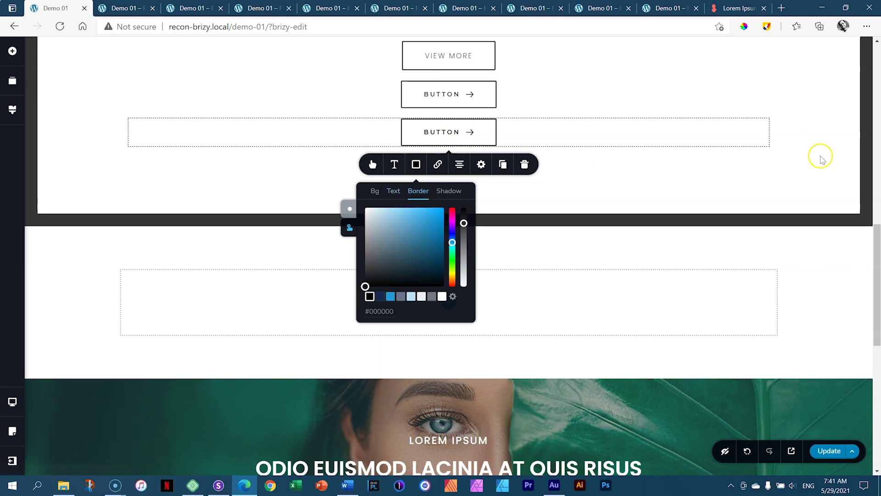
Set the last arrow button's hover background colour to #73777F.
click(375, 191)
click(432, 296)
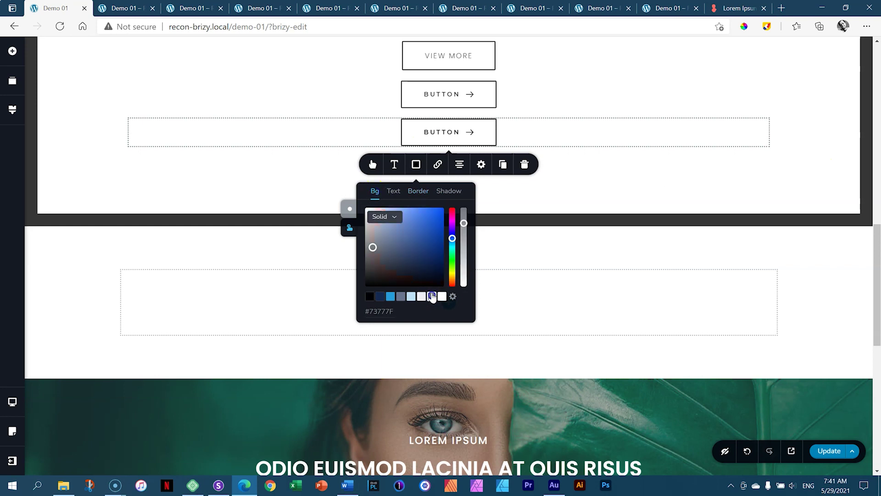
click(770, 143)
Update the page and preview it to check the last arrow button's hover colours in the white block.
click(832, 451)
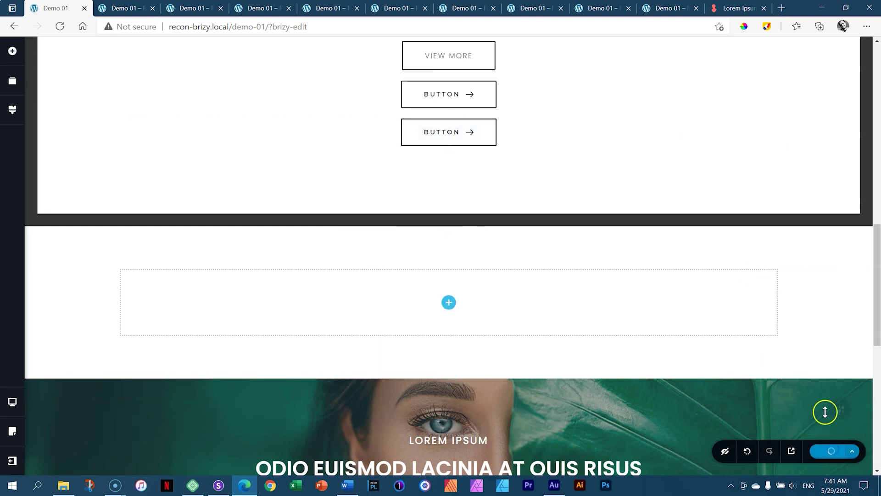
click(790, 453)
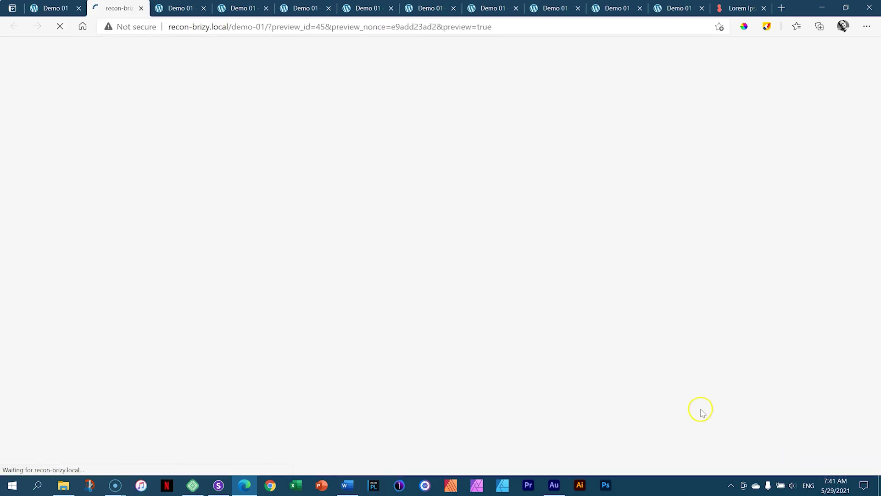
scroll(625, 350, down, 7)
scroll(626, 352, down, 1)
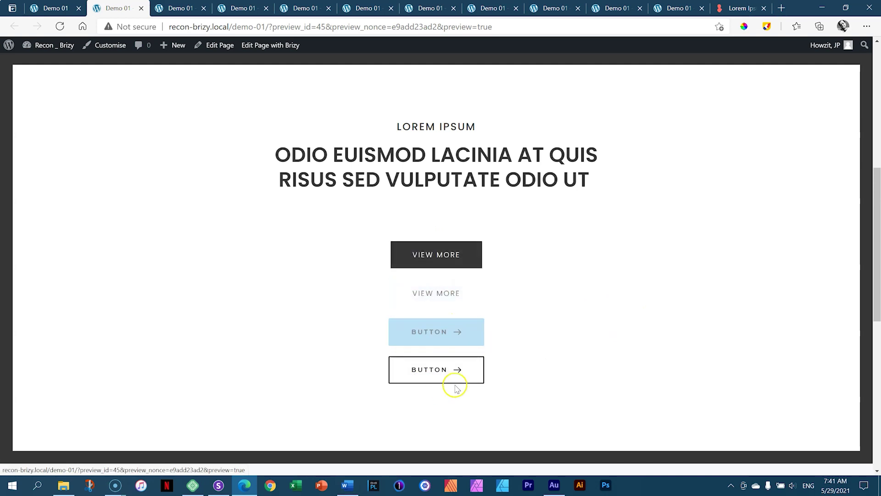
Return to the editor, delete both View More buttons and the upper arrow button from the white block, and update the page.
click(76, 4)
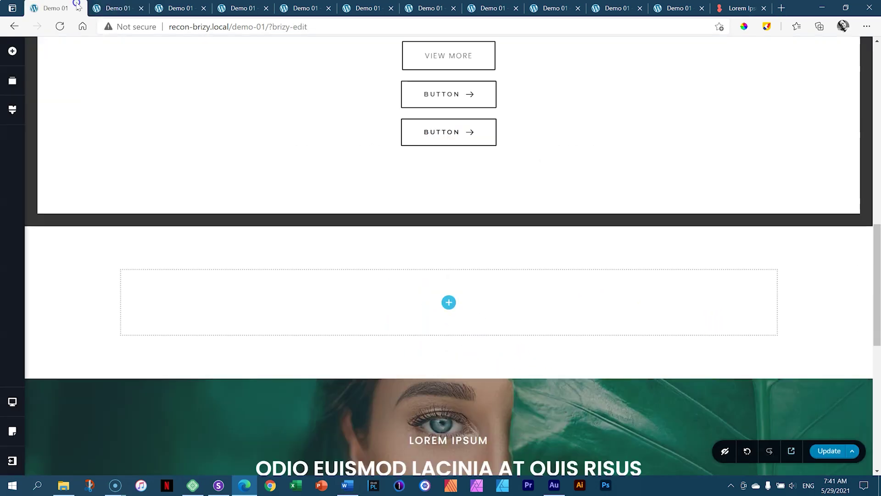
scroll(409, 163, up, 6)
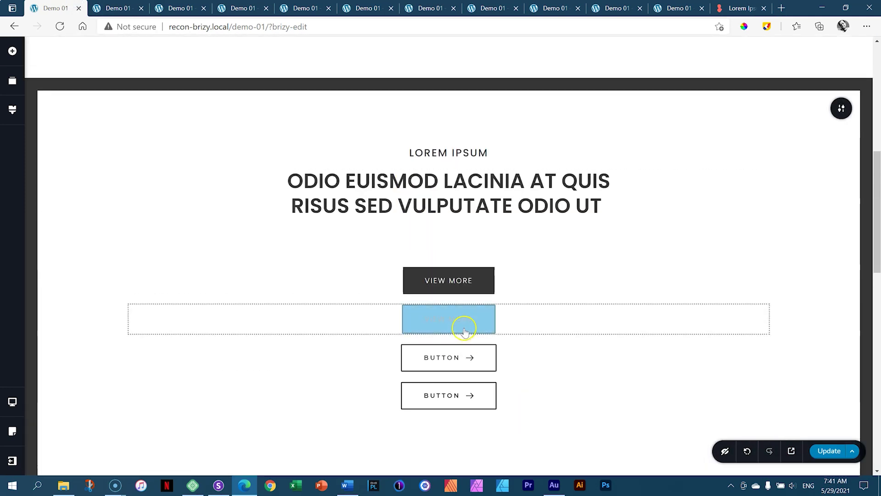
click(473, 279)
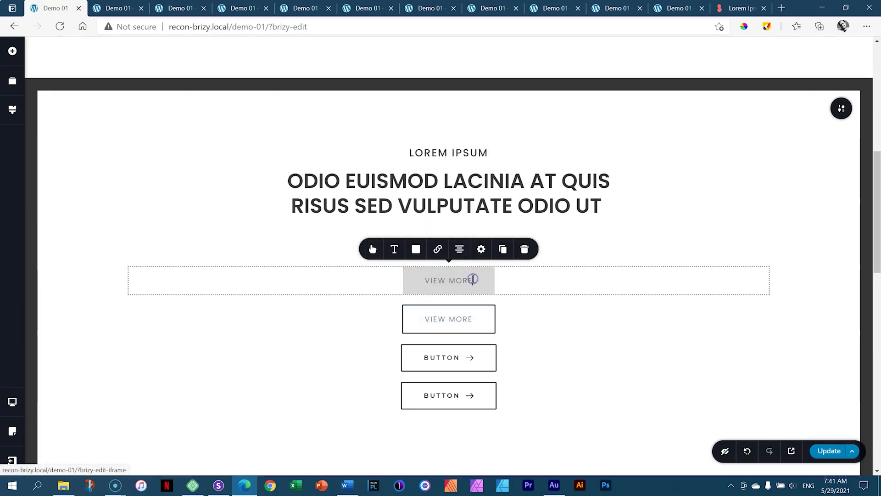
click(525, 251)
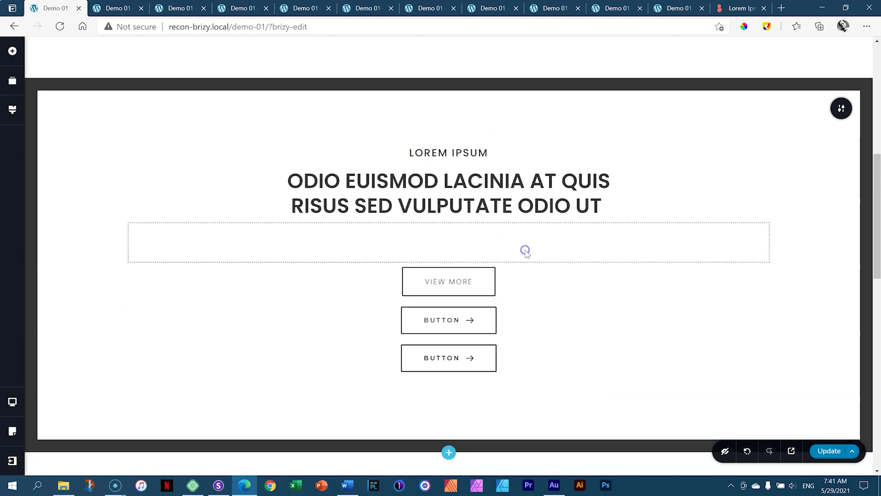
right_click(449, 281)
click(465, 388)
right_click(460, 281)
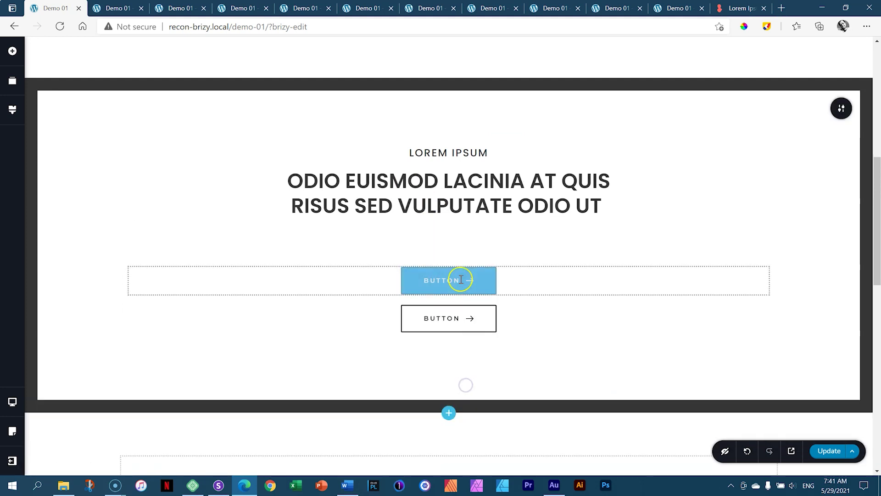
click(478, 386)
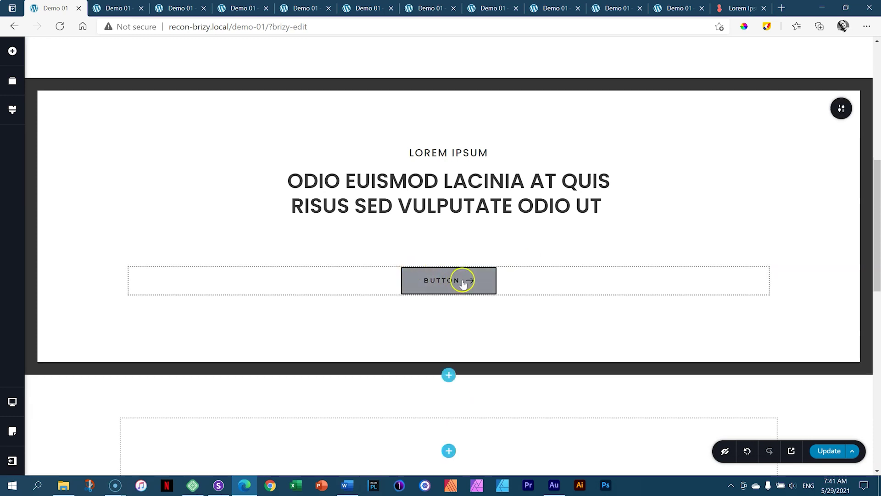
click(834, 451)
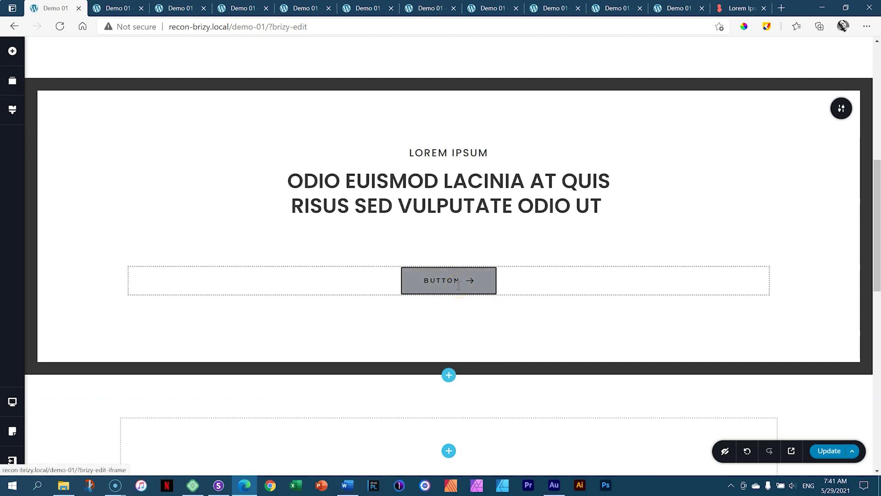
scroll(458, 285, up, 8)
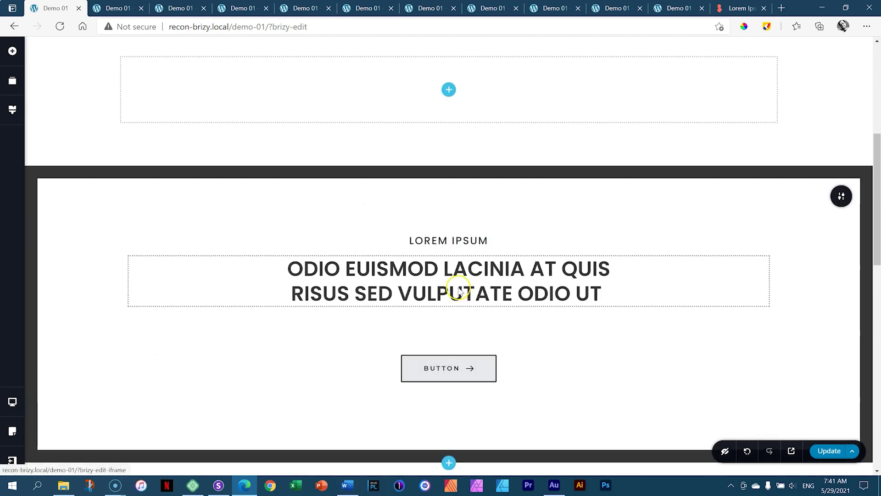
click(460, 226)
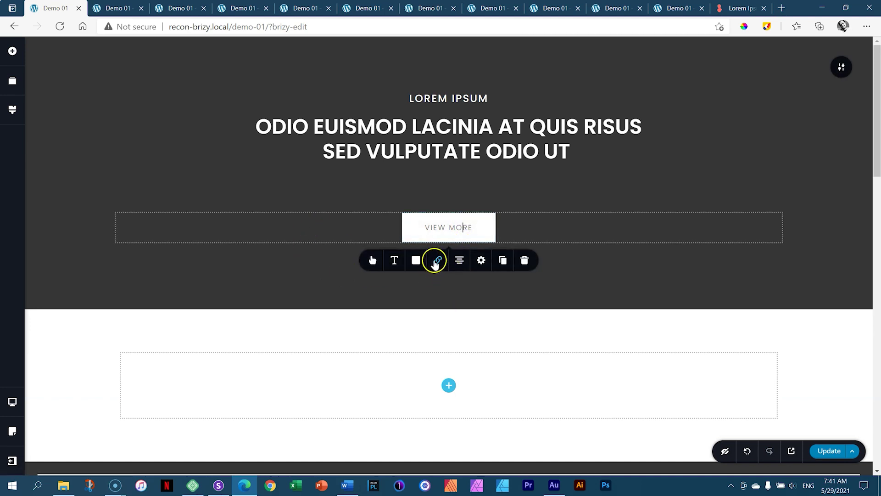
click(437, 261)
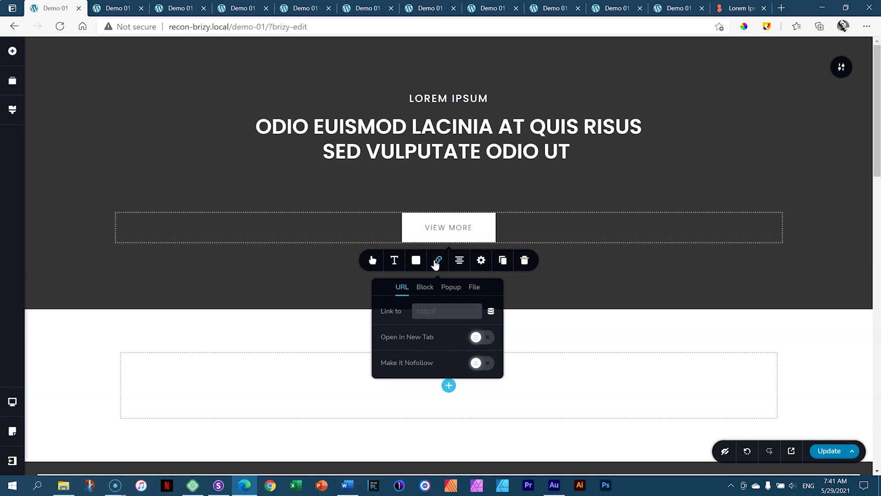
click(452, 292)
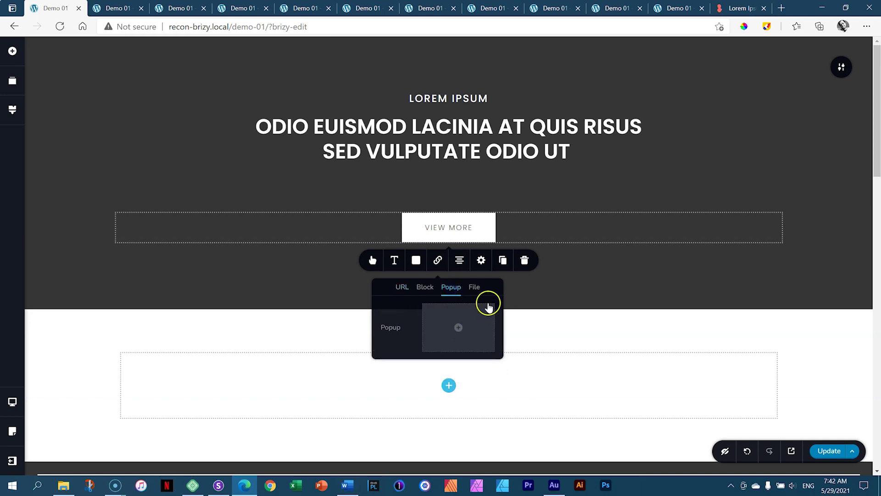
click(469, 292)
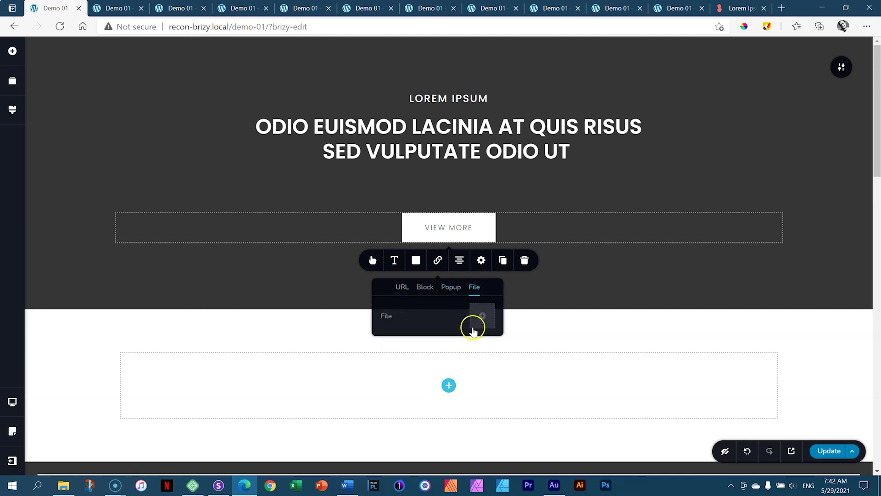
click(401, 291)
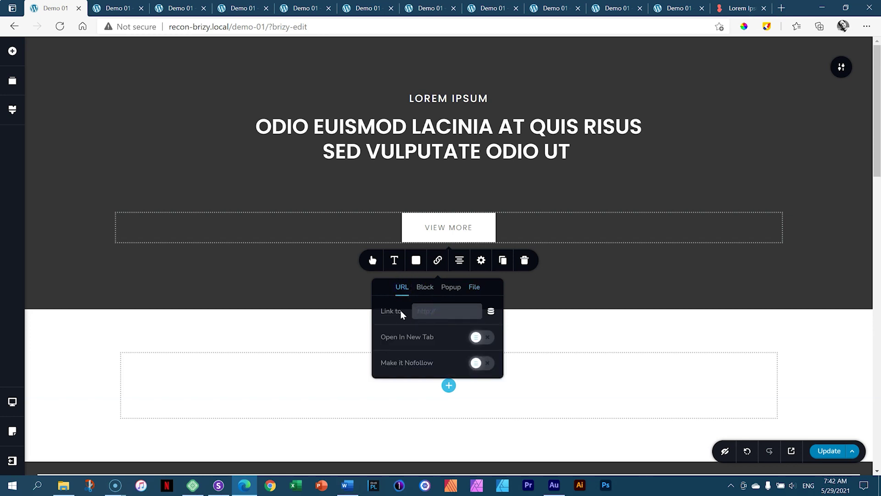
text(https://loremipsum.io)
click(482, 339)
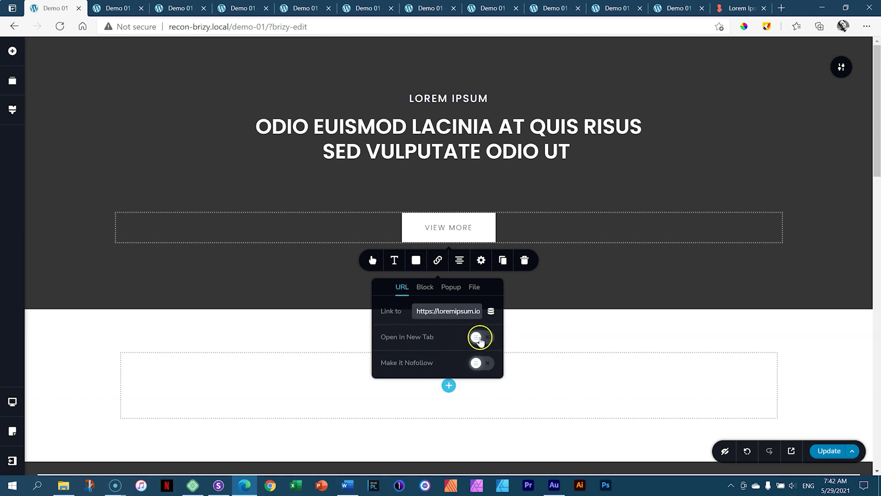
Update the page, open its preview, and close the older Demo 01 preview tabs and the Lorem Ipsum tab.
click(828, 452)
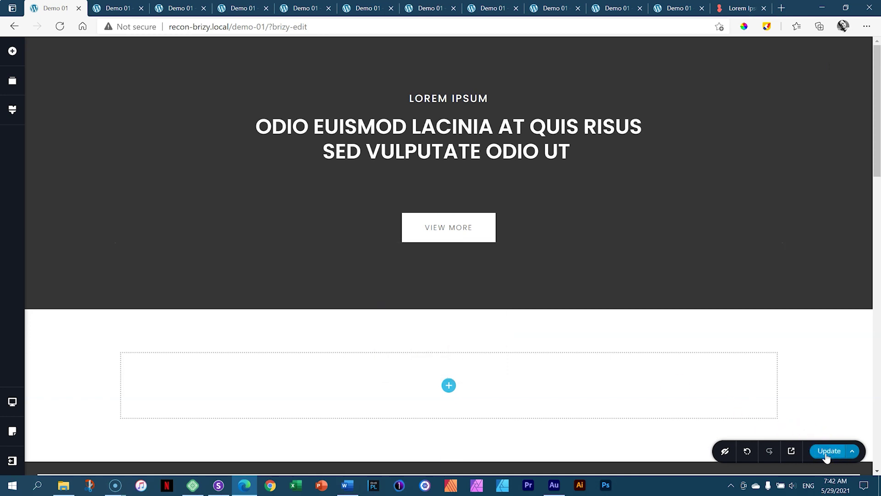
click(793, 453)
click(188, 8)
click(189, 8)
click(188, 8)
click(188, 8)
click(188, 8)
click(187, 8)
click(188, 8)
click(189, 9)
click(188, 8)
click(189, 8)
click(189, 8)
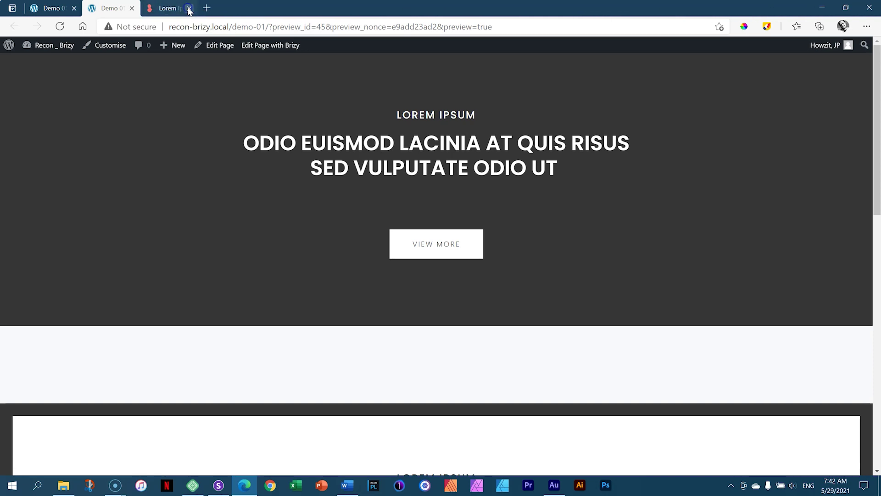
Test the dark block's View More link in the preview and close both the preview and the linked page.
click(328, 74)
click(448, 241)
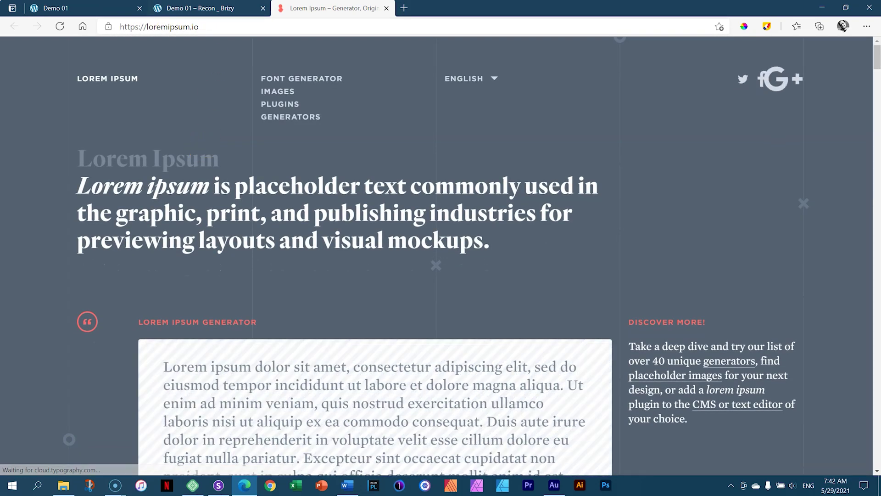
click(263, 8)
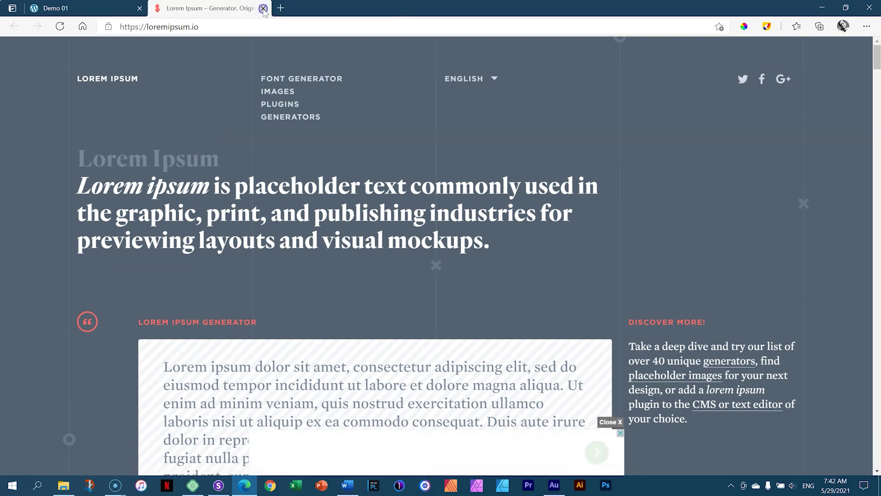
click(263, 8)
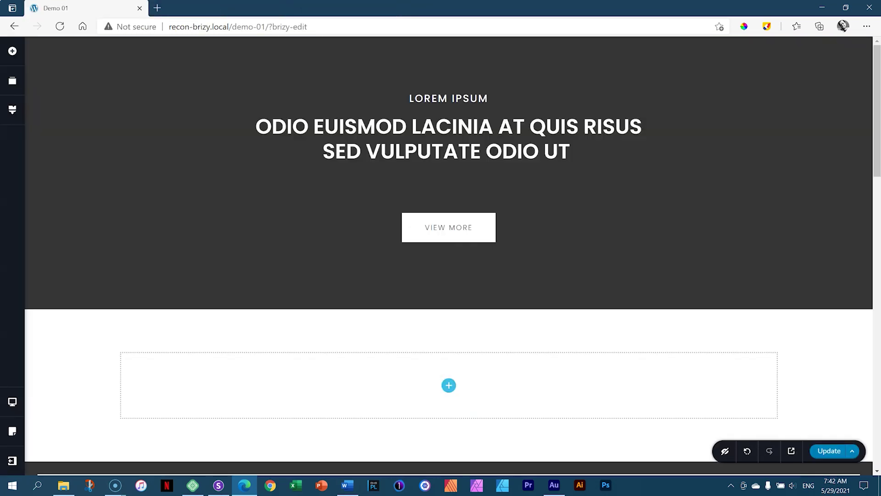
Link the dark block's View More button to the green image block further down the page.
click(452, 230)
click(436, 264)
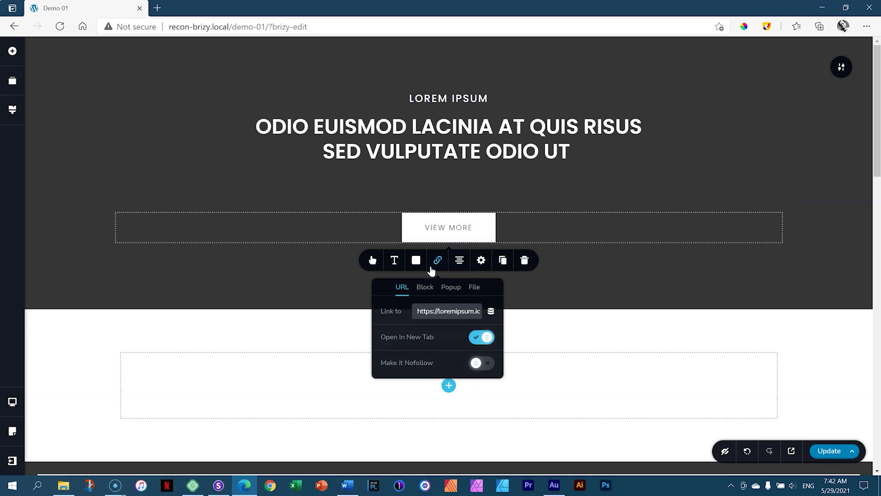
click(424, 287)
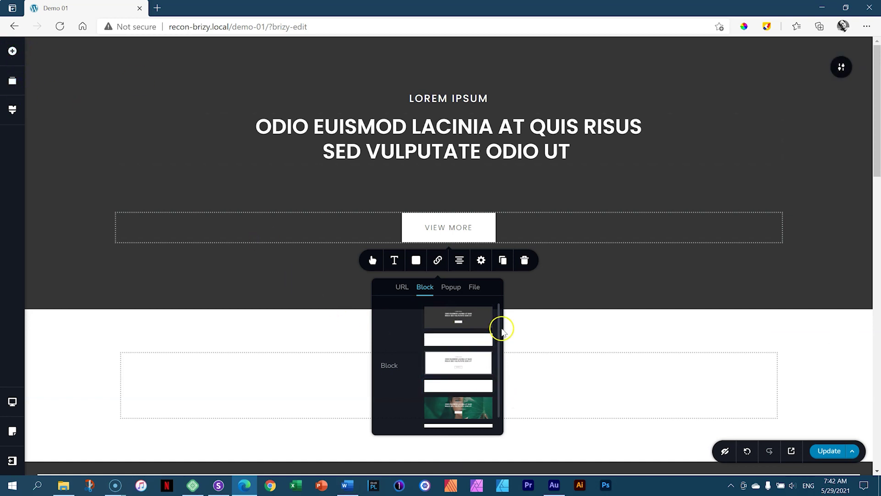
mouse_move(502, 330)
mouse_down()
mouse_move(502, 346)
mouse_move(500, 318)
mouse_up()
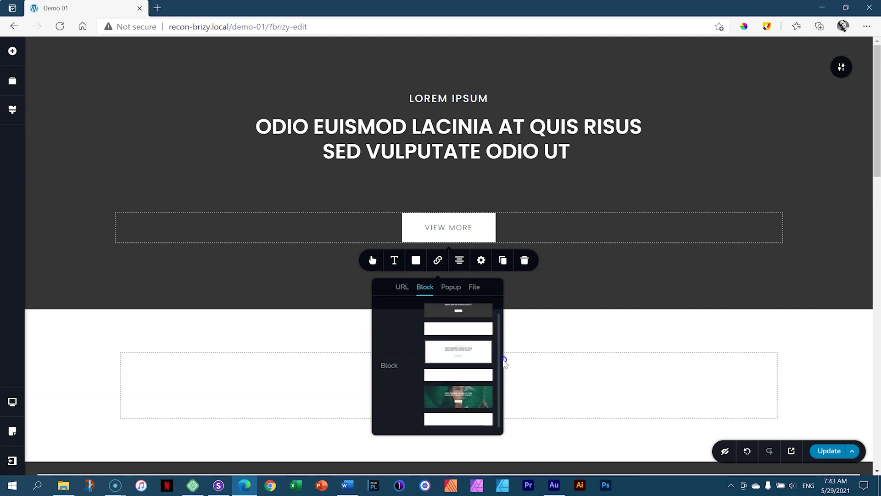
click(429, 217)
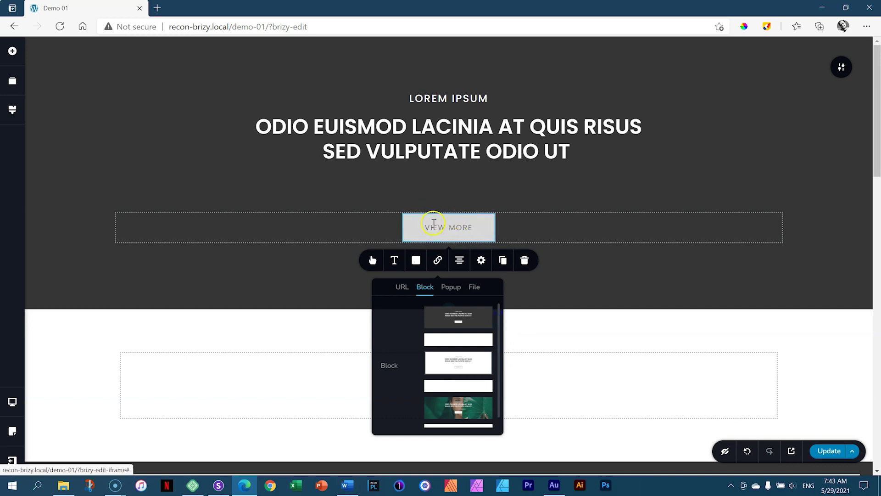
drag(498, 352, 499, 387)
click(457, 399)
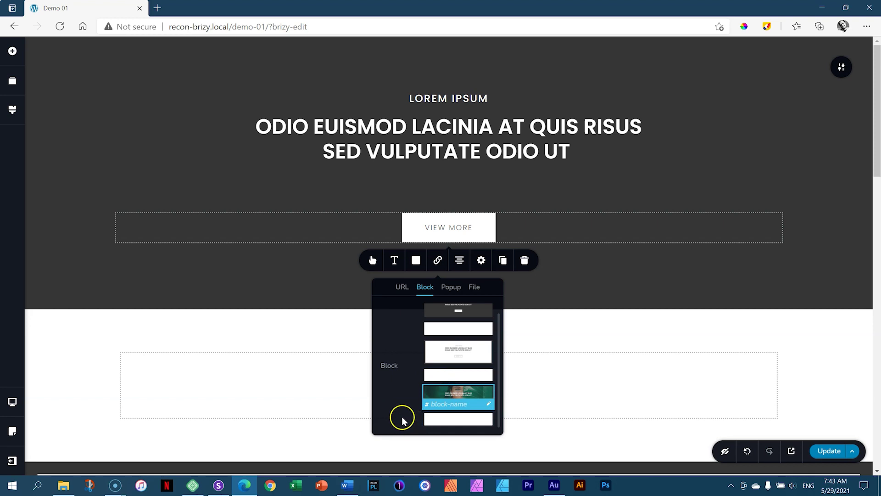
click(823, 384)
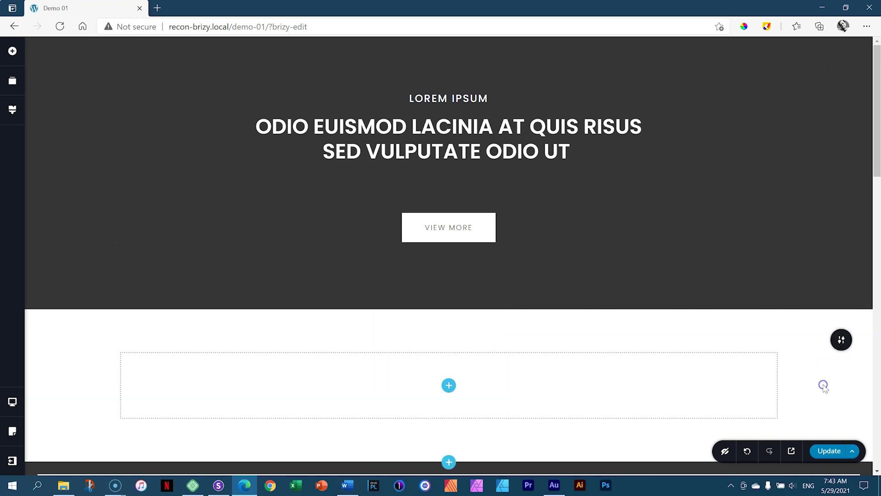
Update the page, preview it and follow the View More button's link to the green image block.
click(822, 452)
click(791, 451)
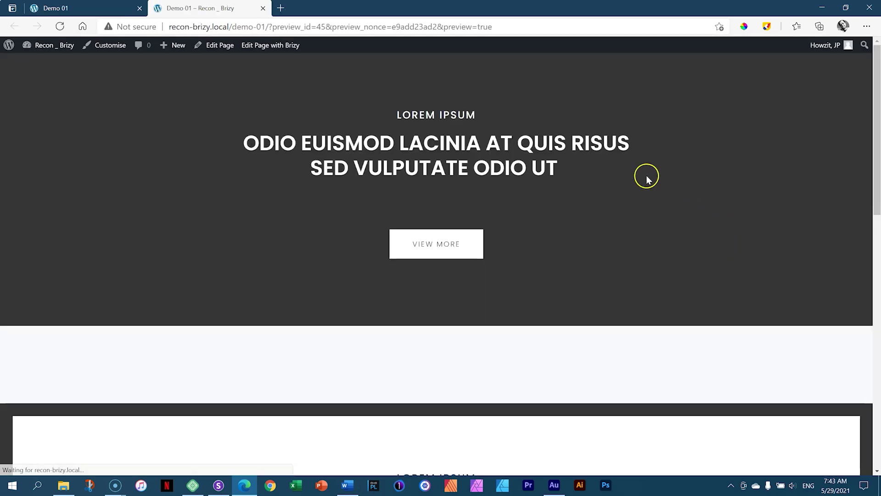
click(457, 246)
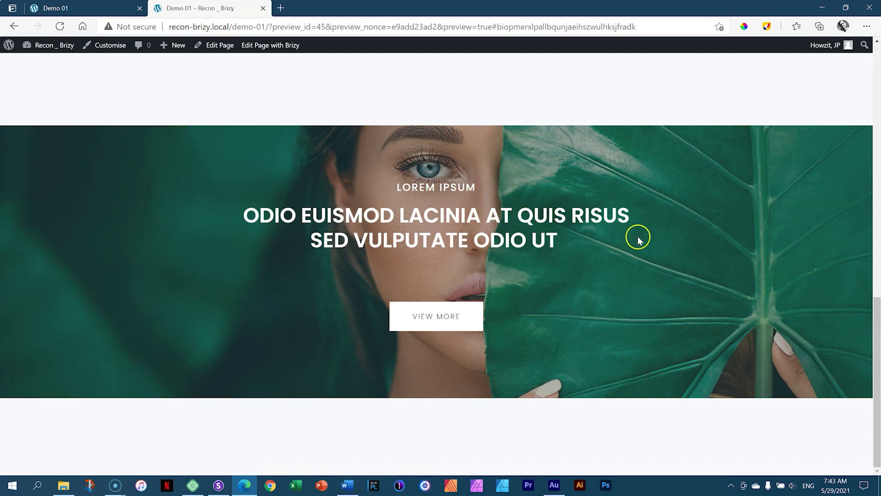